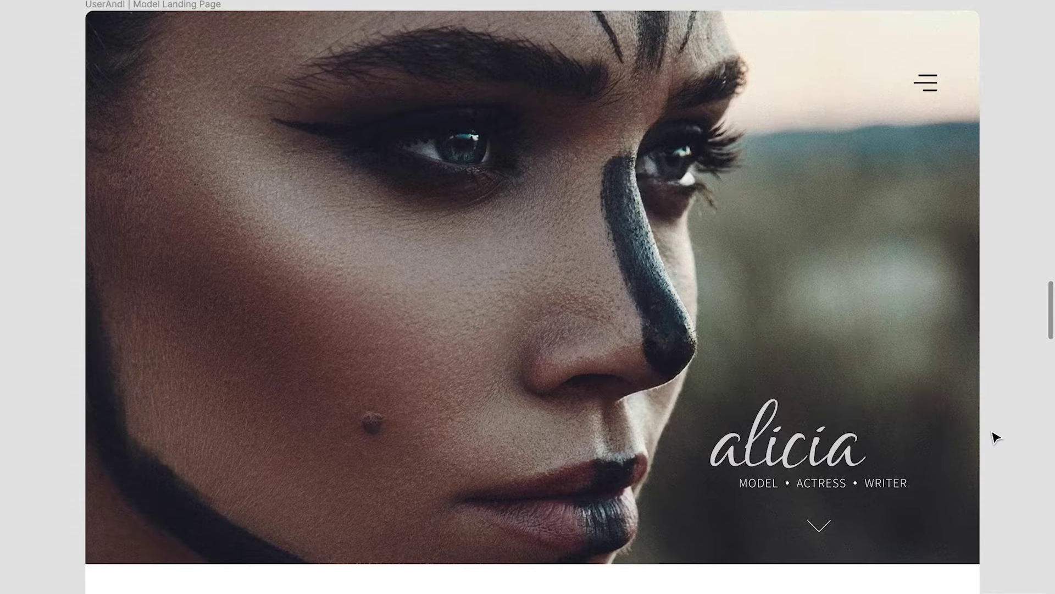
# - Scroll through the finished reference landing page preview from top to bottom
pyautogui.scroll(-1, 995, 437)
pyautogui.scroll(-1, 995, 437)
pyautogui.scroll(-3, 995, 437)
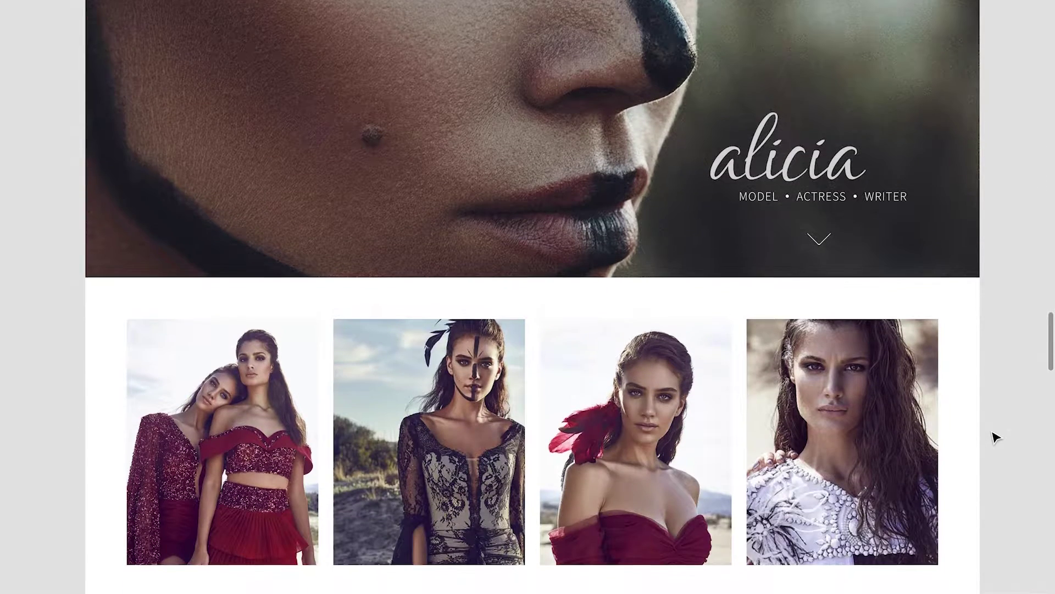
pyautogui.scroll(-2, 996, 437)
pyautogui.scroll(-2, 996, 437)
pyautogui.scroll(-1, 997, 437)
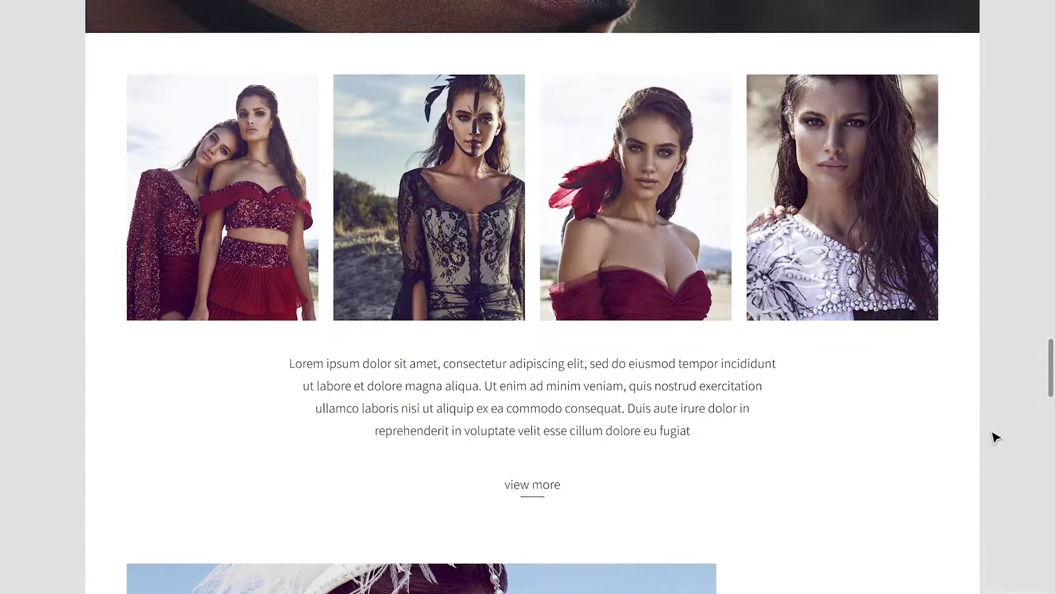
pyautogui.scroll(-1, 996, 437)
pyautogui.scroll(-2, 996, 437)
pyautogui.scroll(-1, 996, 437)
pyautogui.scroll(-3, 996, 437)
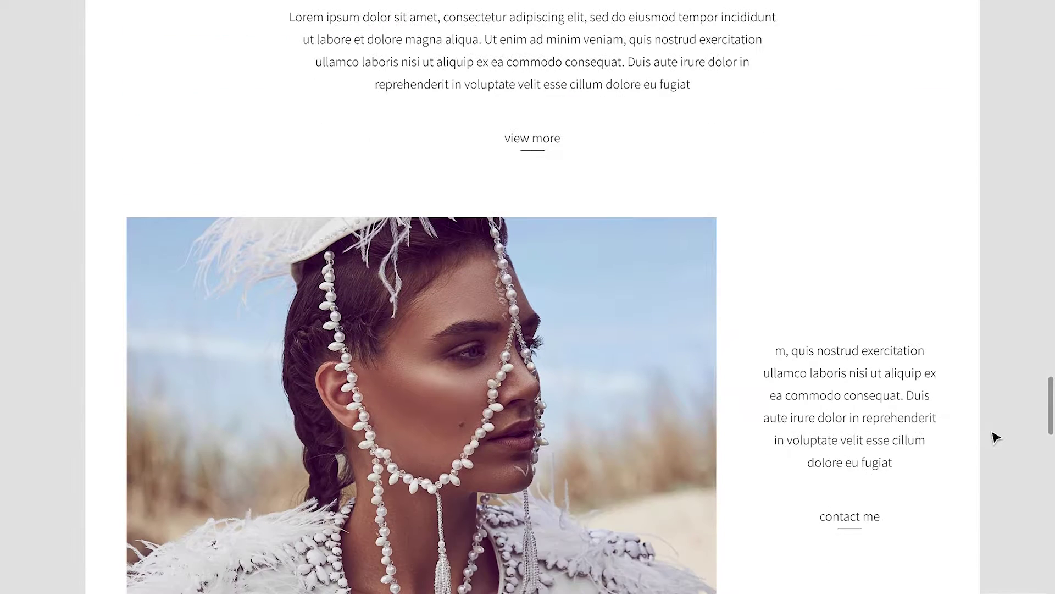
pyautogui.scroll(-2, 996, 437)
pyautogui.scroll(-2, 996, 437)
pyautogui.scroll(-1, 996, 437)
pyautogui.scroll(-1, 996, 437)
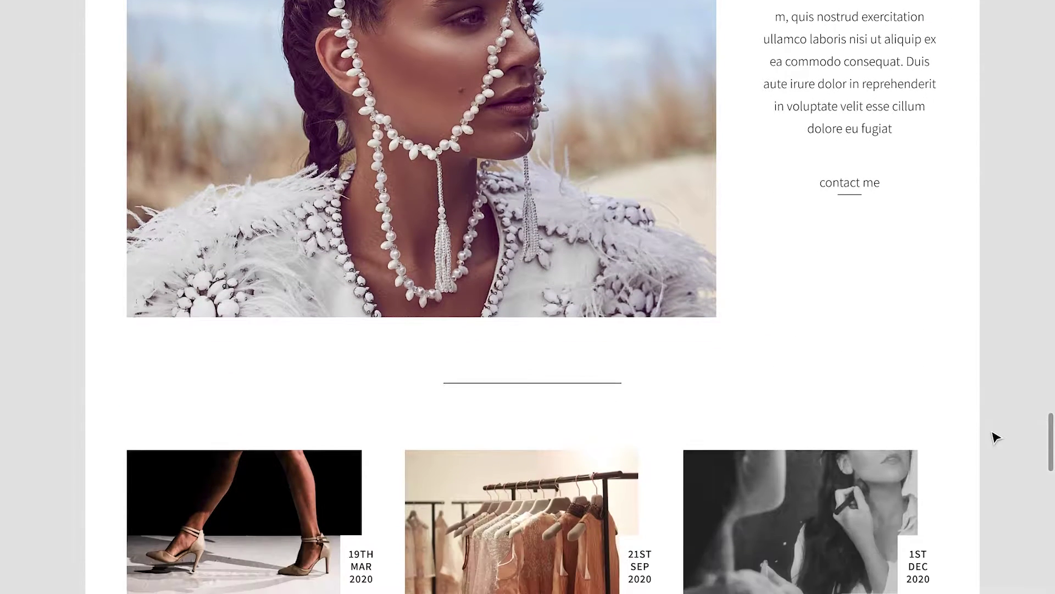
pyautogui.scroll(-2, 996, 437)
pyautogui.scroll(-1, 996, 437)
pyautogui.scroll(-2, 996, 437)
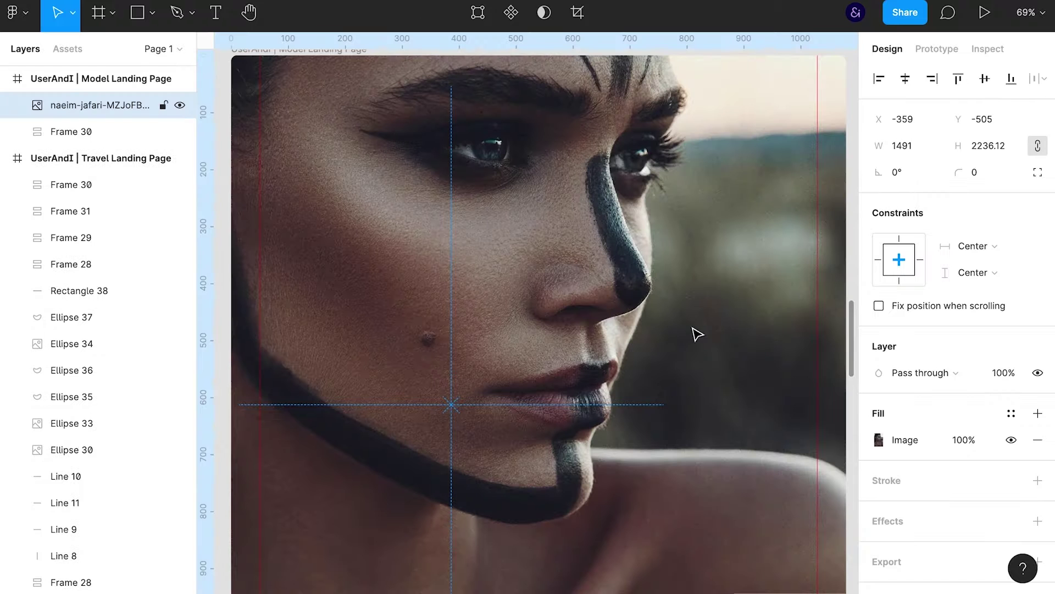
# - Add an 'alicia' text layer on the hero photo and nudge it into place
pyautogui.press('t')
pyautogui.click(686, 297)
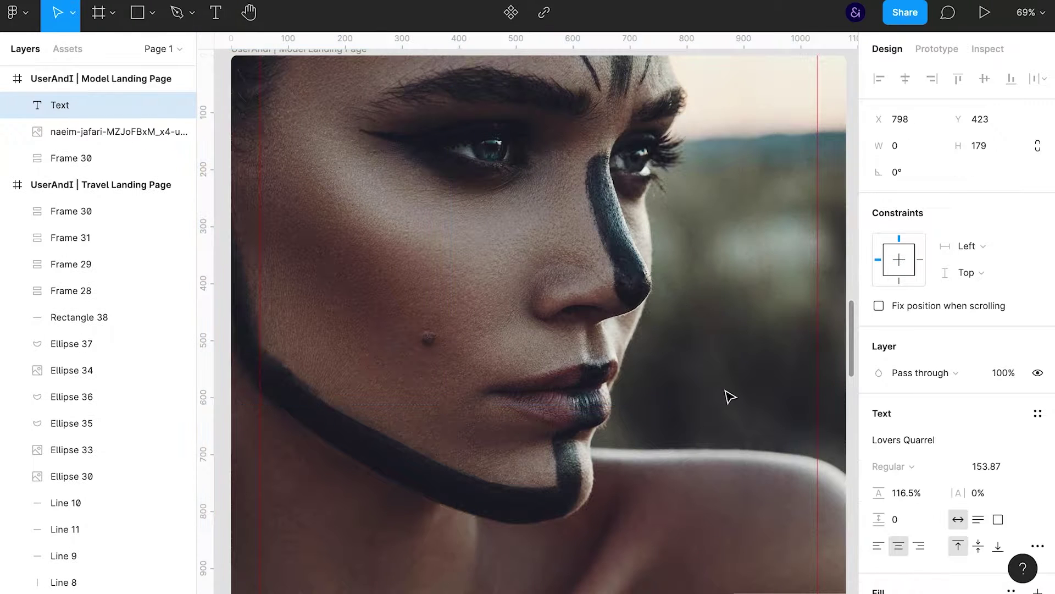
pyautogui.write('alicia')
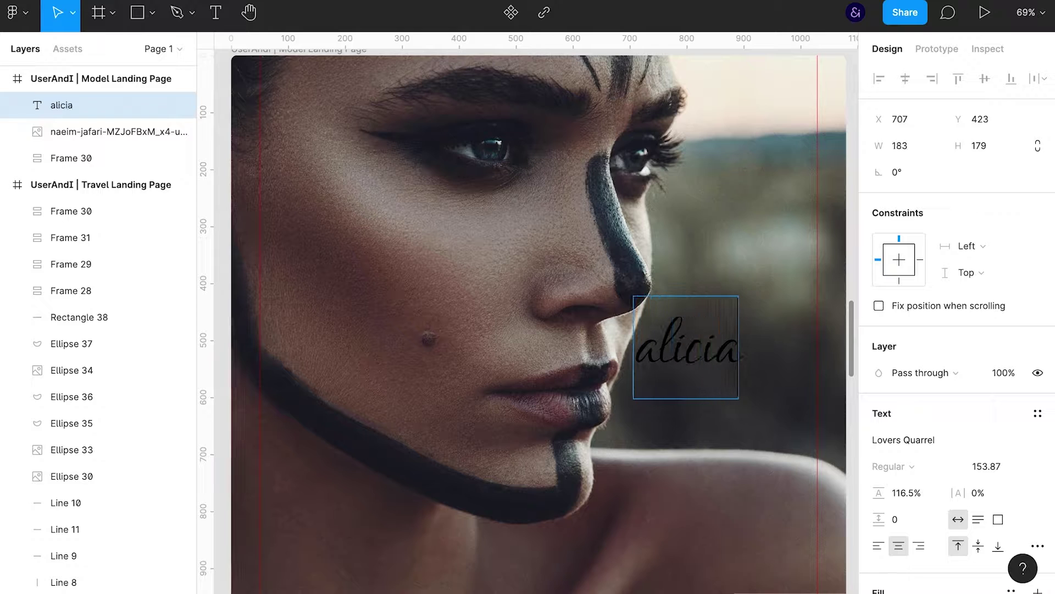
pyautogui.press('Escape')
pyautogui.moveTo(704, 366); pyautogui.dragTo(732, 372)
# - Give the alicia text a white FFFFFF fill at 80% opacity
pyautogui.scroll(-3, 937, 460)
pyautogui.click(909, 420)
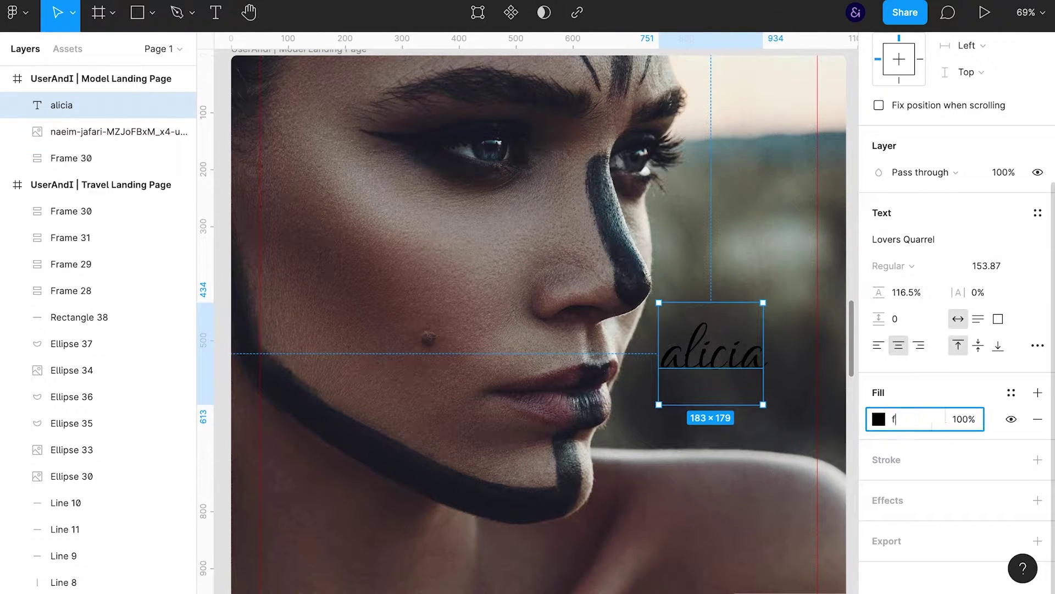
pyautogui.write('fffff')
pyautogui.press('Return')
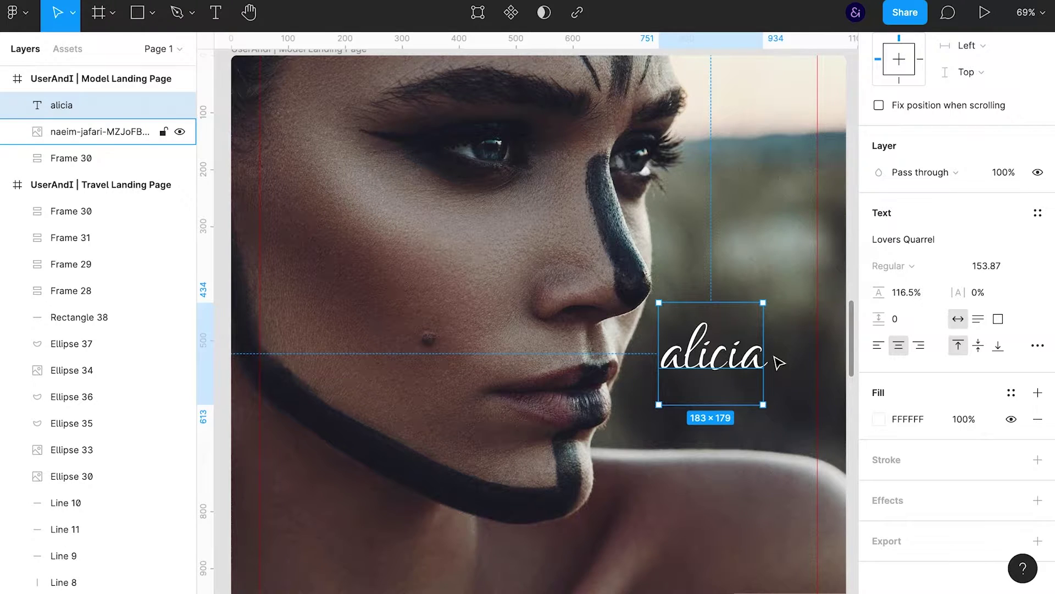
pyautogui.press('7')
pyautogui.press('8')
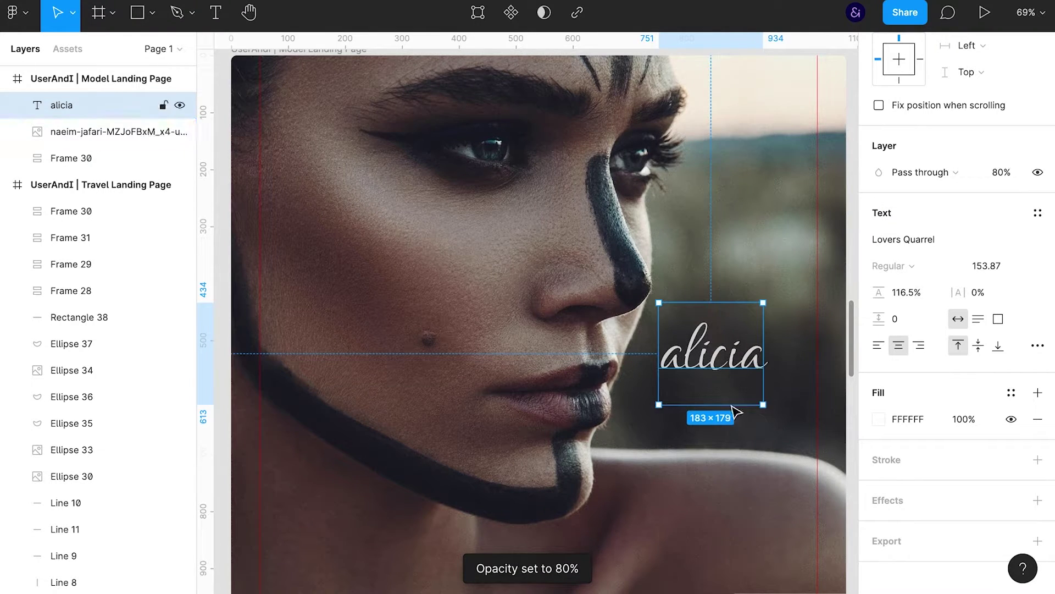
# - Delete Frame 30 and reselect the alicia text
pyautogui.click(70, 159)
pyautogui.press('Delete')
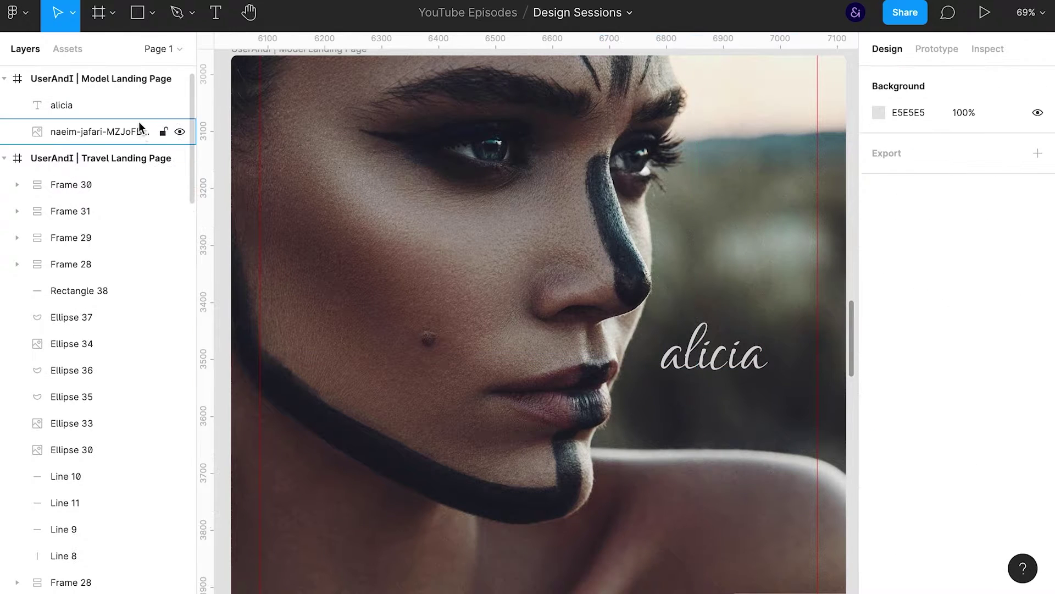
pyautogui.click(62, 105)
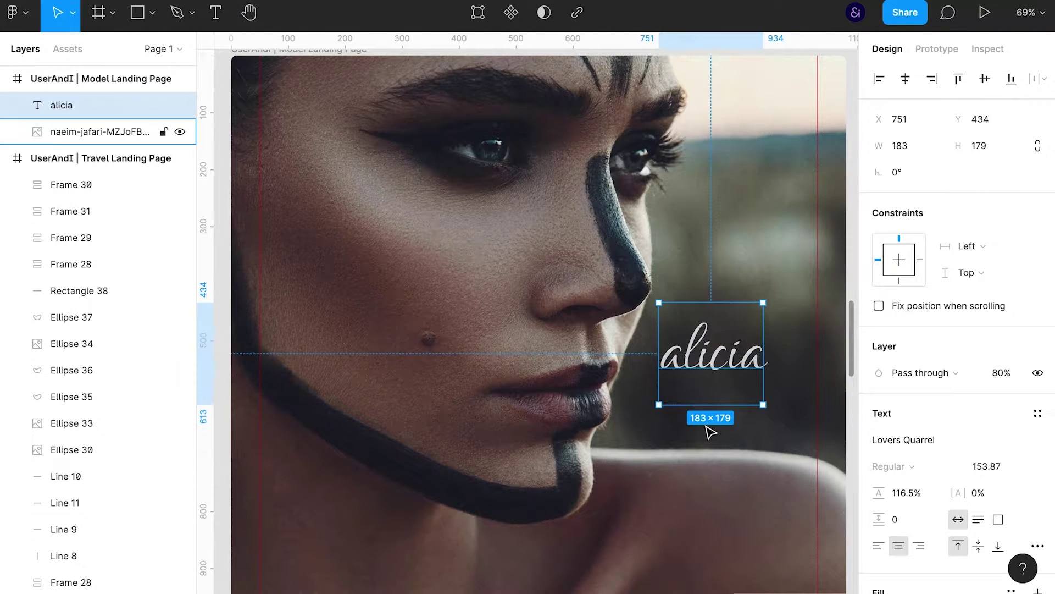
# - Add a 'model' text below alicia and a duplicate reading 'actress'
pyautogui.click(691, 424)
pyautogui.write('t')
pyautogui.write('mode;')
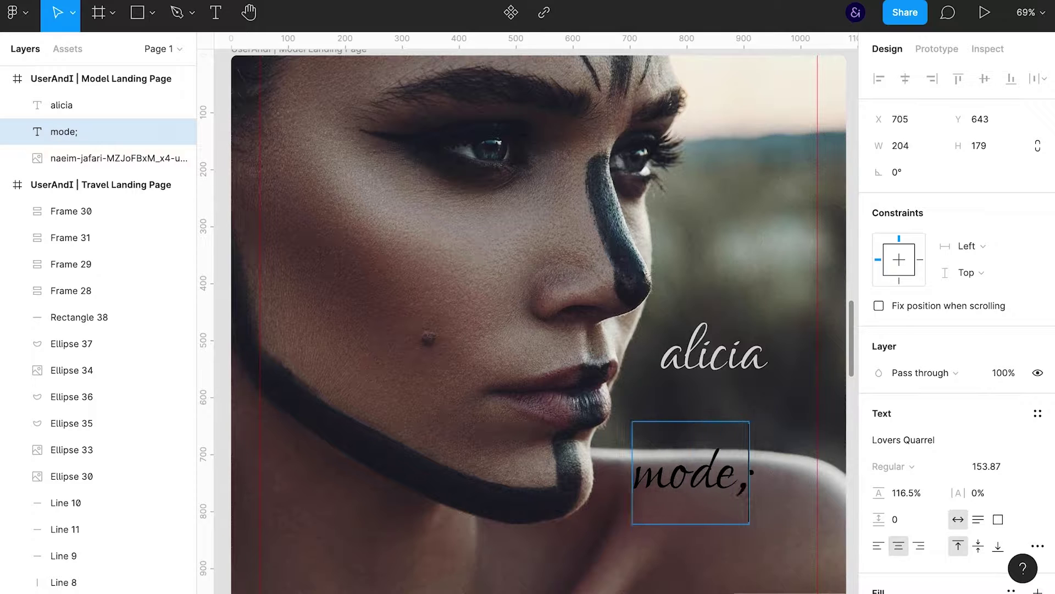
pyautogui.press('BackSpace')
pyautogui.write('l')
pyautogui.press('Escape')
pyautogui.moveTo(716, 473)
pyautogui.mouseDown()
pyautogui.moveTo(563, 464)
pyautogui.moveTo(730, 450)
pyautogui.mouseUp()
pyautogui.press('Return')
pyautogui.write('ac')
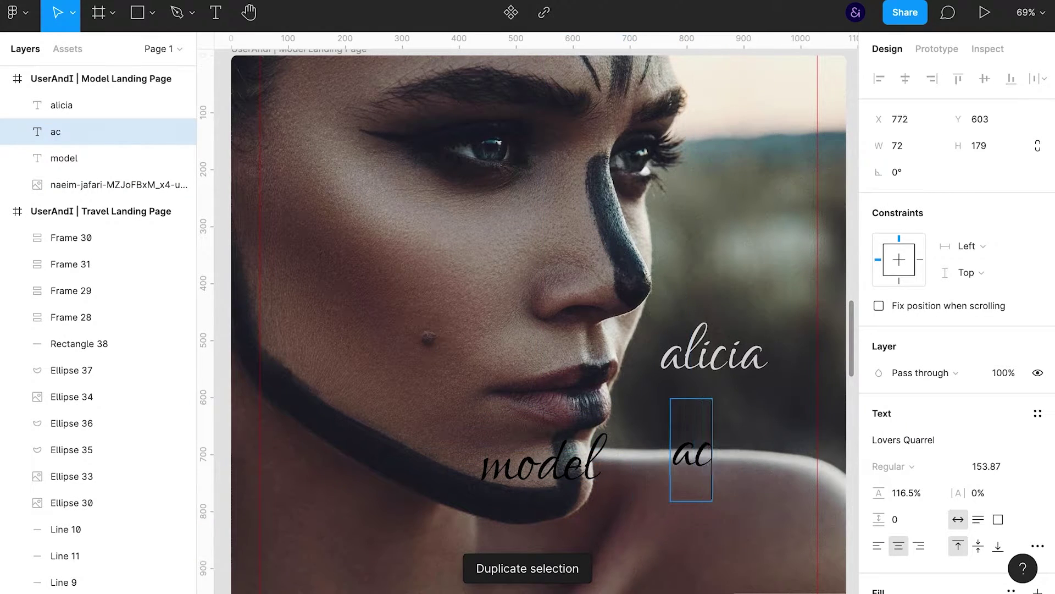
pyautogui.write('tress')
pyautogui.press('Escape')
# - Set both words to Assistant, uppercase, with a white FFFFFF fill
pyautogui.keyDown('shift'); pyautogui.click(550, 467); pyautogui.keyUp('shift')
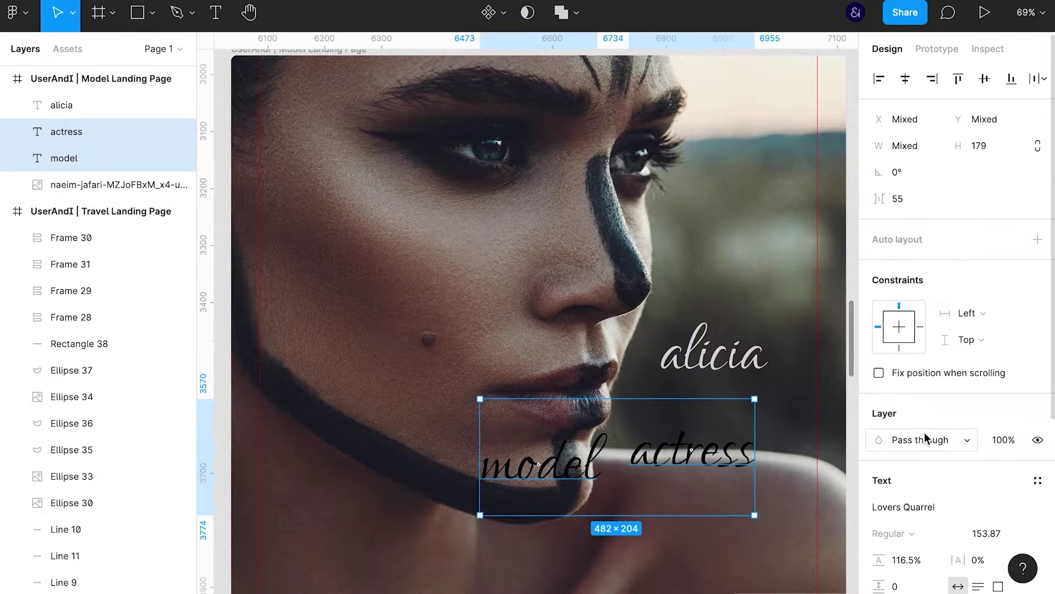
pyautogui.click(918, 507)
pyautogui.write('Assistant')
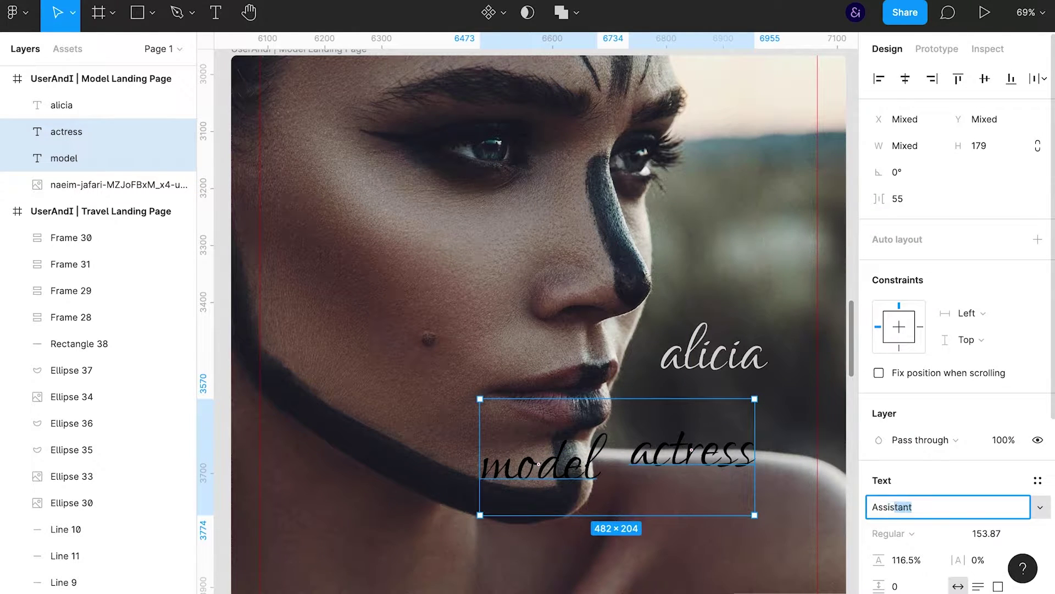
pyautogui.press('Return')
pyautogui.scroll(-1, 946, 503)
pyautogui.scroll(-3, 945, 502)
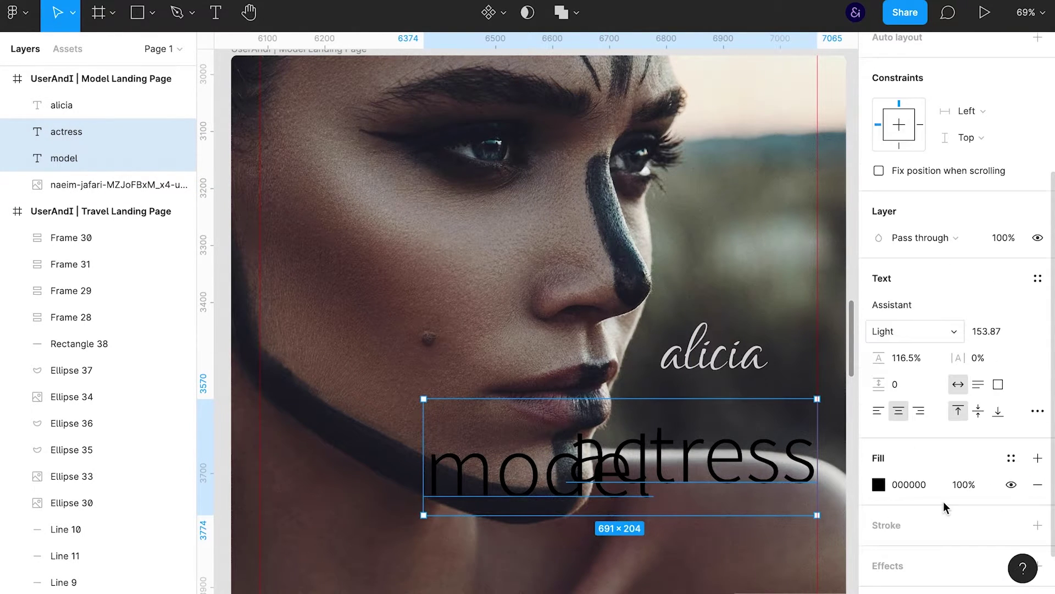
pyautogui.click(1038, 410)
pyautogui.click(779, 466)
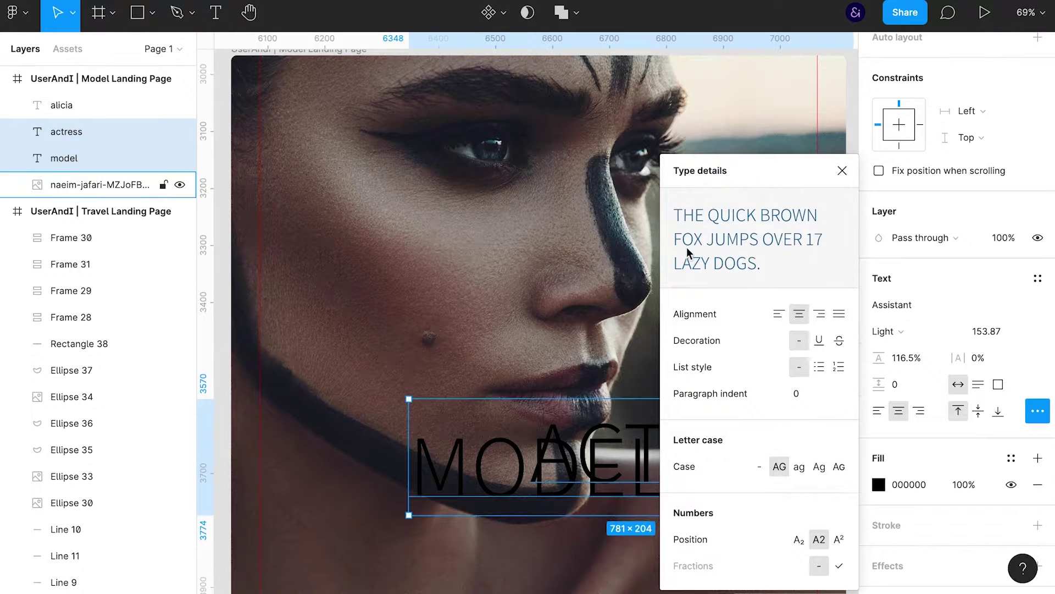
pyautogui.press('Escape')
pyautogui.write('F')
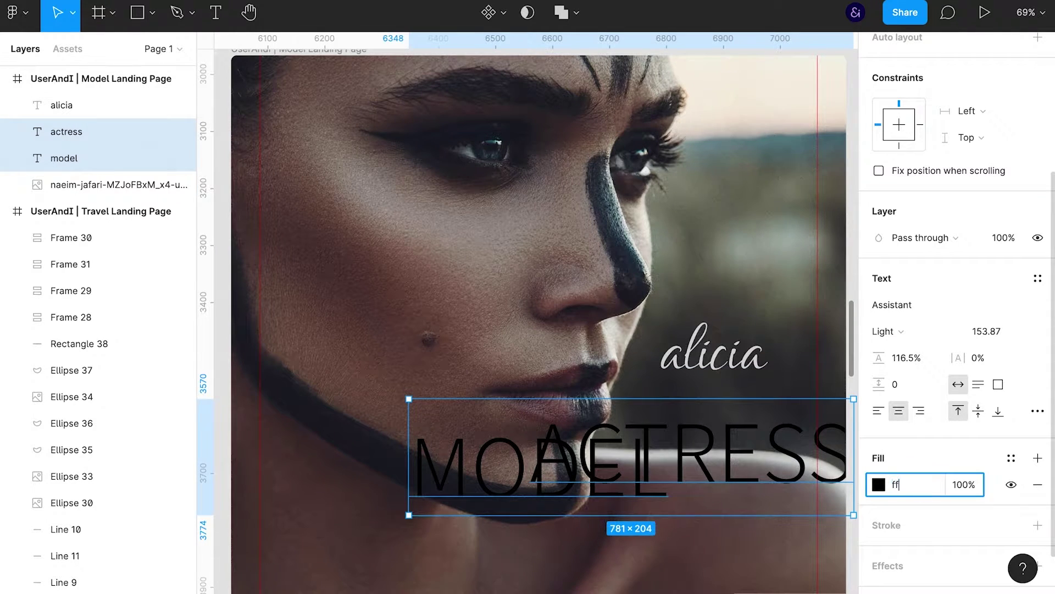
pyautogui.write('FFFFF')
pyautogui.press('Return')
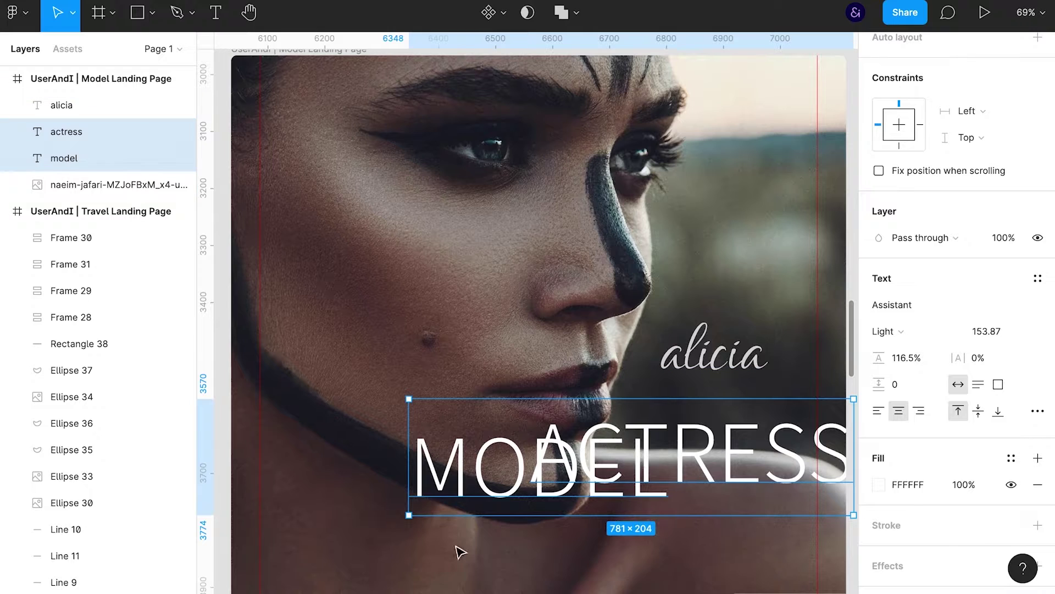
# - Lock the background photo and place MODEL beside ACTRESS, selecting both
pyautogui.click(459, 544)
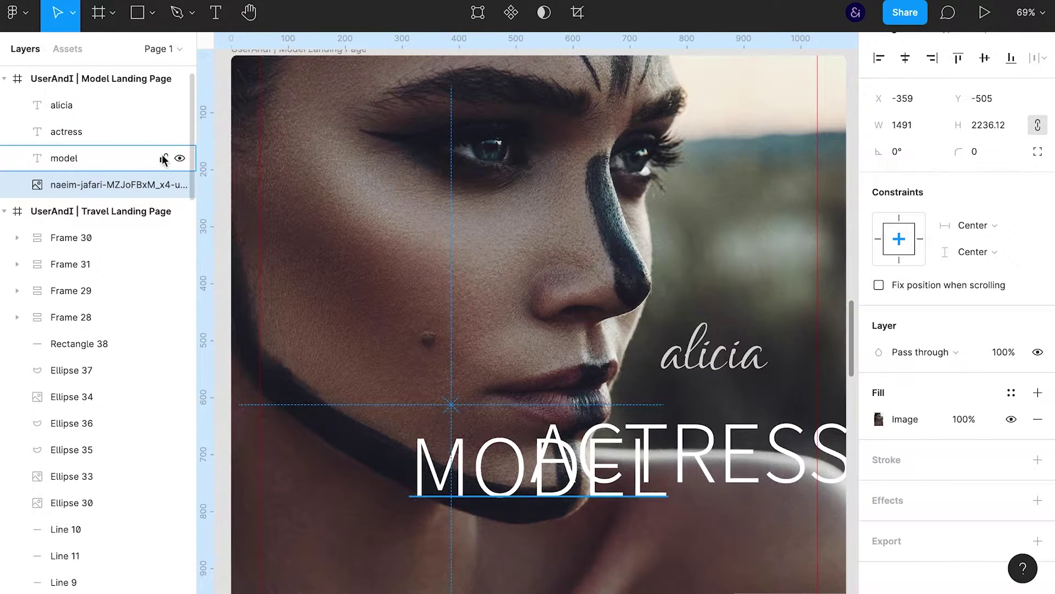
pyautogui.click(162, 161)
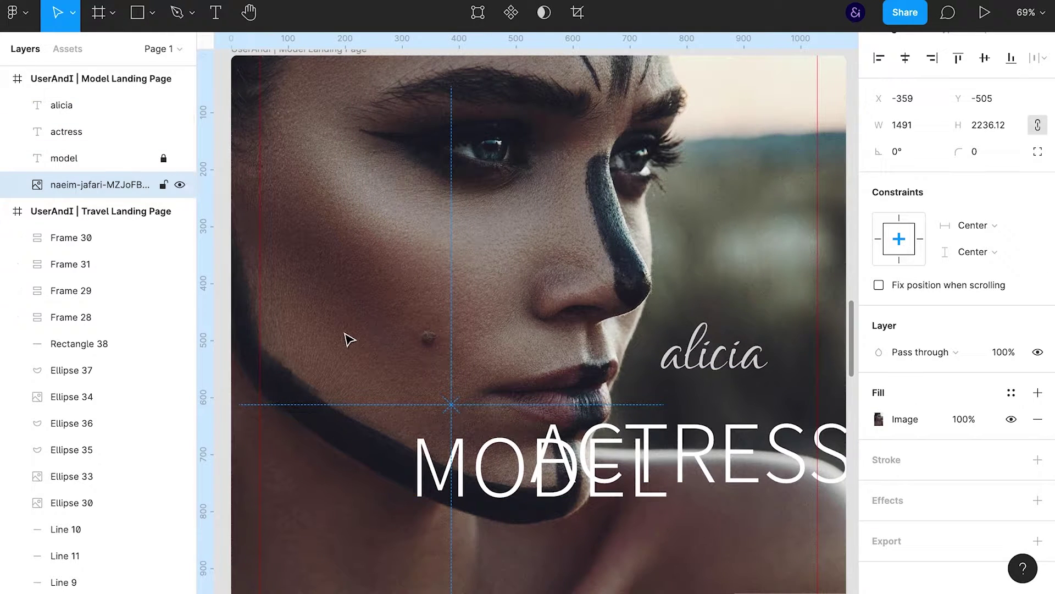
pyautogui.click(163, 185)
pyautogui.moveTo(506, 470); pyautogui.dragTo(347, 470)
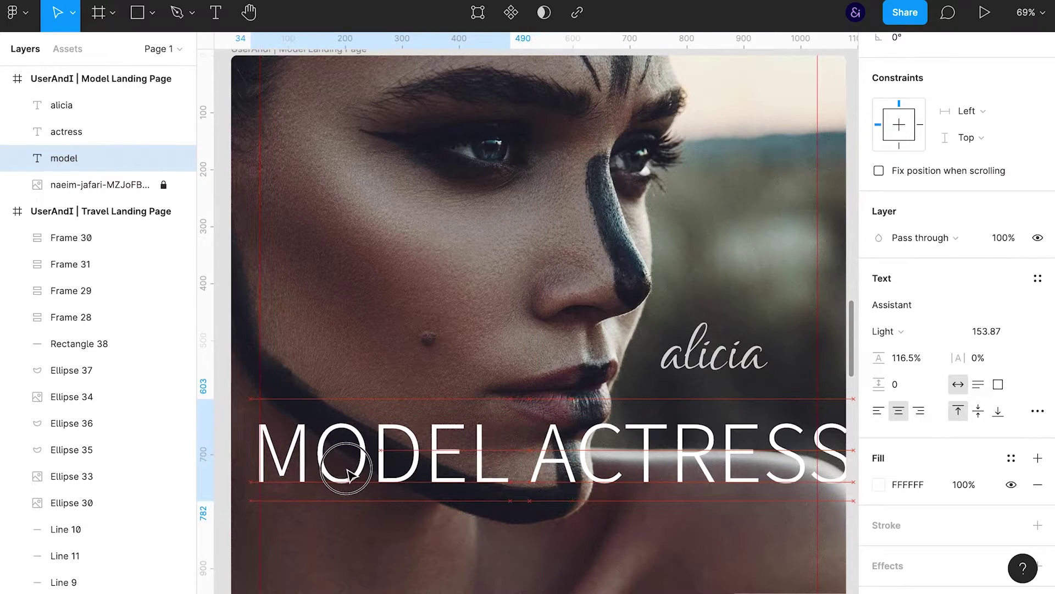
pyautogui.keyDown('shift'); pyautogui.click(66, 131); pyautogui.keyUp('shift')
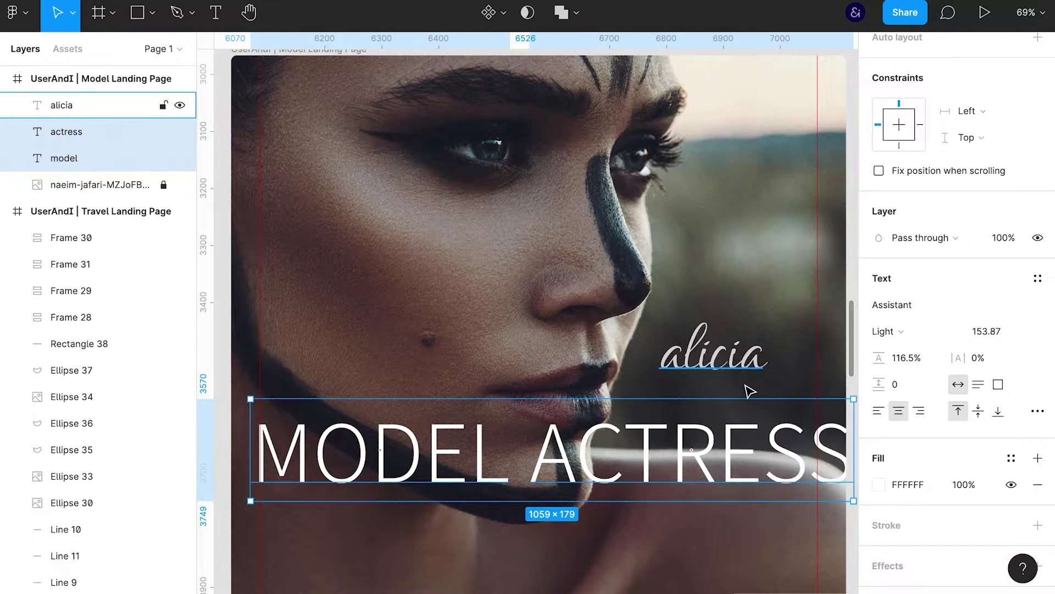
pyautogui.scroll(3, 945, 244)
# - Wrap MODEL and ACTRESS in auto layout with a 10 gap
pyautogui.click(1037, 132)
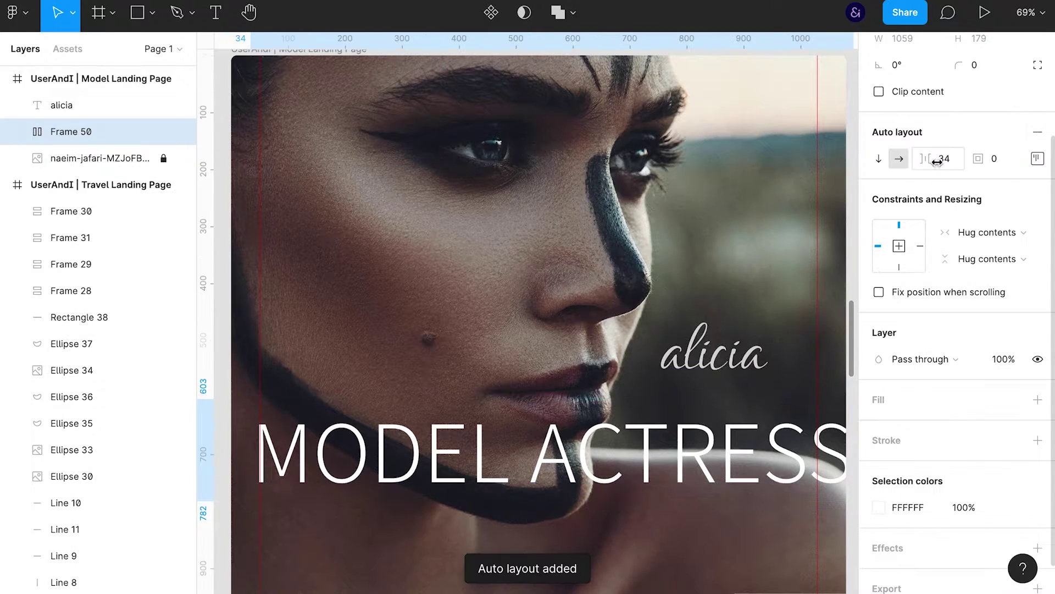
pyautogui.click(937, 161)
pyautogui.write('10')
pyautogui.press('Return')
pyautogui.scroll(-2, 935, 406)
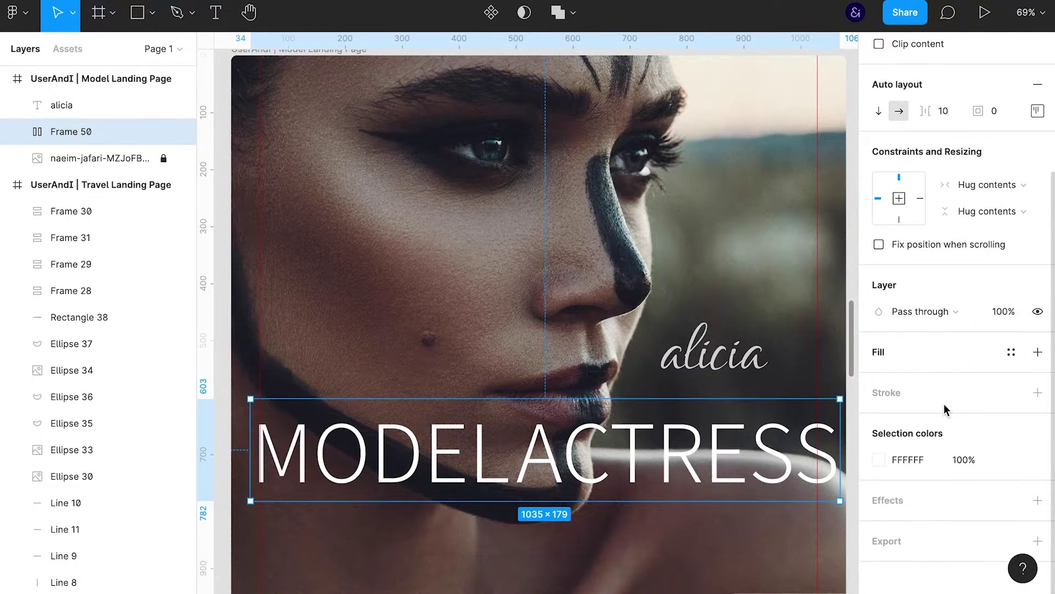
pyautogui.moveTo(71, 131)
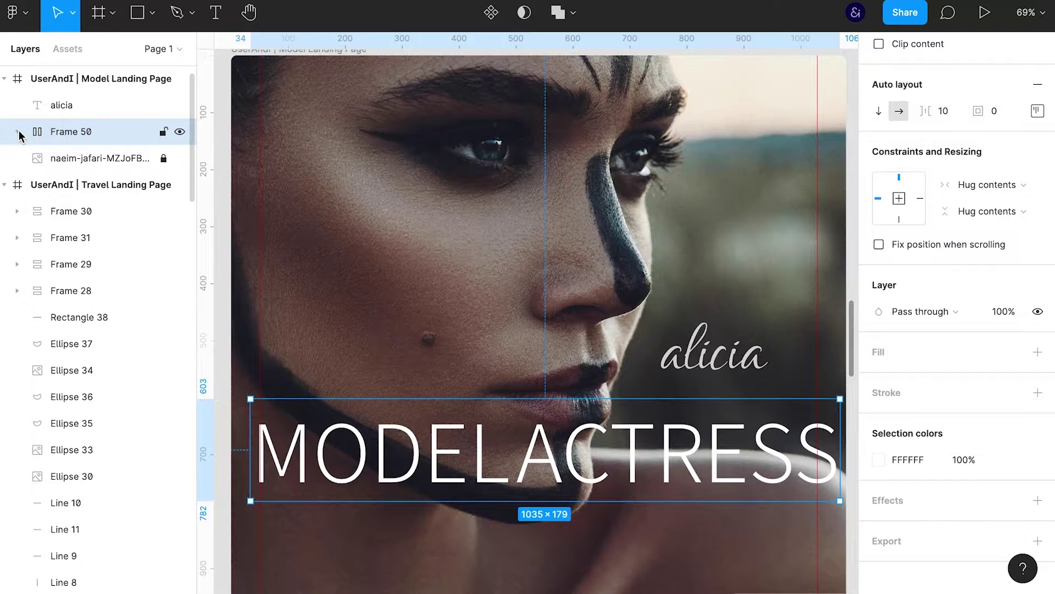
# - Set both tagline words to font size 18 with 5% letter spacing
pyautogui.click(18, 131)
pyautogui.click(83, 158)
pyautogui.keyDown('shift'); pyautogui.click(91, 184); pyautogui.keyUp('shift')
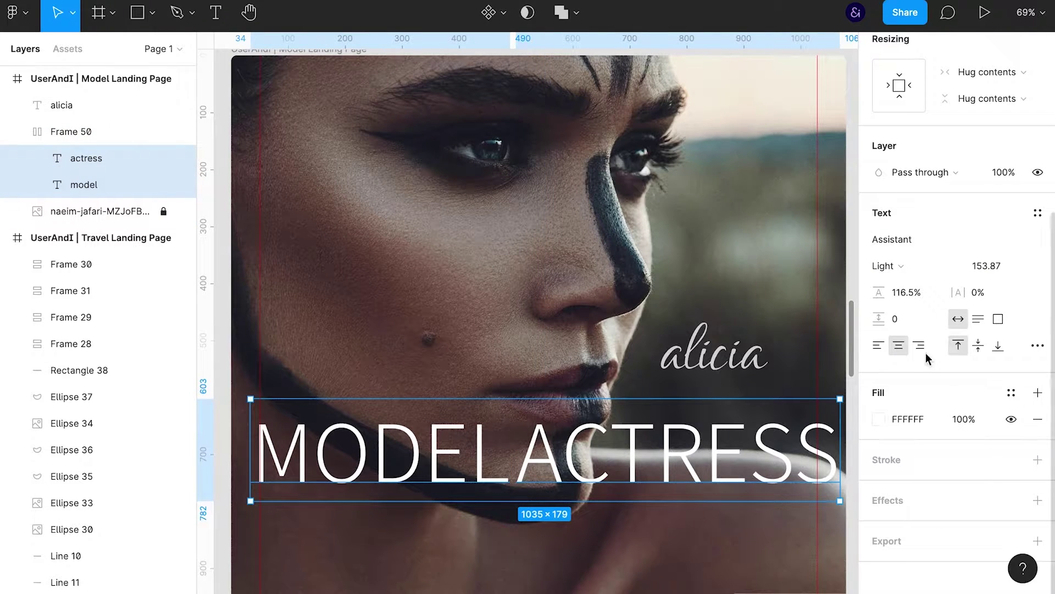
pyautogui.write('14')
pyautogui.press('Return')
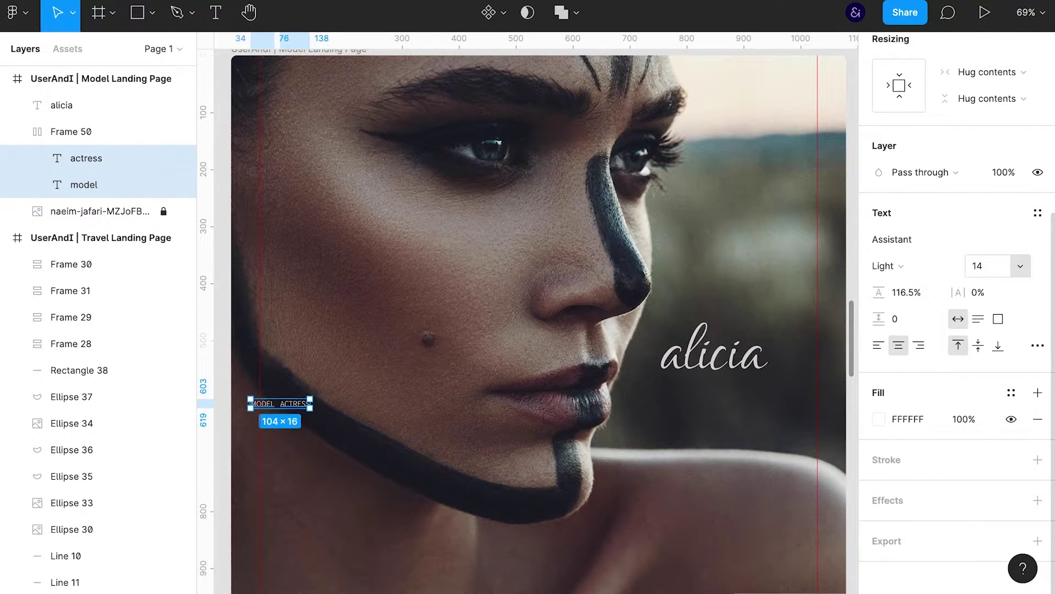
pyautogui.press('Up')
pyautogui.press('Up')
pyautogui.press('Up')
pyautogui.press('Up')
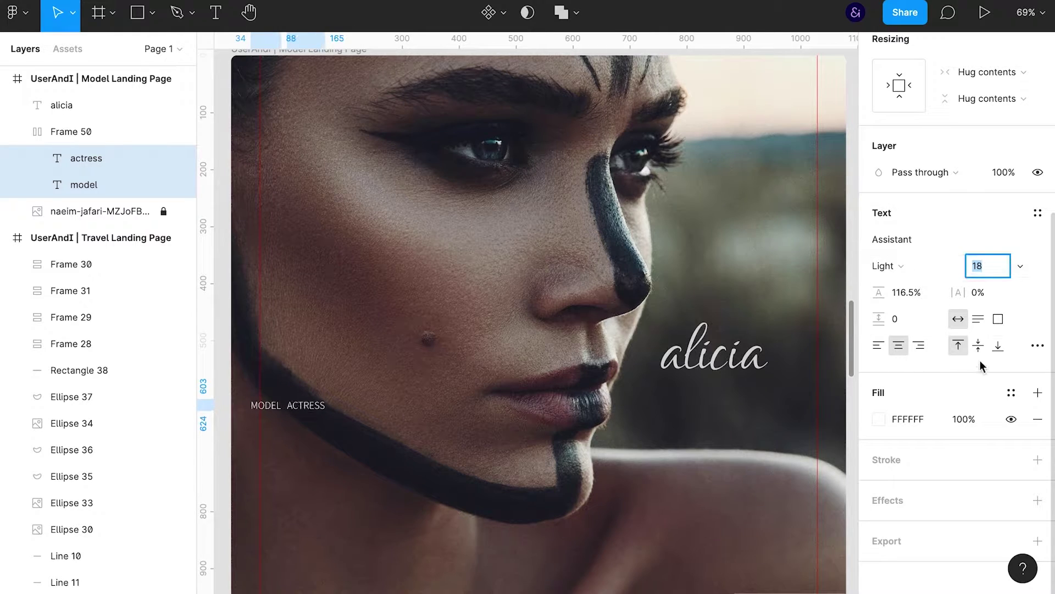
pyautogui.click(981, 292)
pyautogui.press('Up')
pyautogui.press('Up')
pyautogui.press('Up')
pyautogui.press('Up')
pyautogui.press('Up')
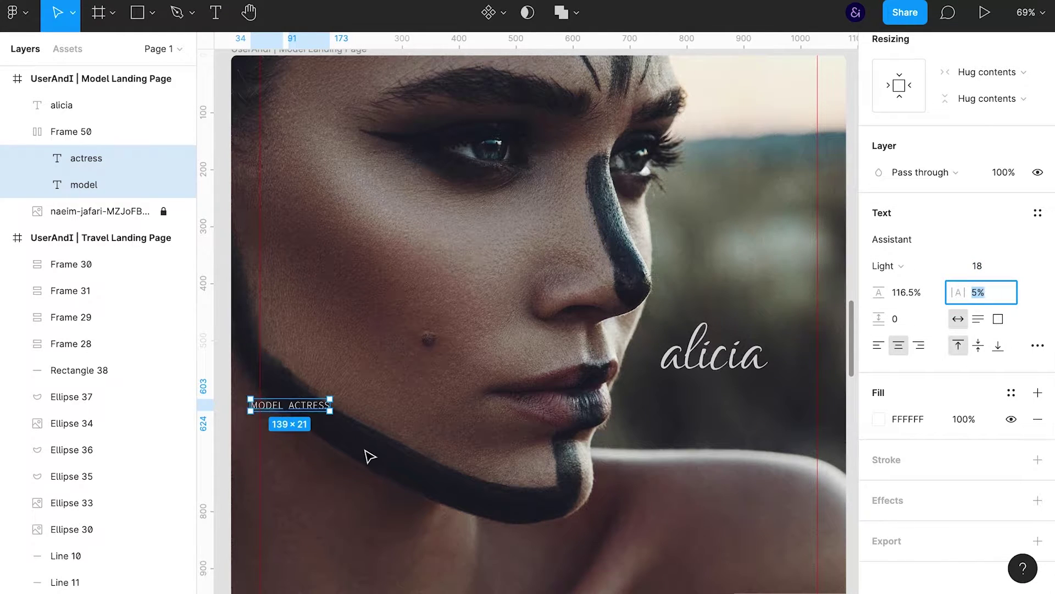
# - Move the Frame 50 tagline directly beneath the alicia title
pyautogui.moveTo(315, 413); pyautogui.dragTo(764, 389)
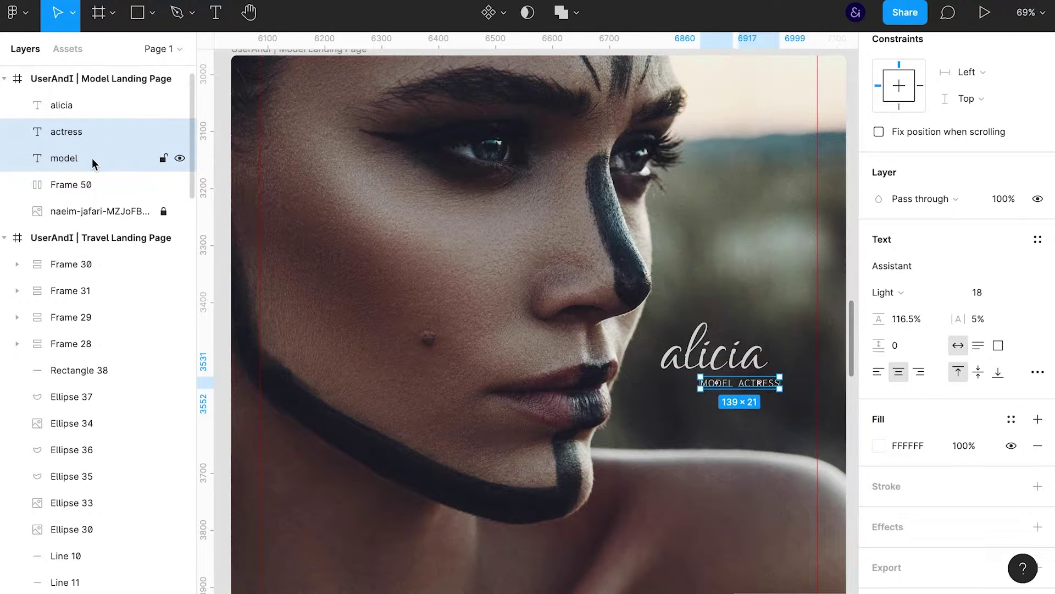
pyautogui.moveTo(92, 157); pyautogui.dragTo(94, 190)
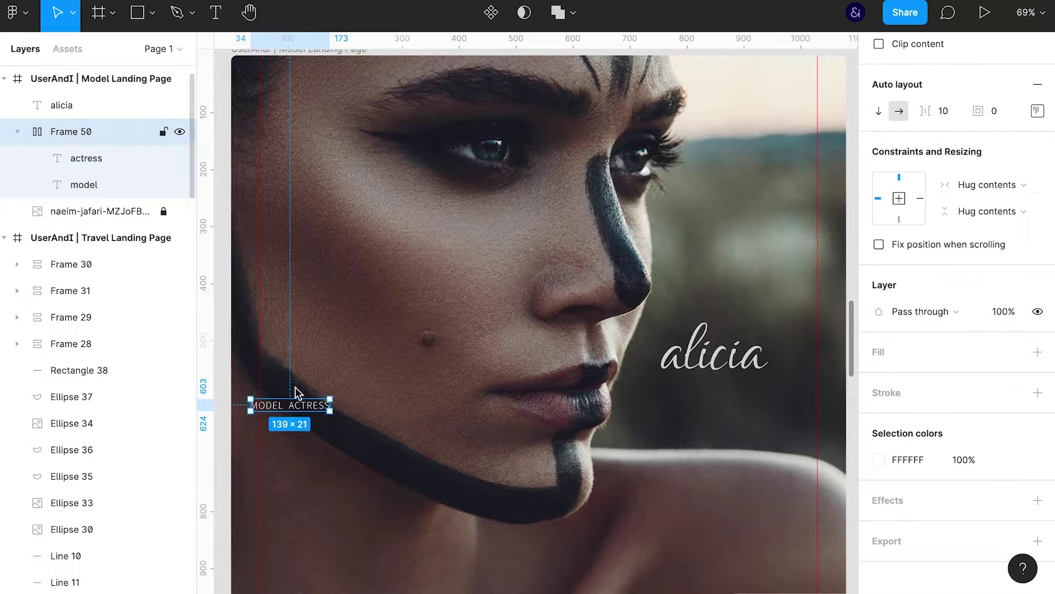
pyautogui.moveTo(297, 405); pyautogui.dragTo(767, 387)
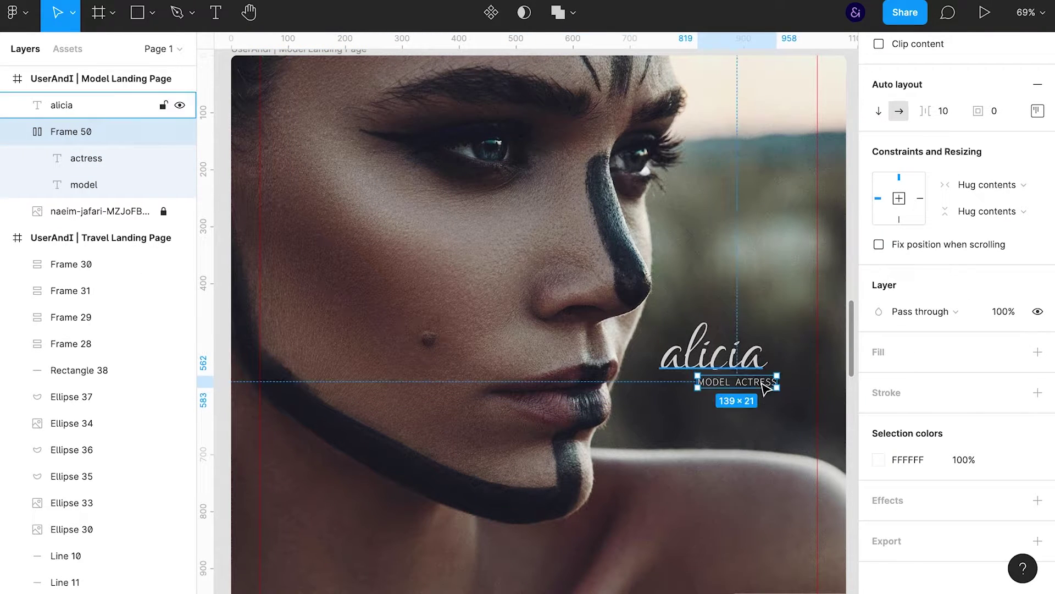
pyautogui.click(110, 184)
# - Draw a white FFFFFF dot between MODEL and ACTRESS
pyautogui.press('o')
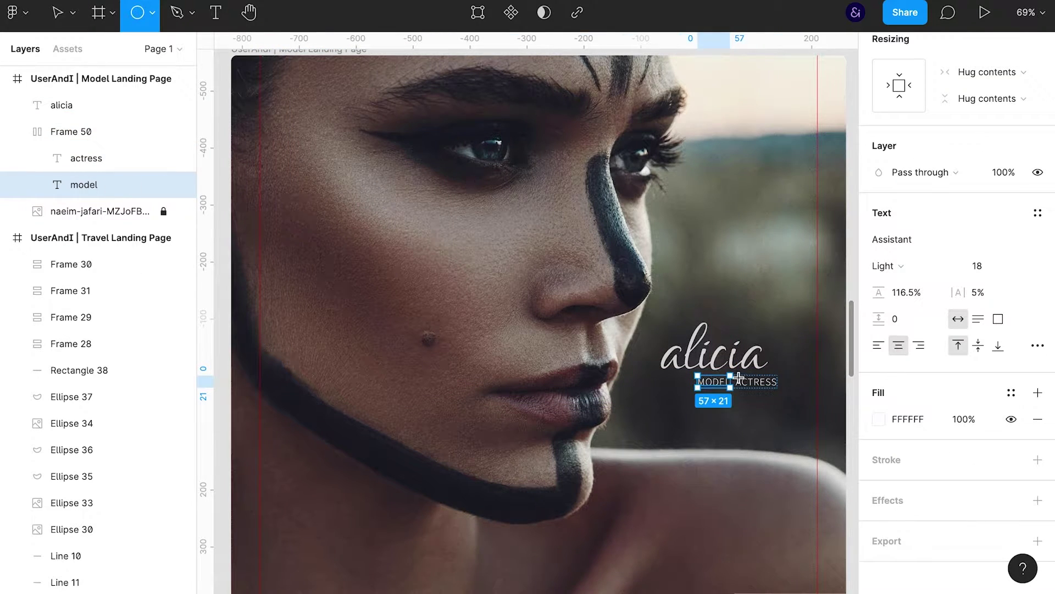
pyautogui.moveTo(739, 377); pyautogui.dragTo(743, 382)
pyautogui.click(896, 419)
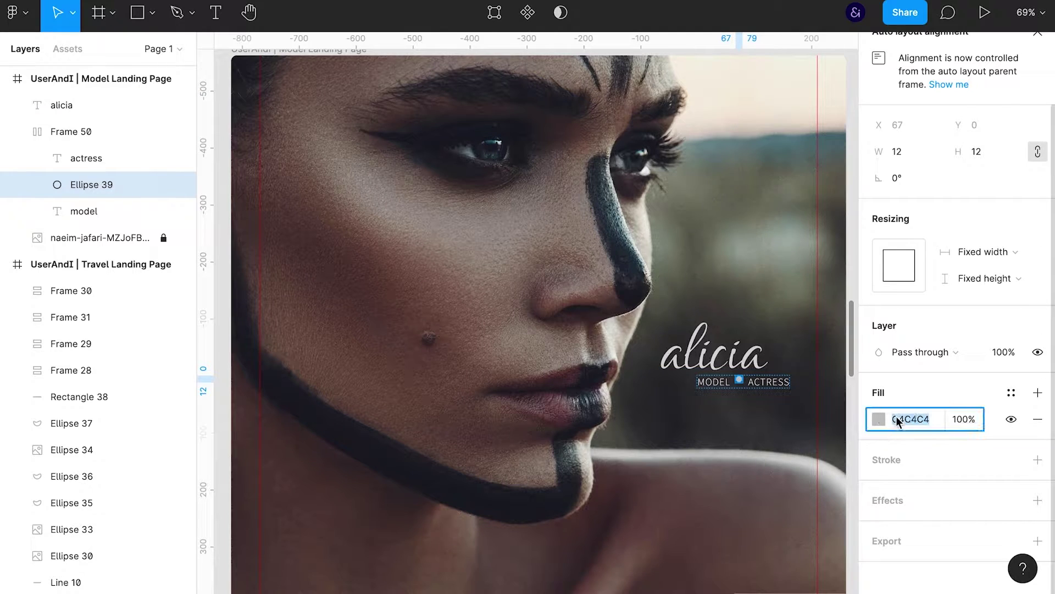
pyautogui.write('FFFFFF')
pyautogui.press('Return')
# - Centre-align the tagline auto layout and resize the dot to 5×5
pyautogui.click(71, 132)
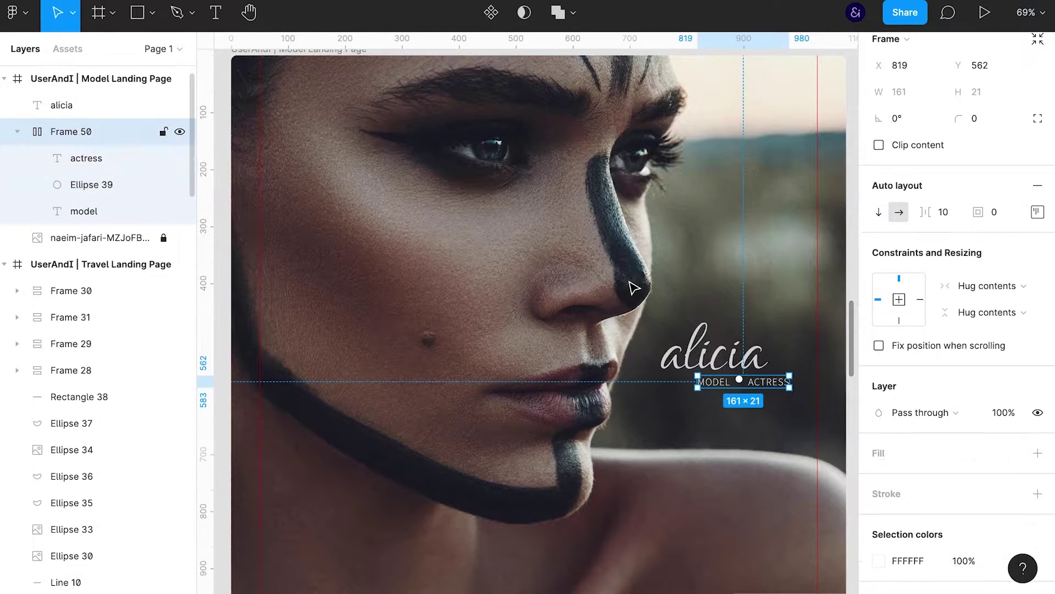
pyautogui.click(1037, 212)
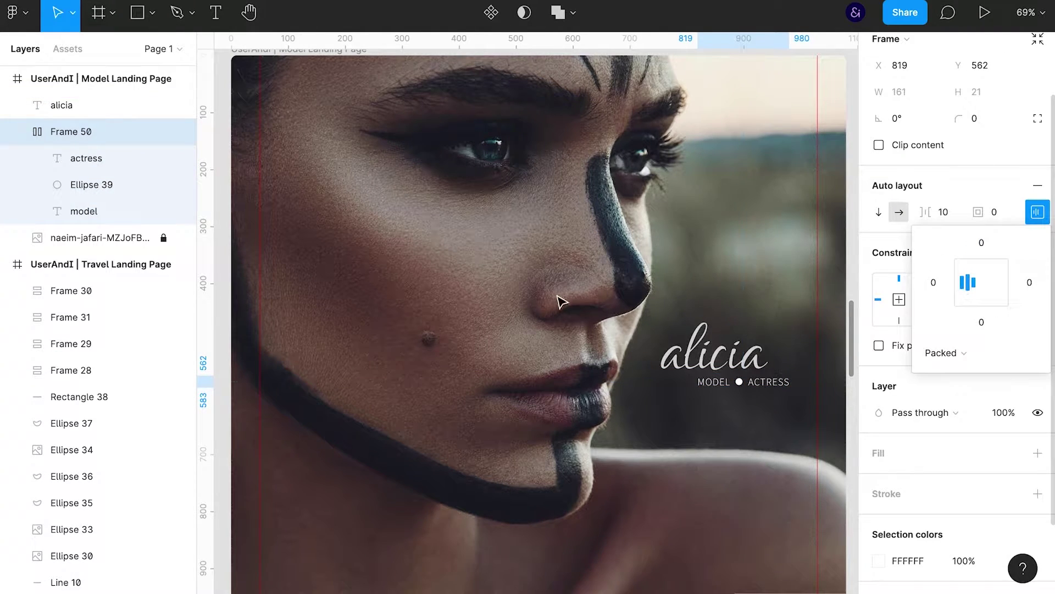
pyautogui.click(77, 183)
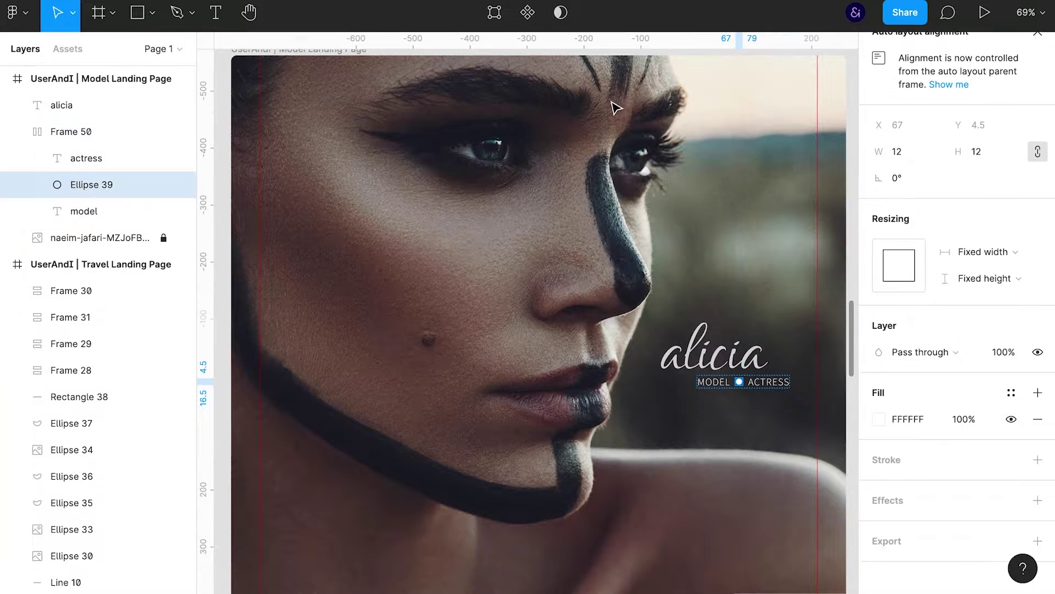
pyautogui.click(915, 152)
pyautogui.write('8')
pyautogui.press('Return')
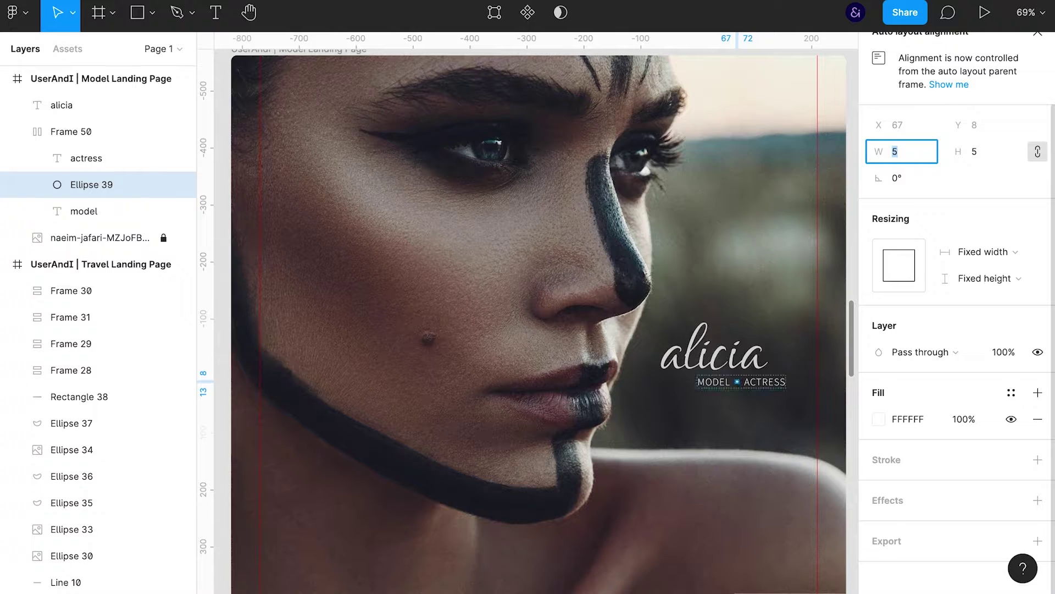
# - Check the tagline layers and hide the interface to preview the design
pyautogui.click(778, 387)
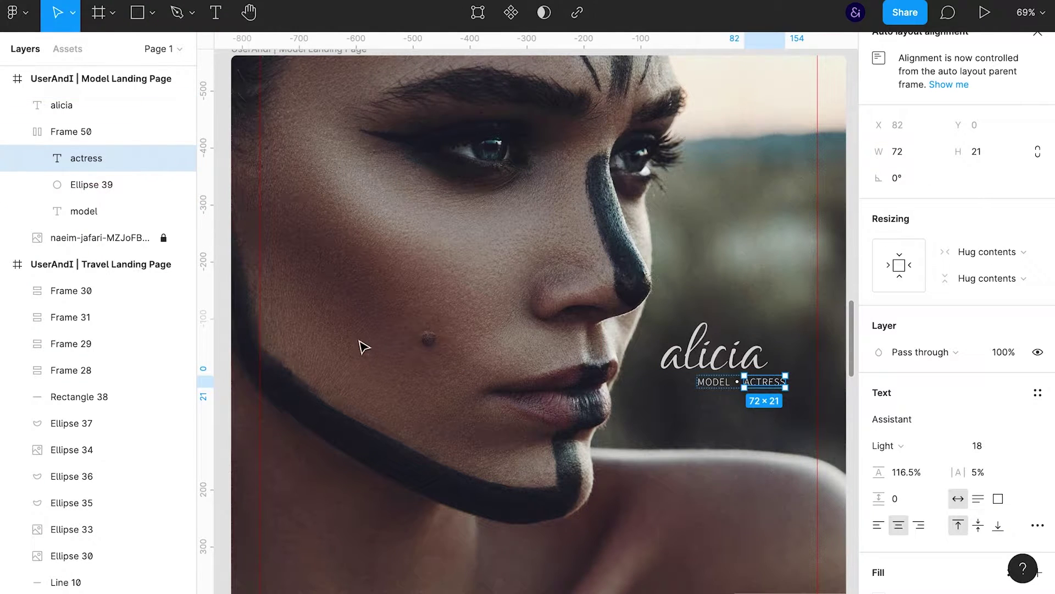
pyautogui.click(124, 185)
pyautogui.click(122, 138)
pyautogui.hotkey('ctrl', '\\')
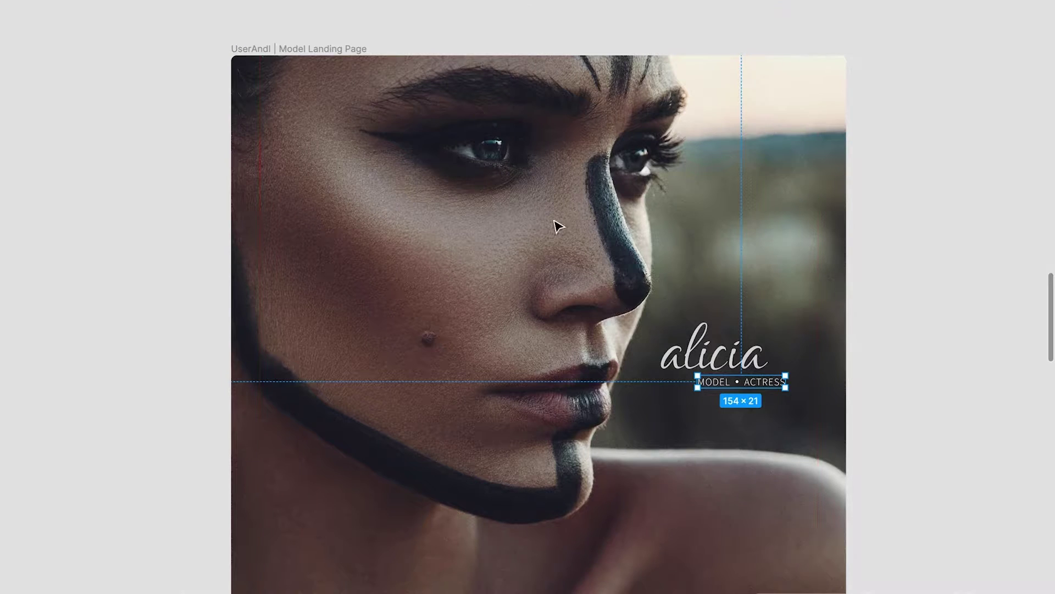
pyautogui.click(852, 261)
# - Draw a thin bar above the alicia title and duplicate it into three bars
pyautogui.scroll(-1, 744, 330)
pyautogui.scroll(3, 746, 328)
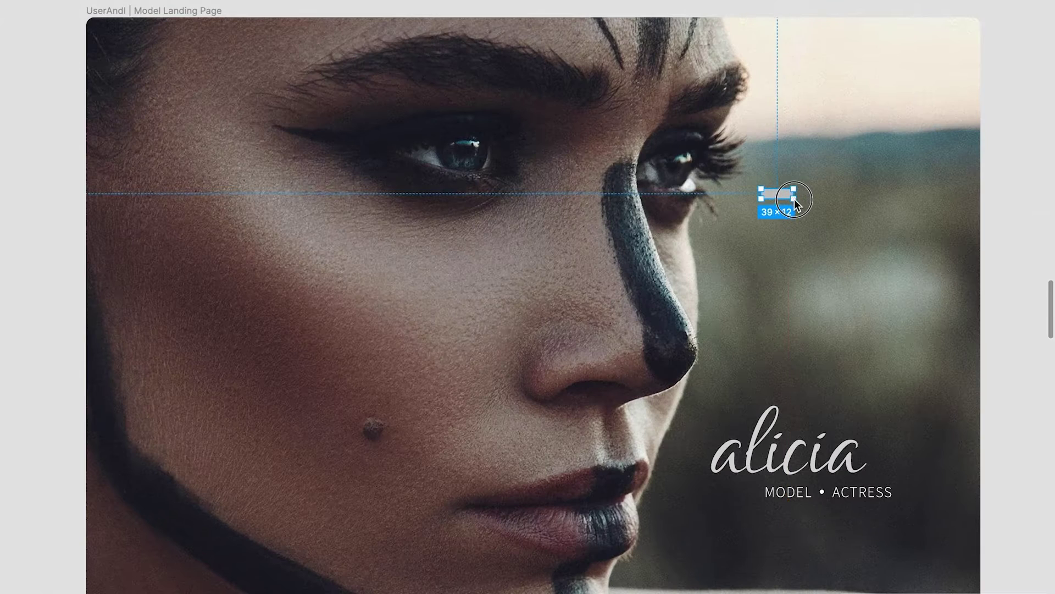
pyautogui.moveTo(761, 191); pyautogui.dragTo(811, 194)
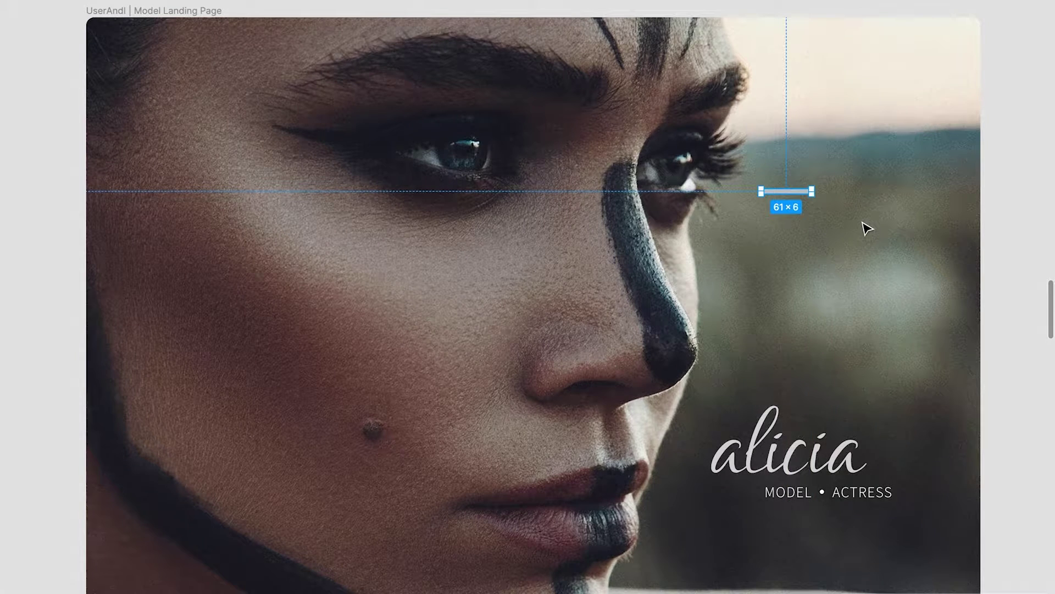
pyautogui.hotkey('ctrl', 'd')
pyautogui.hotkey('shift', 'Down')
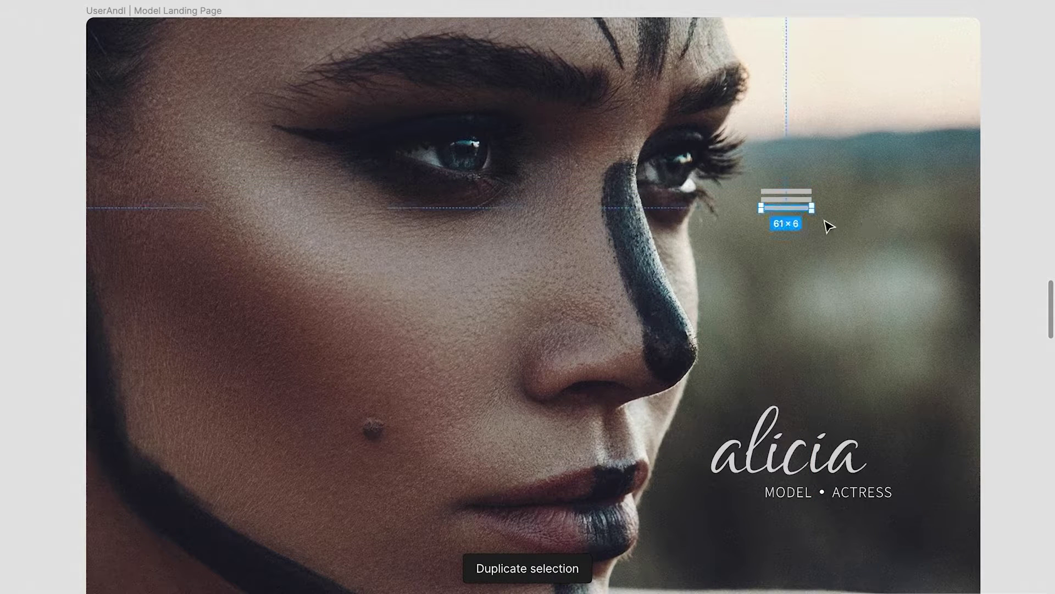
# - Group the three bars and name the group 'Menu icon'
pyautogui.keyDown('shift'); pyautogui.click(792, 199); pyautogui.keyUp('shift')
pyautogui.keyDown('shift'); pyautogui.click(792, 191); pyautogui.keyUp('shift')
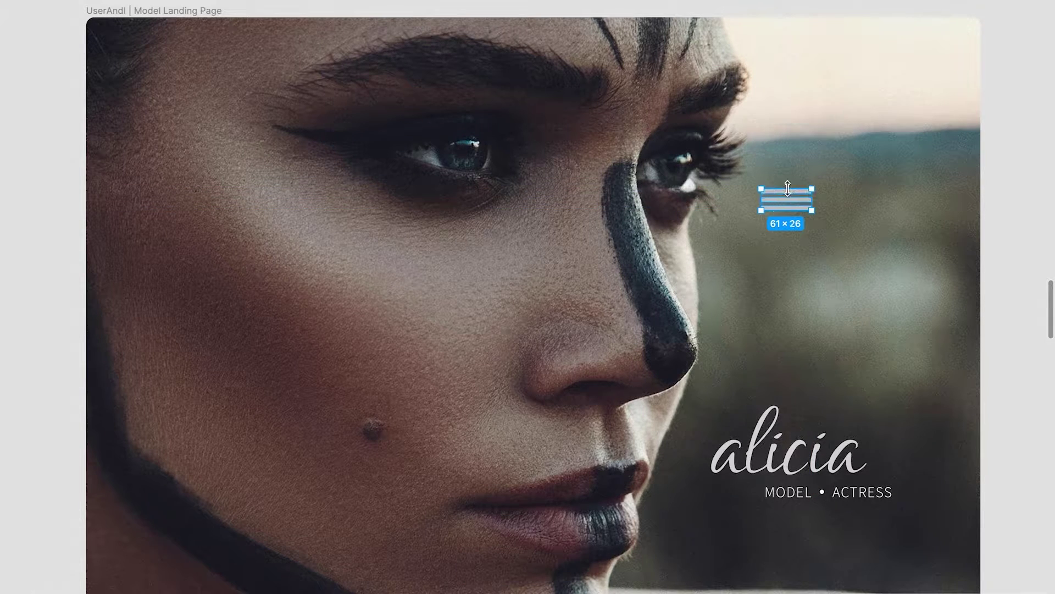
pyautogui.hotkey('ctrl', '\\')
pyautogui.hotkey('ctrl', 'g')
pyautogui.doubleClick(76, 104)
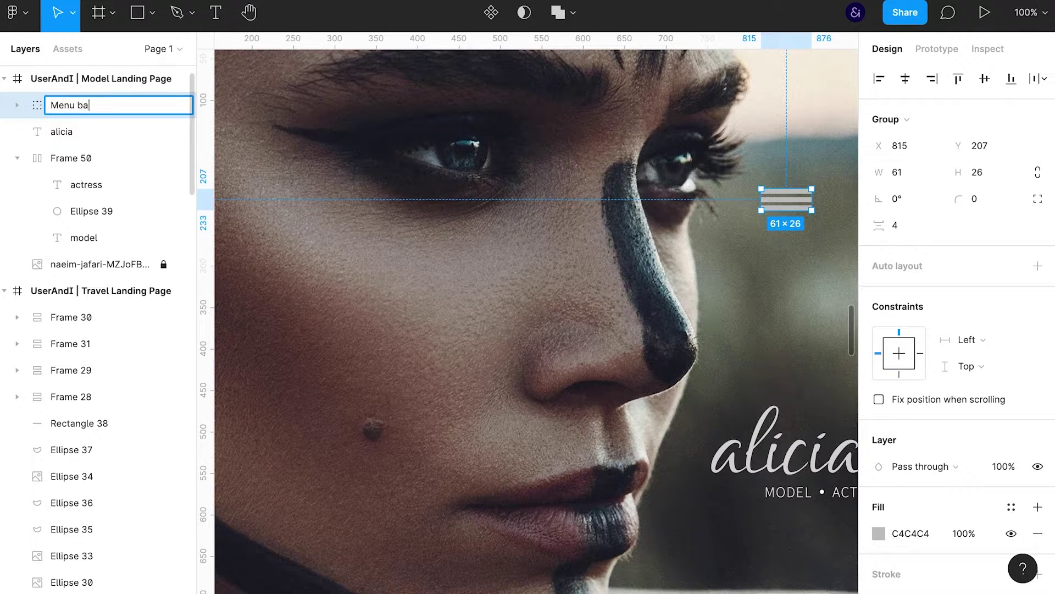
pyautogui.write('icon')
pyautogui.press('Return')
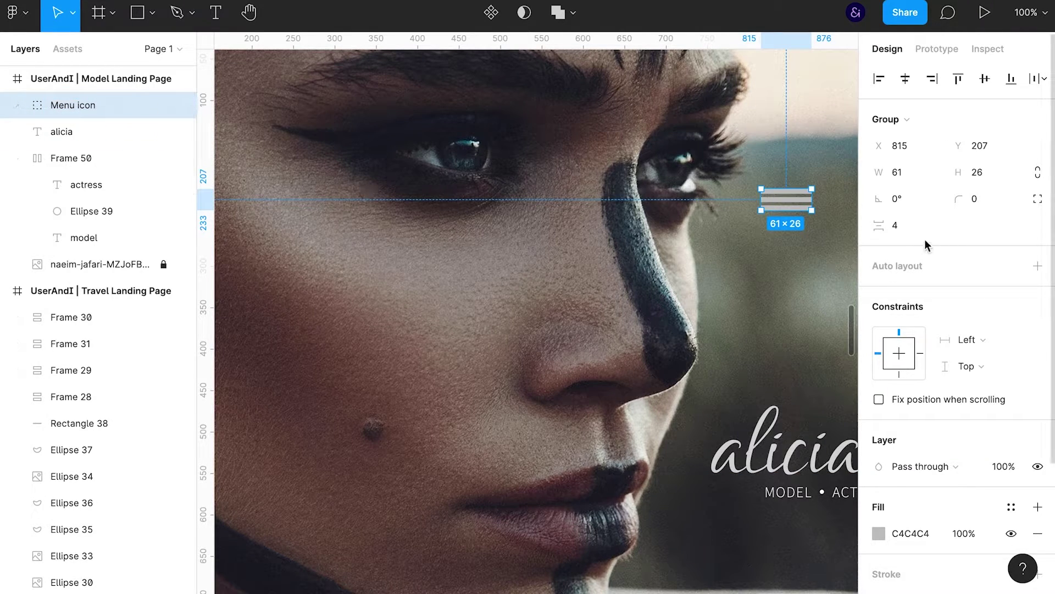
# - Resize the Menu icon group to 15 wide by 11 high
pyautogui.click(984, 172)
pyautogui.press('Down')
pyautogui.press('Down')
pyautogui.press('Down')
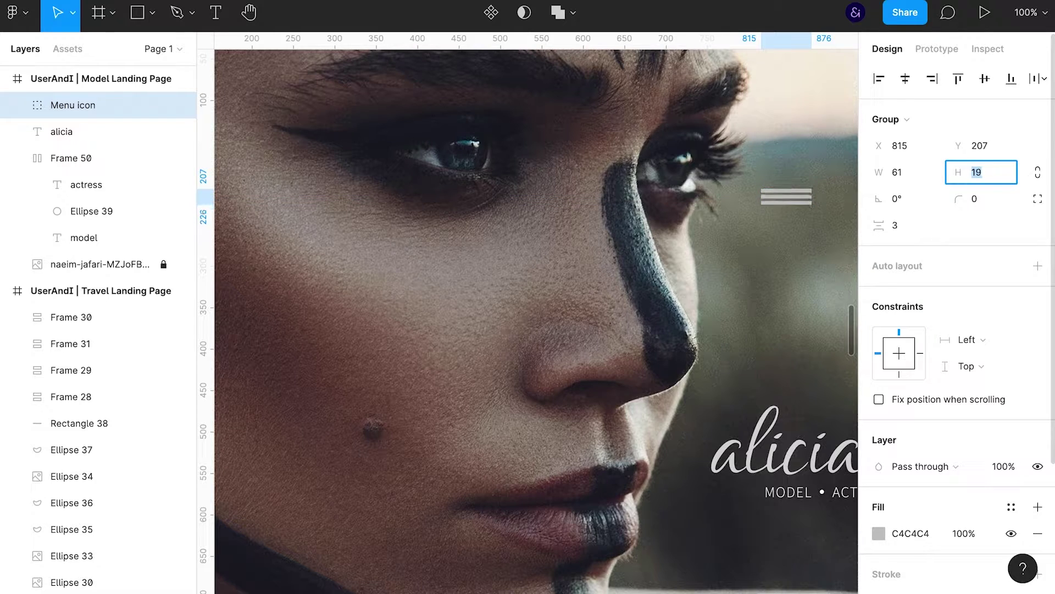
pyautogui.press('Down')
pyautogui.press('Down')
pyautogui.press('Down')
pyautogui.press('Down')
pyautogui.press('Down')
pyautogui.press('Down')
pyautogui.press('Down')
pyautogui.press('Down')
pyautogui.press('Down')
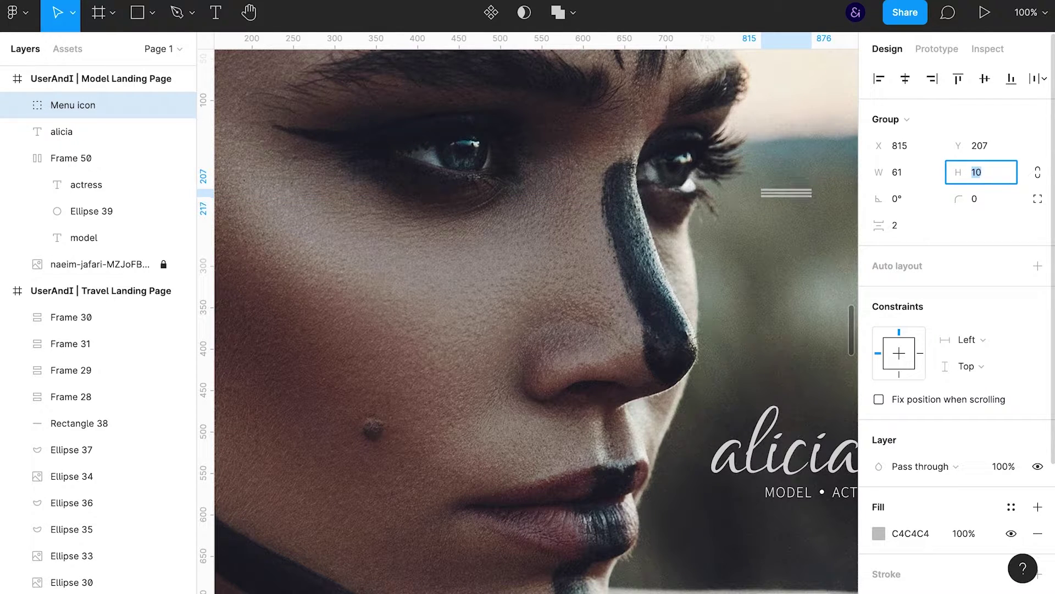
pyautogui.click(918, 177)
pyautogui.hotkey('shift', 'Down')
pyautogui.hotkey('shift', 'Down')
pyautogui.hotkey('shift', 'Down')
pyautogui.hotkey('shift', 'Down')
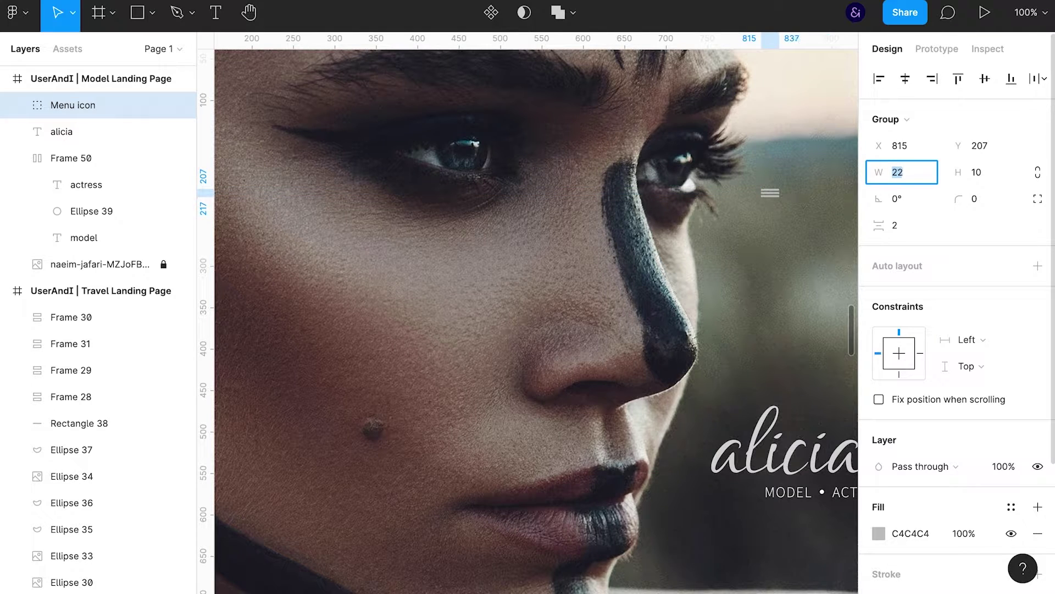
pyautogui.press('Tab')
pyautogui.press('Up')
pyautogui.press('Up')
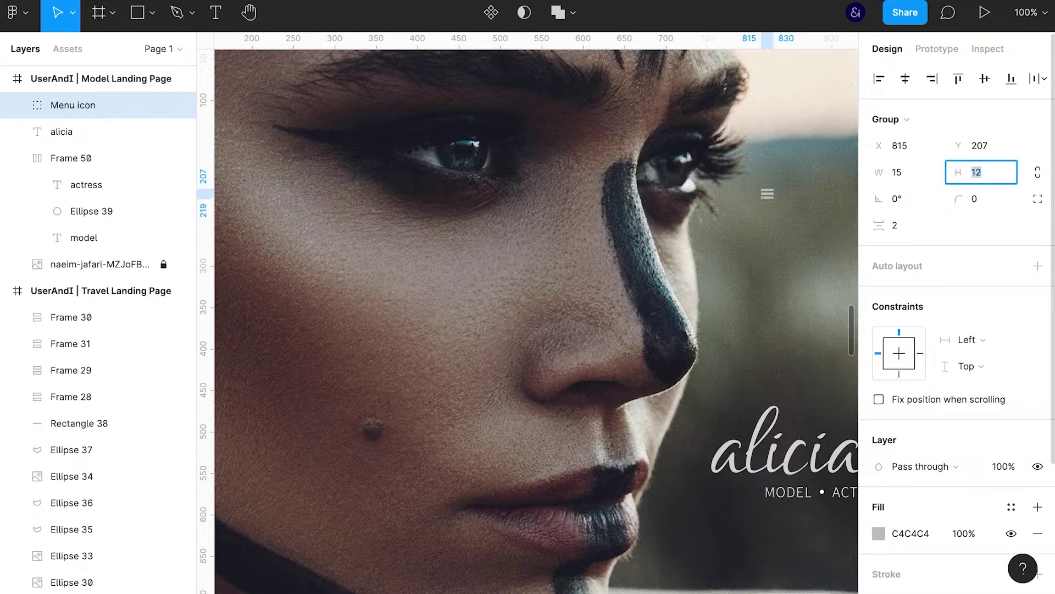
pyautogui.press('Up')
# - Fill the Menu icon black (000) and pan it into view
pyautogui.click(907, 537)
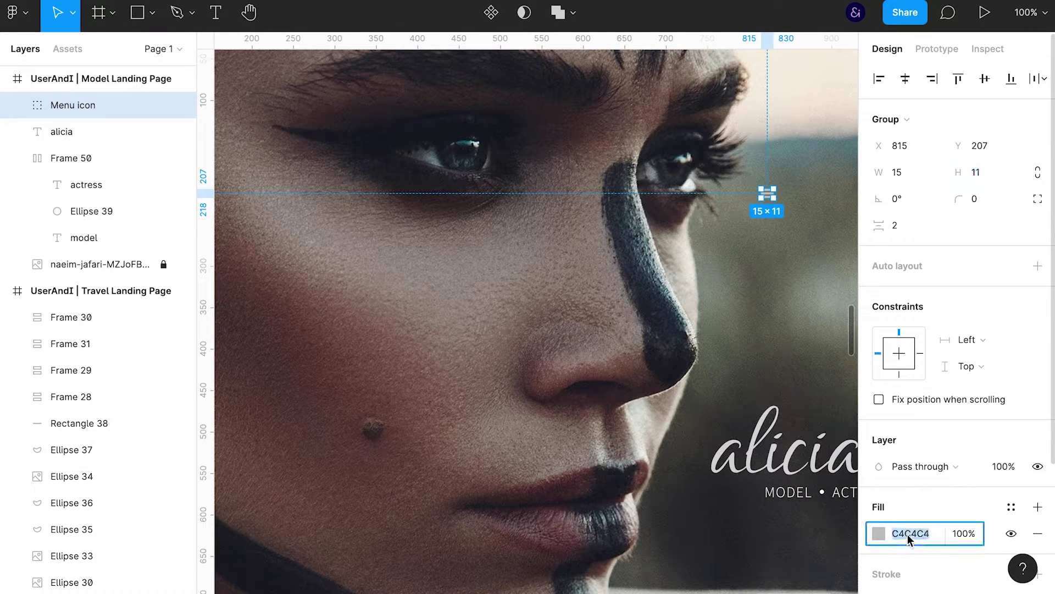
pyautogui.write('000')
pyautogui.press('Return')
pyautogui.press('Escape')
pyautogui.moveTo(765, 318); pyautogui.dragTo(624, 330)
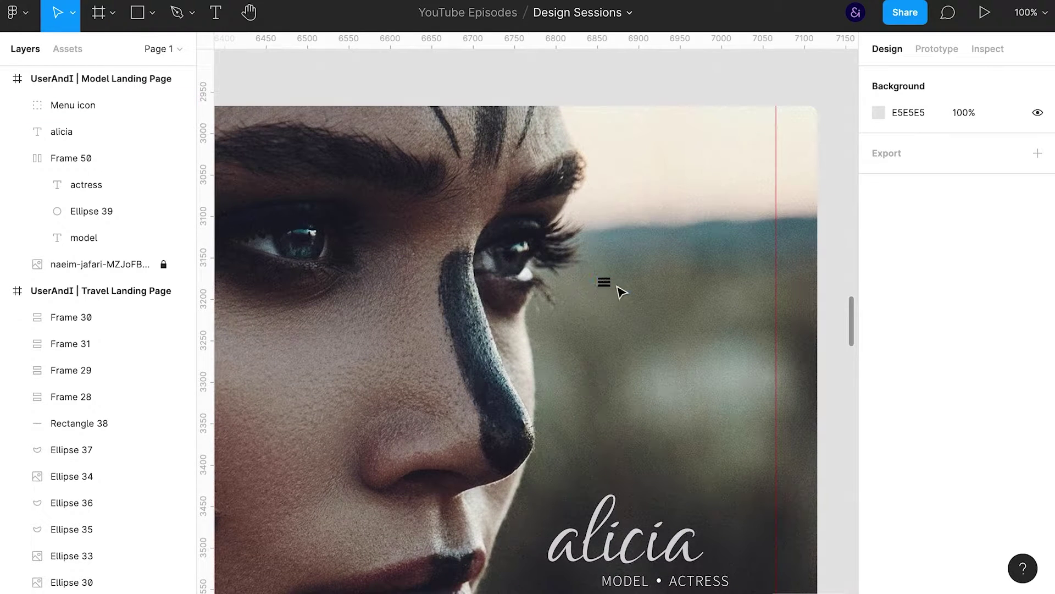
# - Shorten the menu icon's bottom and top bars from their left ends
pyautogui.scroll(2, 605, 285)
pyautogui.scroll(2, 604, 285)
pyautogui.scroll(2, 608, 284)
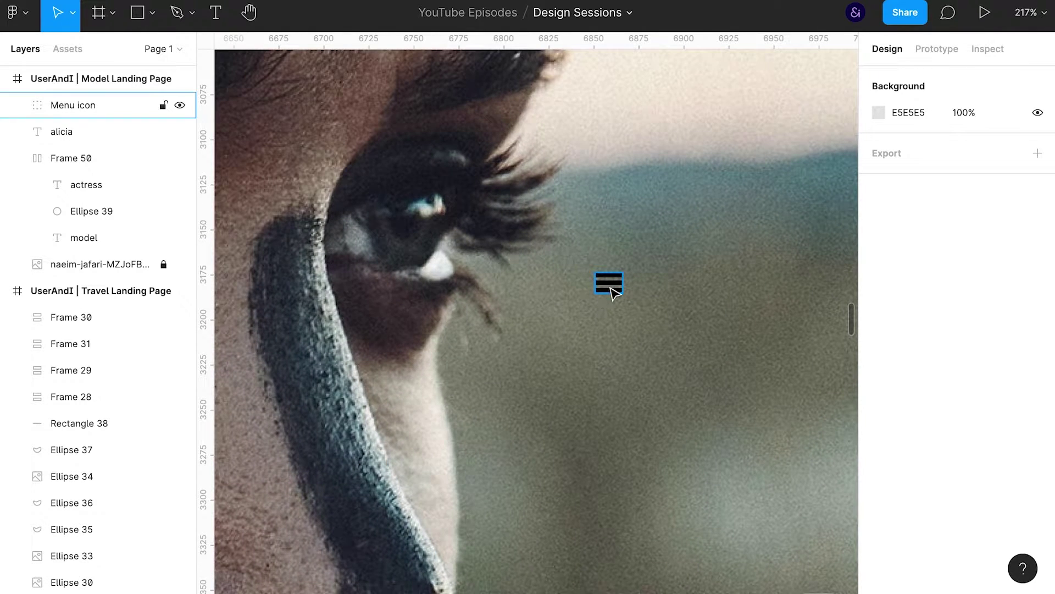
pyautogui.doubleClick(611, 291)
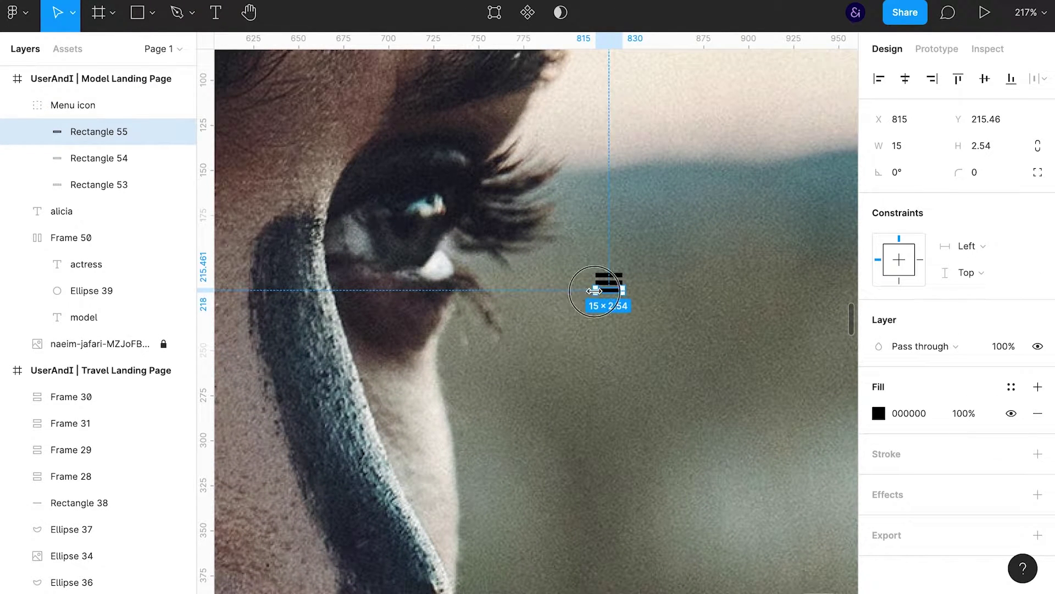
pyautogui.moveTo(595, 290); pyautogui.dragTo(606, 294)
pyautogui.click(605, 275)
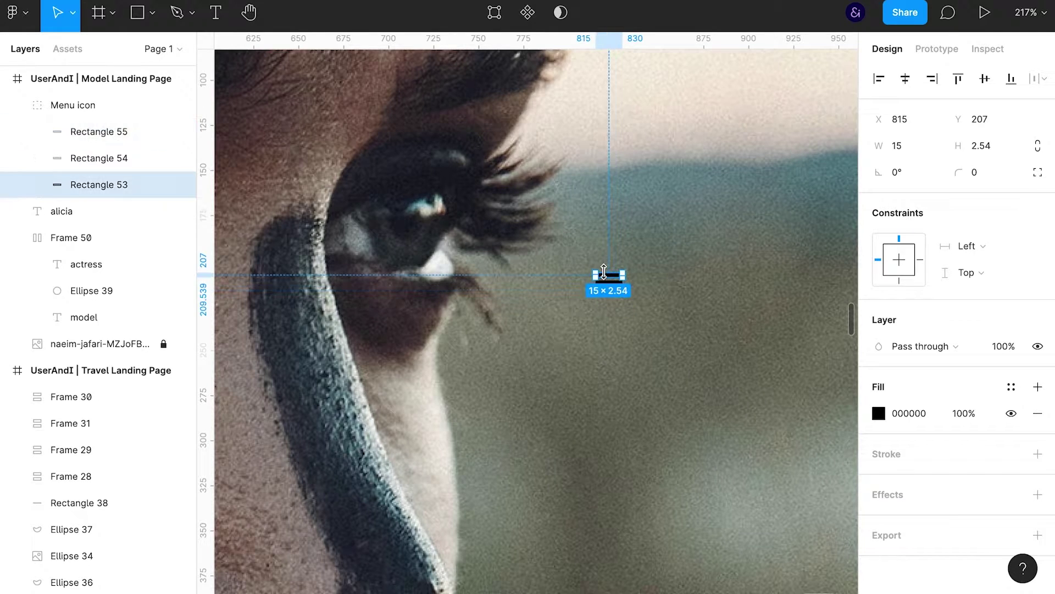
pyautogui.moveTo(597, 275); pyautogui.dragTo(600, 276)
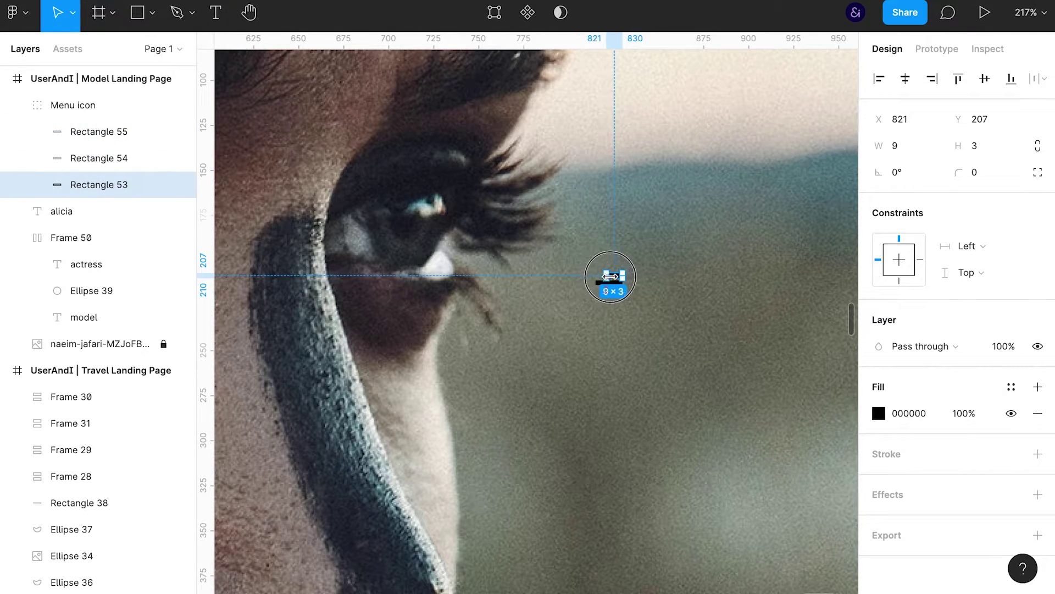
# - Reduce the Menu icon group's height to 8, then zoom out to review it
pyautogui.click(769, 305)
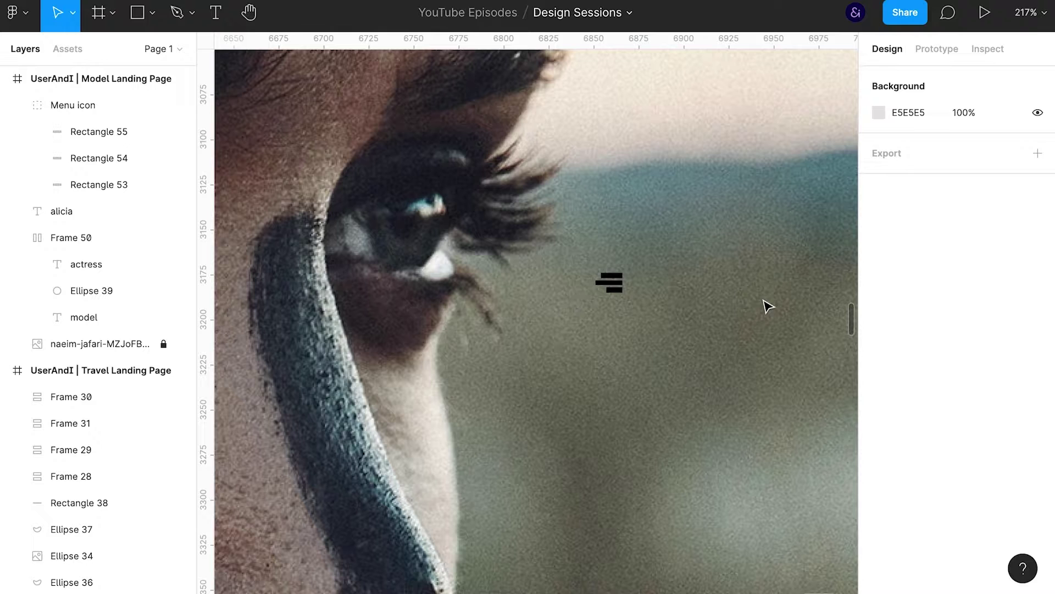
pyautogui.click(611, 282)
pyautogui.moveTo(968, 184); pyautogui.dragTo(966, 185)
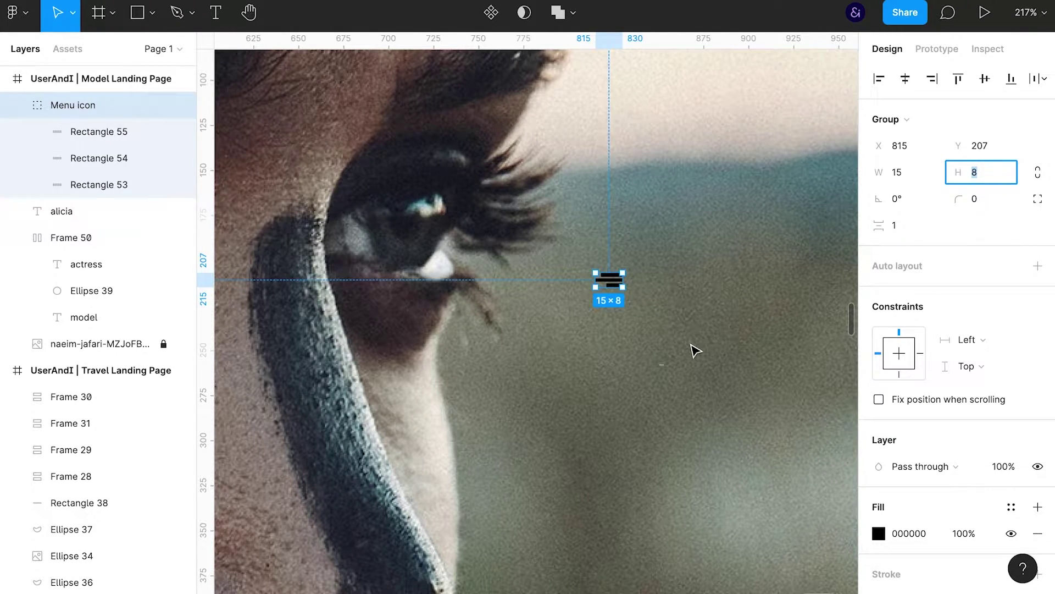
pyautogui.scroll(-2, 696, 350)
pyautogui.scroll(-2, 695, 350)
pyautogui.scroll(-3, 696, 350)
pyautogui.scroll(-1, 696, 350)
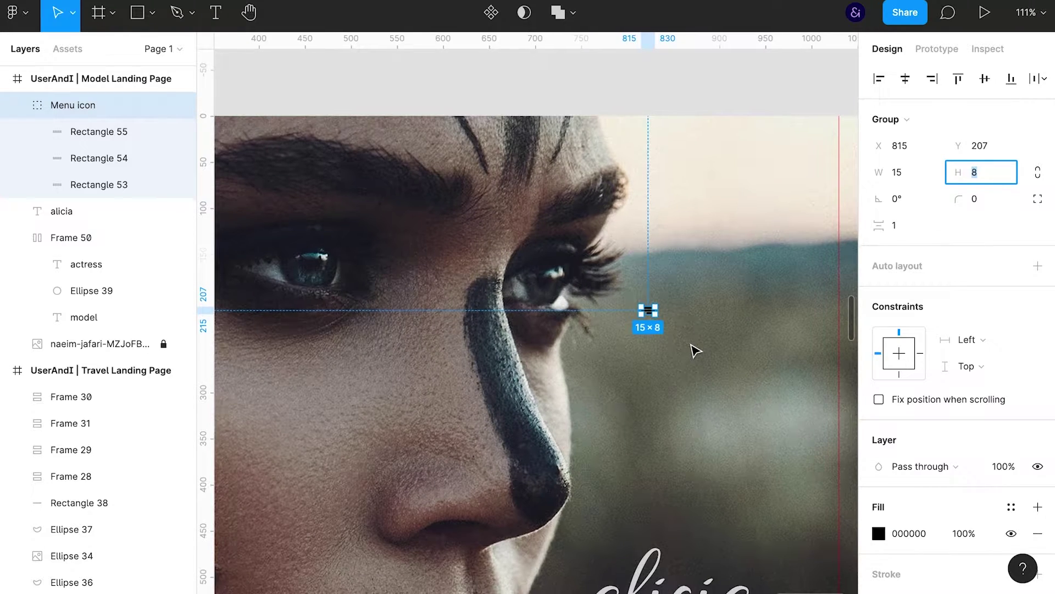
pyautogui.scroll(-1, 695, 350)
pyautogui.scroll(-1, 696, 350)
pyautogui.scroll(-1, 695, 350)
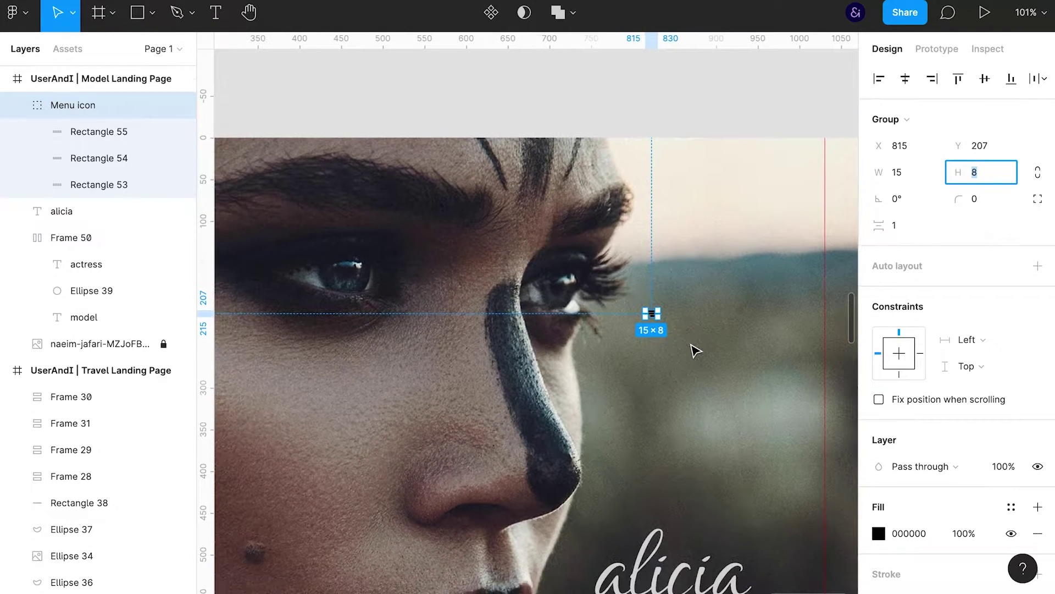
pyautogui.scroll(-1, 696, 350)
pyautogui.click(721, 384)
pyautogui.scroll(-2, 749, 391)
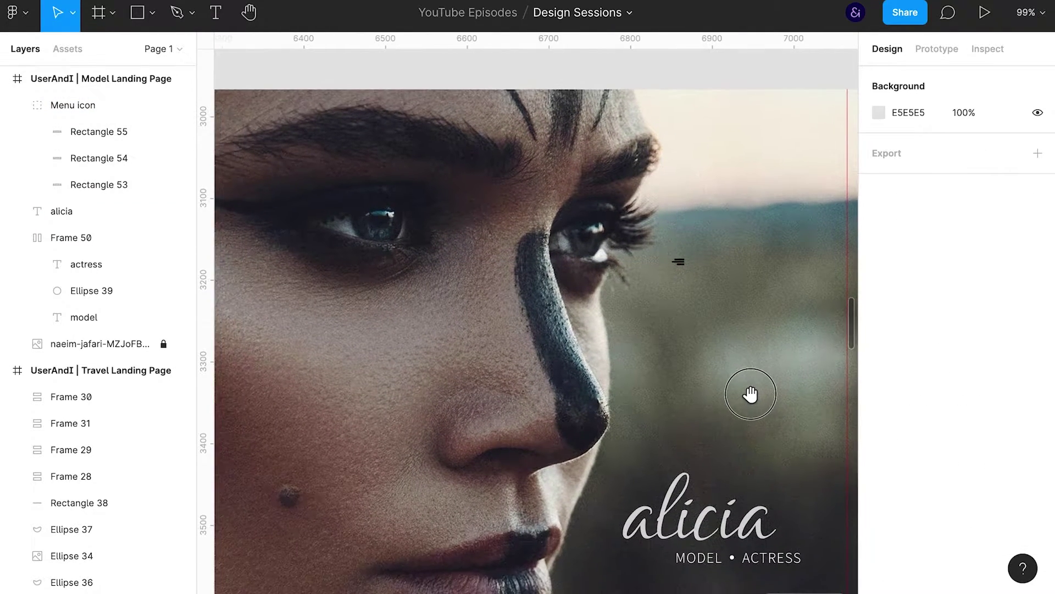
# - Enlarge the menu icon group to about 28×15 and nudge it up and right
pyautogui.click(681, 260)
pyautogui.hotkey('ctrl', '\\')
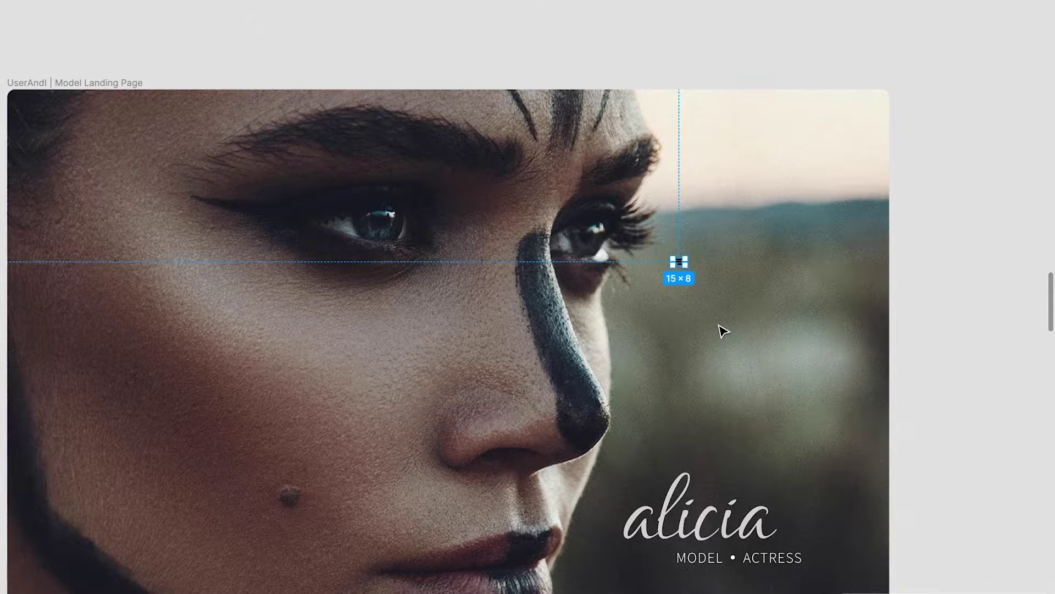
pyautogui.moveTo(687, 268); pyautogui.dragTo(692, 272)
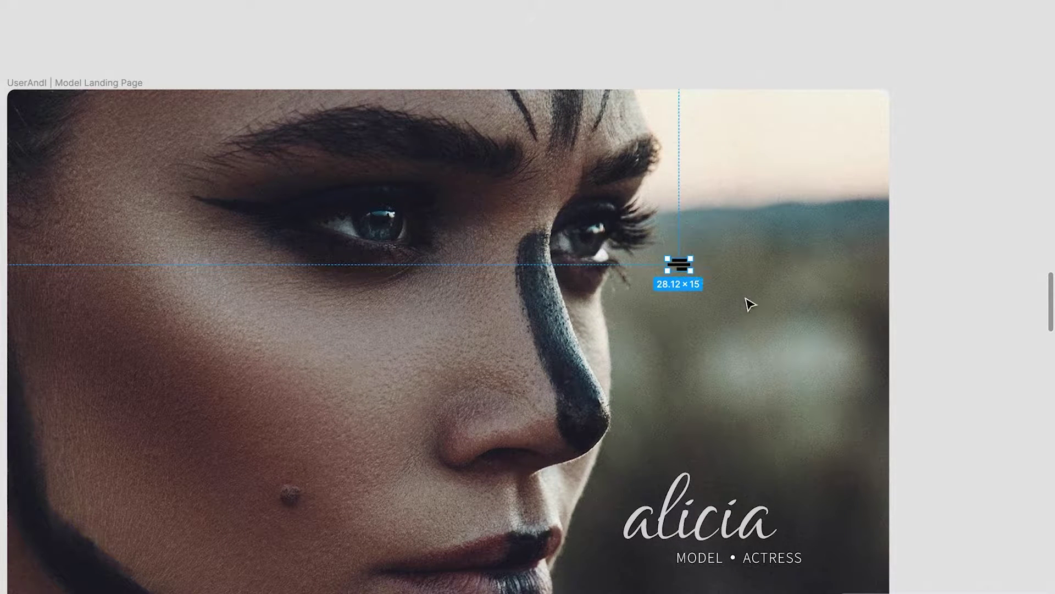
pyautogui.hotkey('shift', 'Right')
pyautogui.hotkey('shift', 'Right')
pyautogui.hotkey('shift', 'Right')
pyautogui.hotkey('shift', 'r')
pyautogui.hotkey('shift', 'Up')
pyautogui.hotkey('shift', 'Up')
pyautogui.hotkey('shift', 'Up')
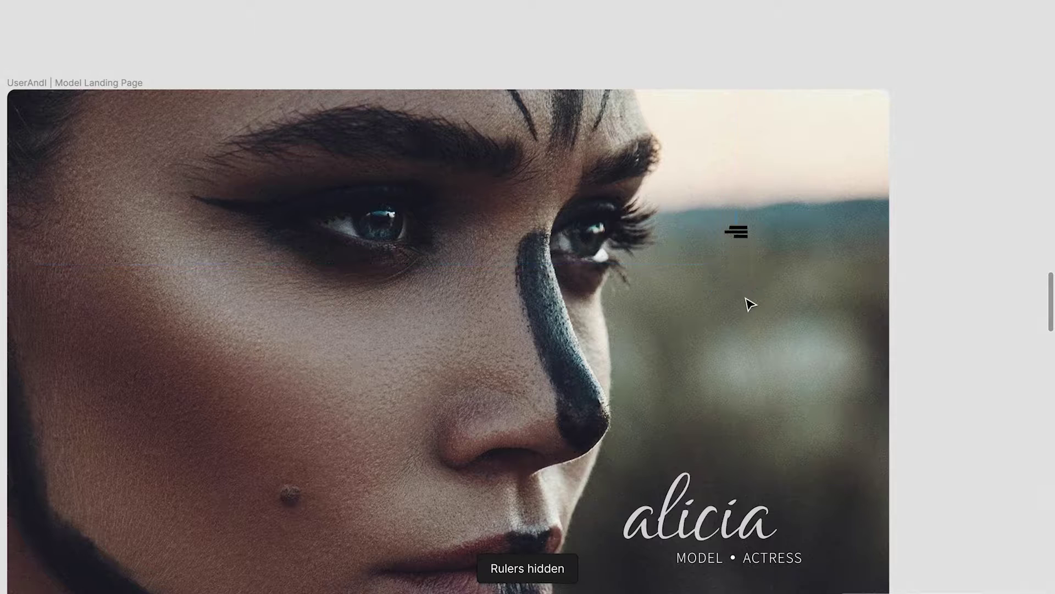
# - Nudge the menu icon into the landing page's top-right corner
pyautogui.hotkey('ctrl', '\\')
pyautogui.hotkey('shift', 'Right')
pyautogui.hotkey('shift', 'Right')
pyautogui.hotkey('shift', 'Right')
pyautogui.hotkey('shift', 'Right')
pyautogui.hotkey('shift', 'Right')
pyautogui.hotkey('shift', 'Right')
pyautogui.hotkey('shift', 'Up')
pyautogui.hotkey('shift', 'Up')
pyautogui.hotkey('shift', 'Up')
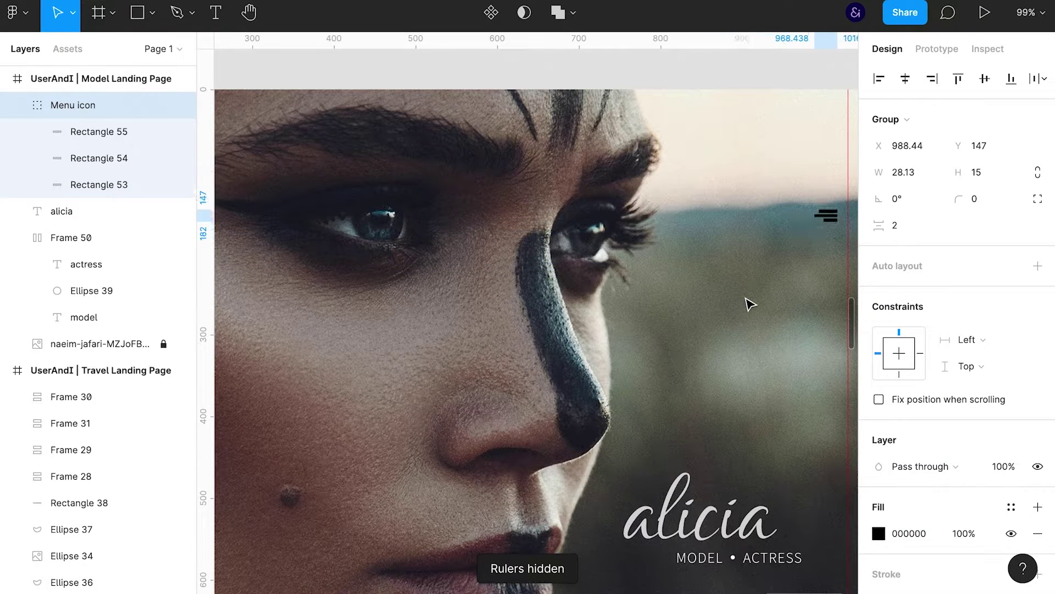
pyautogui.hotkey('shift', 'Up')
pyautogui.hotkey('shift', 'Up')
pyautogui.hotkey('shift', 'Up')
pyautogui.hotkey('shift', 'Up')
pyautogui.hotkey('shift', 'Up')
pyautogui.hotkey('shift', 'Up')
pyautogui.hotkey('shift', 'Right')
pyautogui.press('Right')
pyautogui.press('Right')
pyautogui.press('Right')
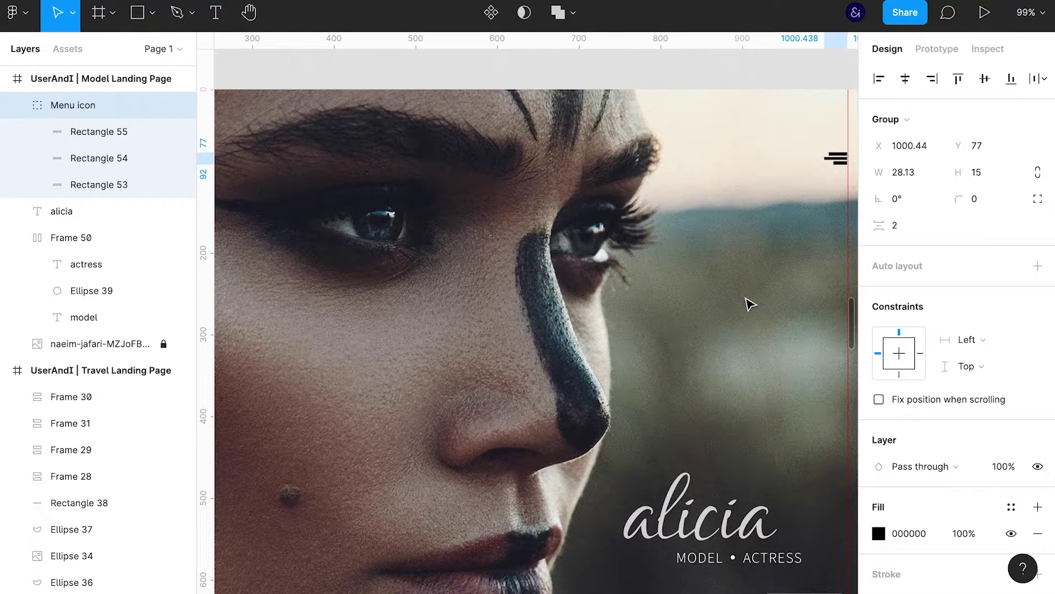
# - Set the menu icon height to 12 and the bar spacing to 4
pyautogui.click(1002, 171)
pyautogui.write('12')
pyautogui.press('Return')
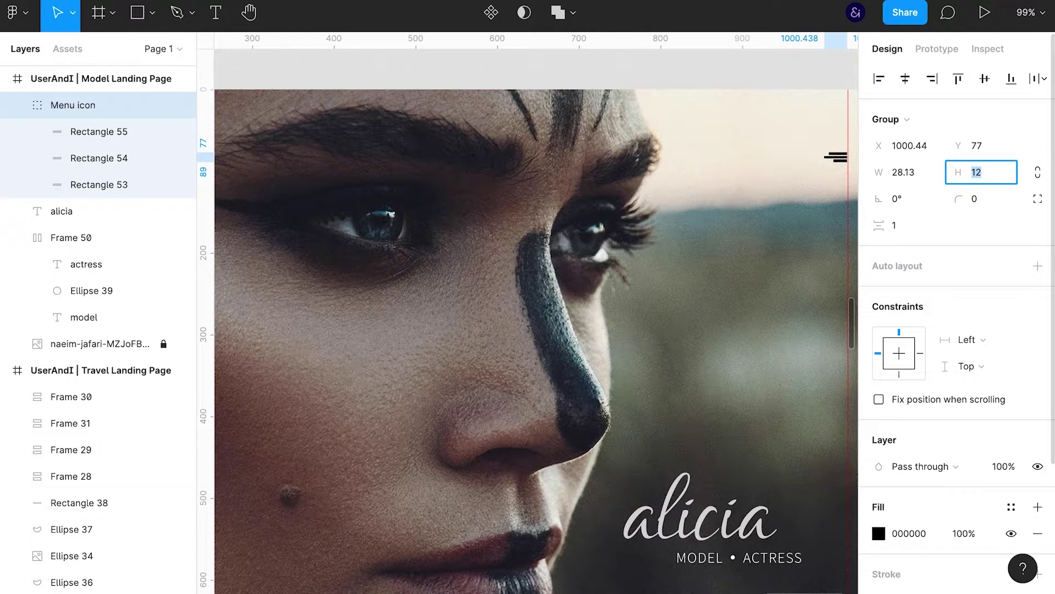
pyautogui.write('8')
pyautogui.click(902, 224)
pyautogui.write('4')
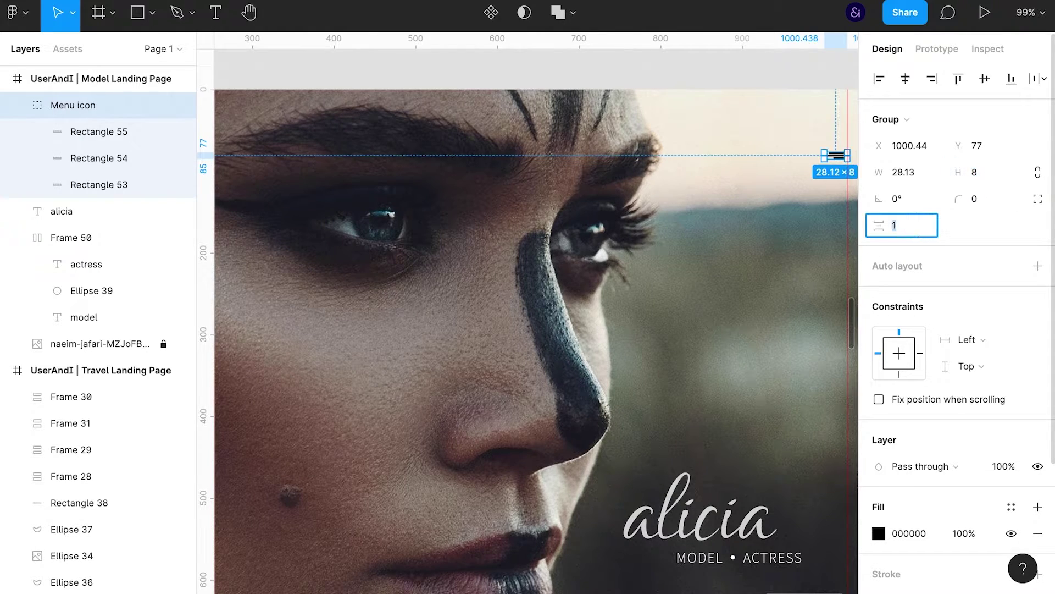
pyautogui.press('Return')
# - Change the menu icon height to 16, keeping bar spacing at 4
pyautogui.write('5')
pyautogui.click(1001, 171)
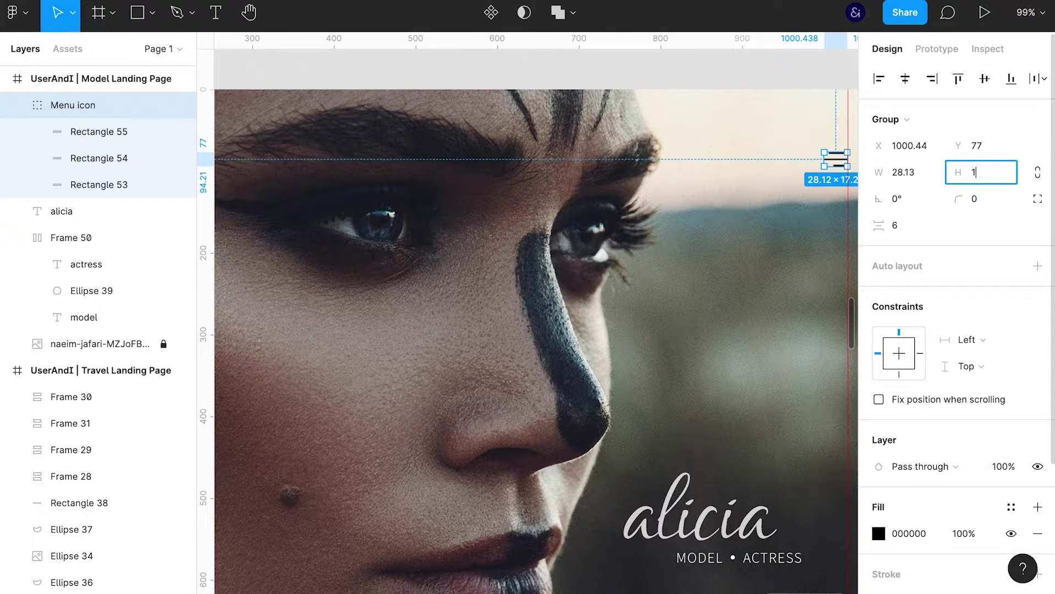
pyautogui.write('16')
pyautogui.press('Return')
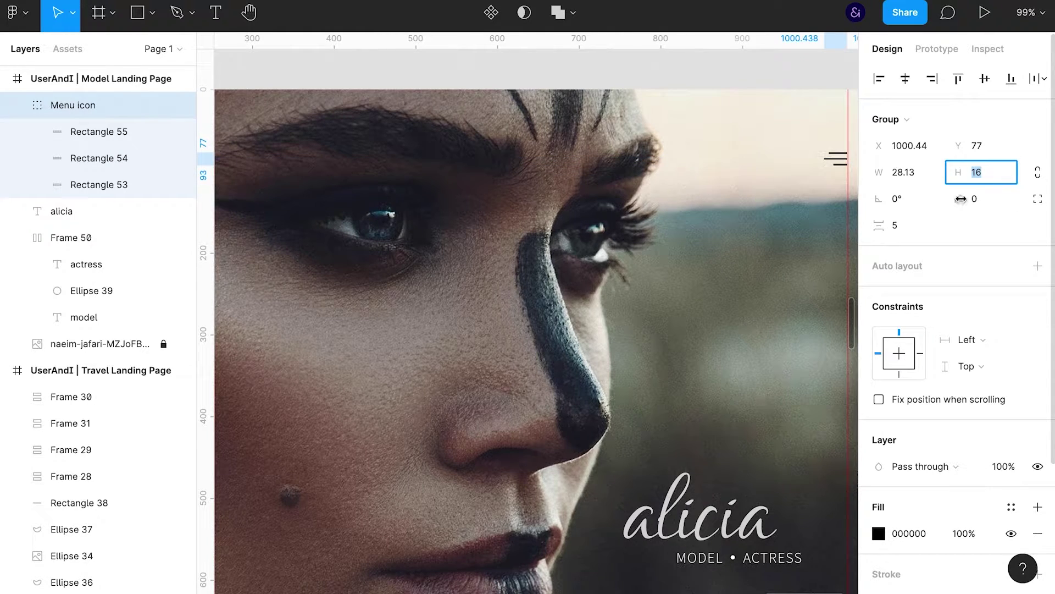
pyautogui.click(901, 225)
pyautogui.write('4')
pyautogui.press('Return')
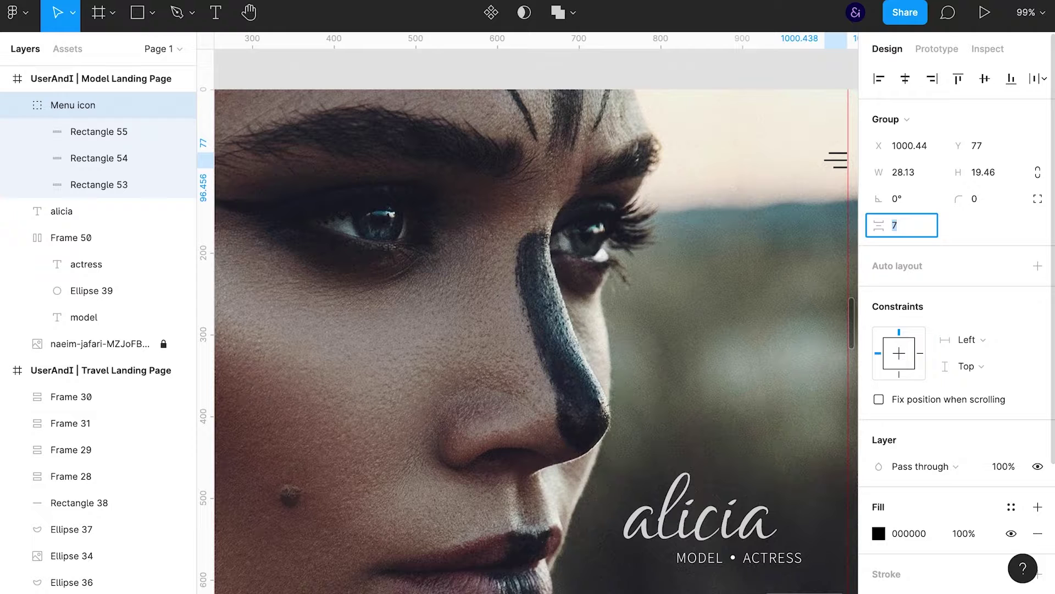
# - Set the gap between the icon bars to 2 and preview the page with panels hidden
pyautogui.write('8')
pyautogui.click(985, 177)
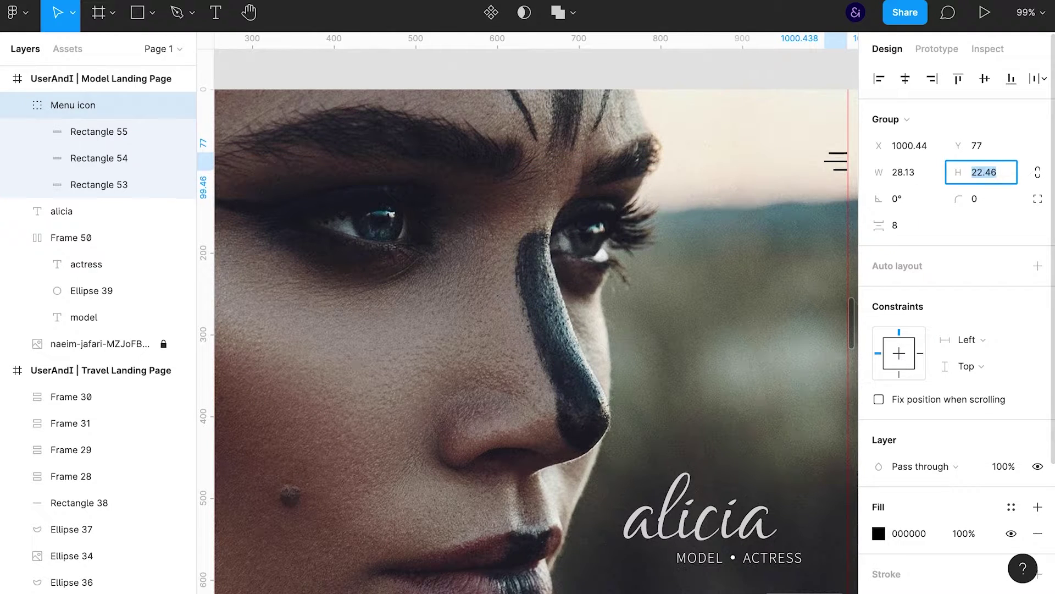
pyautogui.click(901, 225)
pyautogui.write('2')
pyautogui.press('Return')
pyautogui.click(756, 325)
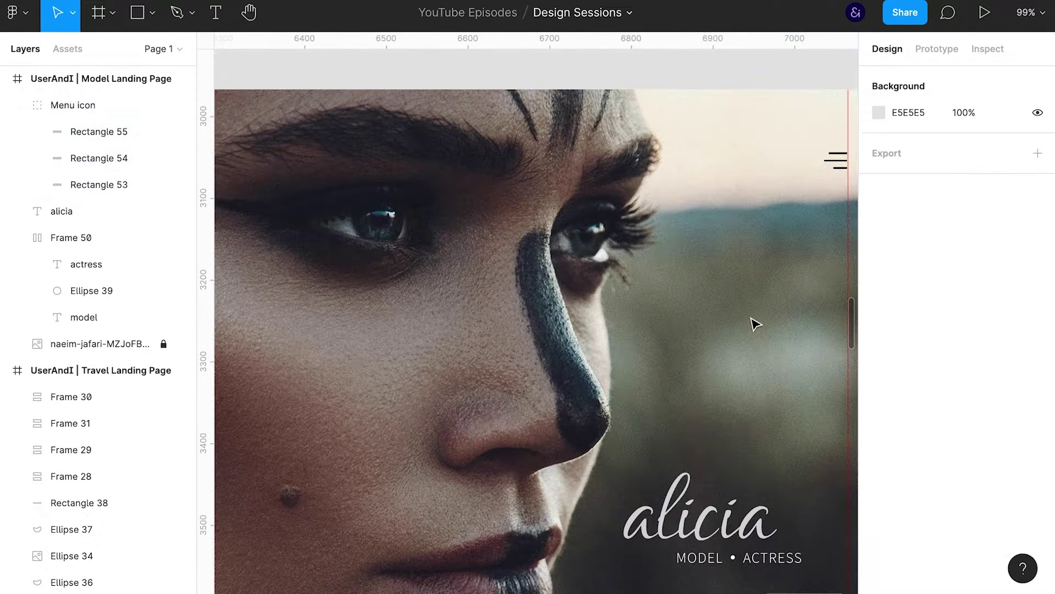
pyautogui.hotkey('ctrl', 'alt', 'Return')
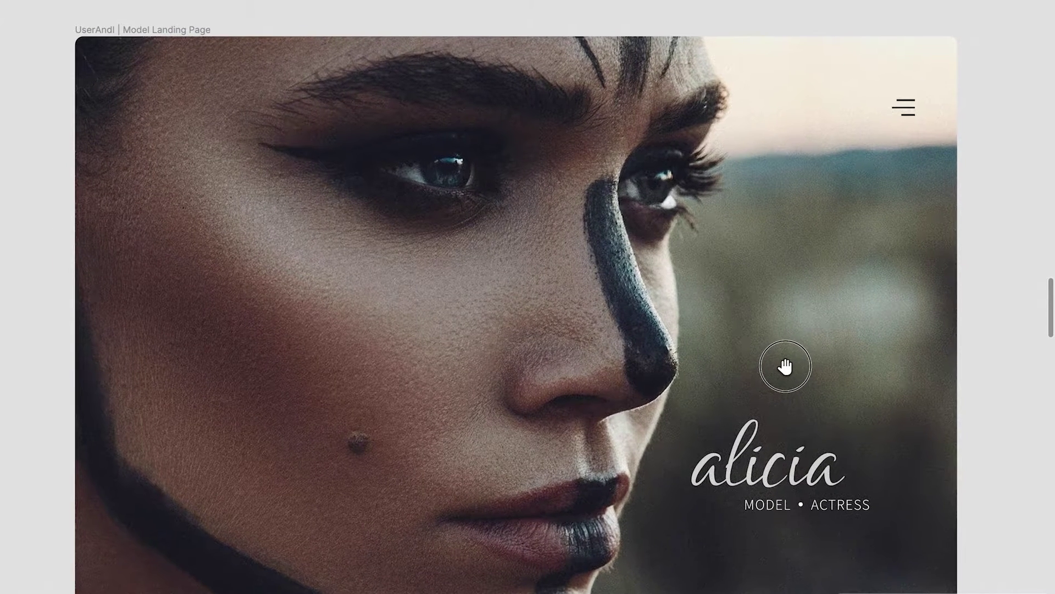
# - Scroll down to the hero's title area and select the alicia title group
pyautogui.scroll(-1, 962, 377)
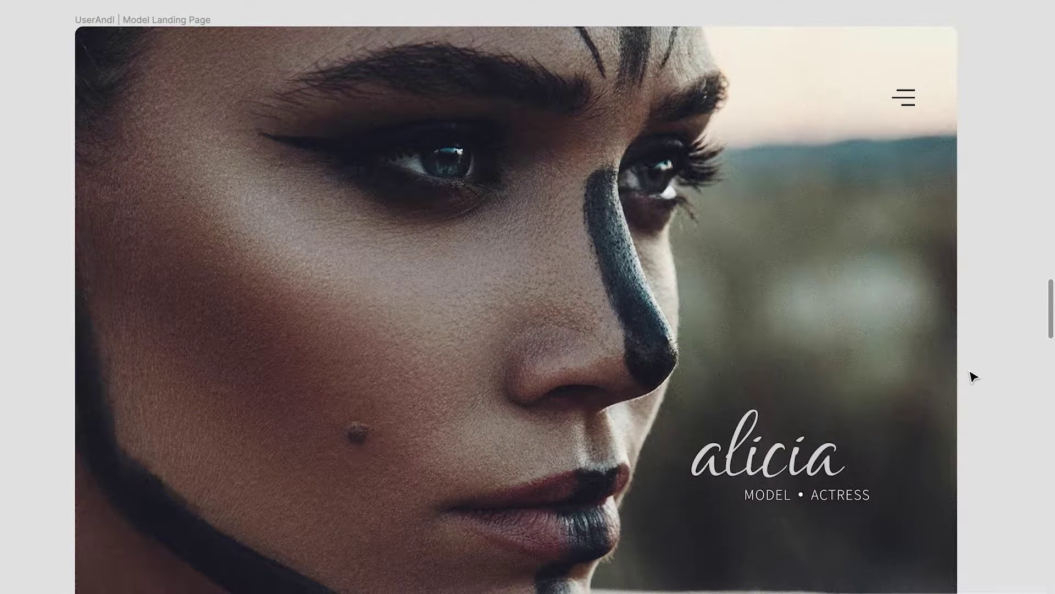
pyautogui.scroll(-1, 970, 377)
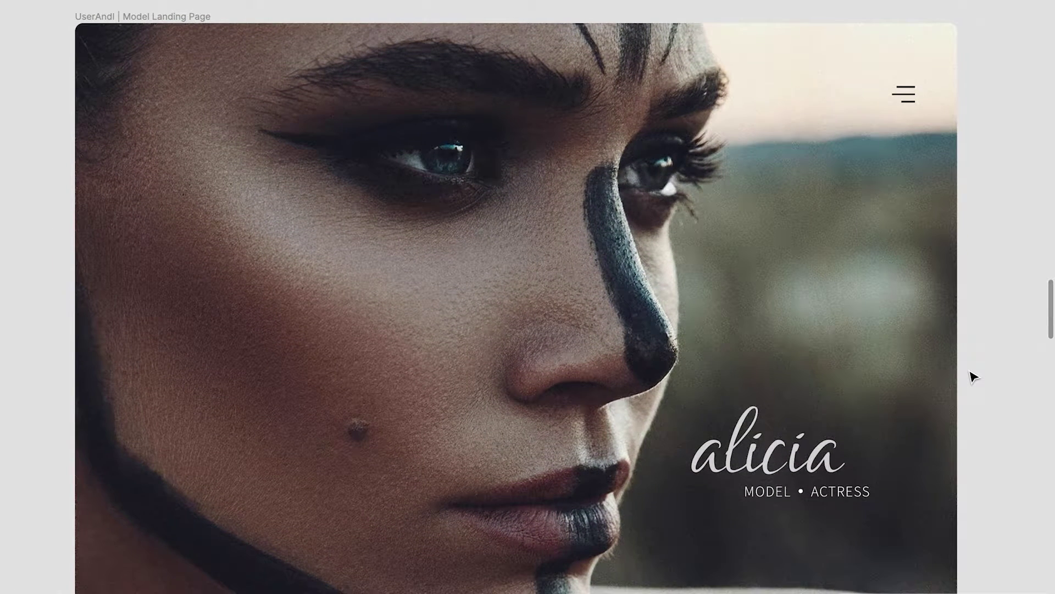
pyautogui.click(858, 498)
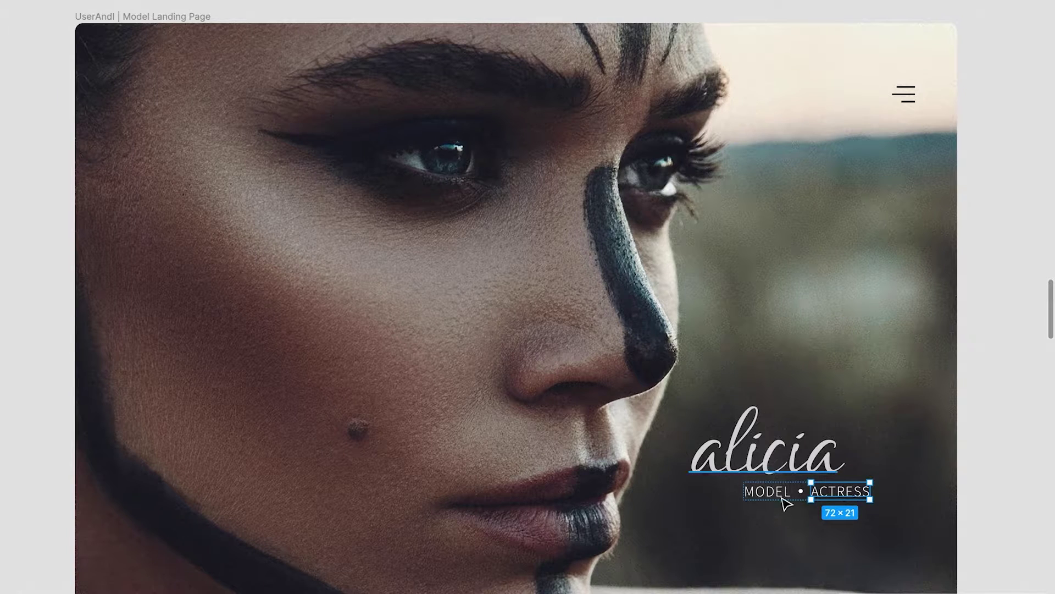
pyautogui.press('Escape')
pyautogui.click(968, 460)
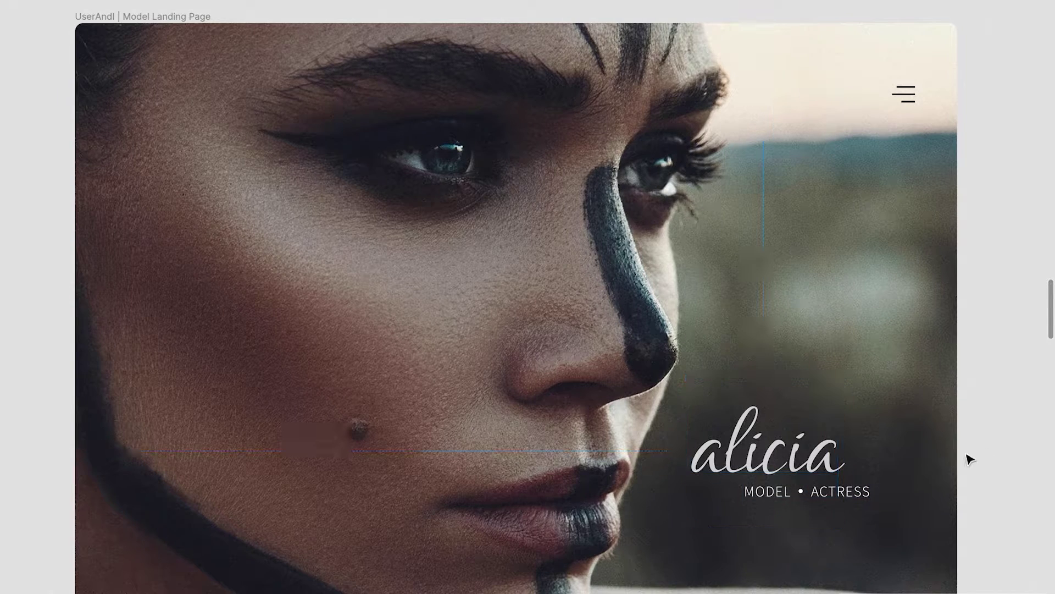
pyautogui.click(845, 504)
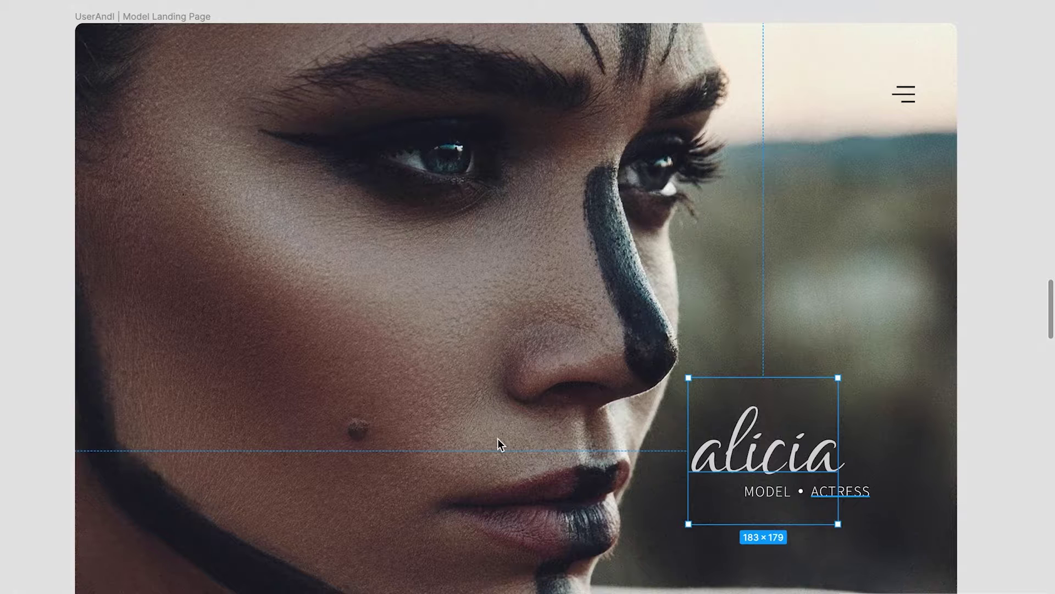
# - Collapse the Menu icon and Frame 50 layers and move Frame 50 above alicia
pyautogui.hotkey('ctrl', '\\')
pyautogui.click(17, 105)
pyautogui.click(17, 157)
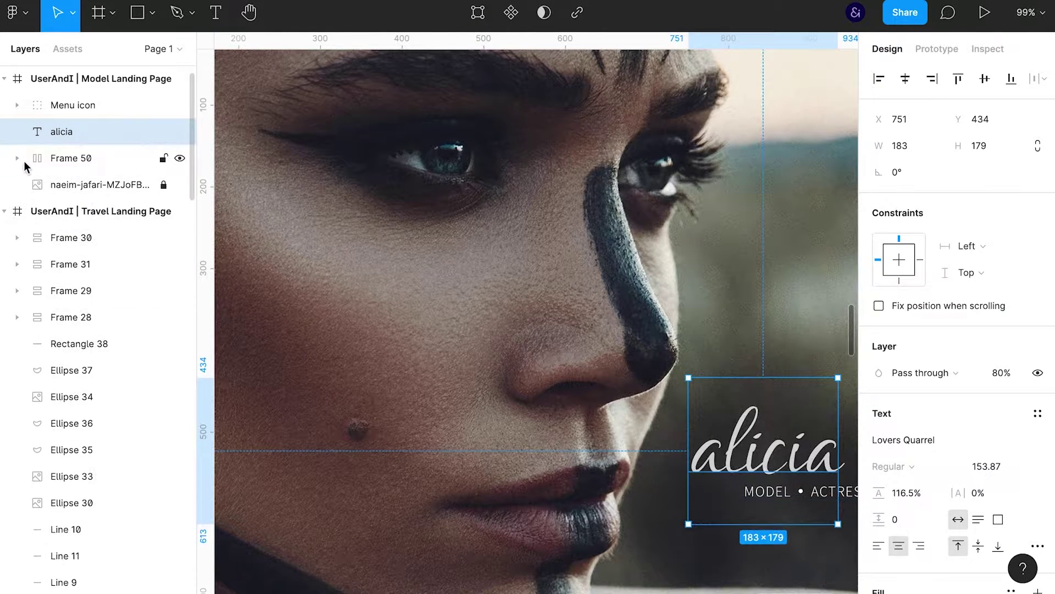
pyautogui.moveTo(24, 160); pyautogui.dragTo(52, 113)
# - Set the MODEL • ACTRESS tagline text to font size 16
pyautogui.click(771, 494)
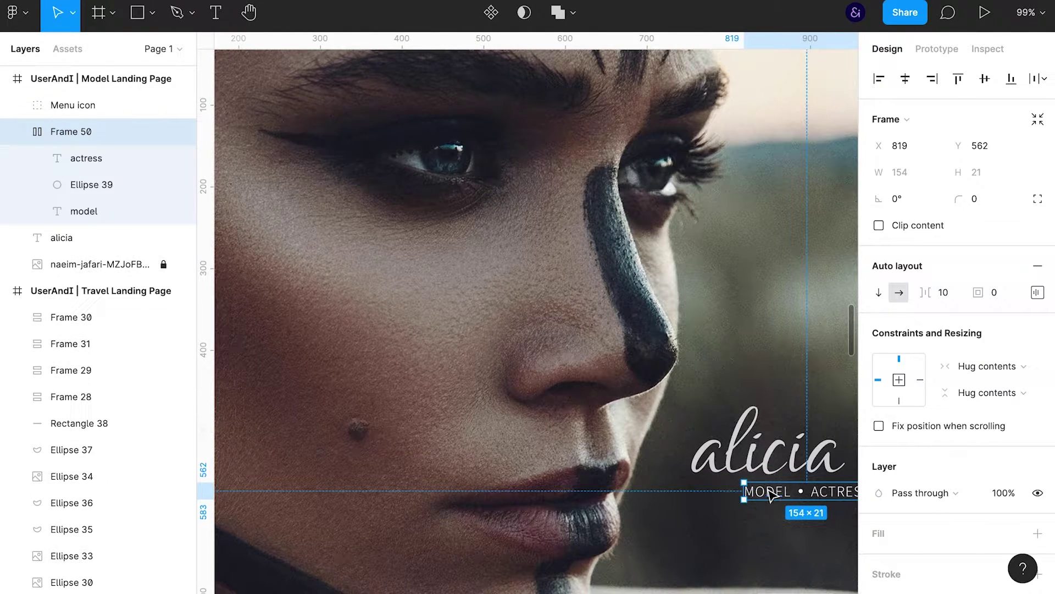
pyautogui.doubleClick(772, 493)
pyautogui.keyDown('shift'); pyautogui.click(836, 491); pyautogui.keyUp('shift')
pyautogui.click(987, 526)
pyautogui.write('16')
pyautogui.press('Return')
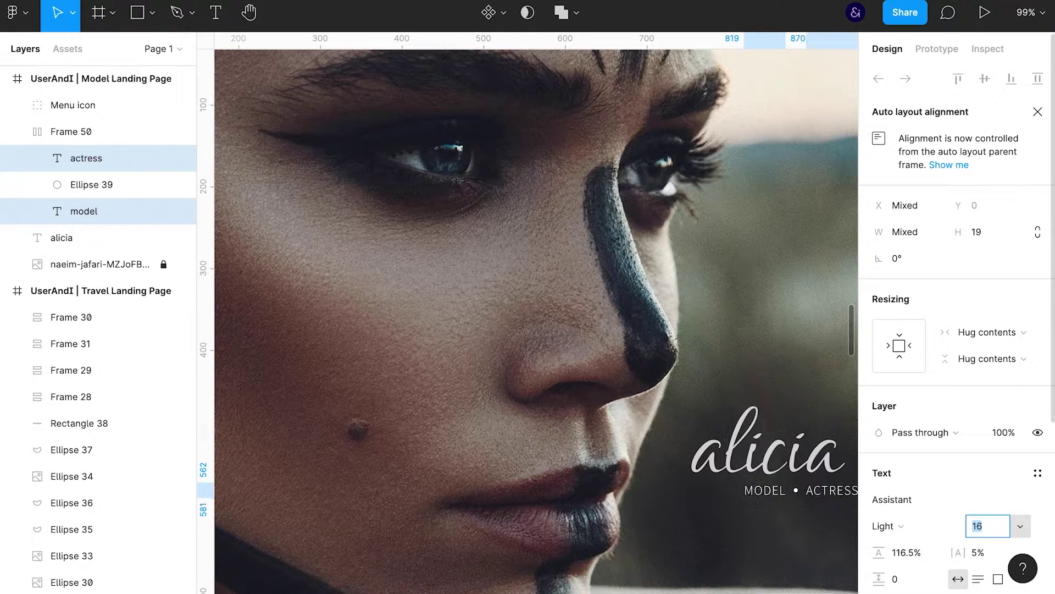
# - Review the updated tagline full-screen with the selection cleared
pyautogui.hotkey('ctrl', '\\')
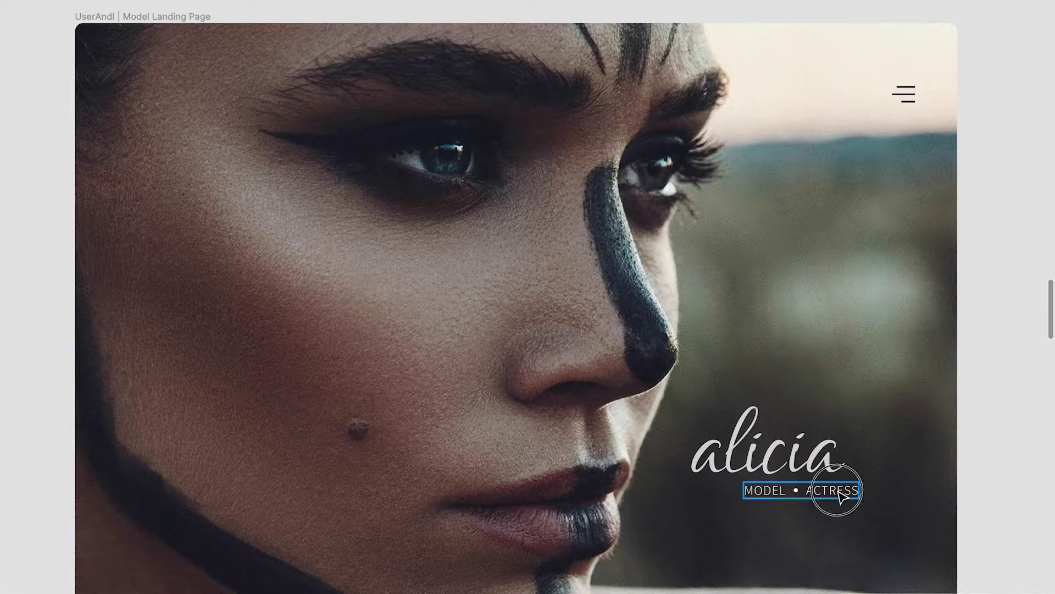
pyautogui.click(999, 455)
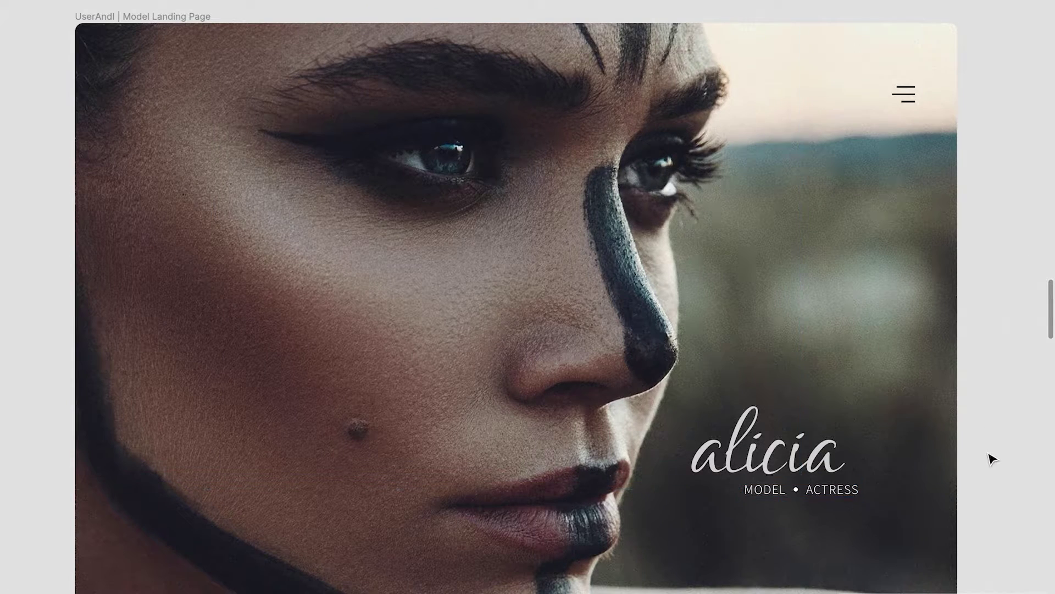
pyautogui.hotkey('ctrl', '\\')
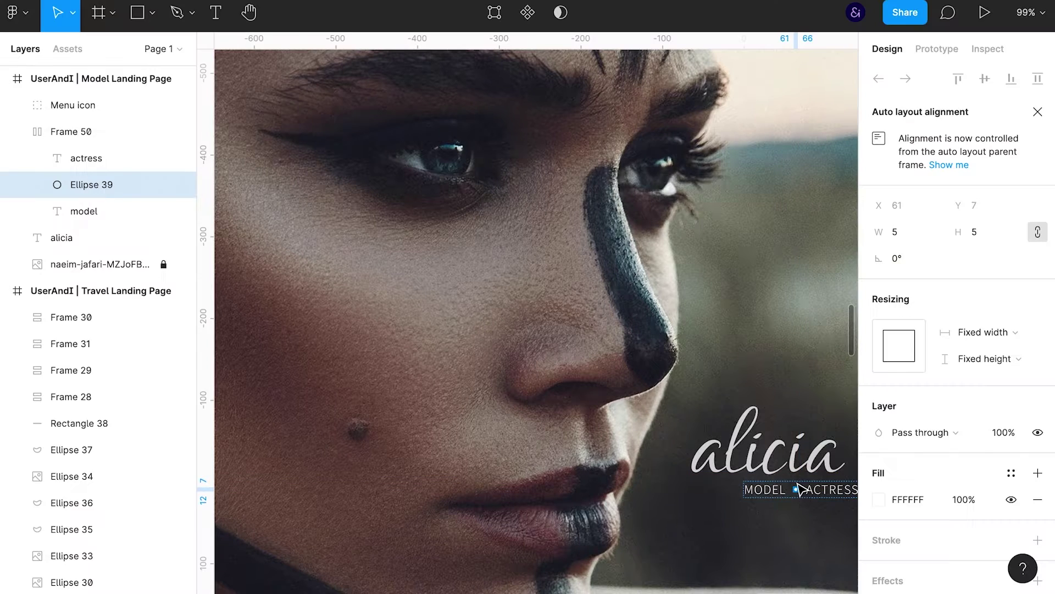
pyautogui.click(834, 292)
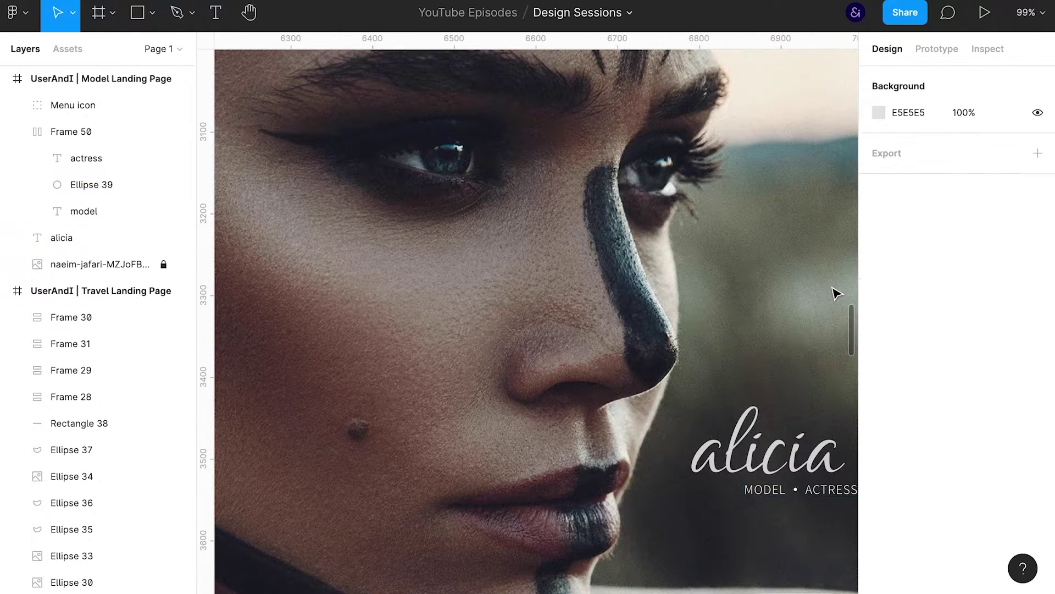
pyautogui.hotkey('ctrl', '\\')
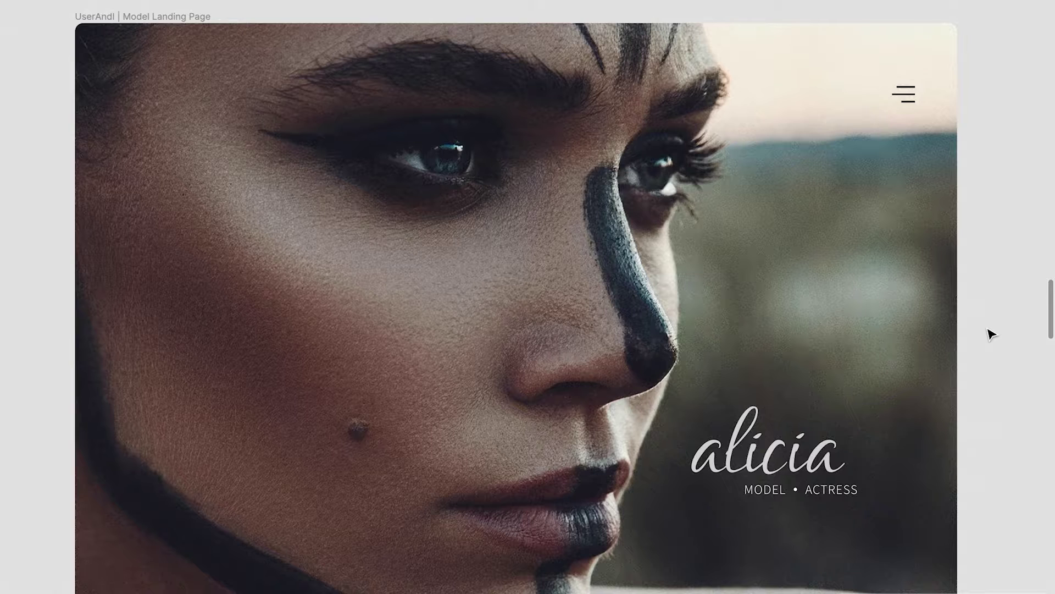
# - Scroll below the hero photo and zoom out to see more of the page
pyautogui.scroll(-1, 991, 333)
pyautogui.scroll(-2, 991, 333)
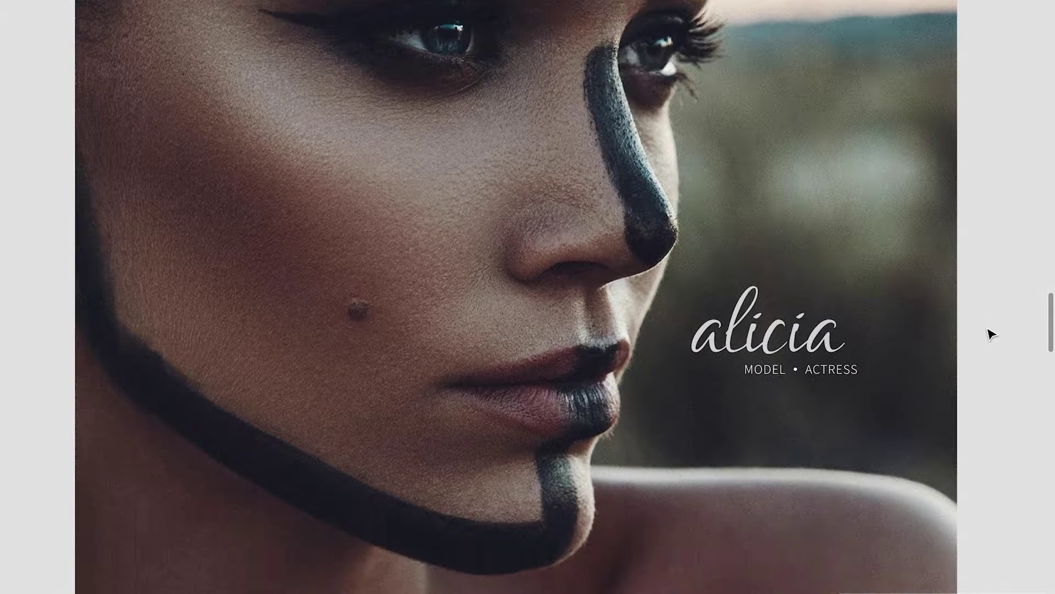
pyautogui.scroll(-3, 991, 334)
pyautogui.scroll(-1, 991, 334)
pyautogui.scroll(-2, 991, 334)
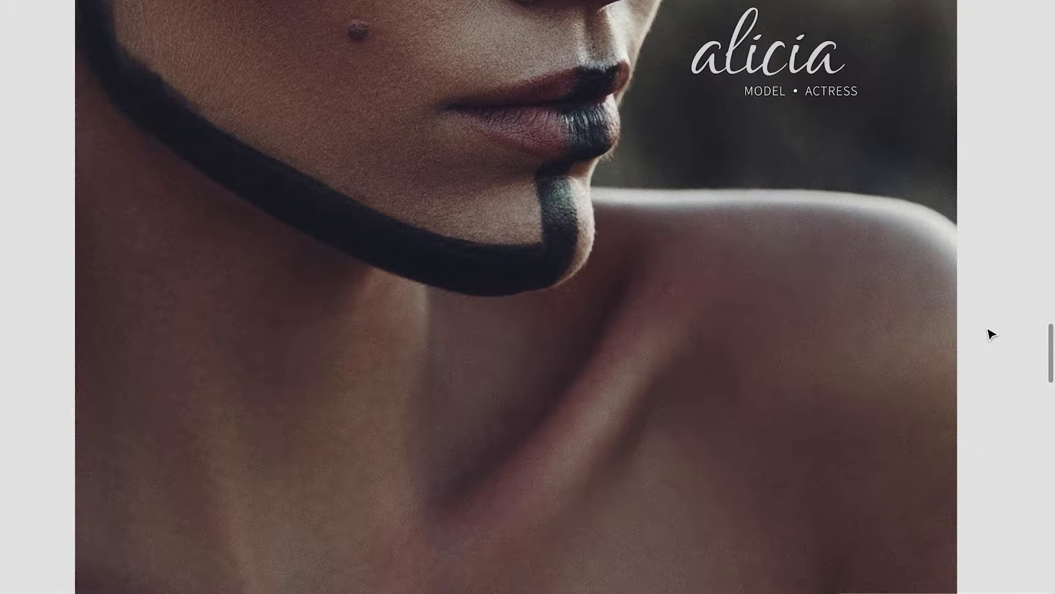
pyautogui.hotkey('ctrl', '-')
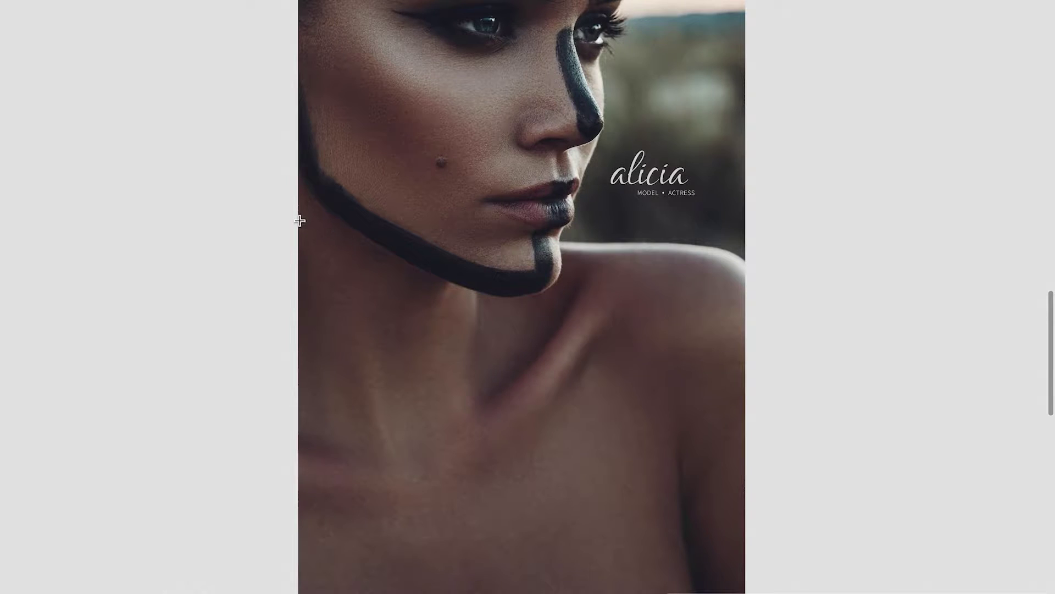
pyautogui.hotkey('ctrl', '+')
# - Draw a full-width rectangle below the hero photo and give it a white fill
pyautogui.moveTo(227, 251)
pyautogui.mouseDown()
pyautogui.moveTo(998, 538)
pyautogui.moveTo(984, 531)
pyautogui.mouseUp()
pyautogui.hotkey('ctrl', '\\')
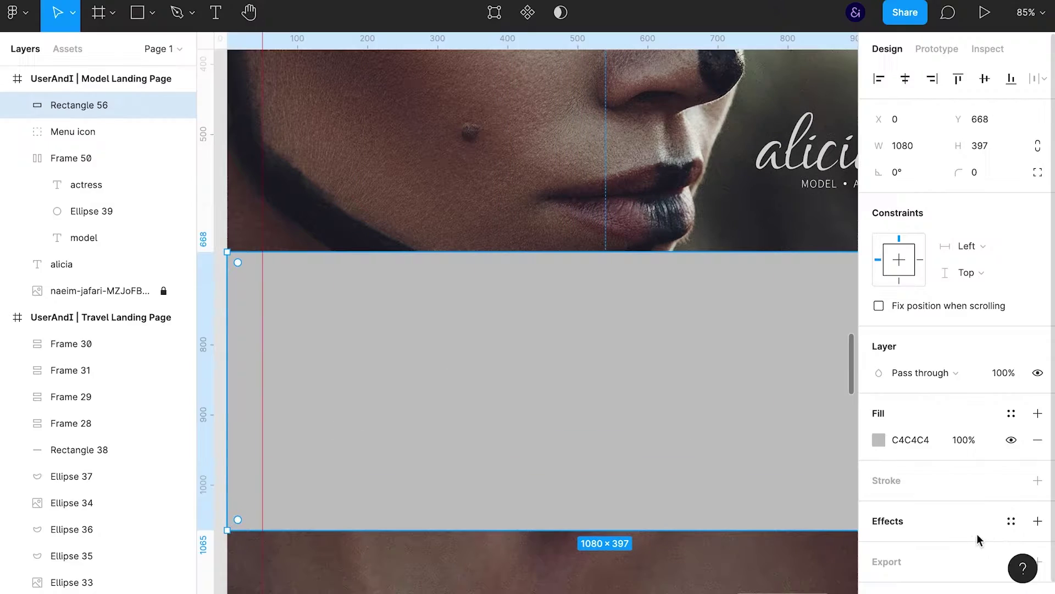
pyautogui.write('fffff')
pyautogui.press('Return')
pyautogui.hotkey('ctrl', '\\')
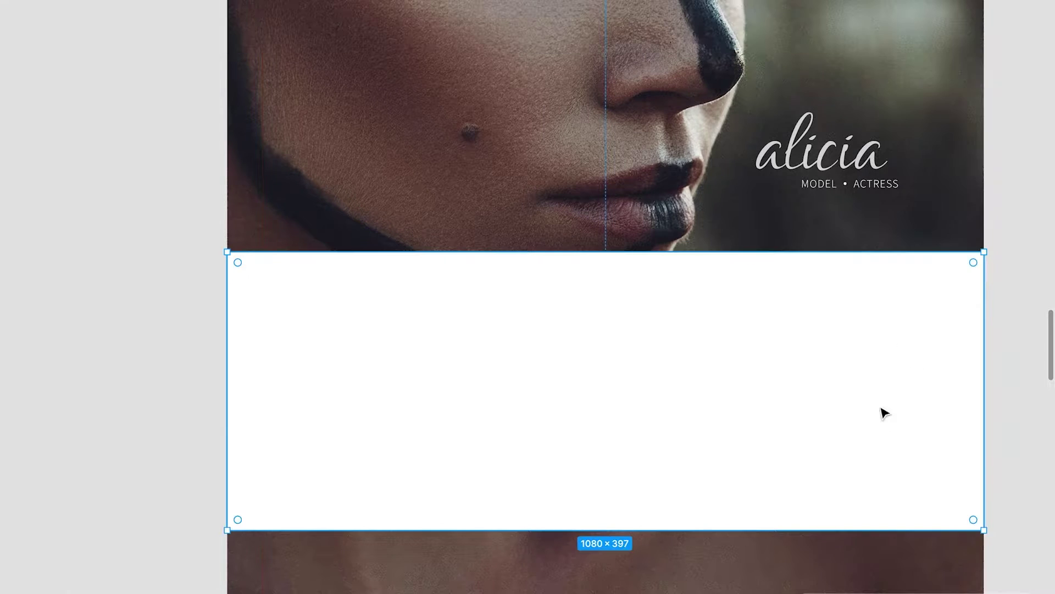
pyautogui.click(1005, 339)
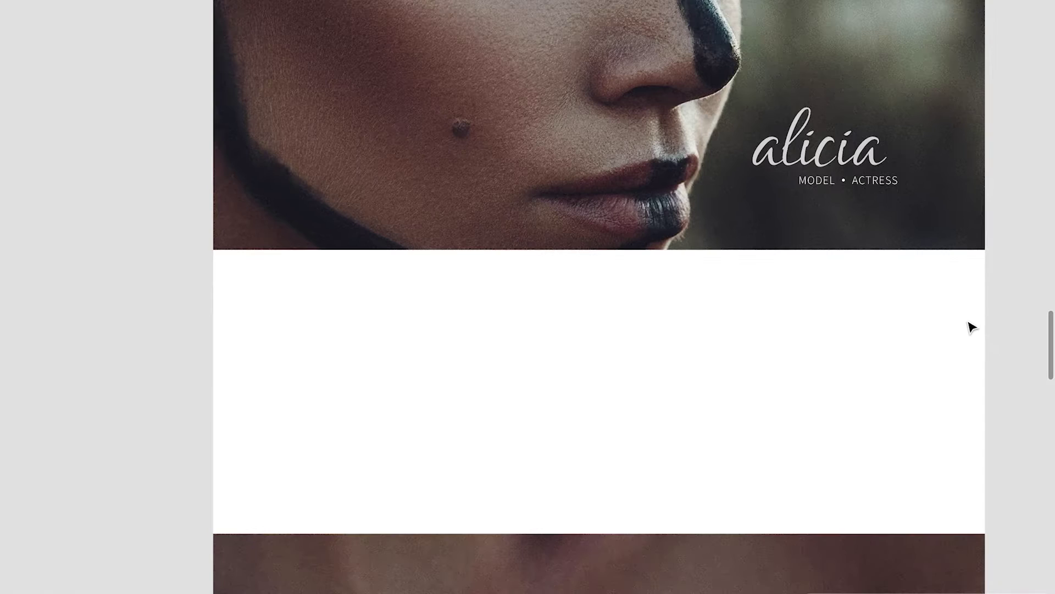
# - Change the rectangle below the photo to a black 000000 fill
pyautogui.hotkey('shift', '0')
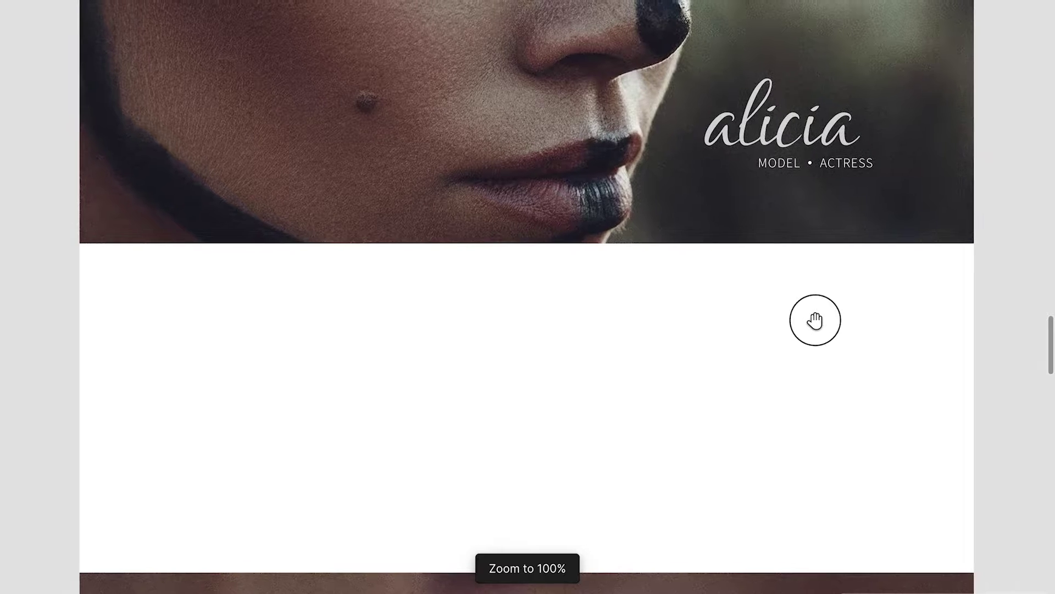
pyautogui.scroll(5, 819, 325)
pyautogui.scroll(3, 819, 326)
pyautogui.scroll(-1, 819, 326)
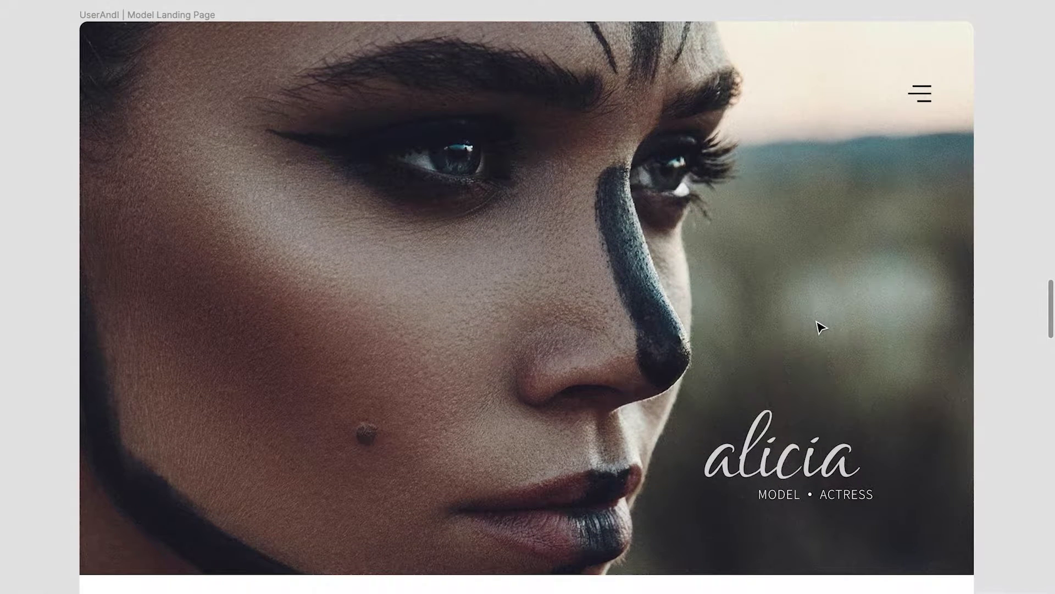
pyautogui.scroll(-1, 820, 328)
pyautogui.scroll(-3, 821, 327)
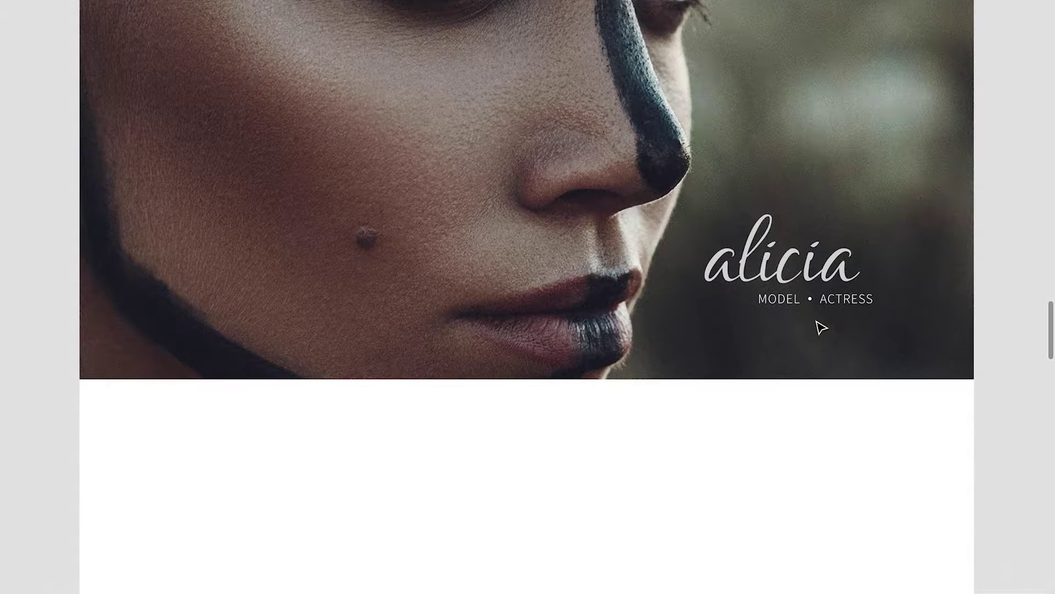
pyautogui.click(814, 387)
pyautogui.hotkey('ctrl', '\\')
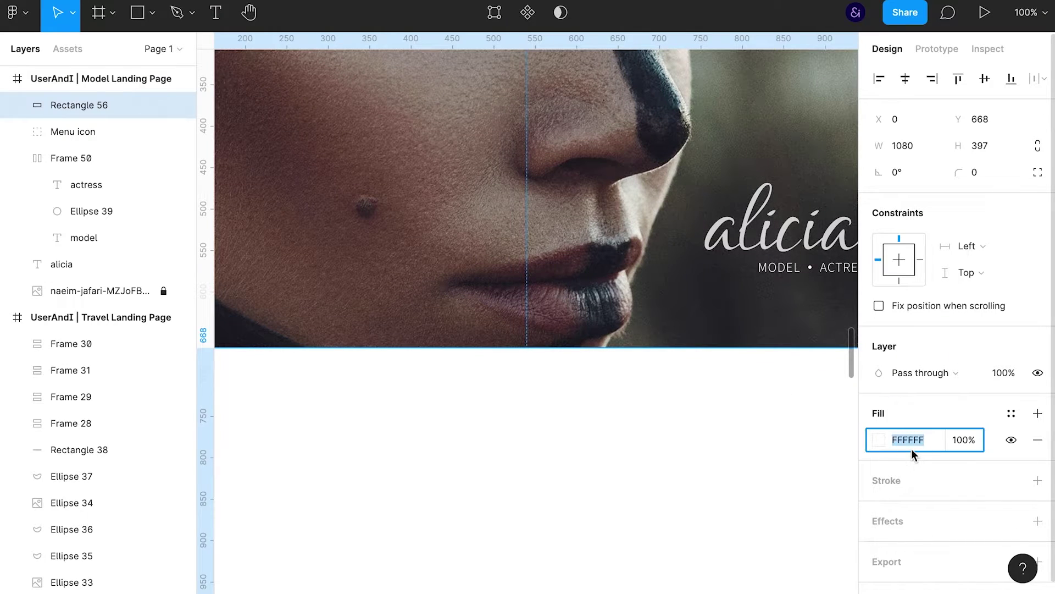
pyautogui.write('000000')
pyautogui.press('Return')
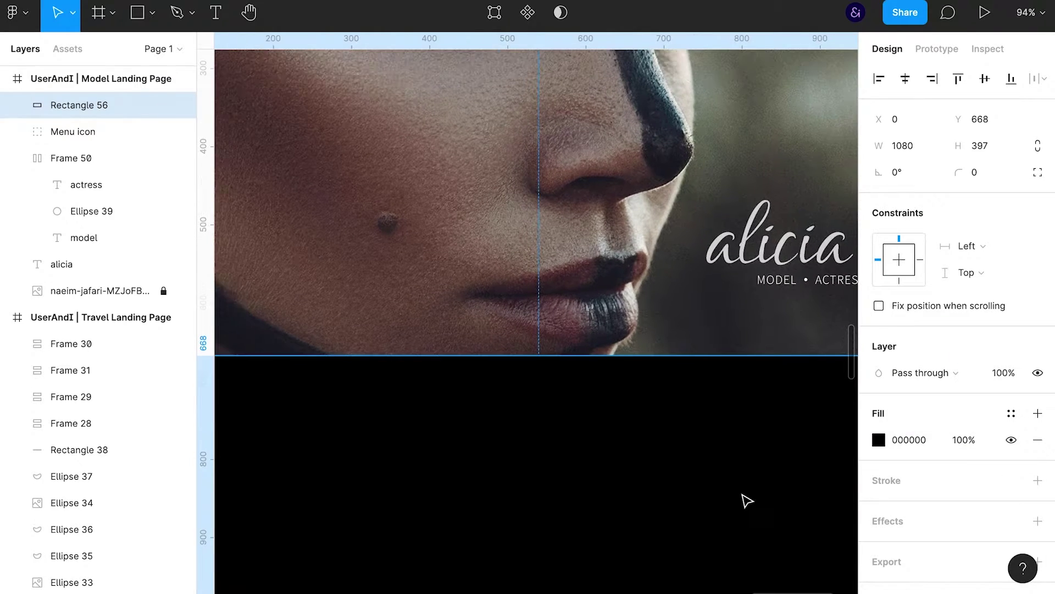
pyautogui.hotkey('ctrl', '\\')
pyautogui.scroll(-3, 747, 498)
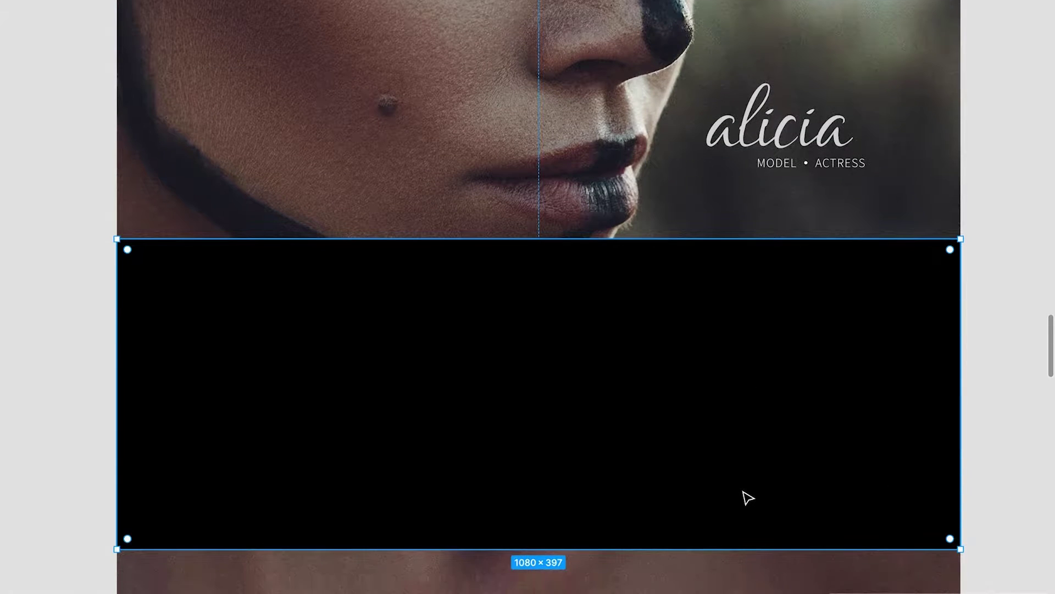
# - Draw a gray 190×266 placeholder in the black band and duplicate it
pyautogui.moveTo(183, 303); pyautogui.dragTo(332, 512)
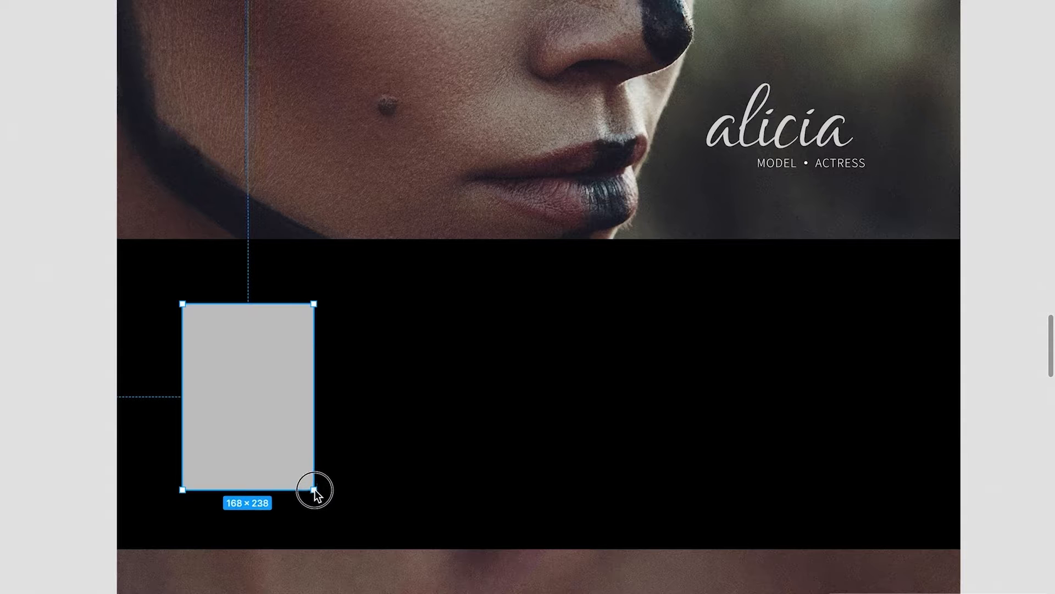
pyautogui.hotkey('ctrl', 'd')
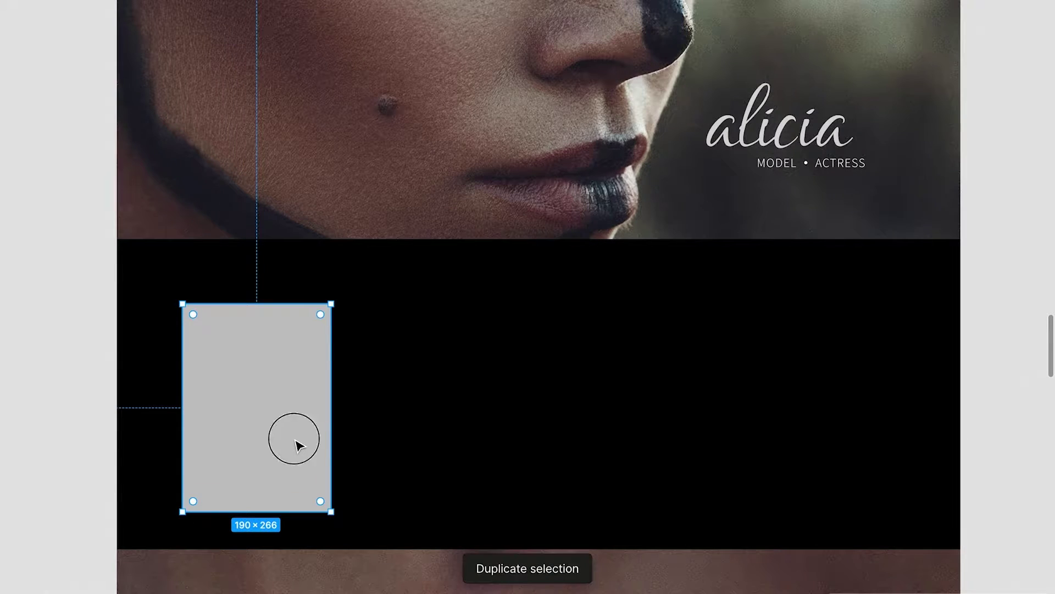
pyautogui.moveTo(296, 442); pyautogui.dragTo(462, 436)
pyautogui.hotkey('ctrl', 'd')
pyautogui.hotkey('ctrl', 'd')
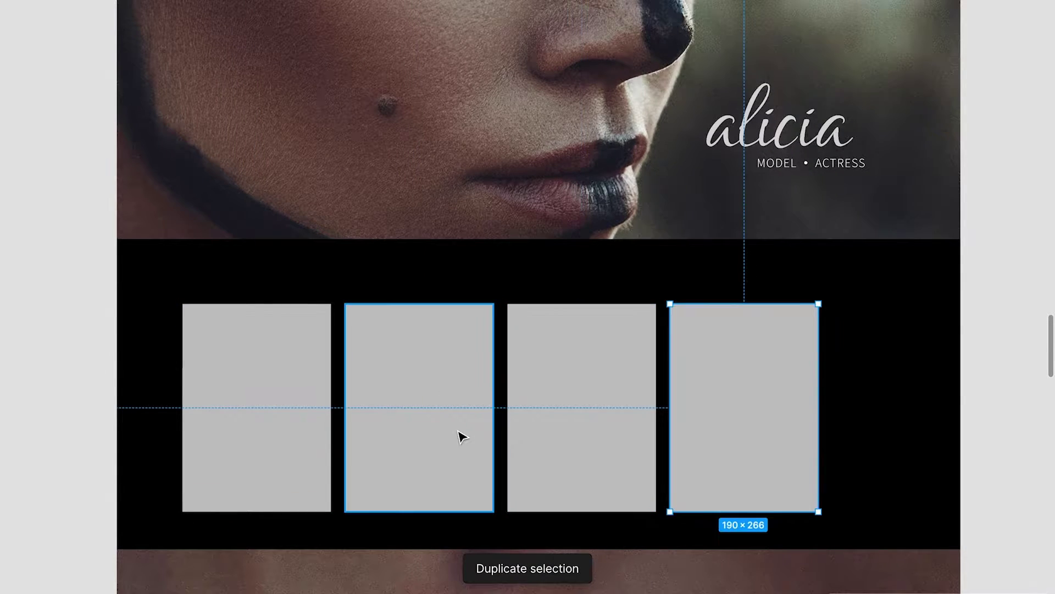
# - Wrap the four placeholders in an auto layout frame spaced 18 and move it to X 50
pyautogui.hotkey('ctrl', '\\')
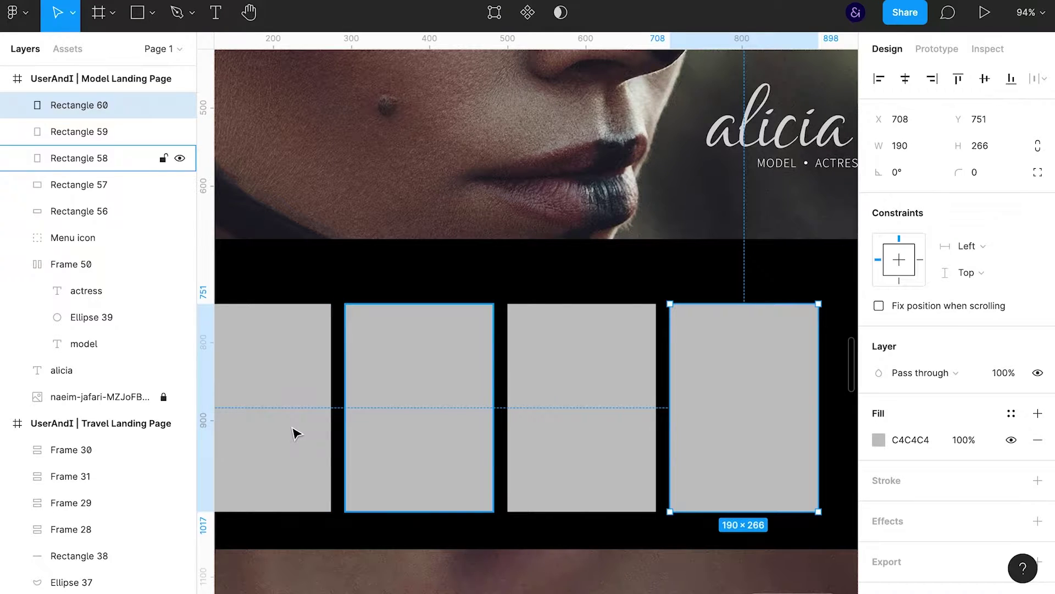
pyautogui.click(295, 431)
pyautogui.keyDown('shift'); pyautogui.click(405, 431); pyautogui.keyUp('shift')
pyautogui.keyDown('shift'); pyautogui.click(593, 410); pyautogui.keyUp('shift')
pyautogui.keyDown('shift'); pyautogui.click(737, 403); pyautogui.keyUp('shift')
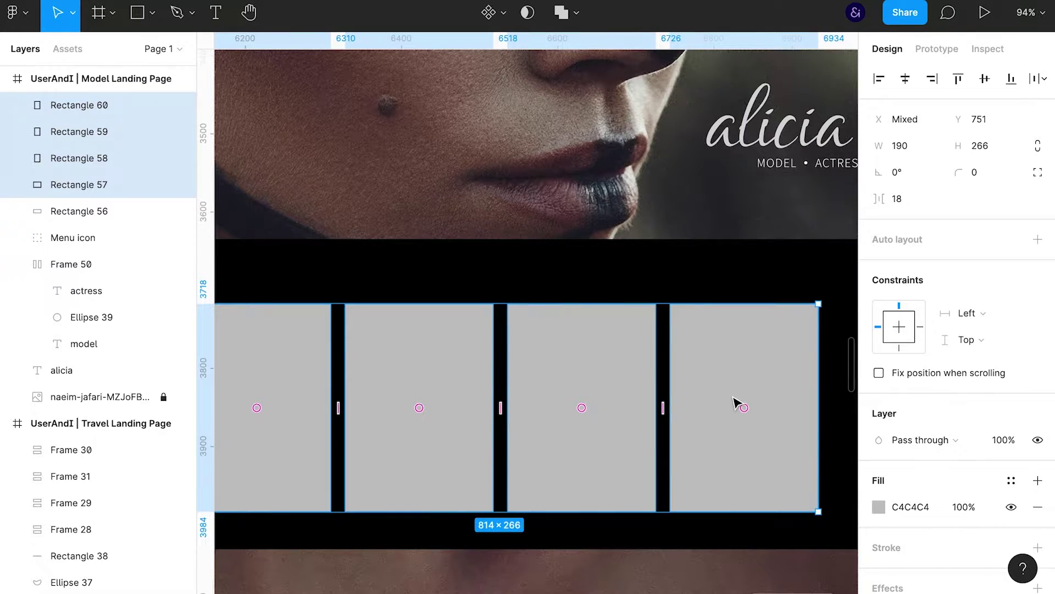
pyautogui.click(1038, 239)
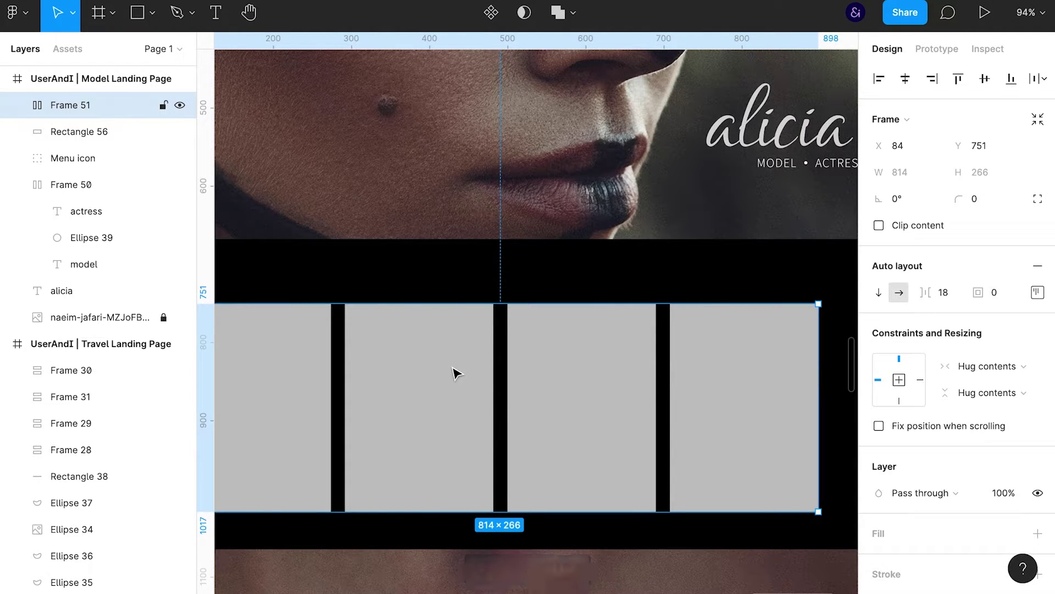
pyautogui.moveTo(455, 373); pyautogui.dragTo(481, 342)
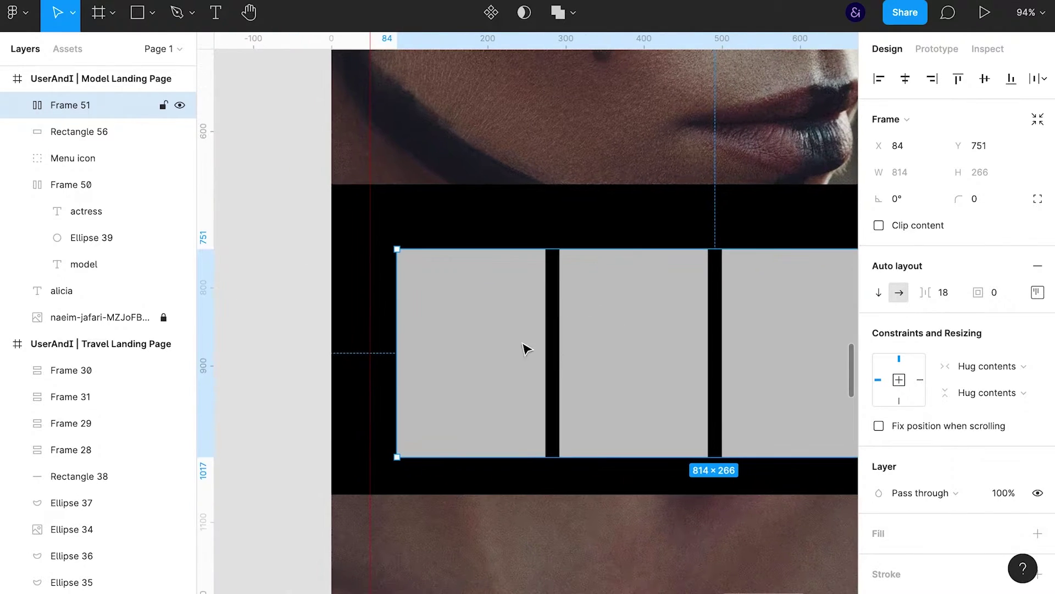
pyautogui.hscroll(5, 537, 394)
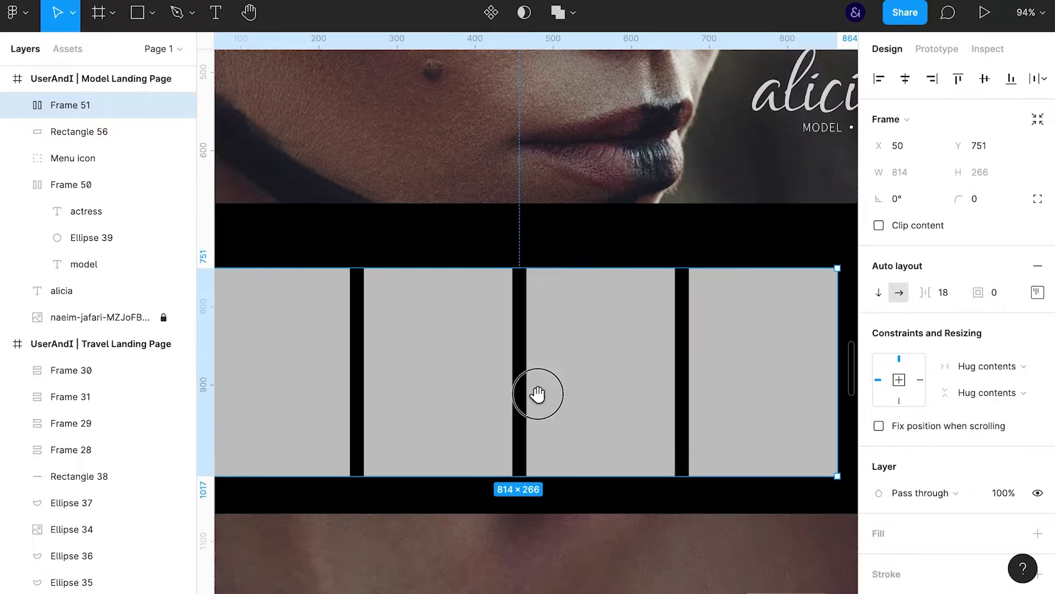
pyautogui.hscroll(5, 655, 377)
# - Widen the placeholder row and make all four placeholders fill its width
pyautogui.moveTo(655, 377); pyautogui.dragTo(785, 360)
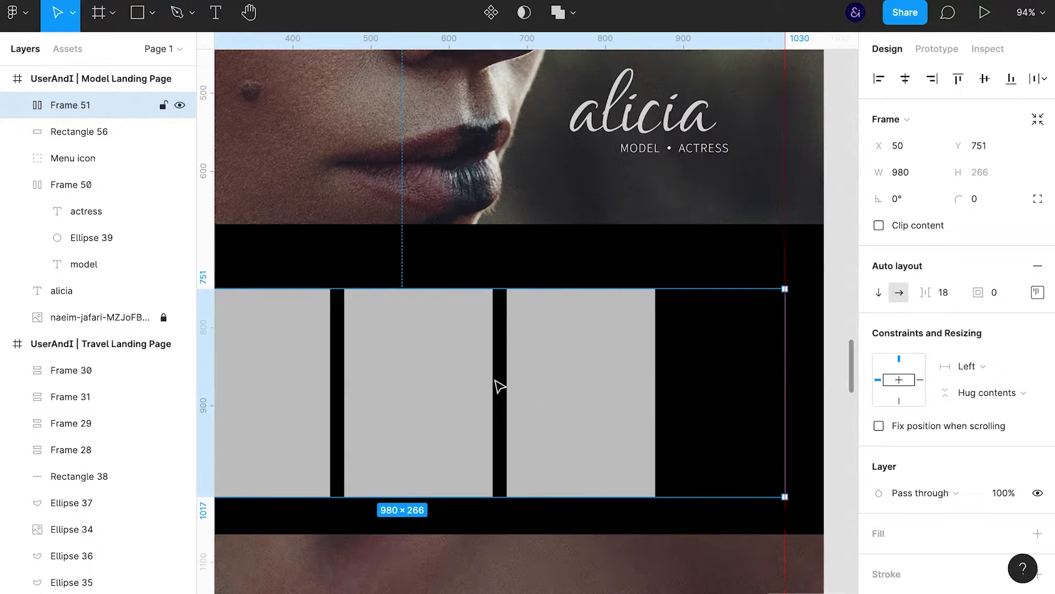
pyautogui.click(17, 105)
pyautogui.click(62, 134)
pyautogui.keyDown('shift'); pyautogui.click(99, 211); pyautogui.keyUp('shift')
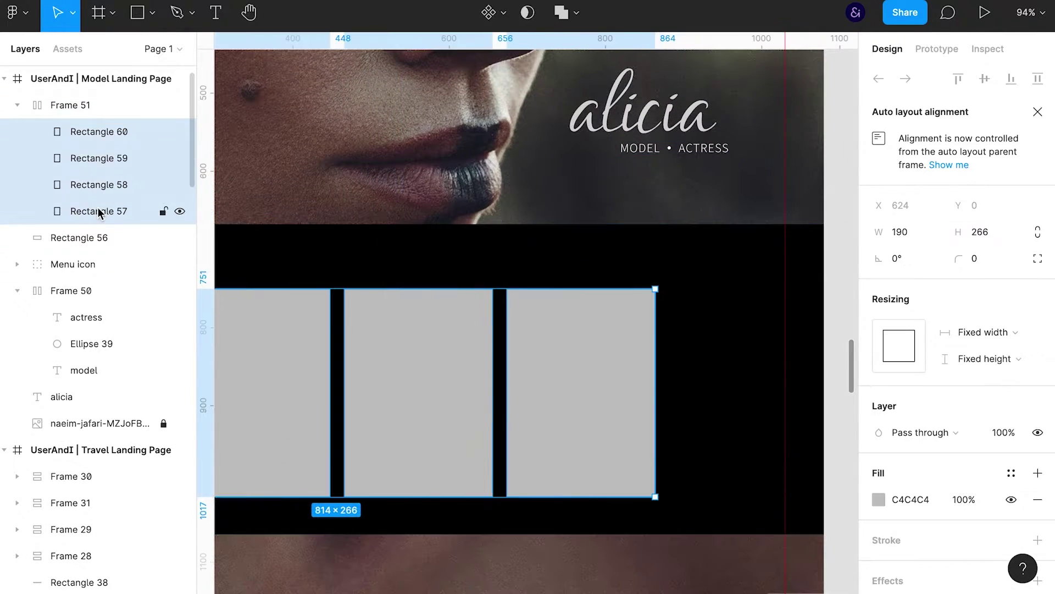
pyautogui.click(989, 333)
pyautogui.click(990, 352)
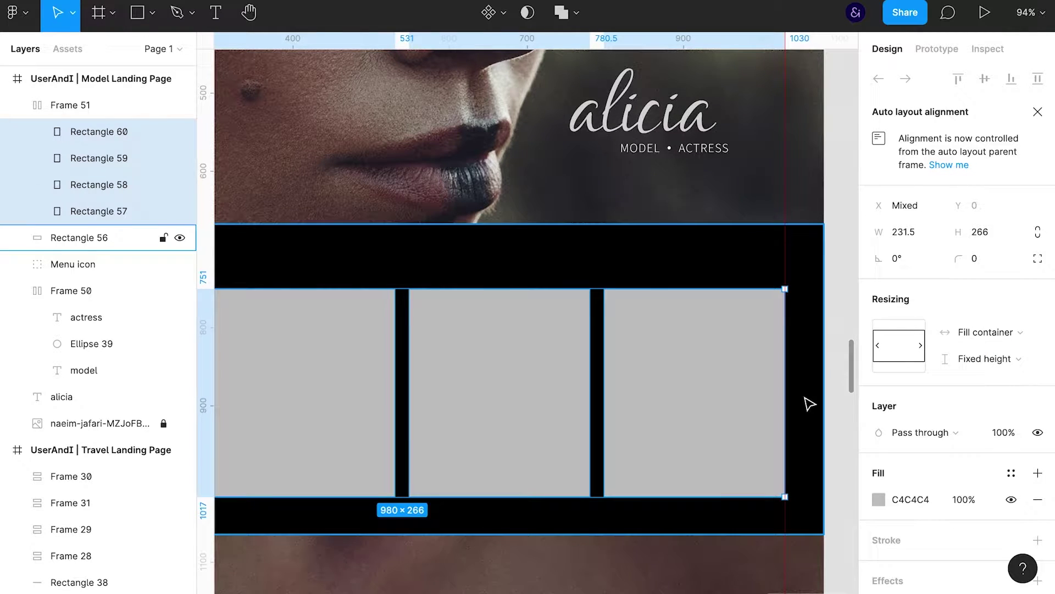
# - Make the row 297 tall and set the placeholders to fill the container height
pyautogui.click(70, 105)
pyautogui.moveTo(509, 363); pyautogui.dragTo(506, 345)
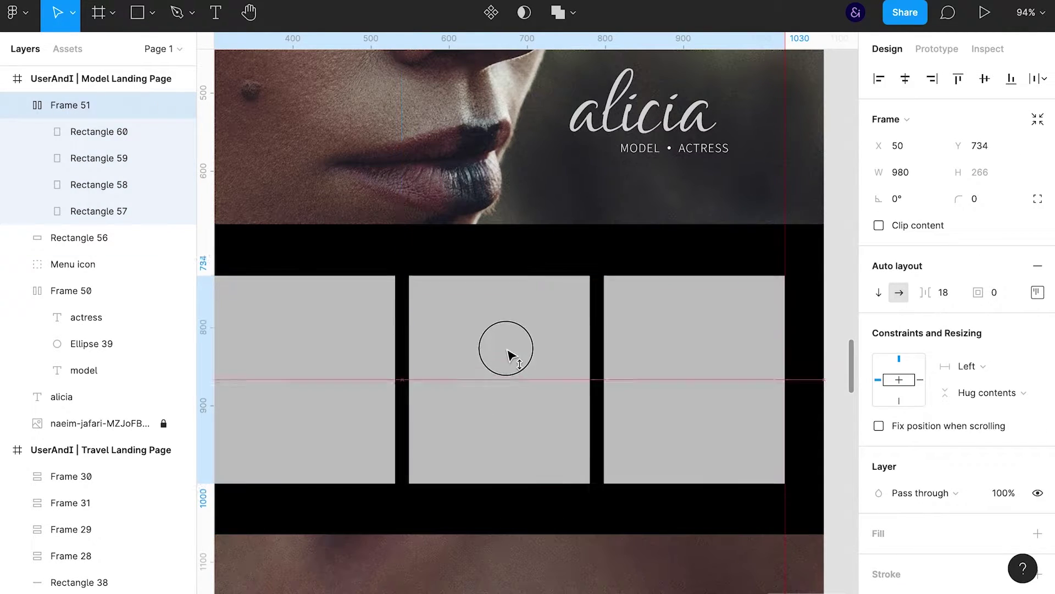
pyautogui.moveTo(497, 469); pyautogui.dragTo(501, 493)
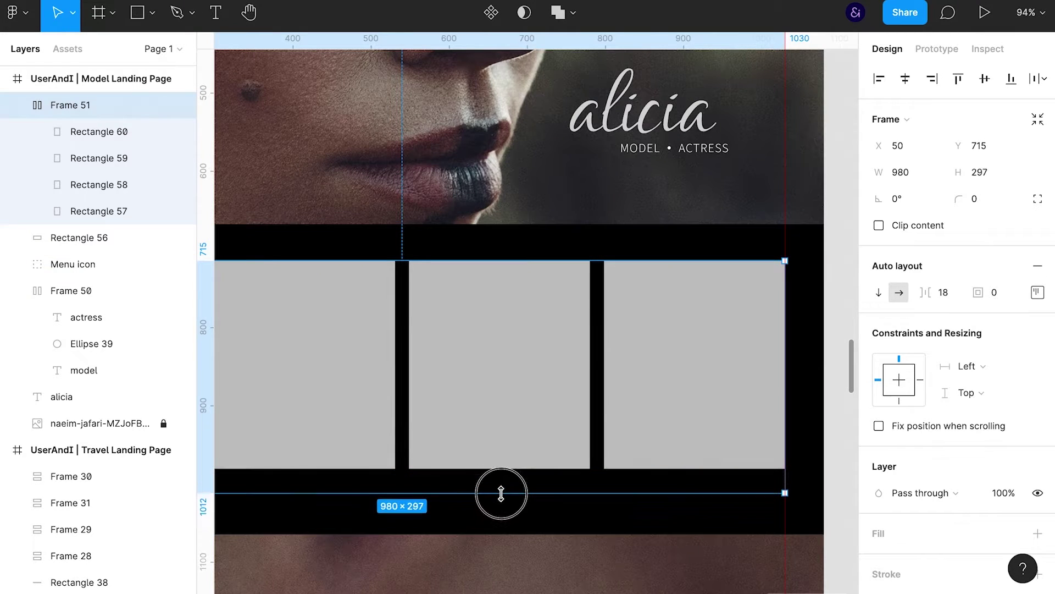
pyautogui.press('Return')
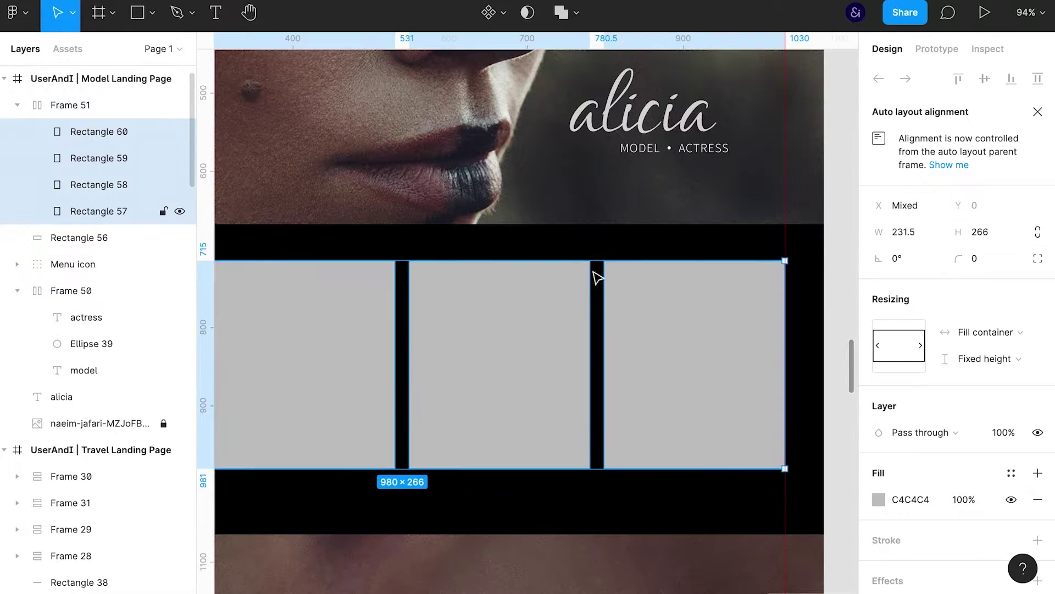
pyautogui.click(976, 331)
pyautogui.click(991, 357)
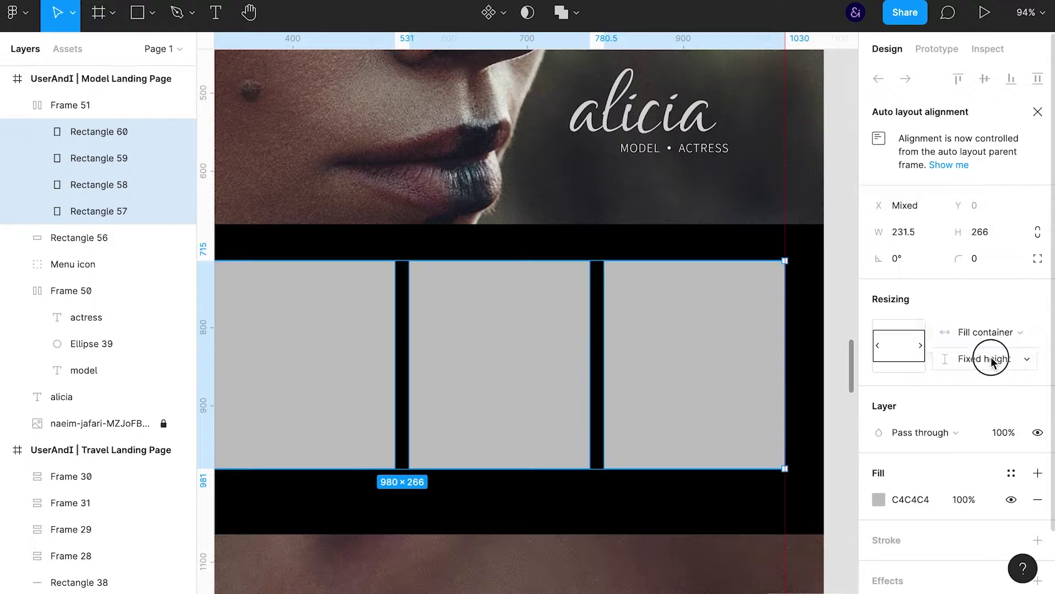
pyautogui.click(982, 379)
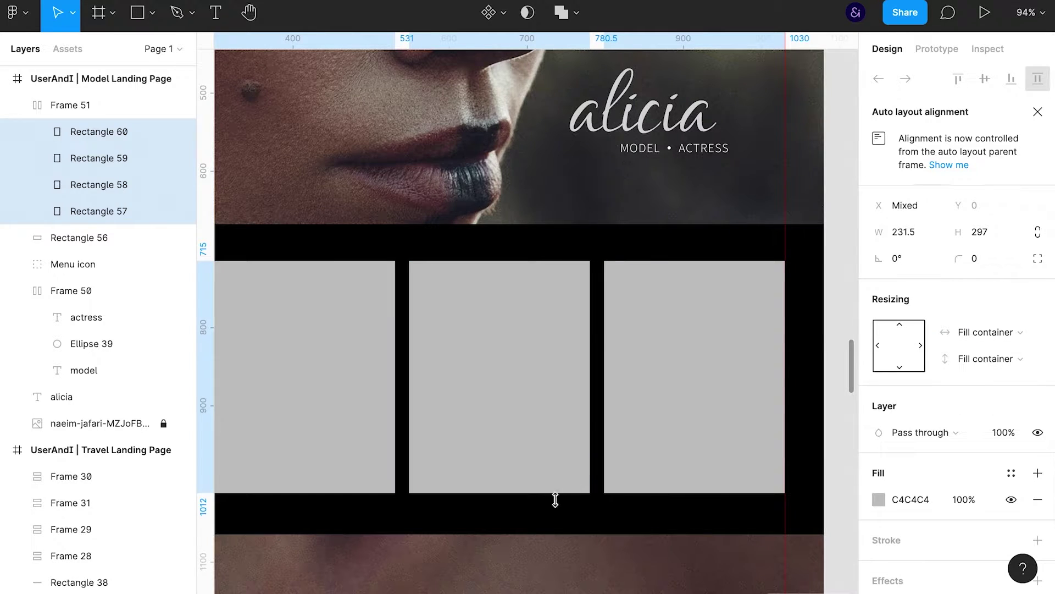
# - Vertically centre Frame 51 within the black Rectangle 56 band
pyautogui.hotkey('ctrl', '\\')
pyautogui.moveTo(437, 547); pyautogui.dragTo(563, 488)
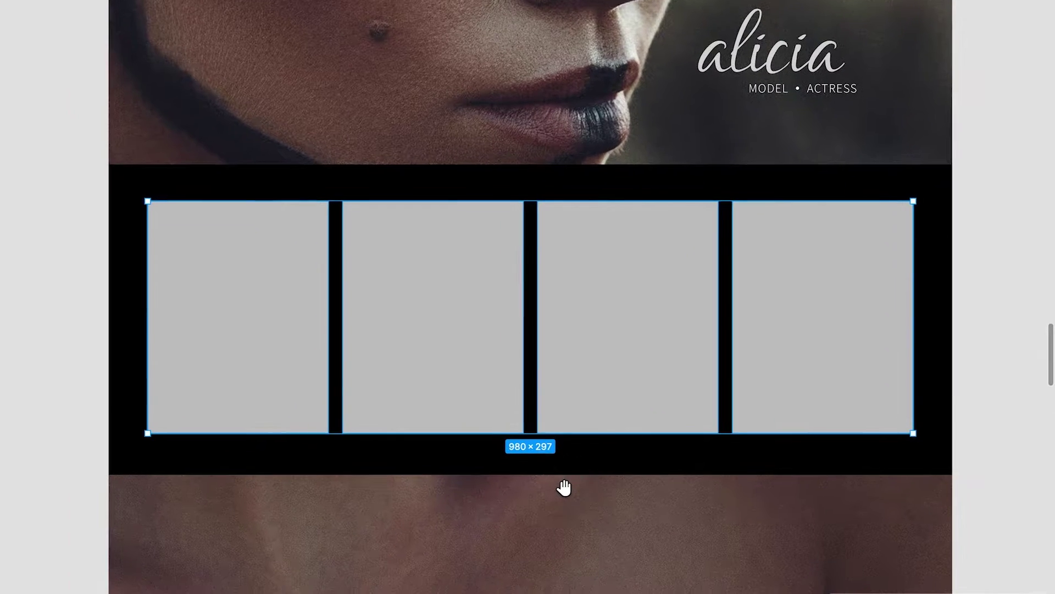
pyautogui.click(75, 461)
pyautogui.click(244, 372)
pyautogui.keyDown('shift'); pyautogui.click(349, 459); pyautogui.keyUp('shift')
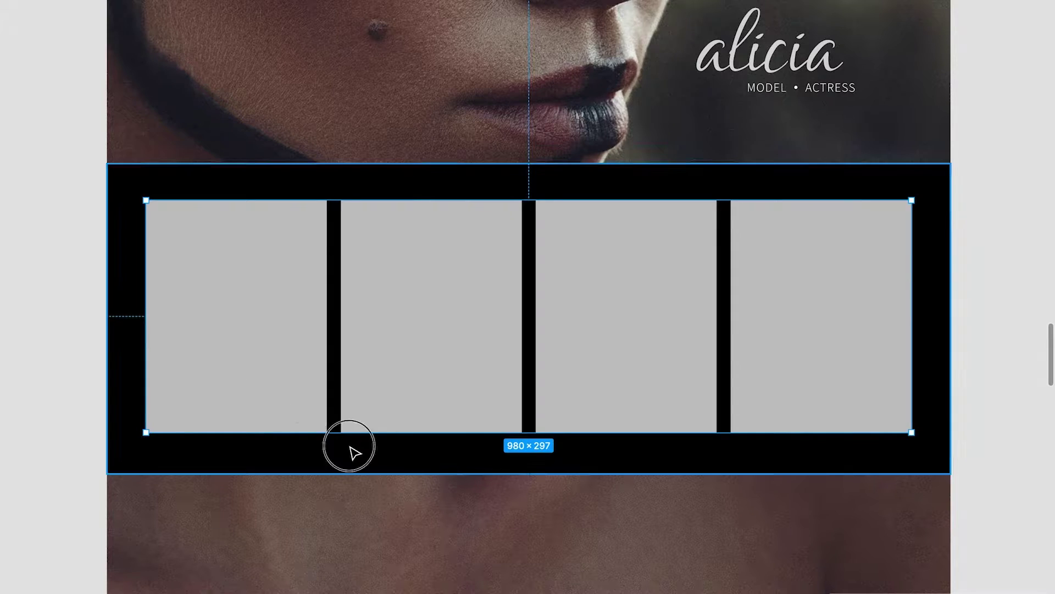
pyautogui.hotkey('ctrl', '\\')
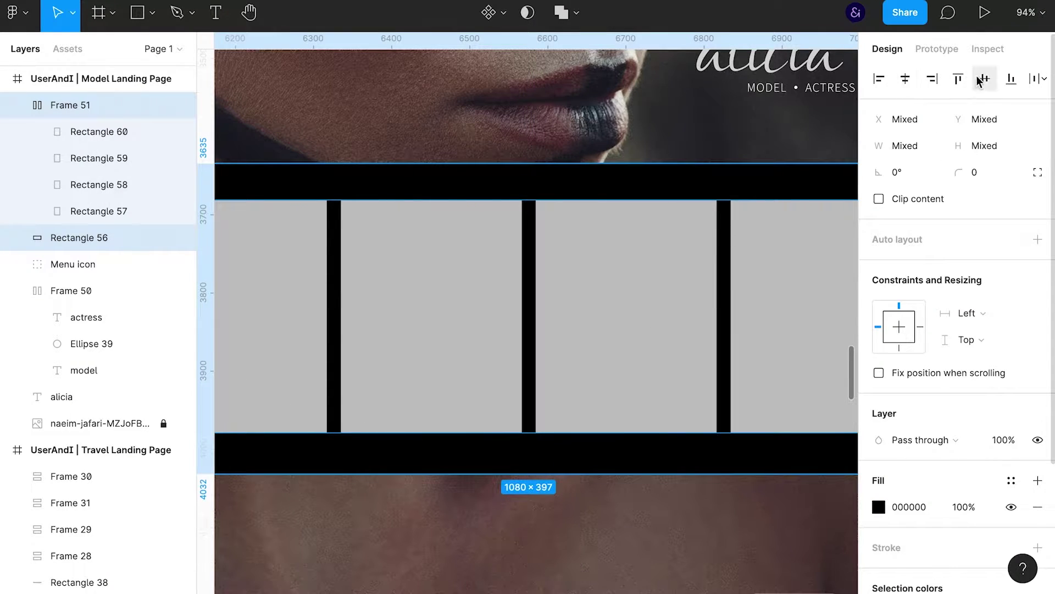
pyautogui.click(978, 79)
pyautogui.hotkey('ctrl', '\\')
# - Change the band behind the grey boxes to a white FFFFFF fill
pyautogui.scroll(3, 969, 205)
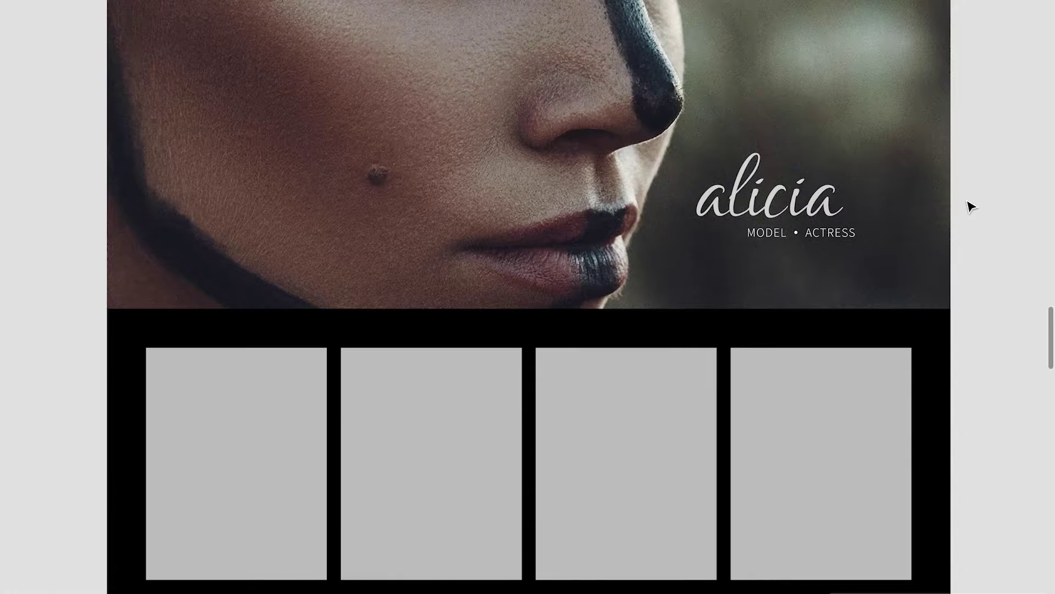
pyautogui.scroll(3, 969, 207)
pyautogui.scroll(-4, 969, 207)
pyautogui.scroll(-4, 969, 207)
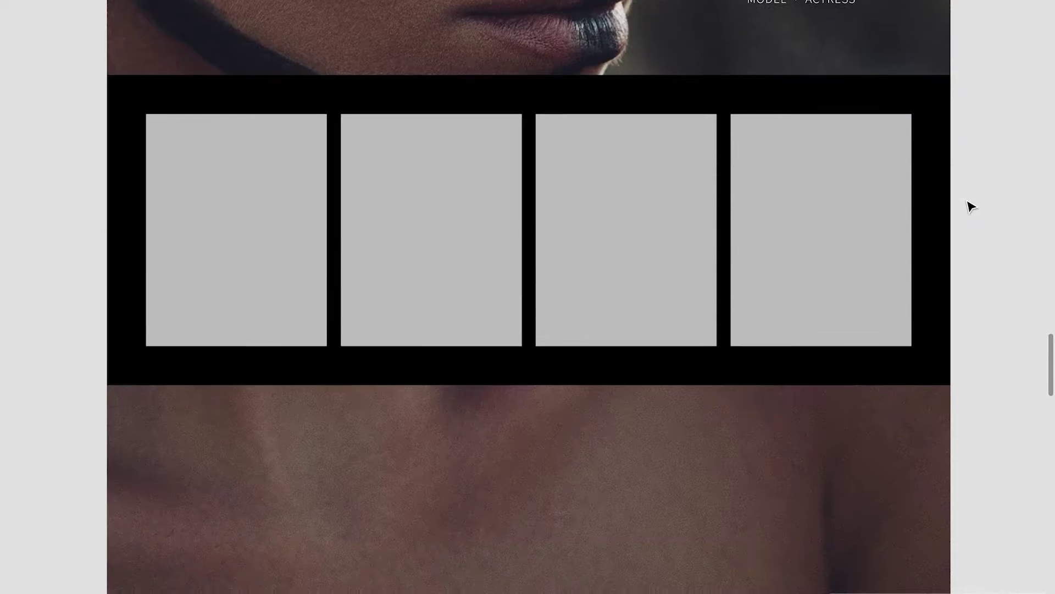
pyautogui.scroll(-3, 971, 207)
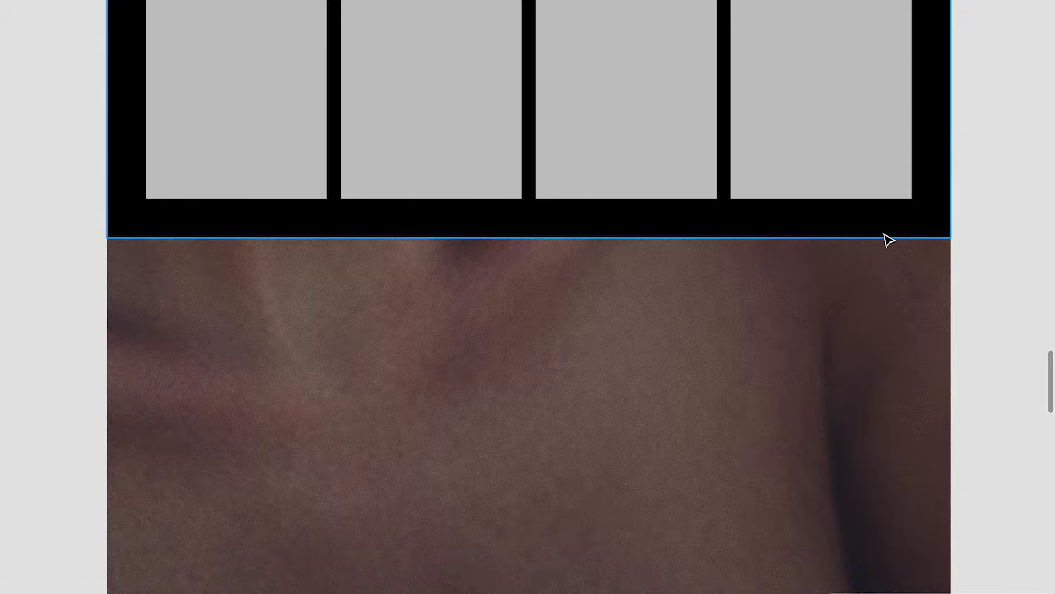
pyautogui.click(882, 233)
pyautogui.hotkey('ctrl', '\\')
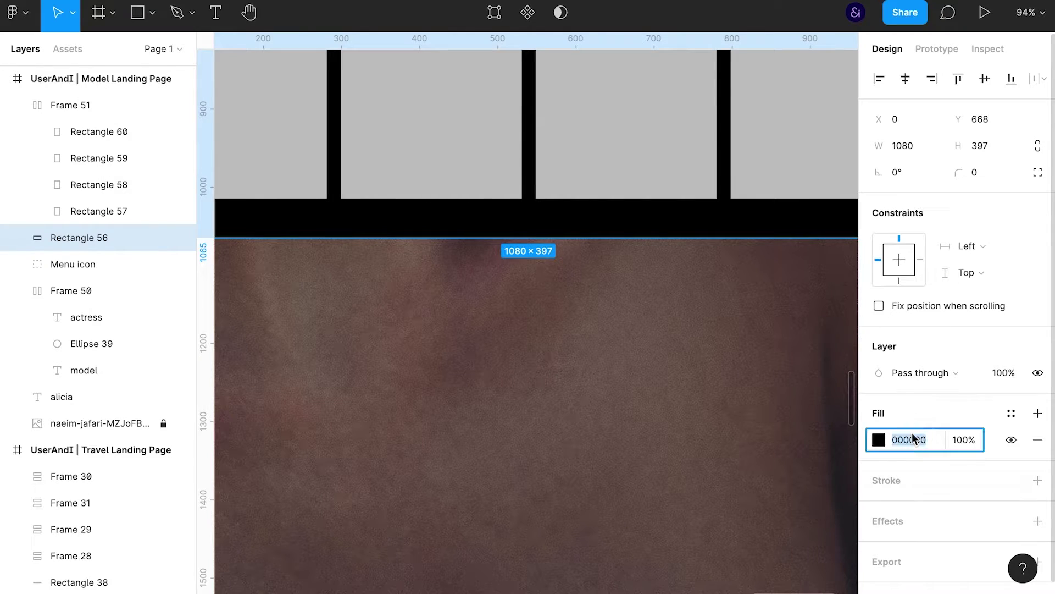
pyautogui.write('ffffff')
pyautogui.press('Return')
pyautogui.press('Escape')
pyautogui.hotkey('ctrl', '\\')
# - Extend the white band downward to 1080×679 below the boxes
pyautogui.scroll(5, 717, 419)
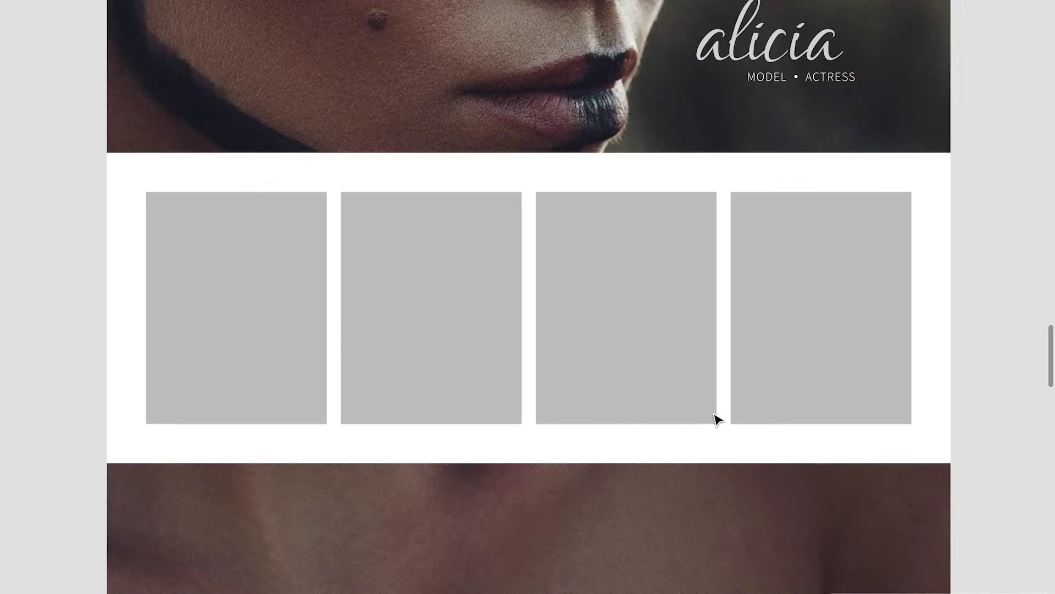
pyautogui.keyDown('ctrl'); pyautogui.scroll(3, 718, 420); pyautogui.keyUp('ctrl')
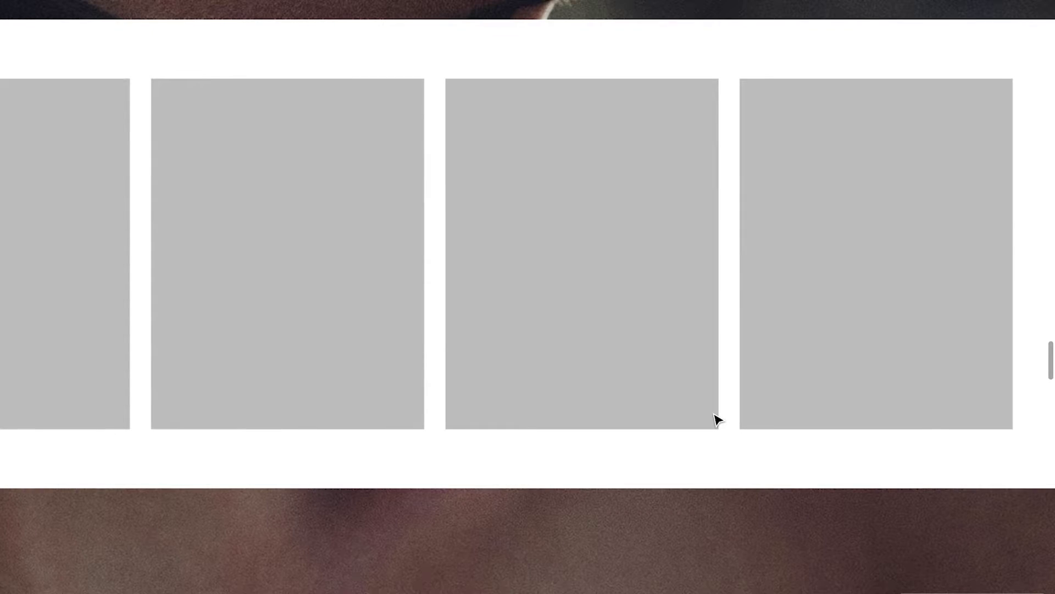
pyautogui.hotkey('shift', '0')
pyautogui.click(647, 423)
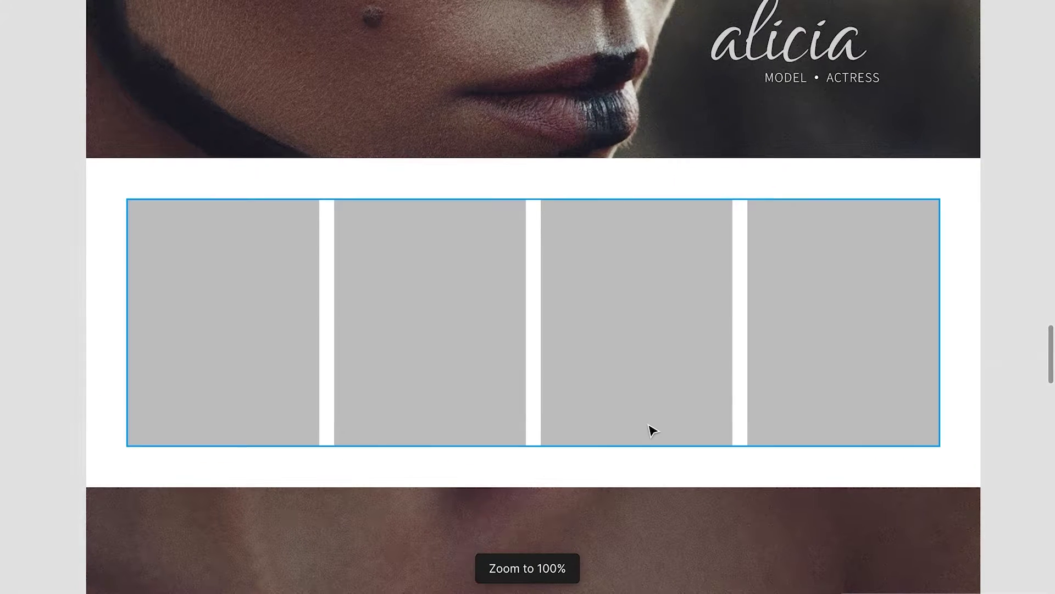
pyautogui.scroll(7, 649, 430)
pyautogui.scroll(1, 649, 430)
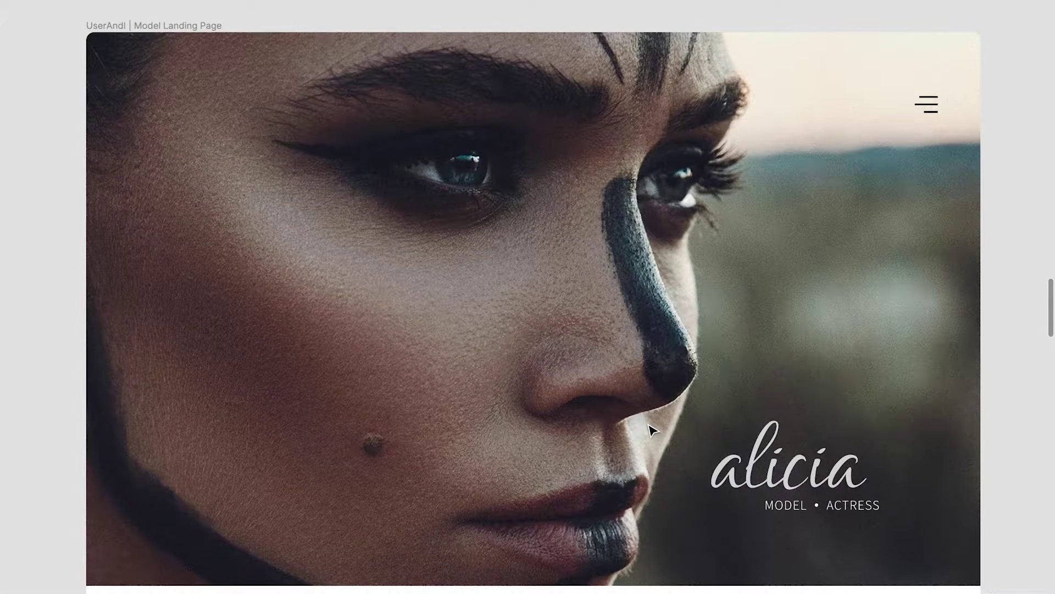
pyautogui.scroll(-6, 649, 425)
pyautogui.scroll(-4, 650, 424)
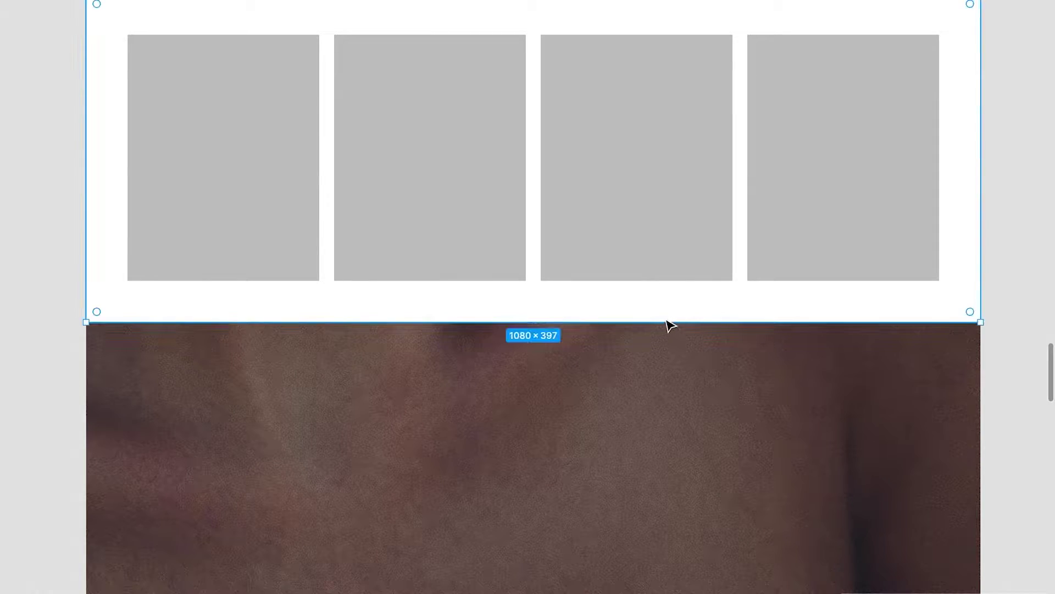
pyautogui.moveTo(668, 323)
pyautogui.mouseDown()
pyautogui.moveTo(696, 556)
pyautogui.moveTo(695, 417)
pyautogui.moveTo(687, 493)
pyautogui.mouseUp()
# - Place a copy of the alicia title below the grey placeholders
pyautogui.scroll(2, 693, 338)
pyautogui.scroll(3, 694, 338)
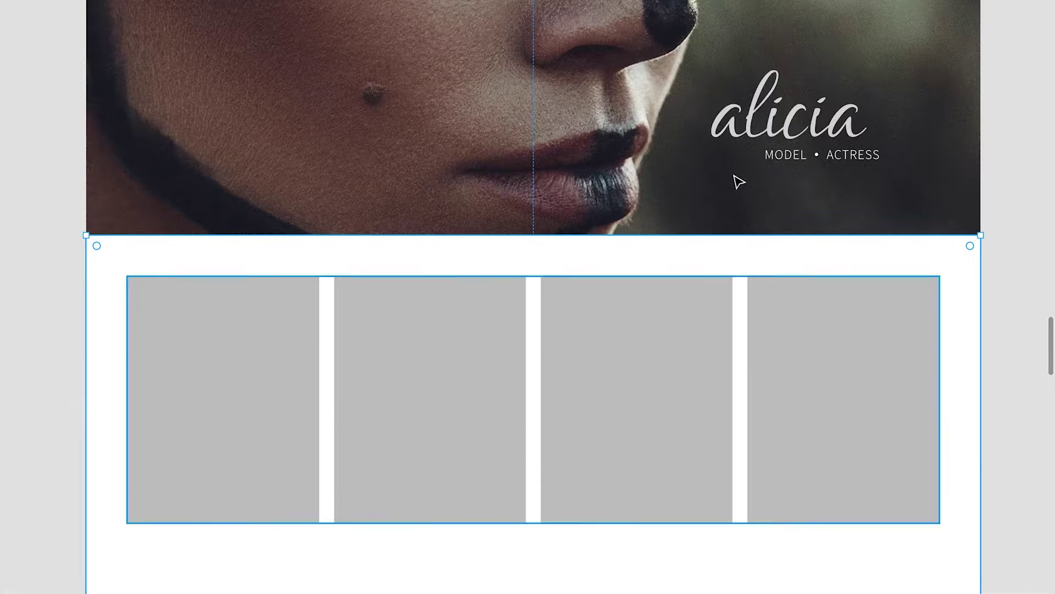
pyautogui.click(737, 179)
pyautogui.scroll(-3, 753, 451)
pyautogui.scroll(-2, 753, 451)
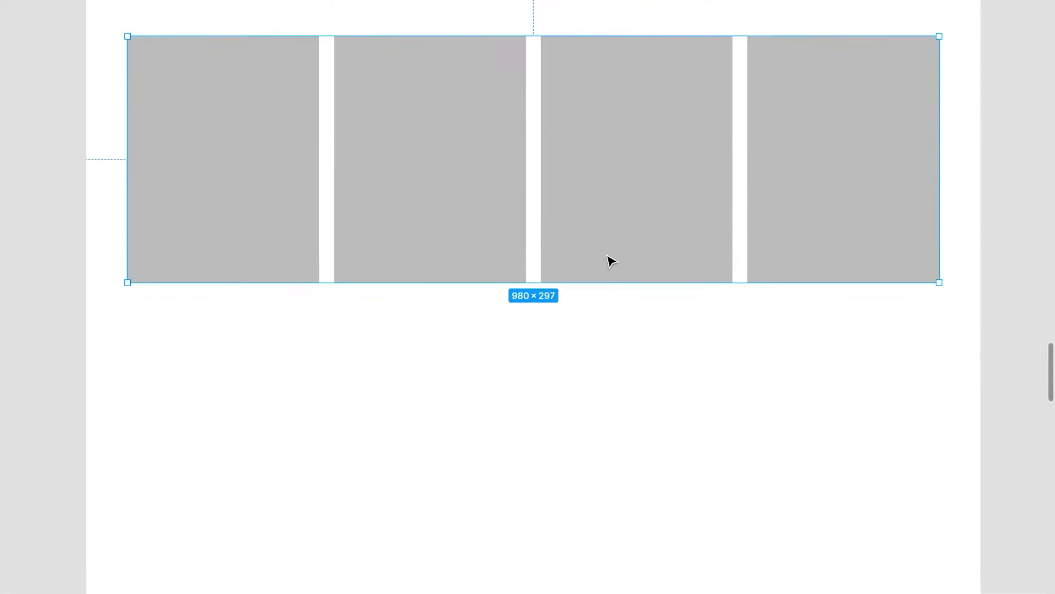
pyautogui.scroll(4, 555, 372)
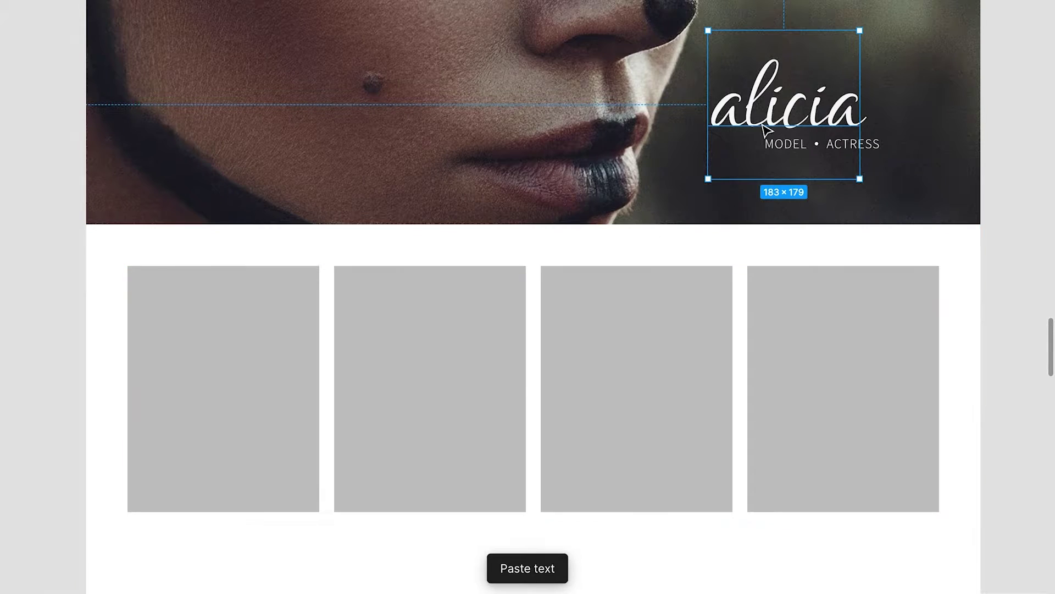
pyautogui.moveTo(650, 502); pyautogui.dragTo(587, 575)
# - Centre a copied title under the grey boxes, retype it as 'profile', then delete that layer
pyautogui.scroll(-5, 585, 572)
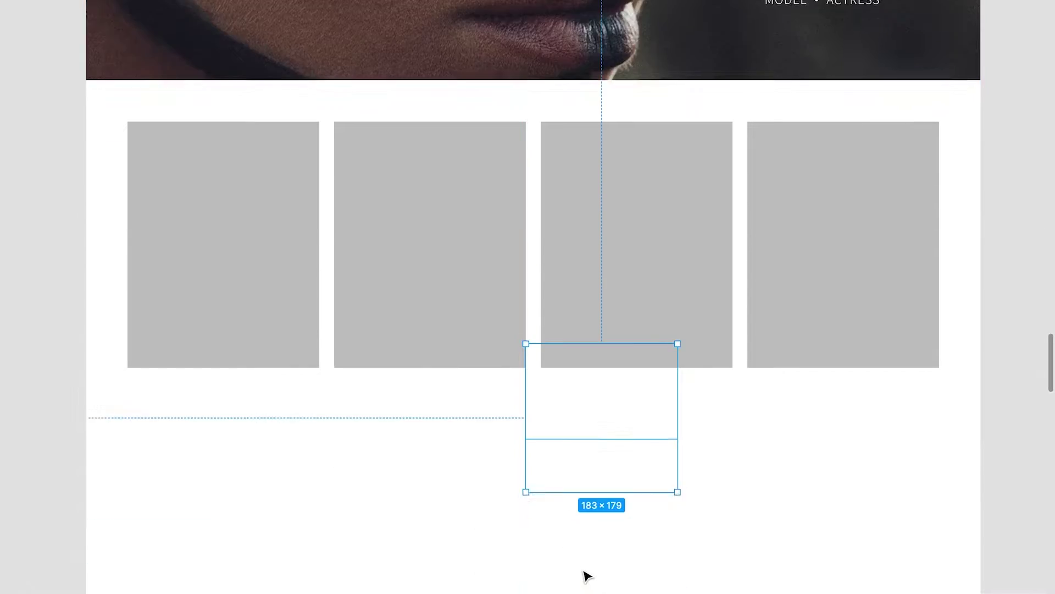
pyautogui.moveTo(587, 575); pyautogui.dragTo(542, 376)
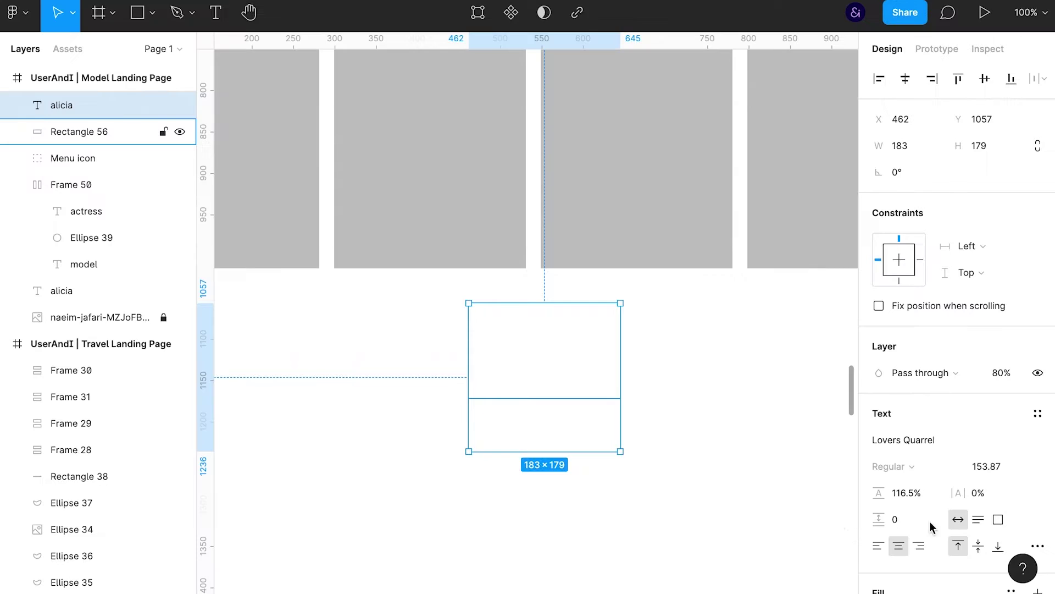
pyautogui.write('000')
pyautogui.press('Return')
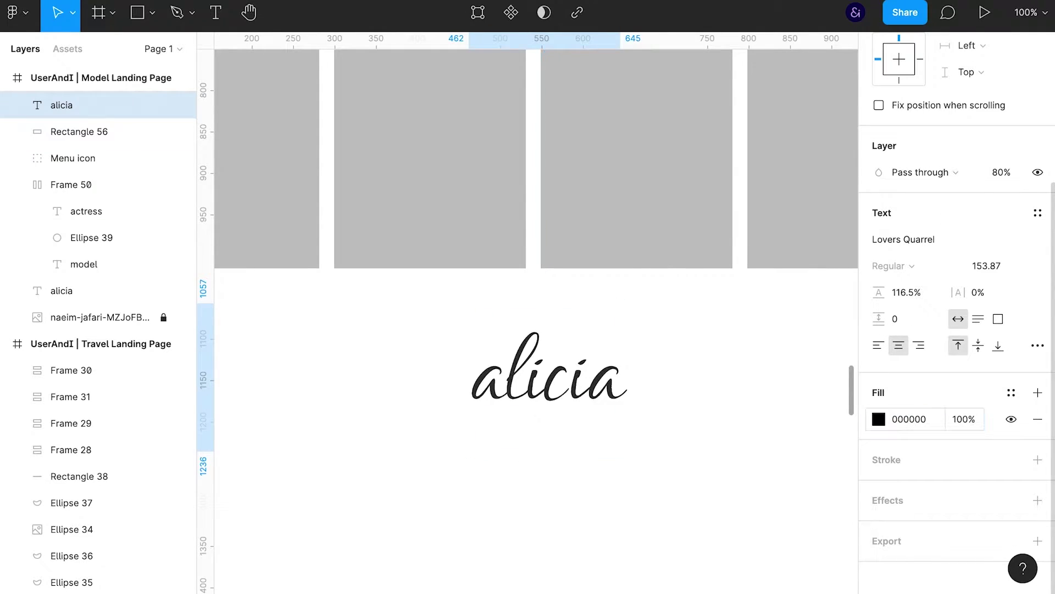
pyautogui.doubleClick(593, 392)
pyautogui.write('Profl')
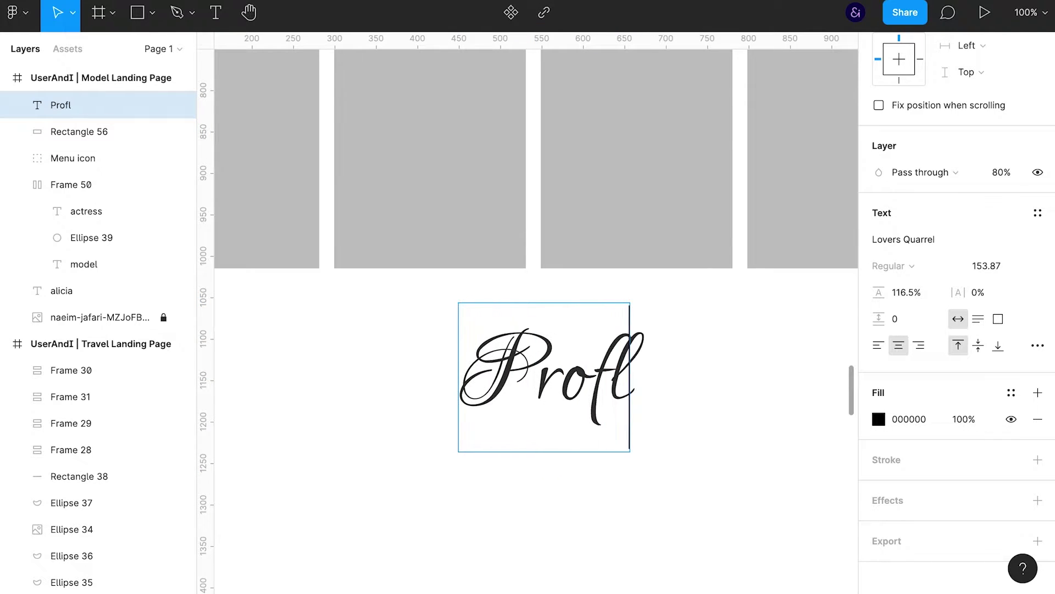
pyautogui.hotkey('ctrl', 'a')
pyautogui.write('profile')
pyautogui.press('Escape')
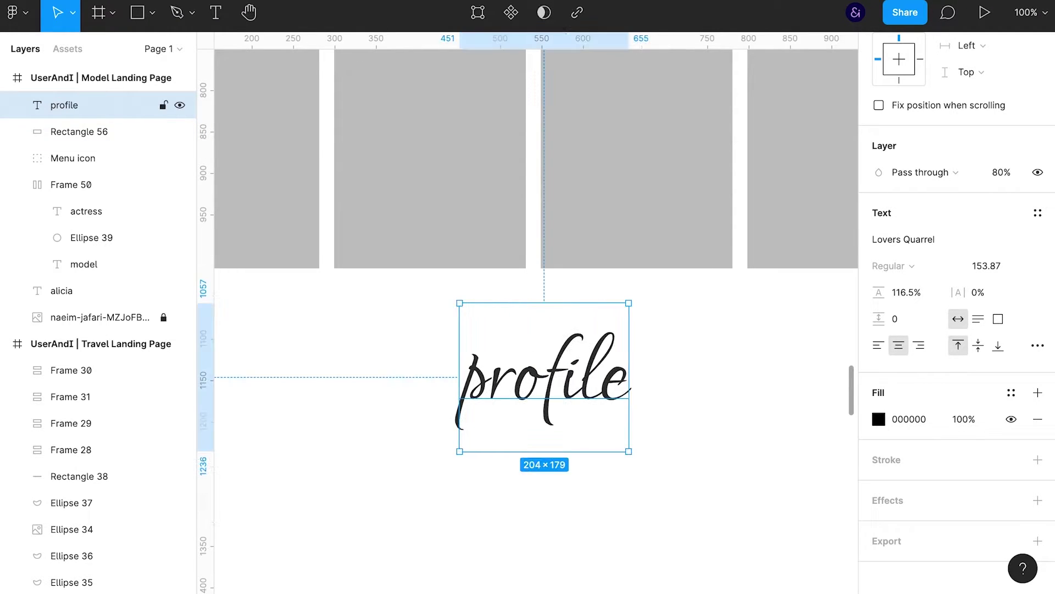
pyautogui.press('Delete')
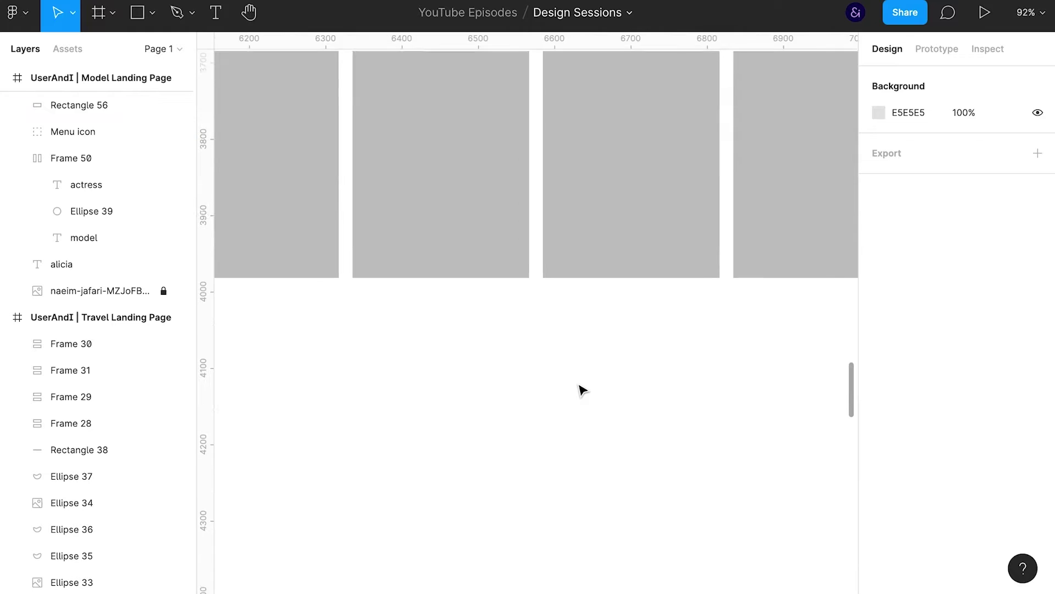
# - Draw a text box below the grey boxes and fill it with Lorem ipsum placeholder text
pyautogui.scroll(-3, 583, 391)
pyautogui.scroll(-3, 583, 391)
pyautogui.scroll(-2, 582, 391)
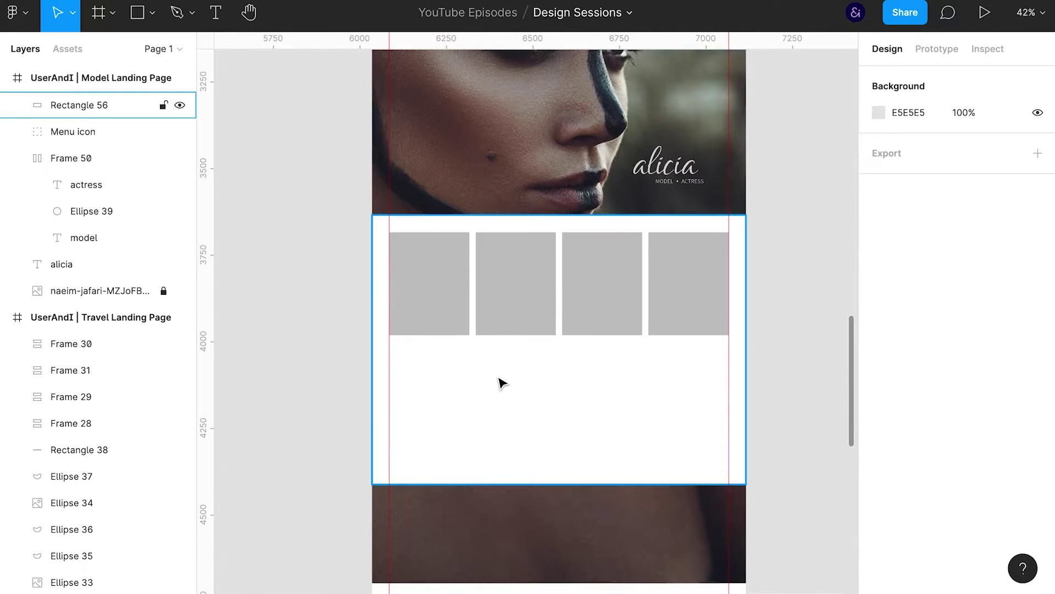
pyautogui.press('t')
pyautogui.moveTo(497, 369); pyautogui.dragTo(632, 440)
pyautogui.hotkey('ctrl', 'alt', 'p')
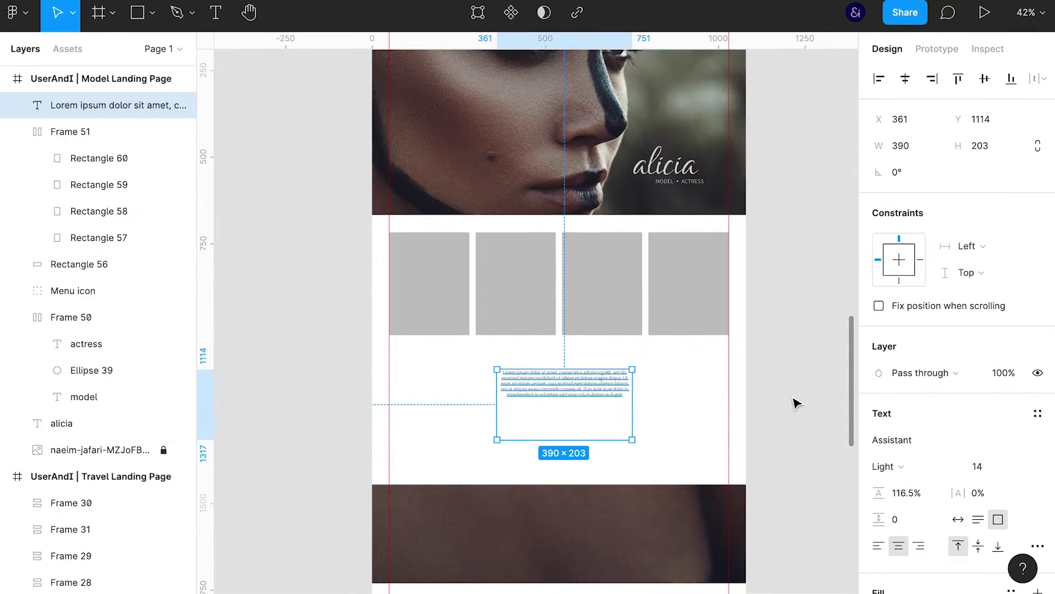
pyautogui.hotkey('ctrl', '\\')
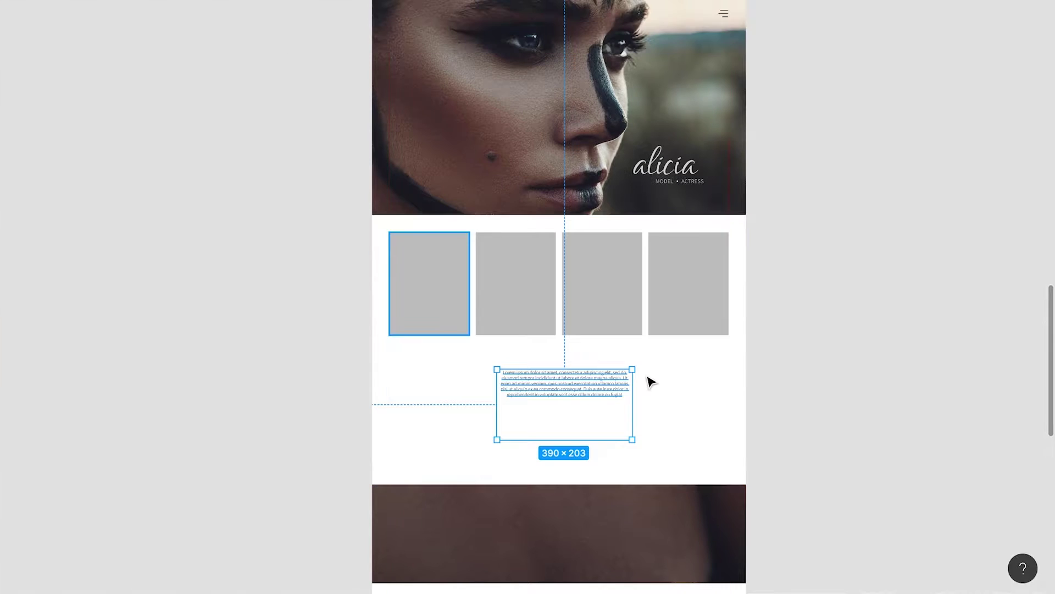
pyautogui.hotkey('shift', 'r')
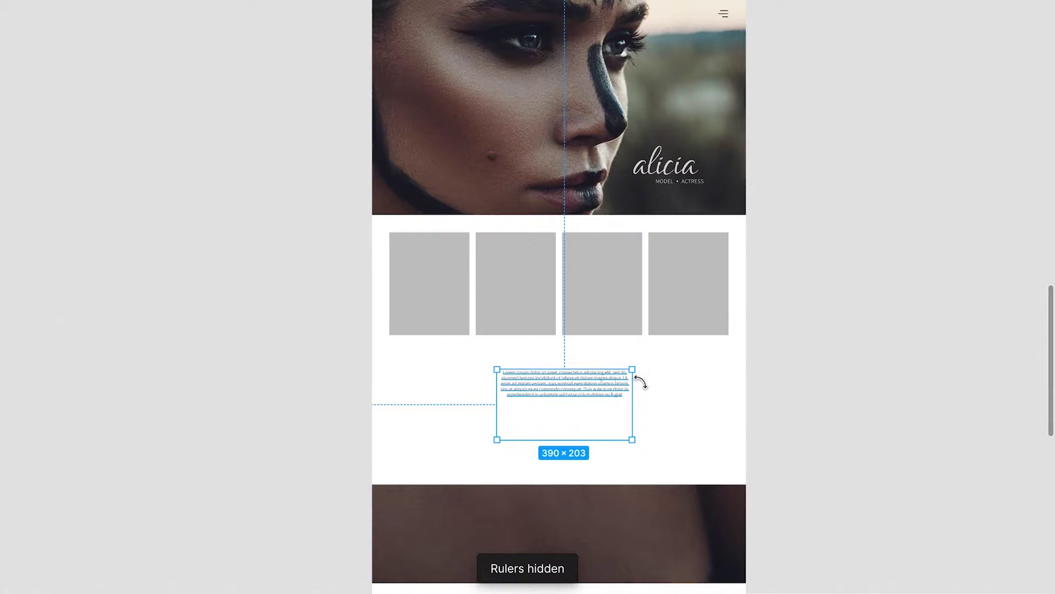
pyautogui.hotkey('shift', '0')
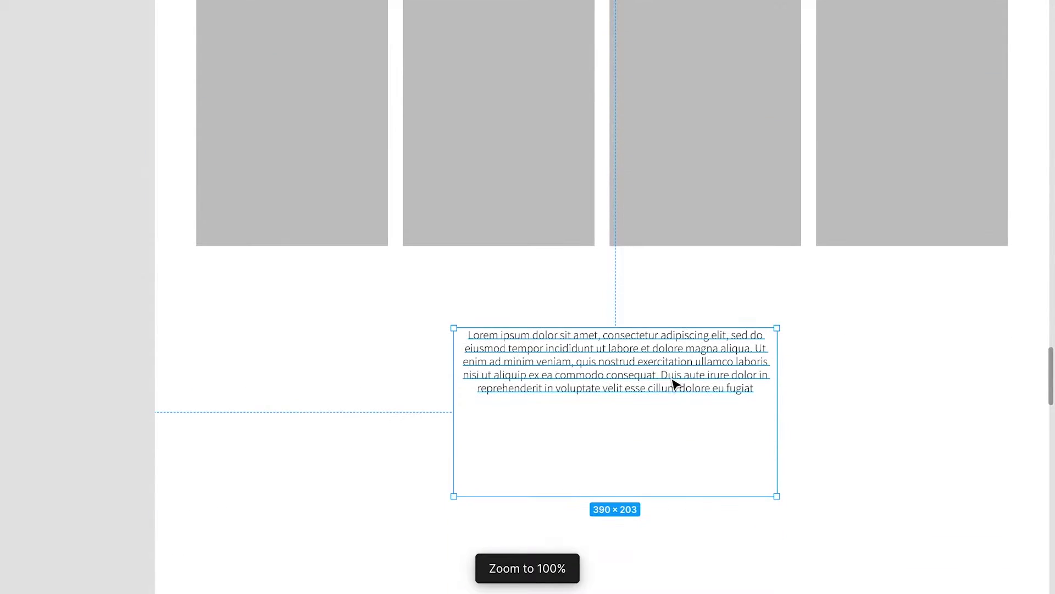
pyautogui.hotkey('ctrl', '\\')
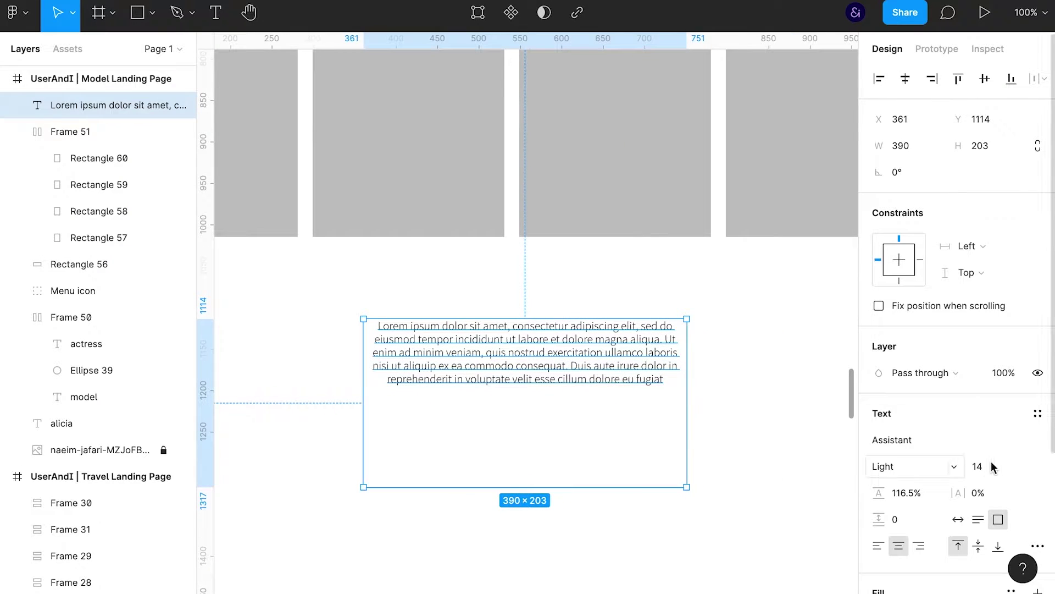
# - Set the paragraph to 16 px font size with 168.5% line height
pyautogui.click(989, 466)
pyautogui.press('Up')
pyautogui.press('Up')
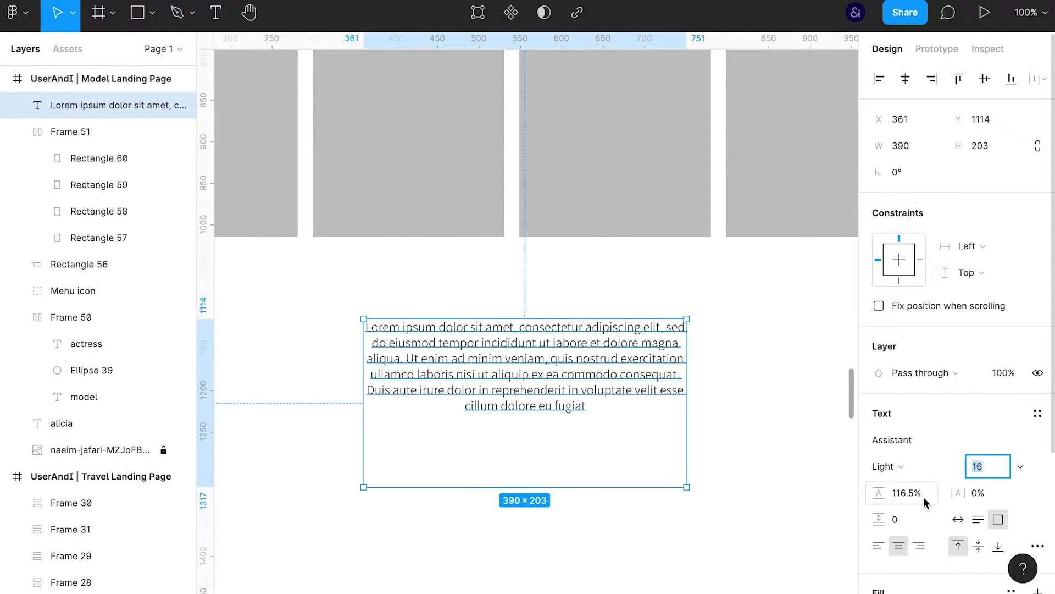
pyautogui.click(913, 493)
pyautogui.press('Up')
pyautogui.hotkey('shift', 'Up')
pyautogui.hotkey('shift', 'Up')
pyautogui.hotkey('shift', 'Up')
pyautogui.hotkey('shift', 'Up')
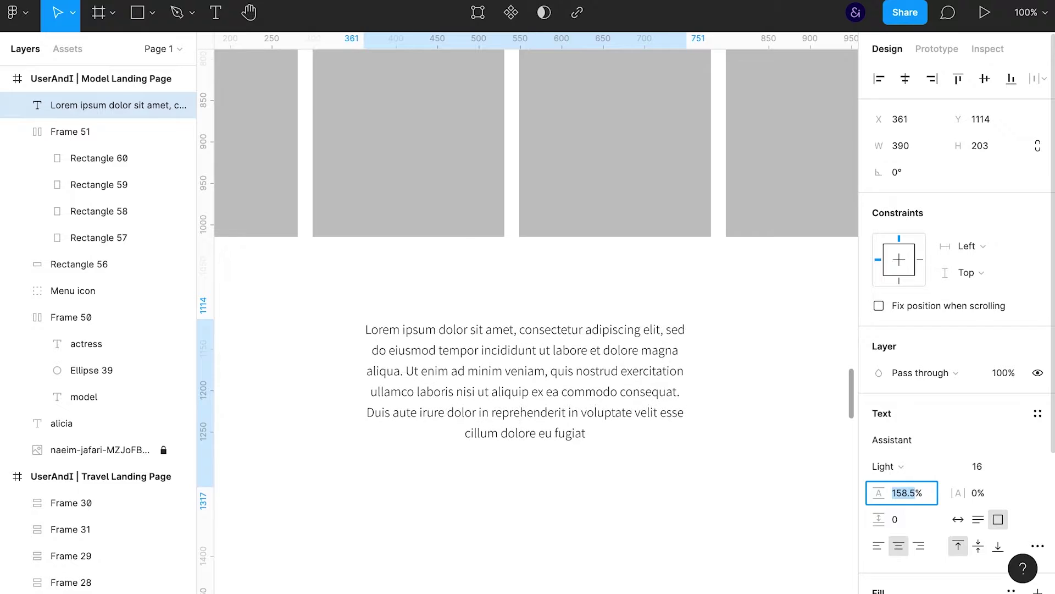
pyautogui.hotkey('shift', 'Up')
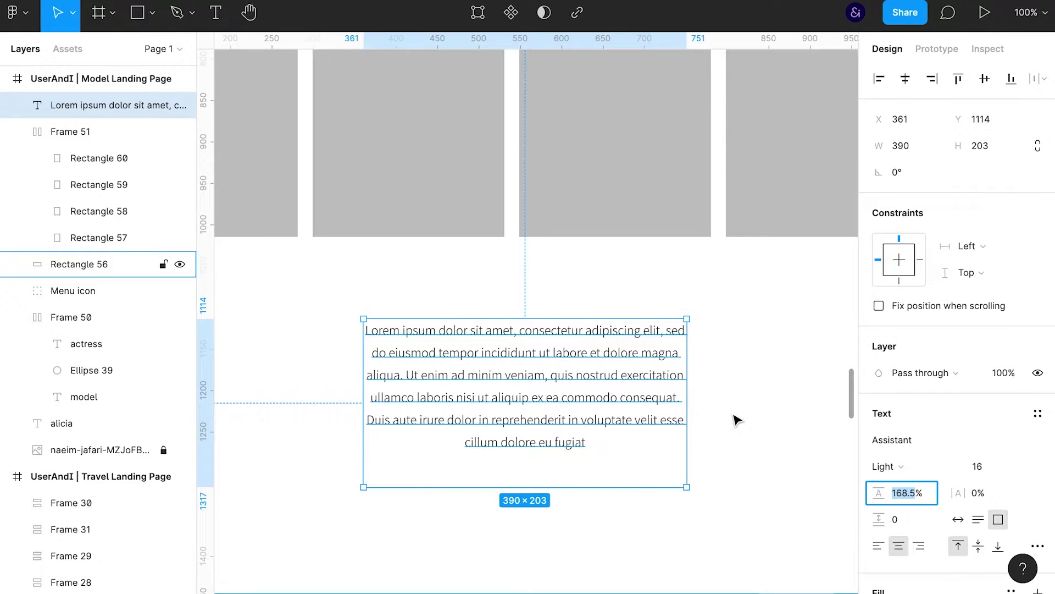
# - Widen the paragraph to 594 px so it wraps to four lines, and move it up
pyautogui.hotkey('ctrl', '\\')
pyautogui.moveTo(684, 402); pyautogui.dragTo(770, 379)
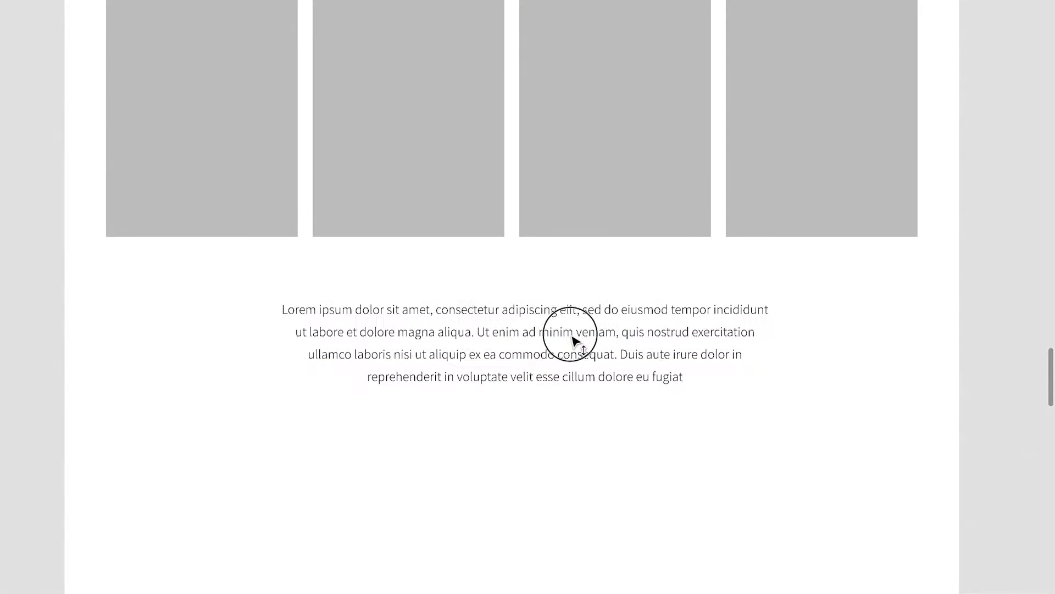
pyautogui.moveTo(575, 365); pyautogui.dragTo(572, 330)
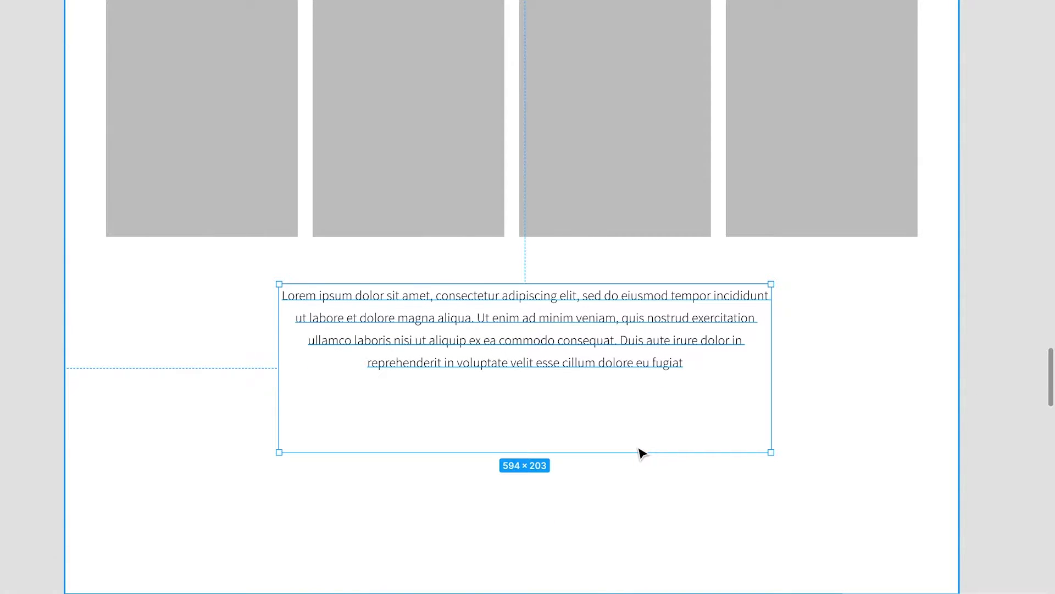
pyautogui.press('Escape')
# - Write a 'view more' text label below the image row
pyautogui.click(743, 388)
pyautogui.scroll(2, 764, 228)
pyautogui.scroll(5, 764, 330)
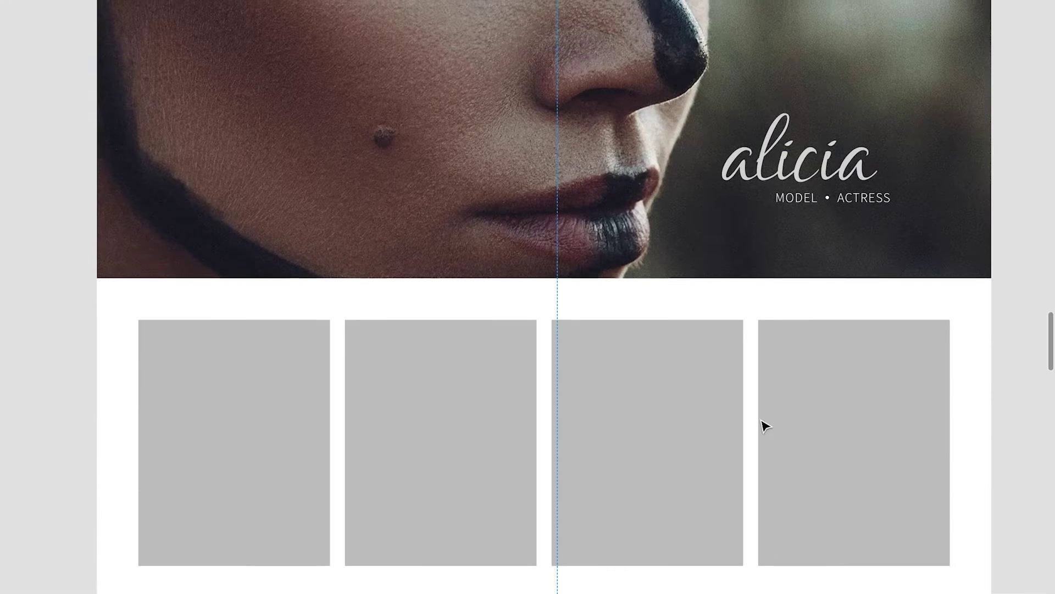
pyautogui.scroll(4, 766, 426)
pyautogui.scroll(3, 765, 426)
pyautogui.scroll(-5, 766, 426)
pyautogui.scroll(-4, 766, 426)
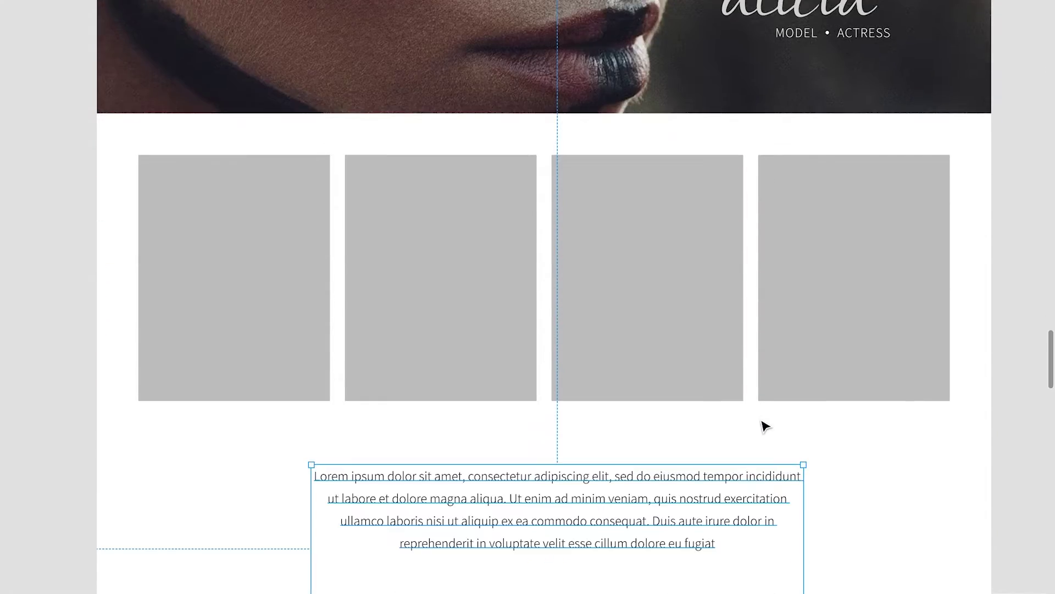
pyautogui.scroll(-2, 766, 426)
pyautogui.moveTo(681, 420); pyautogui.dragTo(668, 477)
pyautogui.press('Return')
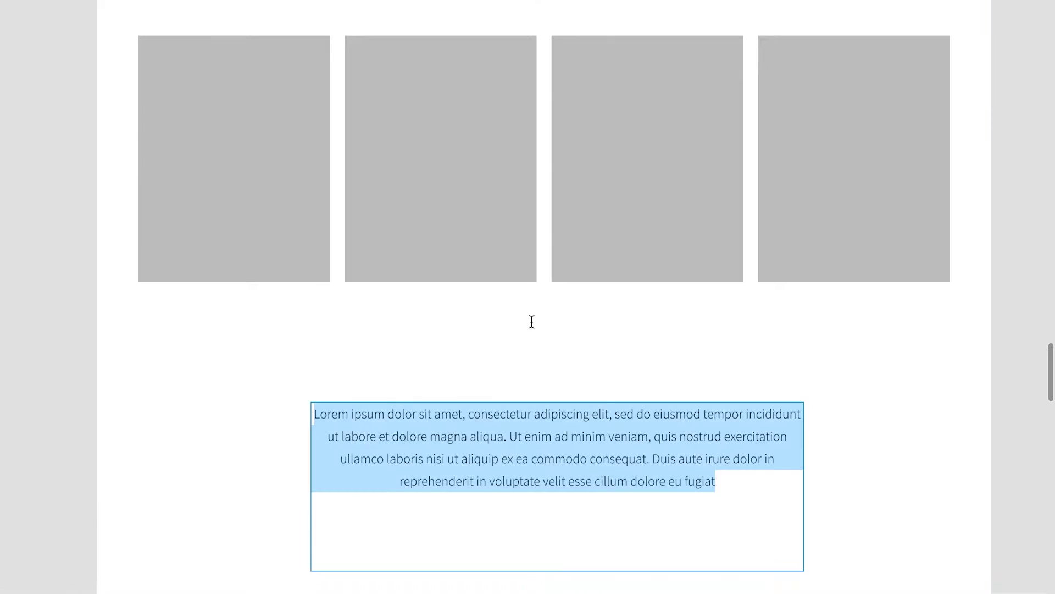
pyautogui.click(532, 322)
pyautogui.write('V')
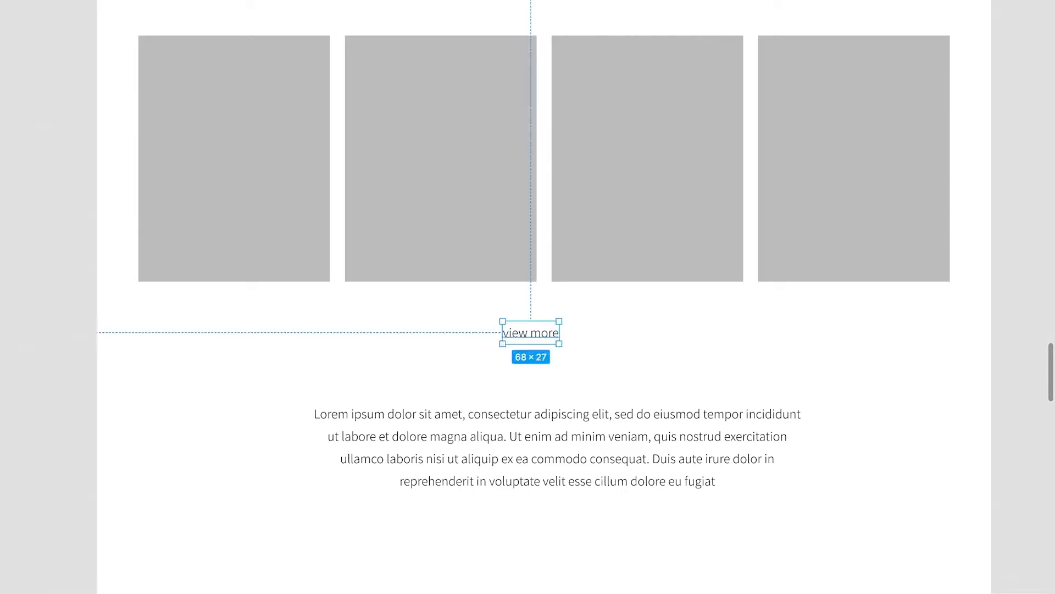
# - Draw a short underline beneath 'view more' and wrap both in centred auto layout with spacing 2
pyautogui.moveTo(507, 348); pyautogui.dragTo(531, 348)
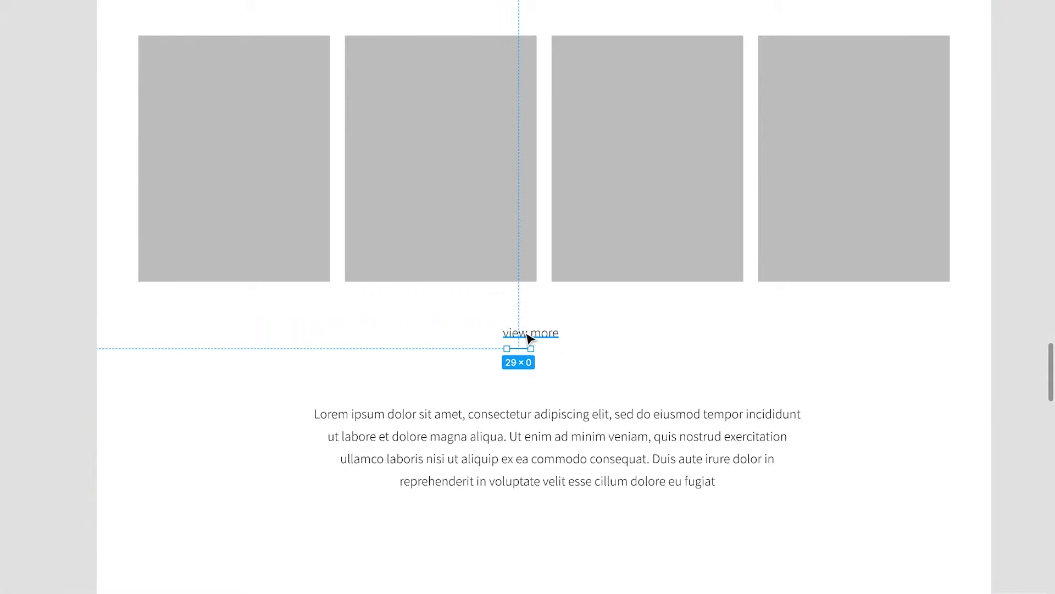
pyautogui.hotkey('ctrl', '\\')
pyautogui.keyDown('shift'); pyautogui.click(529, 334); pyautogui.keyUp('shift')
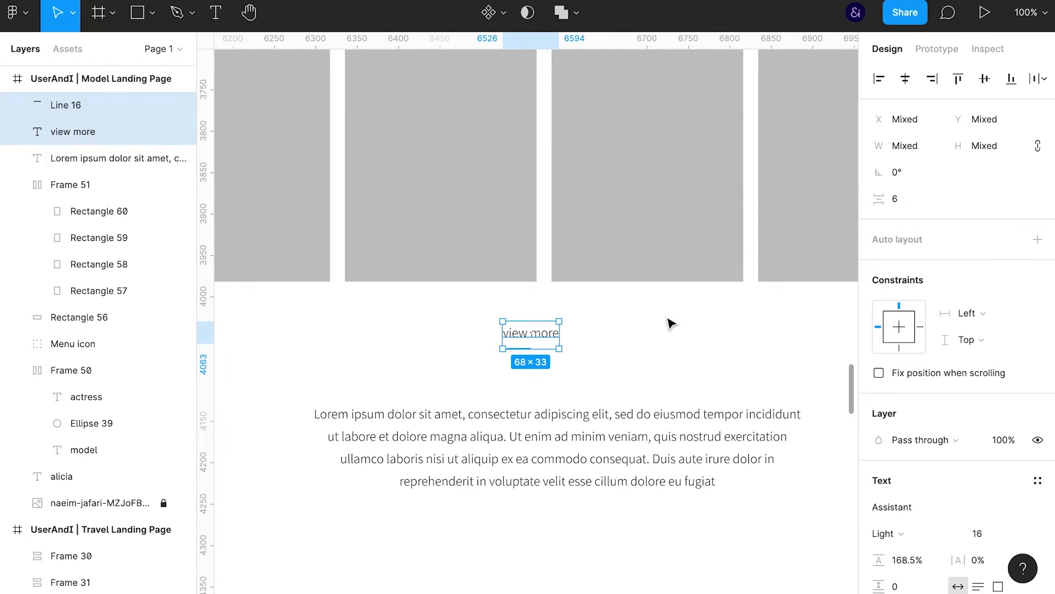
pyautogui.click(1035, 239)
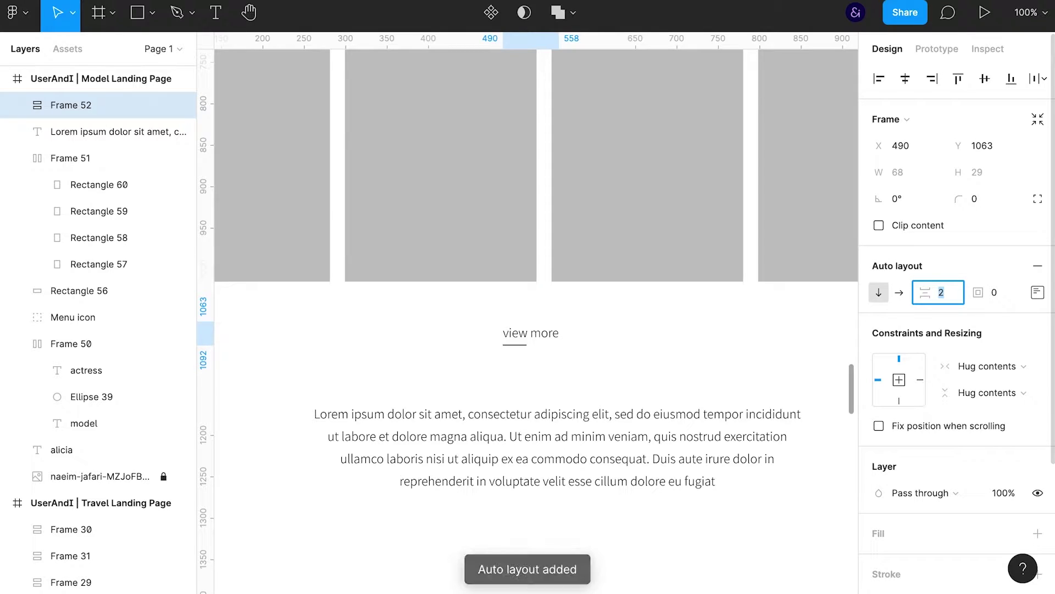
pyautogui.click(1038, 292)
pyautogui.click(981, 352)
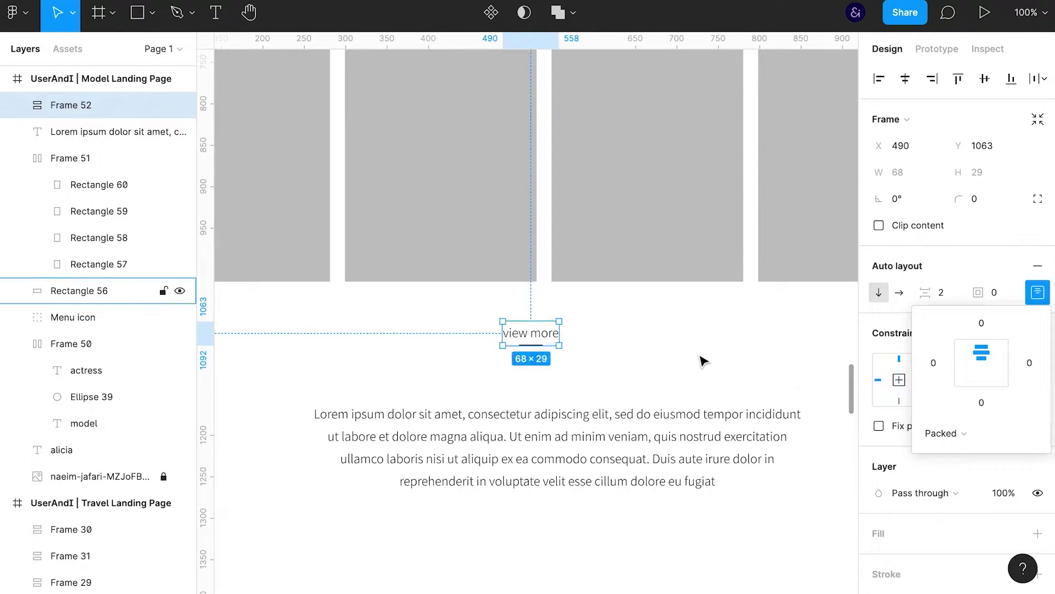
pyautogui.click(716, 356)
pyautogui.click(530, 333)
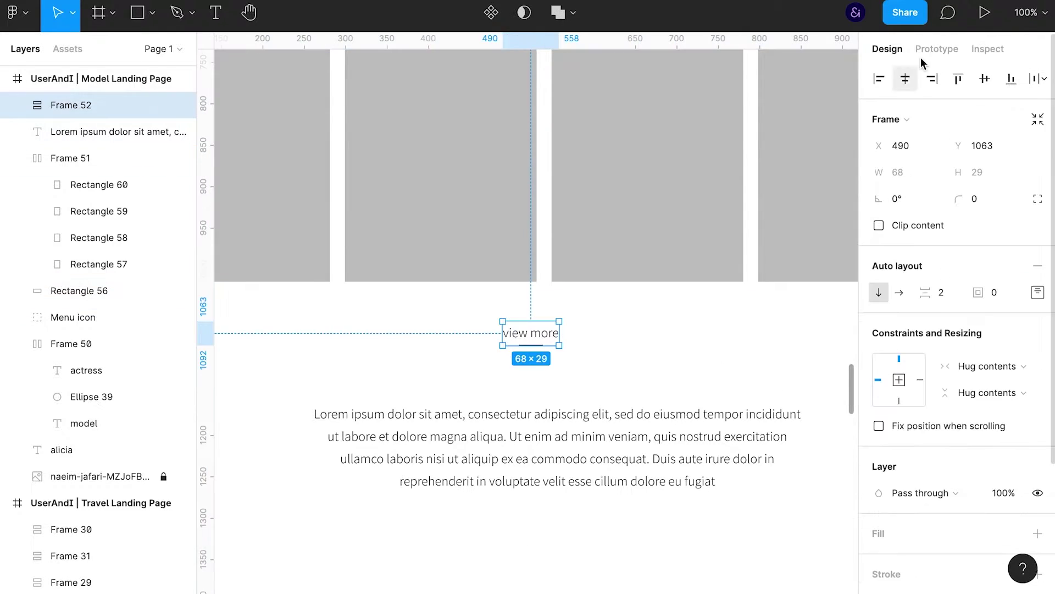
pyautogui.click(906, 79)
pyautogui.hotkey('ctrl', '\\')
# - Try wrapping the image row and 'view more' in auto layout, then undo it
pyautogui.scroll(2, 876, 273)
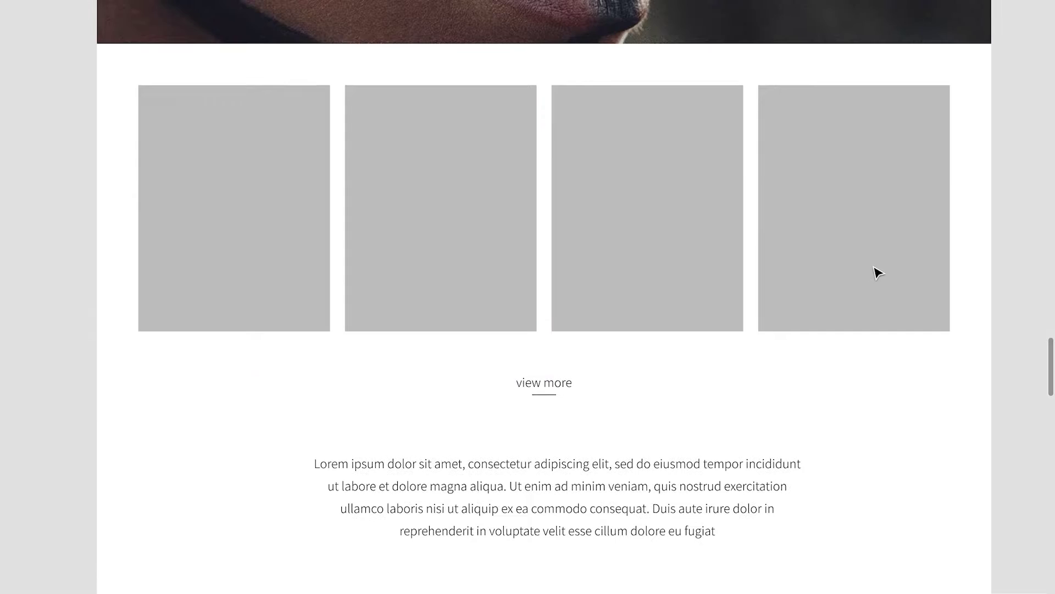
pyautogui.scroll(3, 715, 385)
pyautogui.click(578, 394)
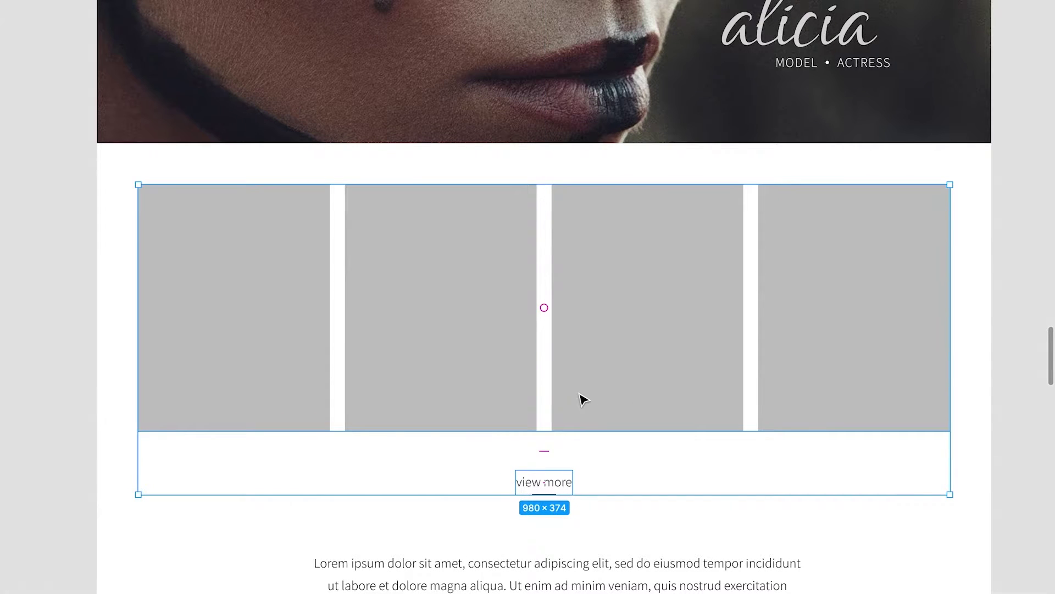
pyautogui.hotkey('ctrl', '\\')
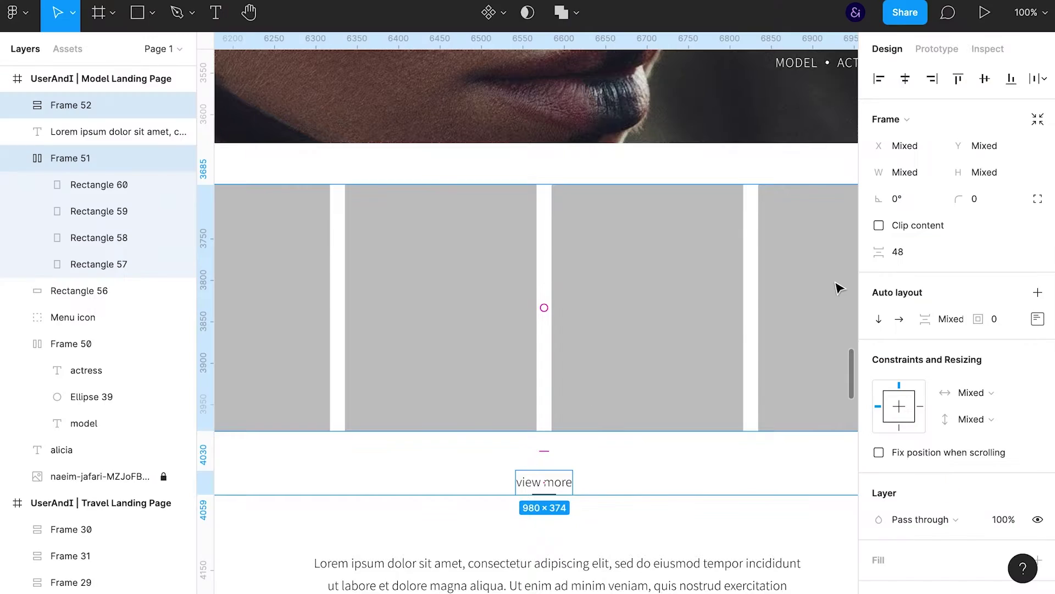
pyautogui.click(1036, 295)
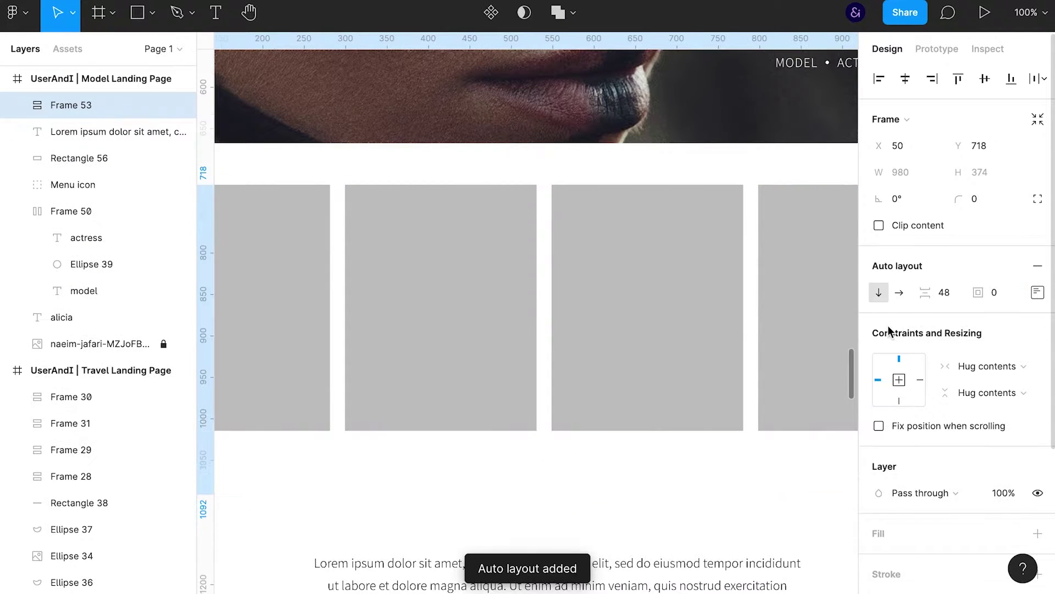
pyautogui.hotkey('ctrl', 'z')
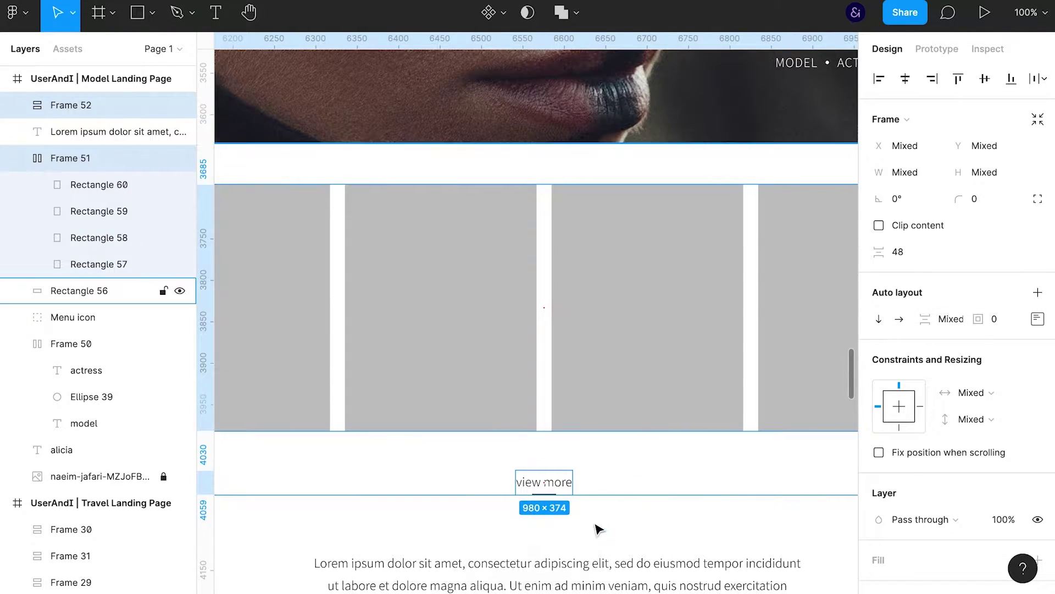
# - Group Frames 51 and 52 into centred auto-layout Frame 45 with 38 spacing
pyautogui.click(601, 475)
pyautogui.click(547, 379)
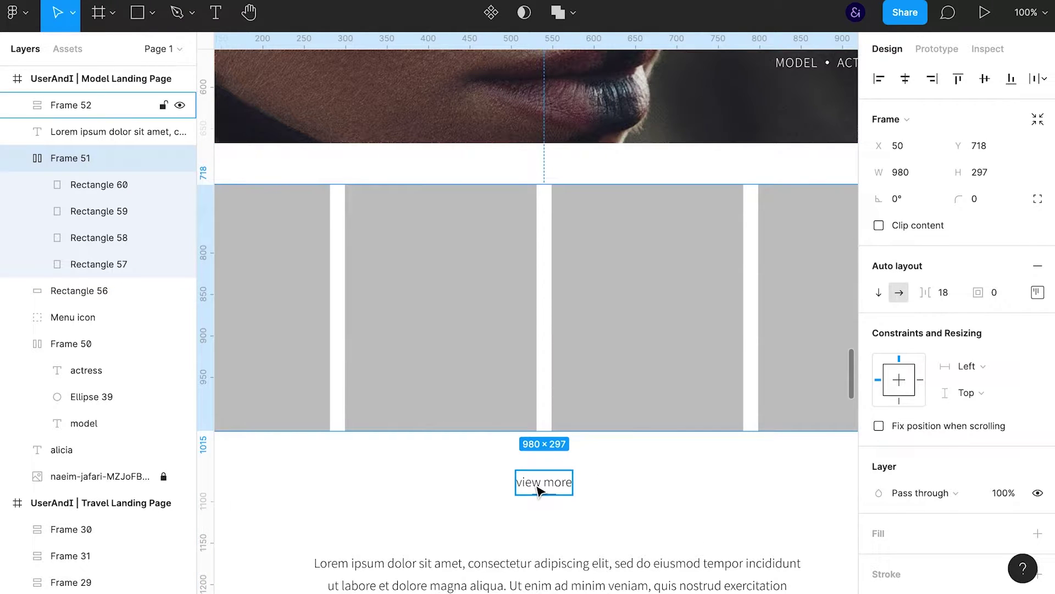
pyautogui.keyDown('shift'); pyautogui.click(540, 489); pyautogui.keyUp('shift')
pyautogui.hotkey('ctrl', 'g')
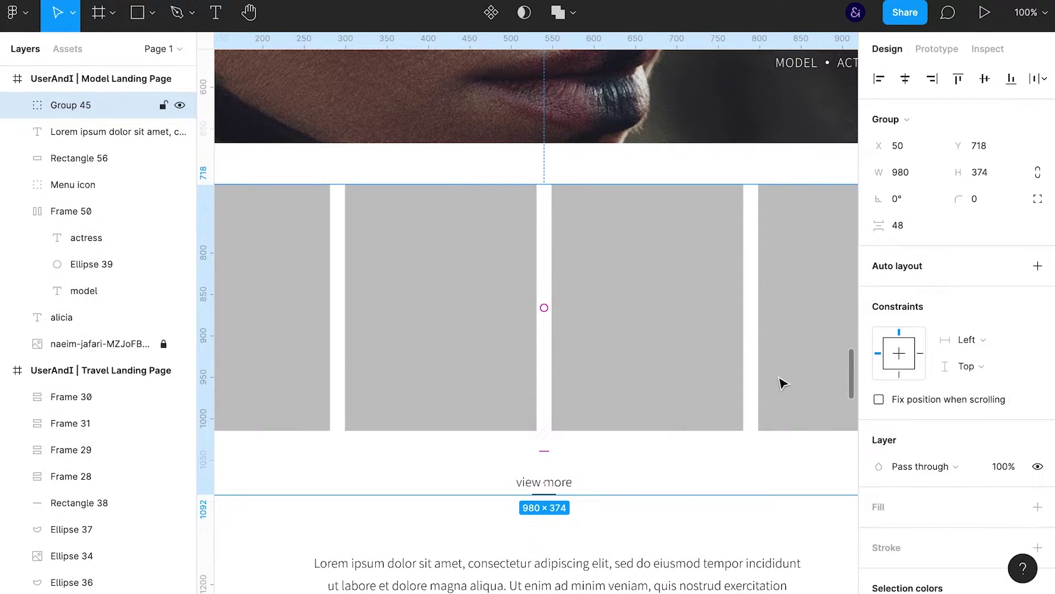
pyautogui.click(1037, 266)
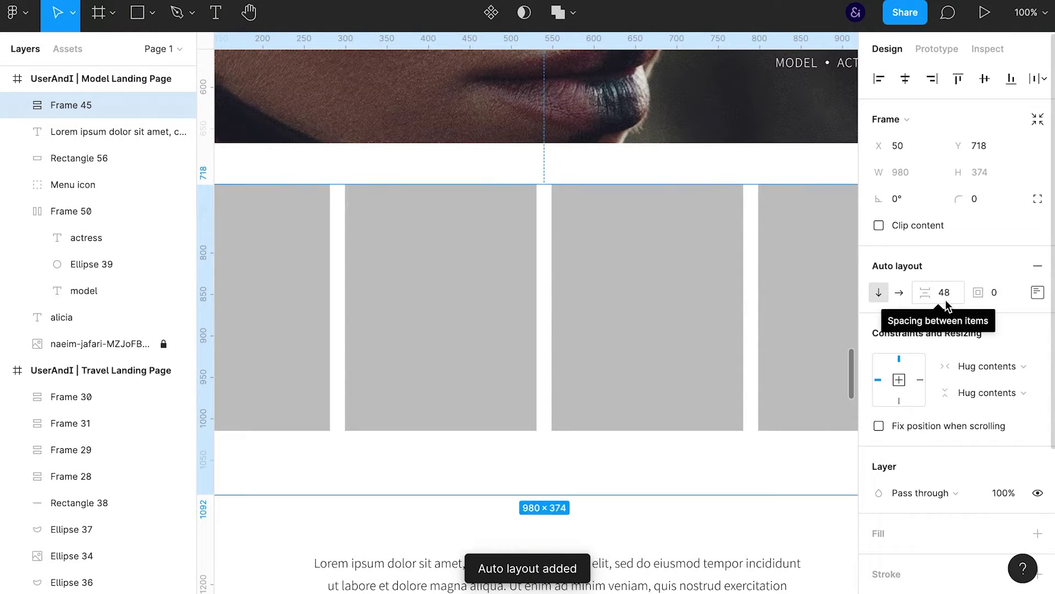
pyautogui.click(1038, 292)
pyautogui.click(980, 349)
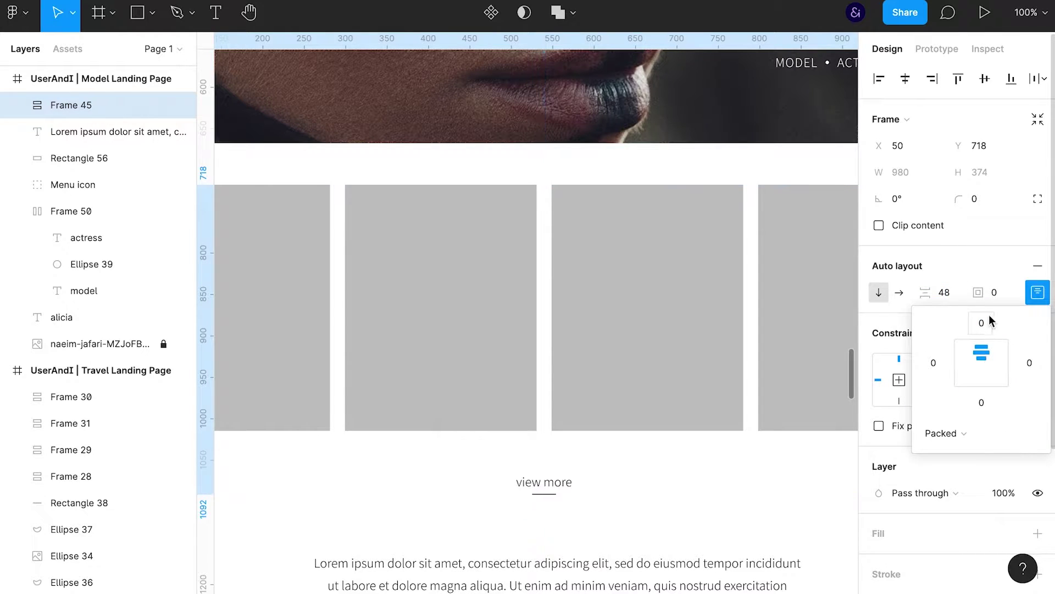
pyautogui.click(943, 291)
pyautogui.write('38')
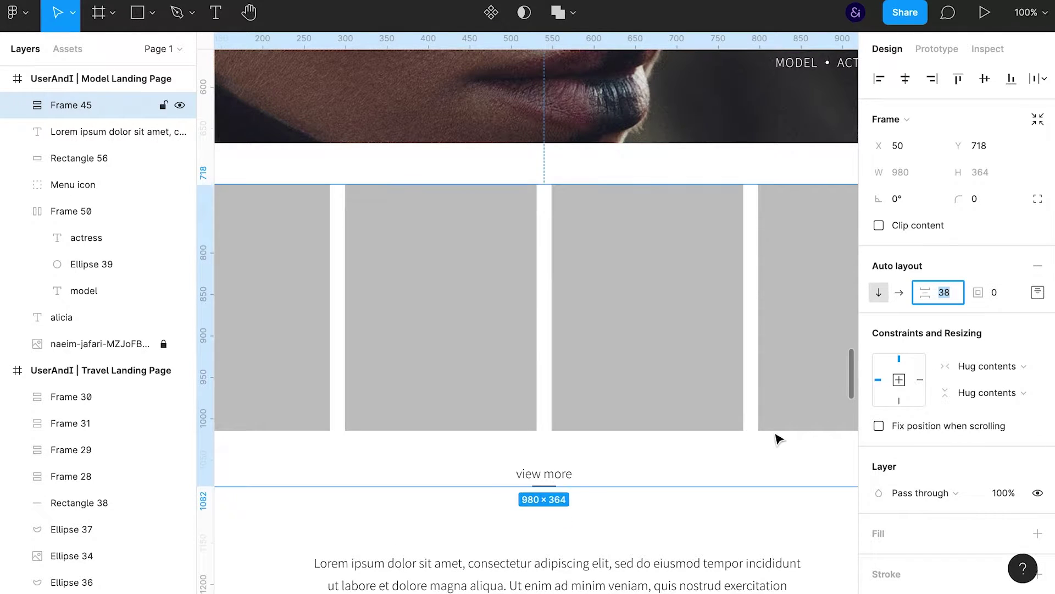
pyautogui.hotkey('ctrl', '\\')
pyautogui.hotkey('shift', '0')
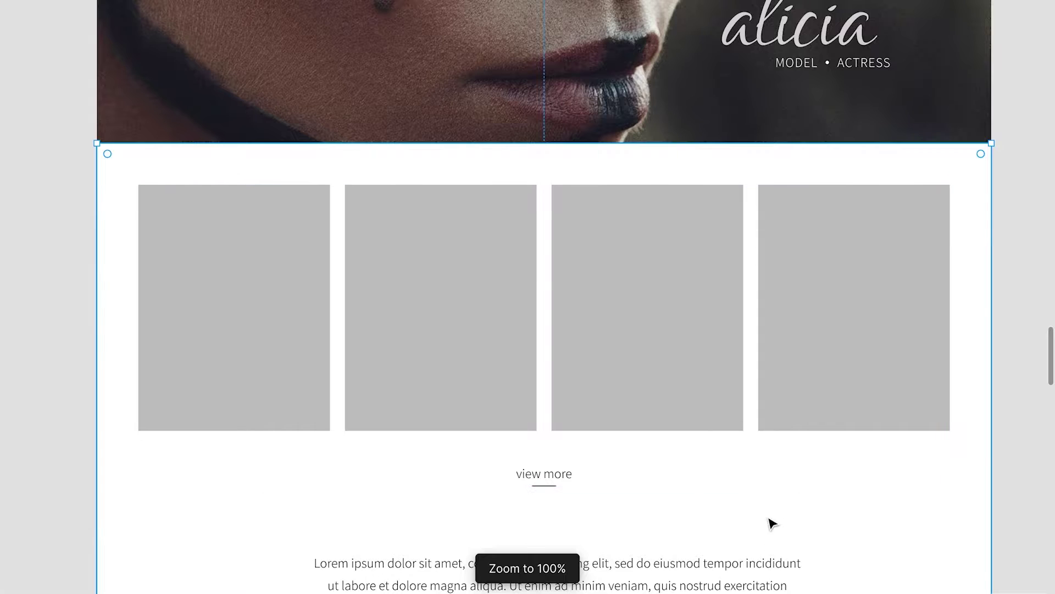
# - Move the Lorem paragraph into Frame 45 between the image row and 'view more'
pyautogui.scroll(6, 770, 523)
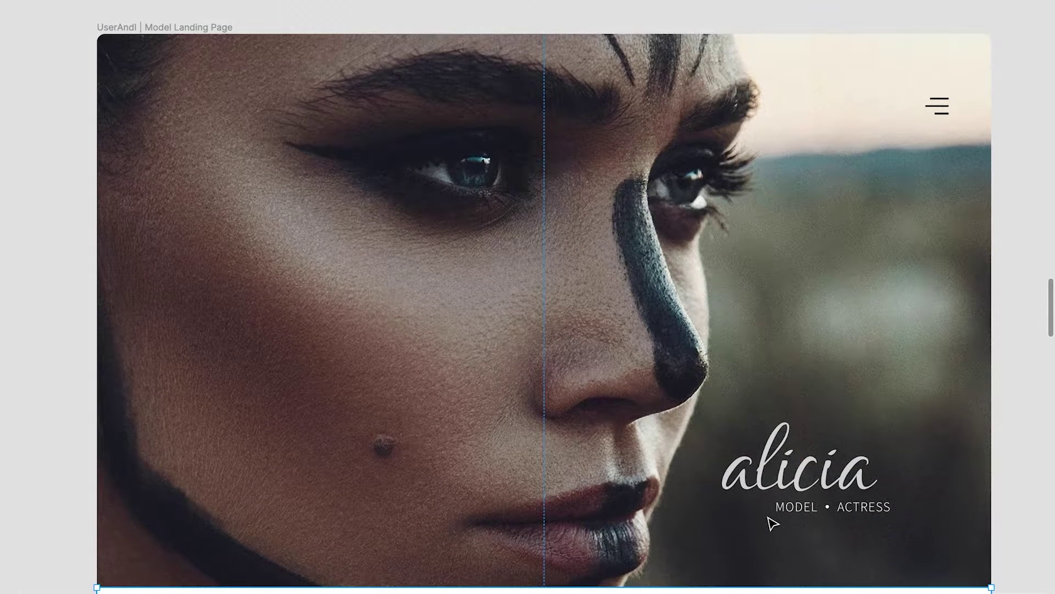
pyautogui.scroll(-5, 770, 523)
pyautogui.scroll(-4, 770, 523)
pyautogui.scroll(-3, 770, 523)
pyautogui.click(682, 419)
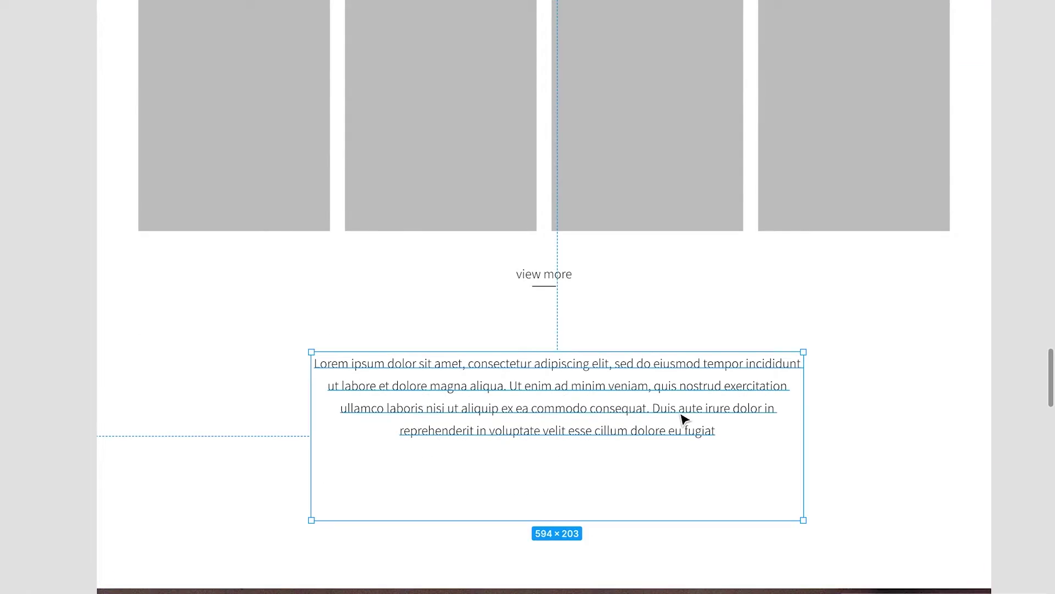
pyautogui.hotkey('ctrl', '\\')
pyautogui.moveTo(682, 418); pyautogui.dragTo(669, 419)
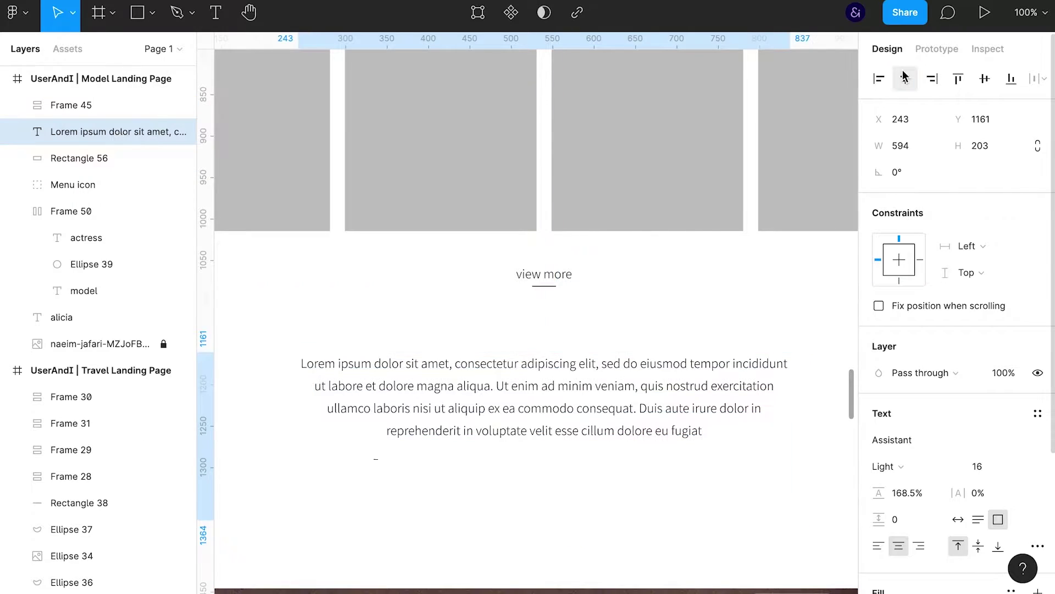
pyautogui.hotkey('ctrl', '\\')
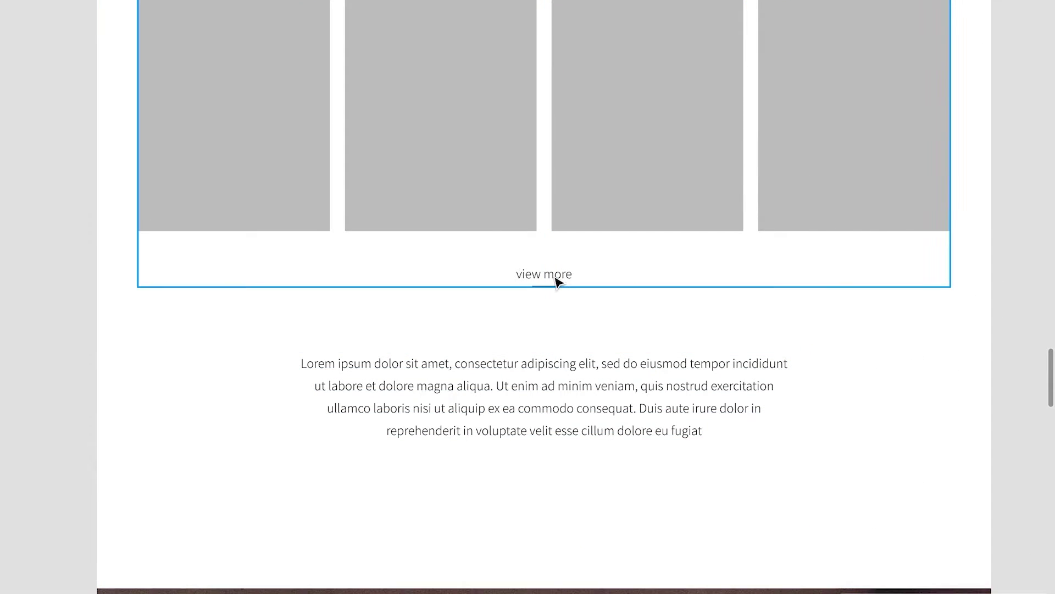
pyautogui.click(571, 390)
pyautogui.moveTo(575, 405); pyautogui.dragTo(574, 296)
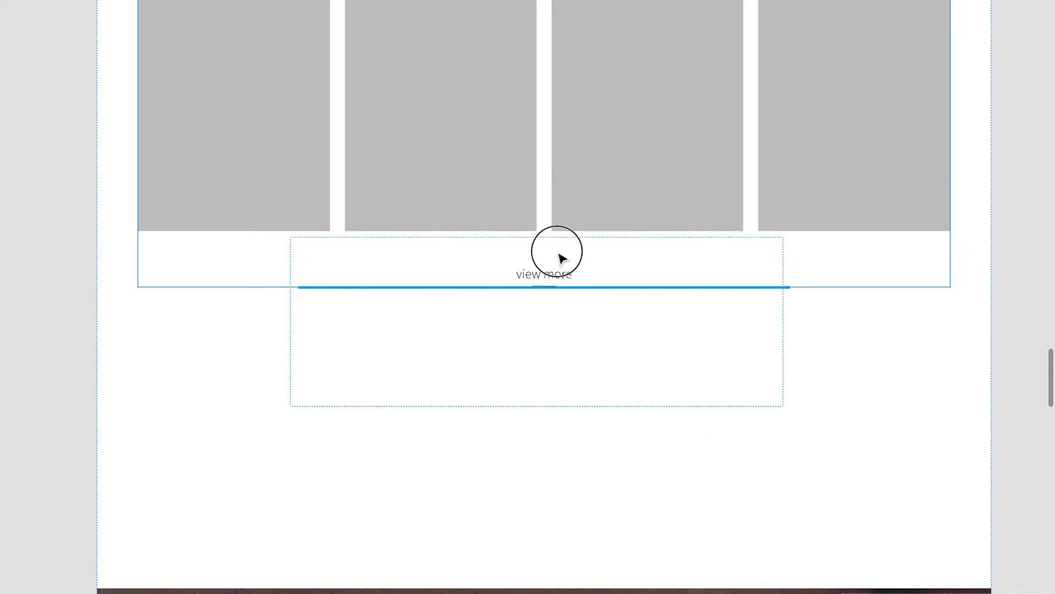
# - Set the paragraph's height resizing to Hug contents, making it 594×108
pyautogui.hotkey('ctrl', '\\')
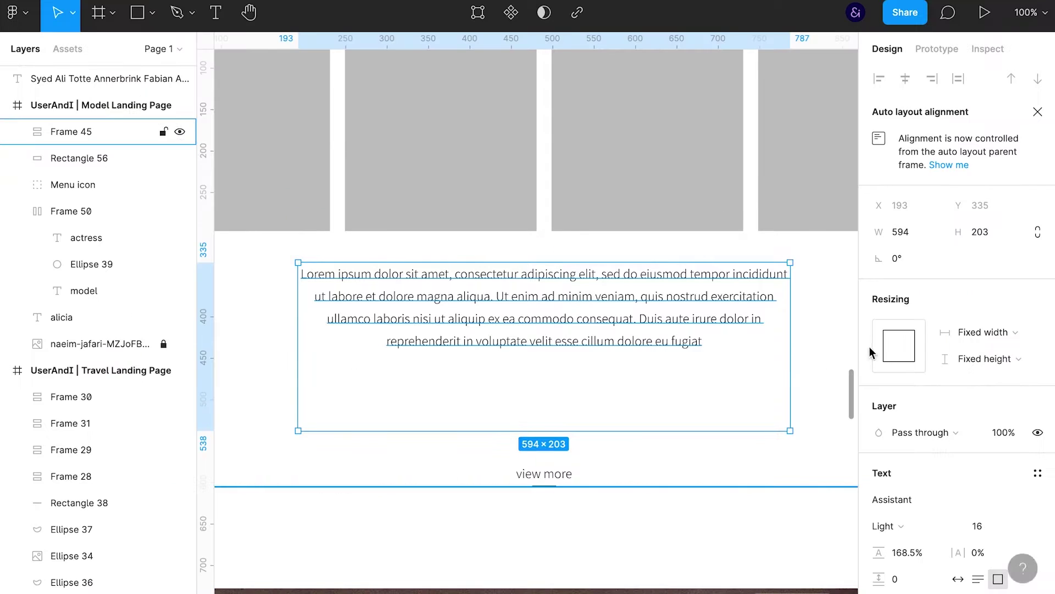
pyautogui.click(973, 359)
pyautogui.click(990, 379)
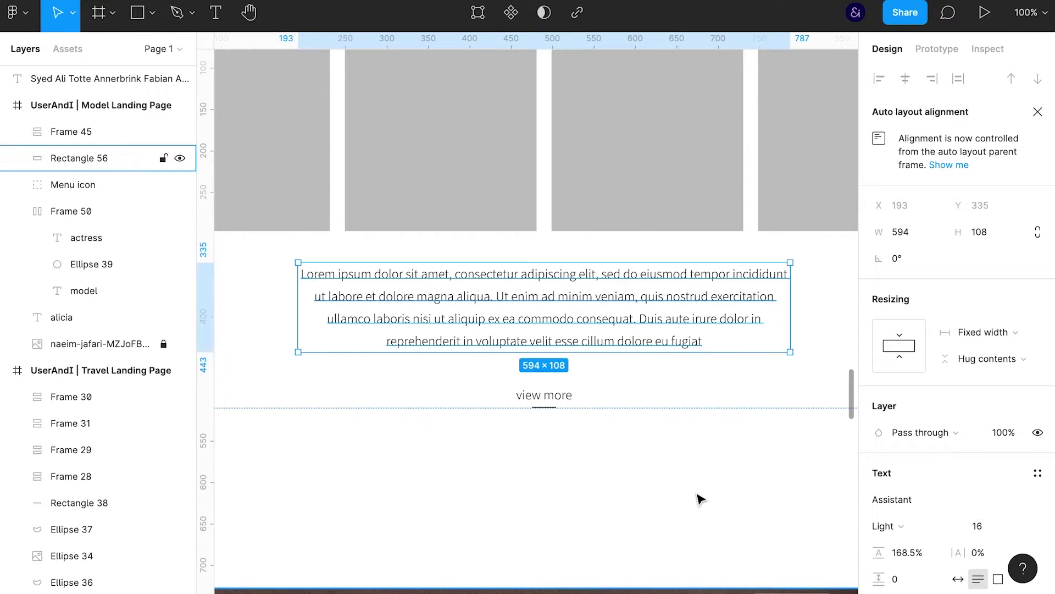
pyautogui.press('Escape')
pyautogui.hotkey('ctrl', '\\')
# - Extend the section frame downward and zoom to fit the gallery section
pyautogui.scroll(3, 720, 422)
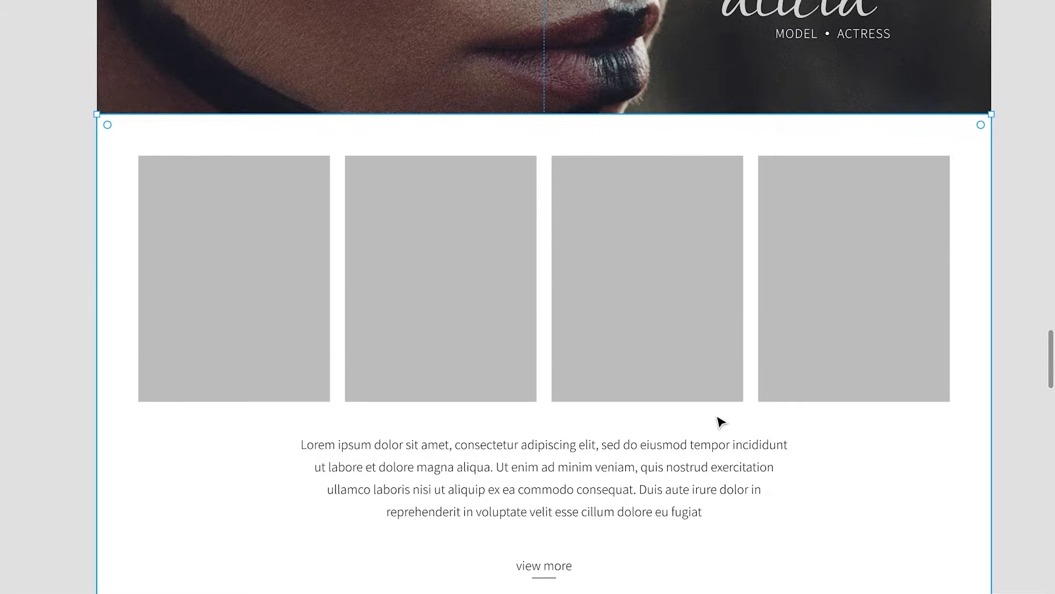
pyautogui.scroll(-1, 721, 422)
pyautogui.scroll(-3, 721, 422)
pyautogui.scroll(-3, 883, 327)
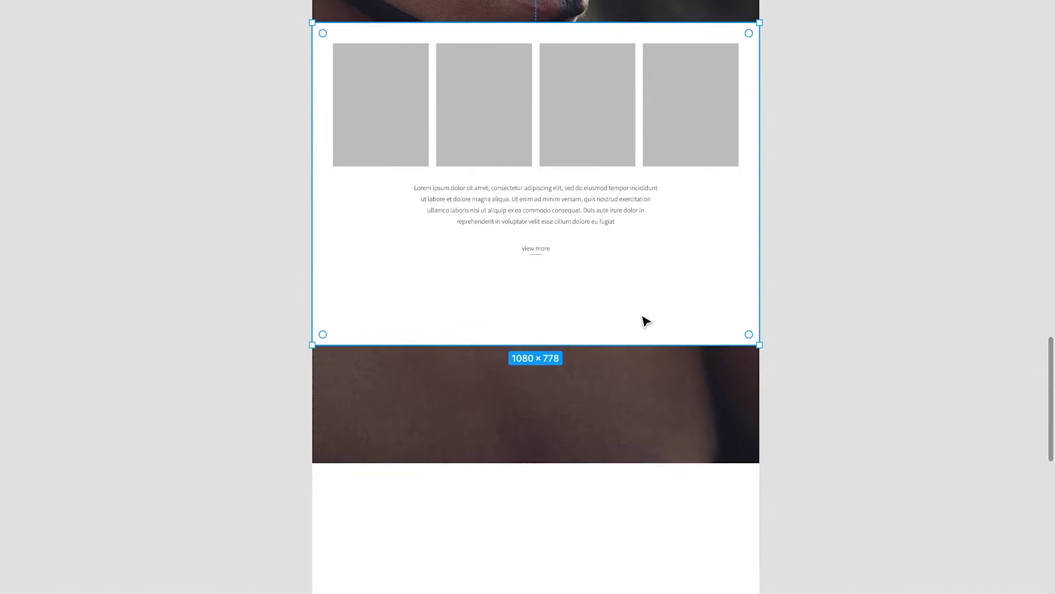
pyautogui.moveTo(600, 342); pyautogui.dragTo(605, 519)
pyautogui.click(835, 304)
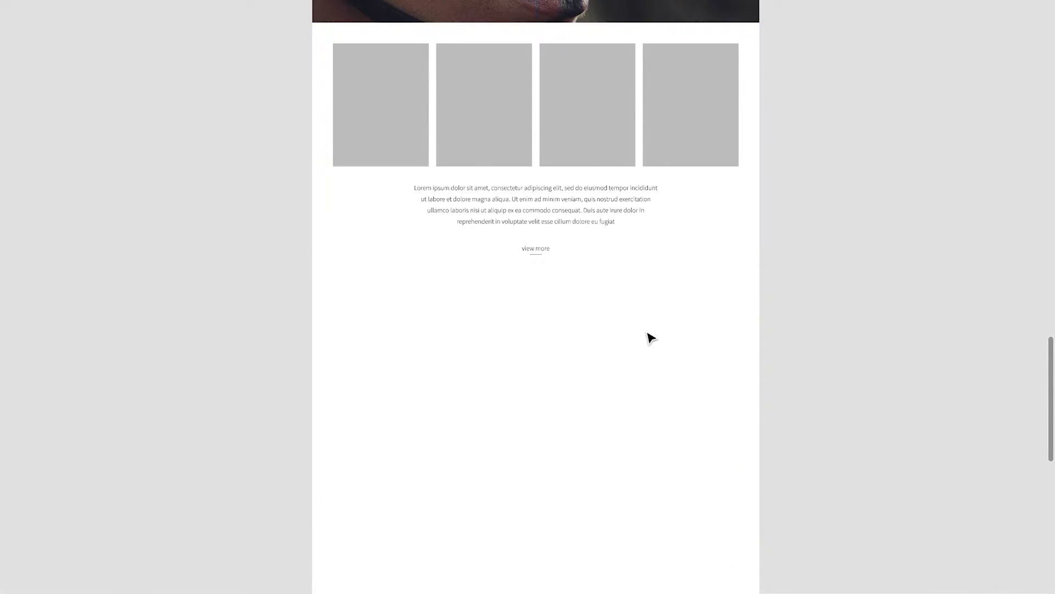
pyautogui.scroll(3, 643, 371)
pyautogui.hotkey('ctrl', '3')
pyautogui.scroll(-5, 652, 368)
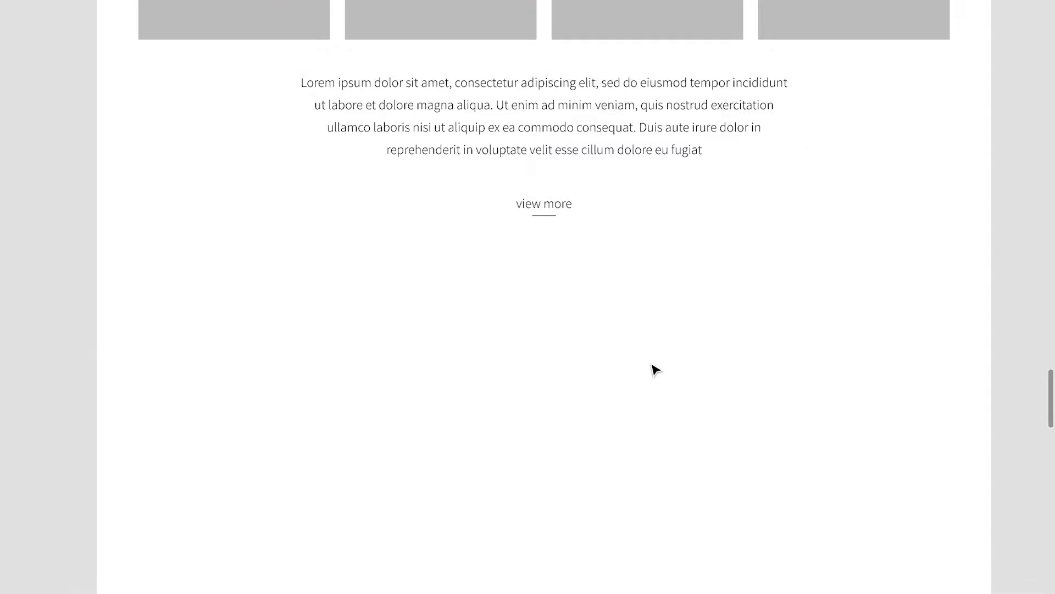
pyautogui.scroll(-2, 654, 369)
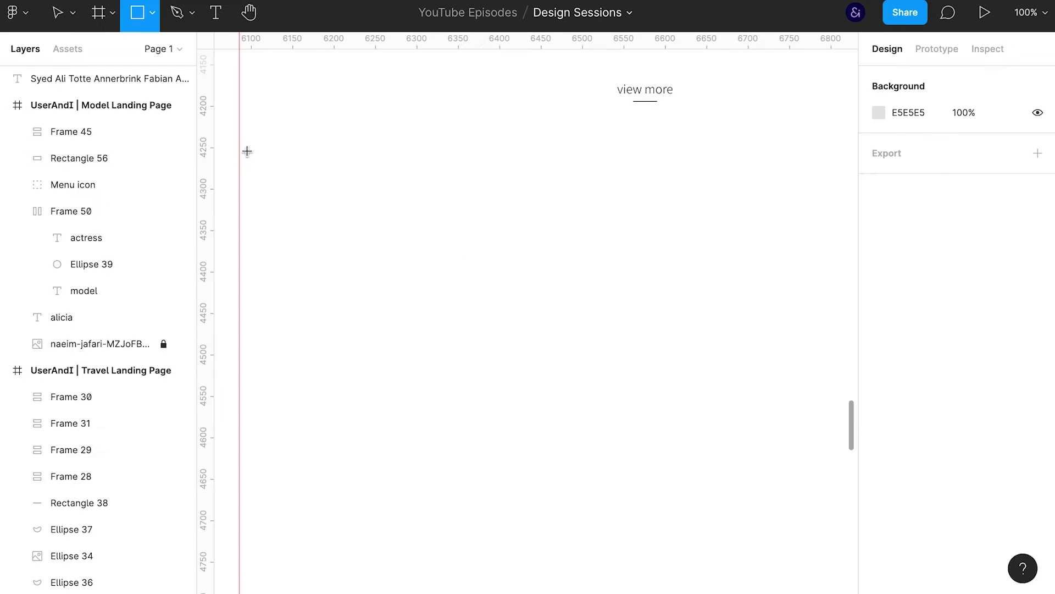
# - Draw a gray 682×524 rectangle below 'view more' with an empty text box to its right
pyautogui.moveTo(240, 141)
pyautogui.mouseDown()
pyautogui.moveTo(613, 445)
pyautogui.moveTo(686, 563)
pyautogui.moveTo(710, 572)
pyautogui.mouseUp()
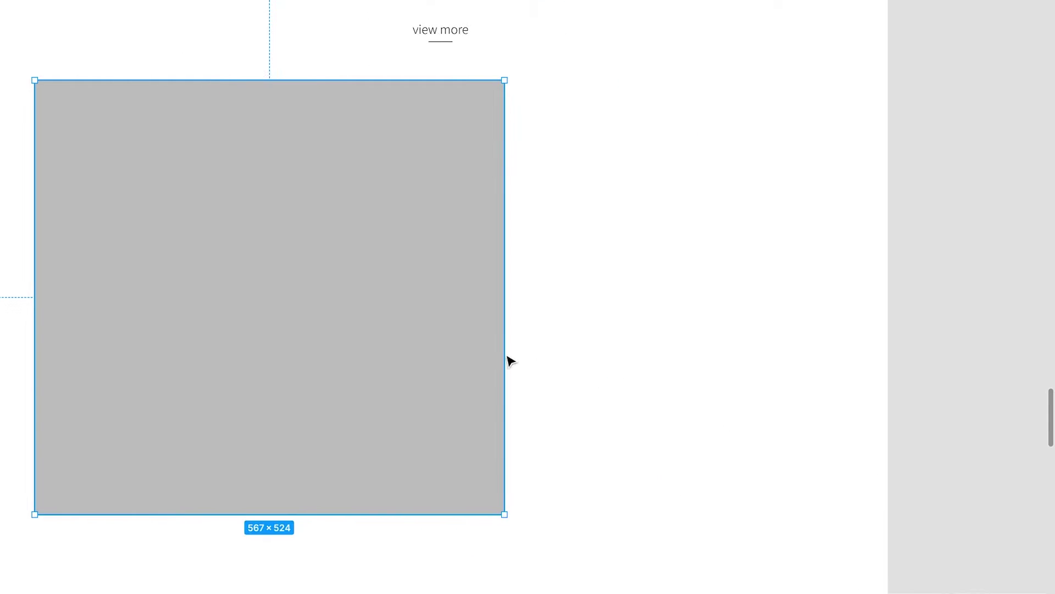
pyautogui.moveTo(509, 357); pyautogui.dragTo(633, 355)
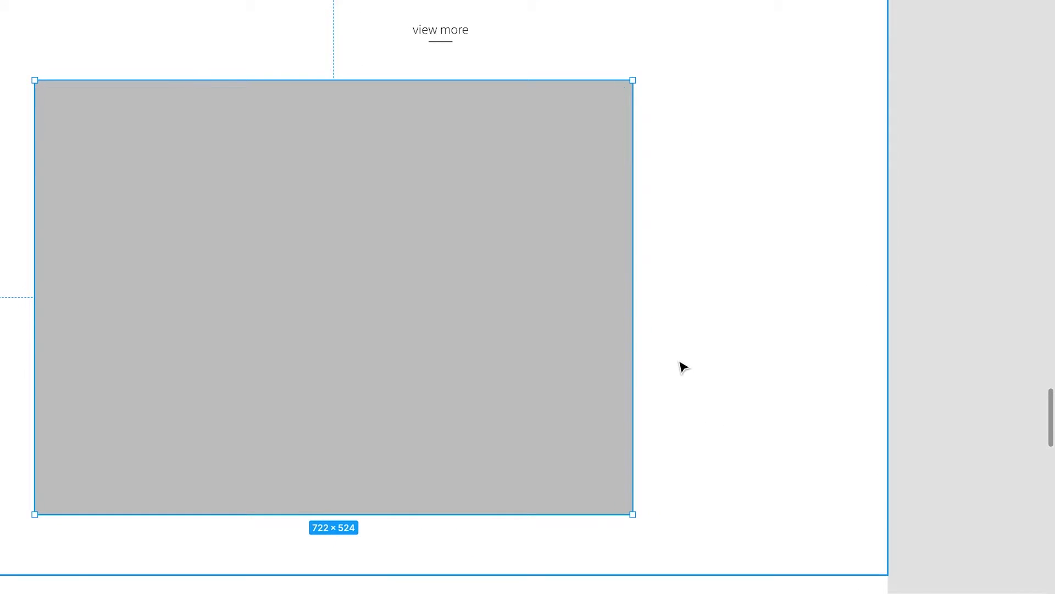
pyautogui.hotkey('shift', 'r')
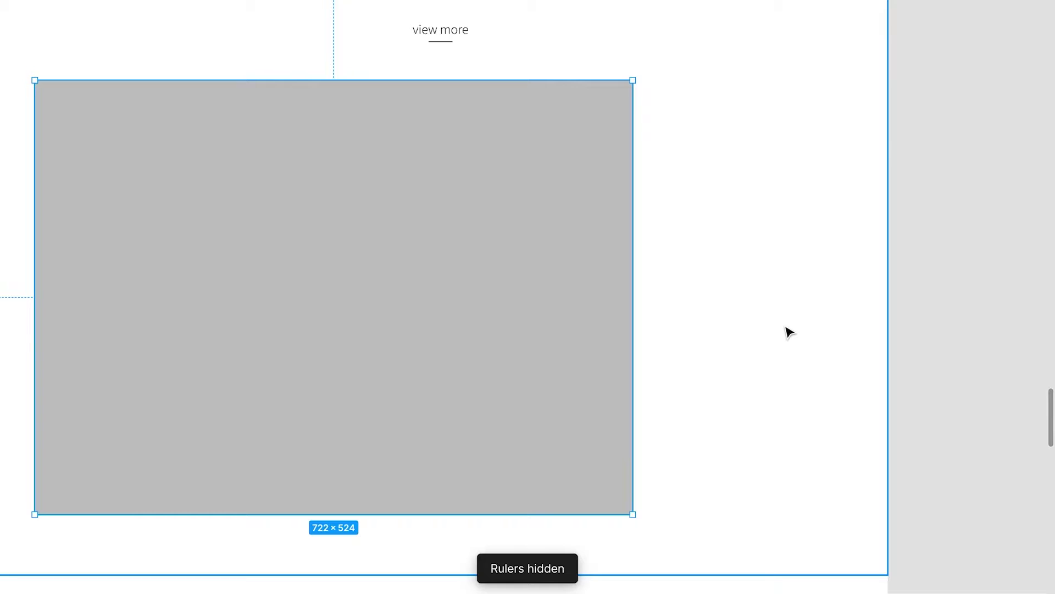
pyautogui.hotkey('ctrl', '\\')
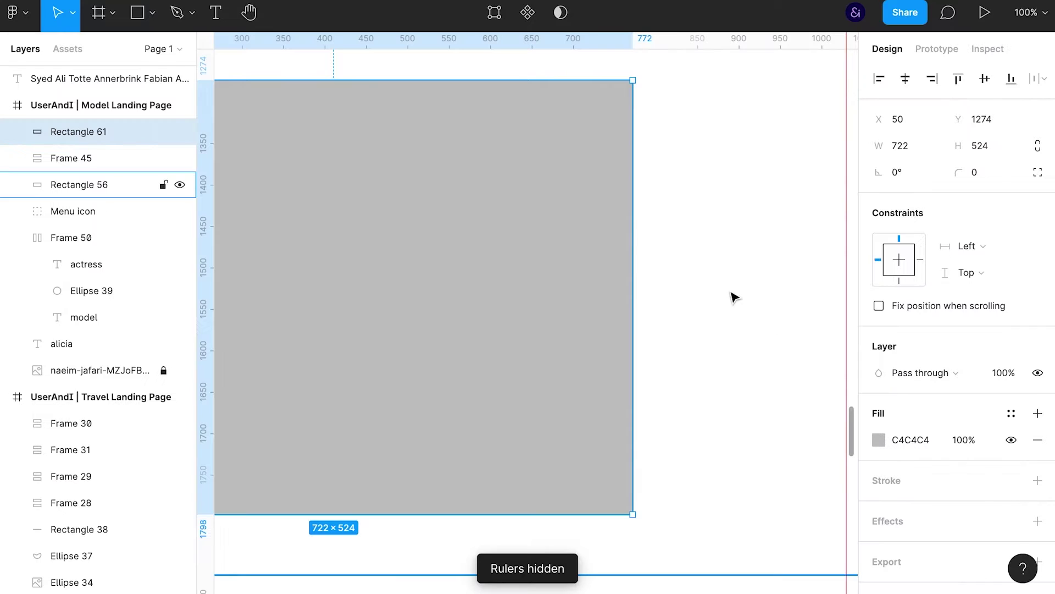
pyautogui.moveTo(632, 280); pyautogui.dragTo(599, 280)
pyautogui.moveTo(680, 276); pyautogui.dragTo(698, 431)
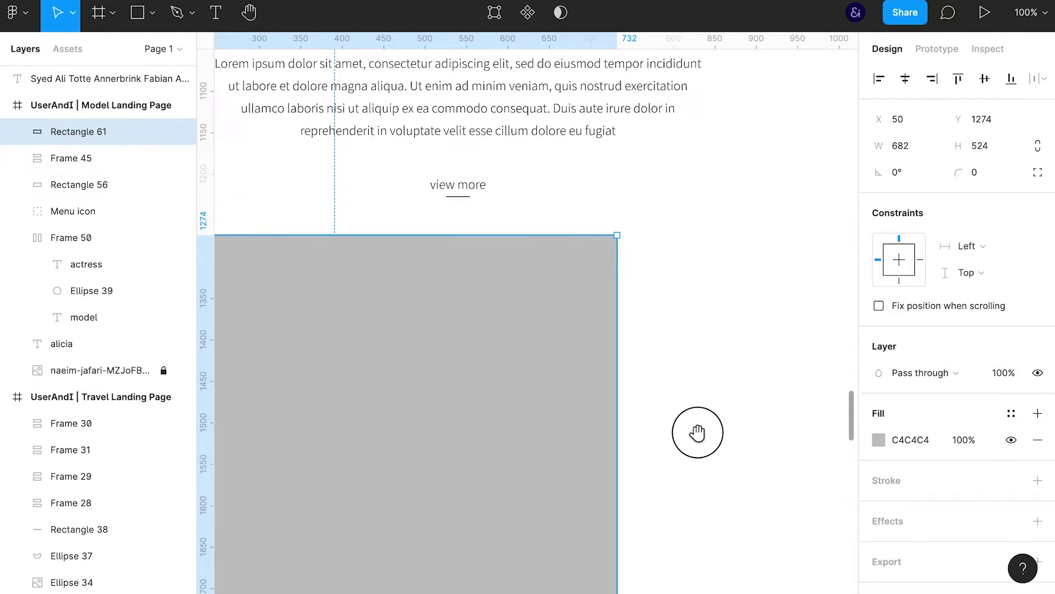
pyautogui.moveTo(744, 400); pyautogui.dragTo(593, 312)
pyautogui.press('t')
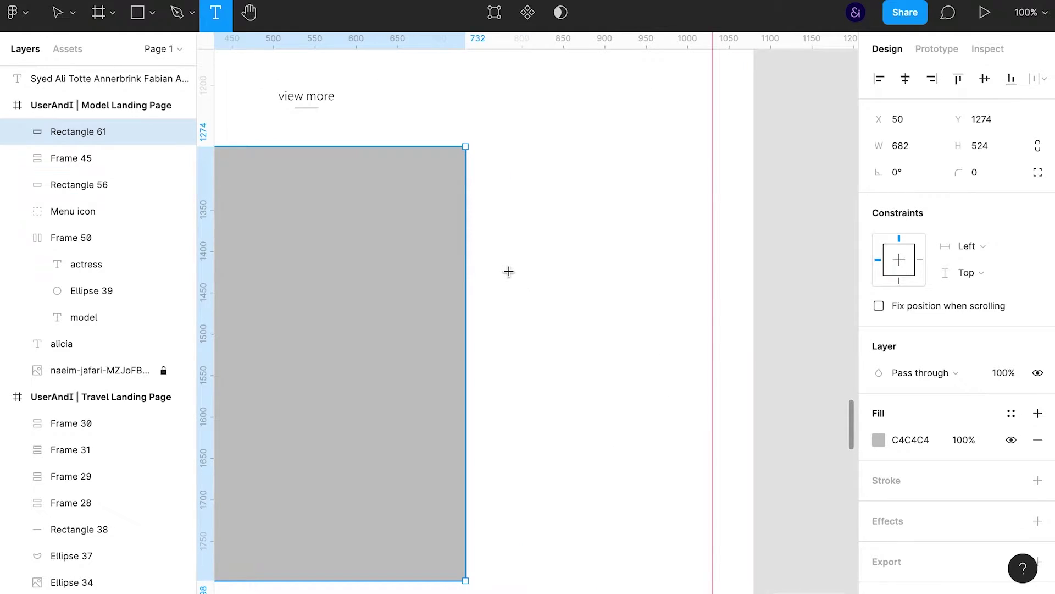
pyautogui.moveTo(509, 270); pyautogui.dragTo(687, 438)
# - Copy the Lorem text from 'veniam' to the end and lock background Rectangle 56
pyautogui.scroll(5, 566, 297)
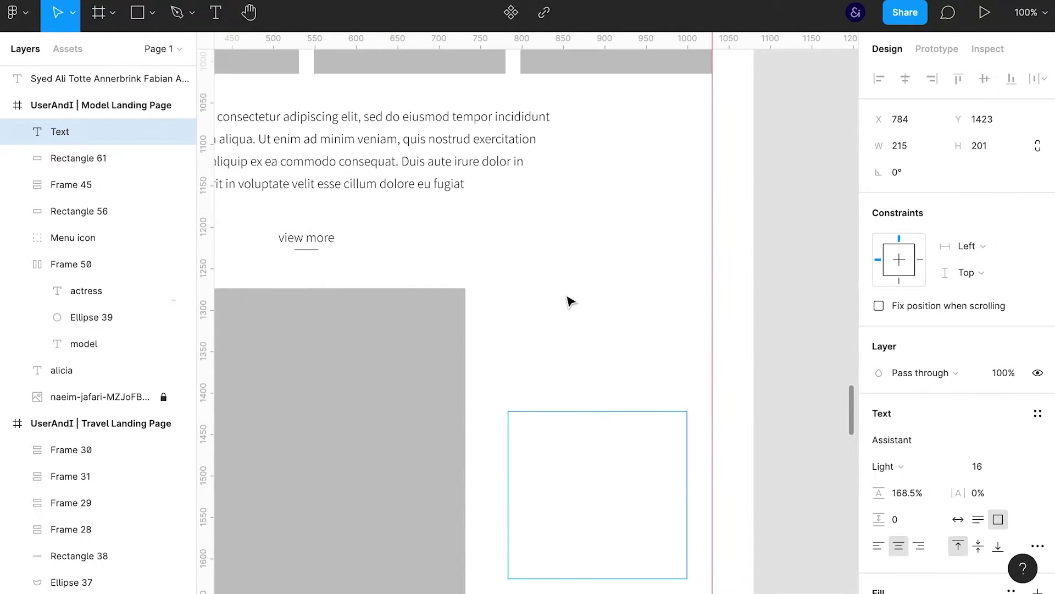
pyautogui.doubleClick(383, 140)
pyautogui.moveTo(385, 140); pyautogui.dragTo(499, 230)
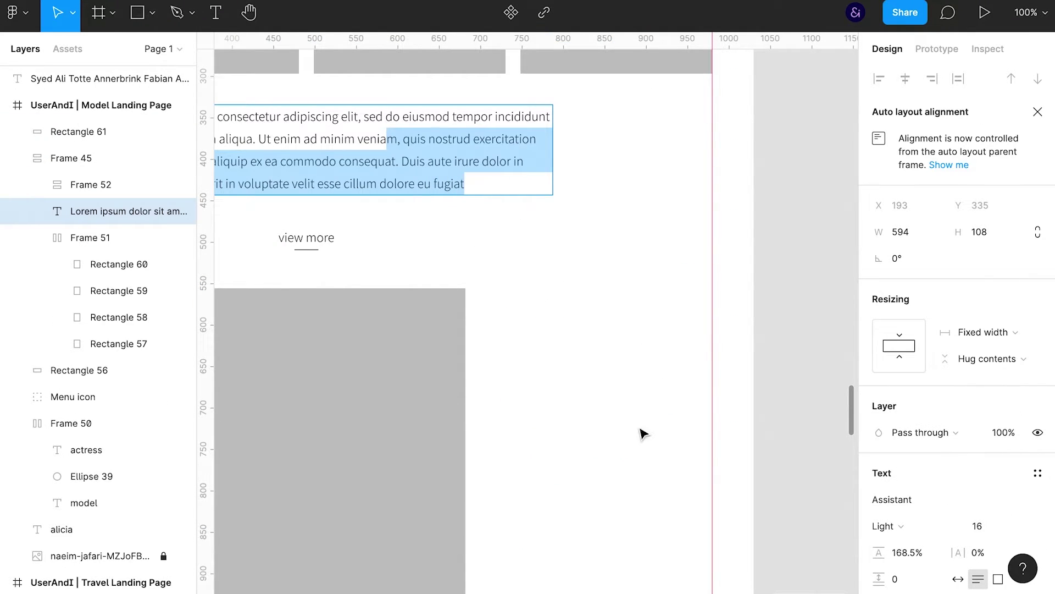
pyautogui.press('Escape')
pyautogui.click(625, 488)
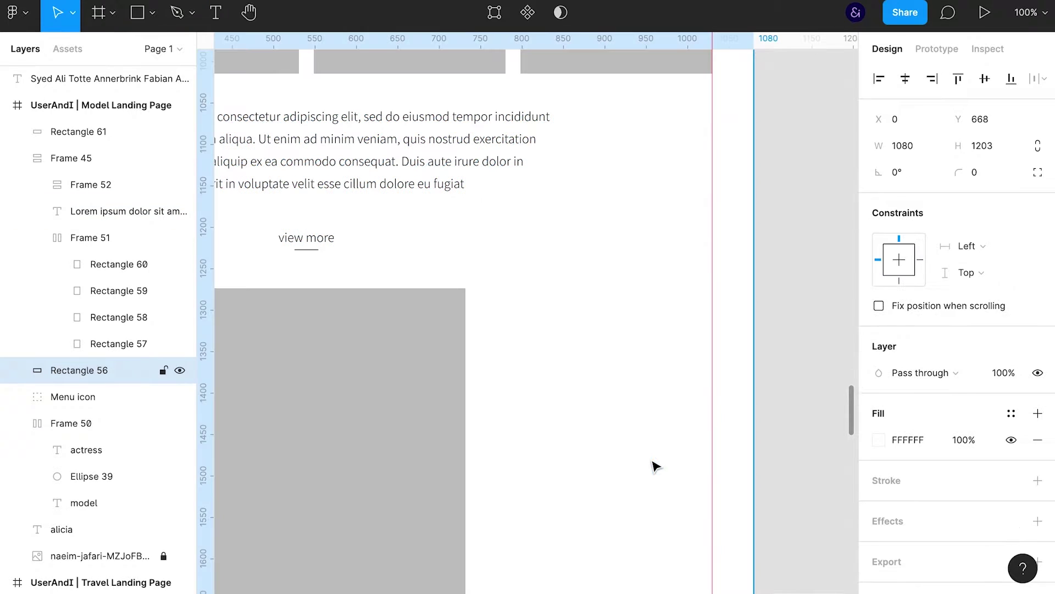
pyautogui.scroll(-5, 393, 353)
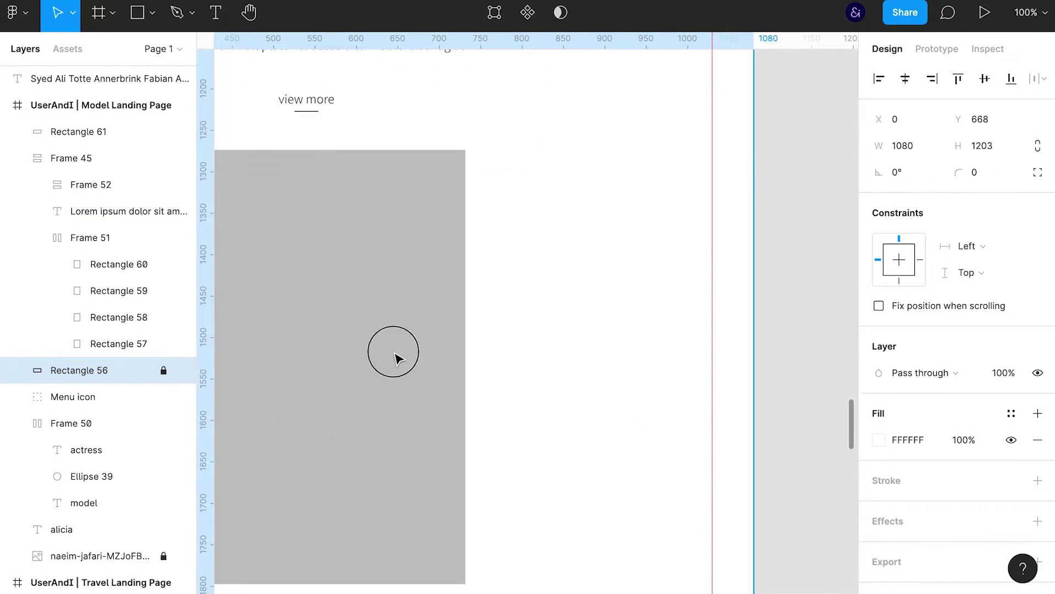
pyautogui.click(393, 354)
# - Paste the copied text beside Rectangle 61 and wrap both in horizontal auto-layout Frame 53
pyautogui.press('t')
pyautogui.moveTo(513, 294); pyautogui.dragTo(690, 443)
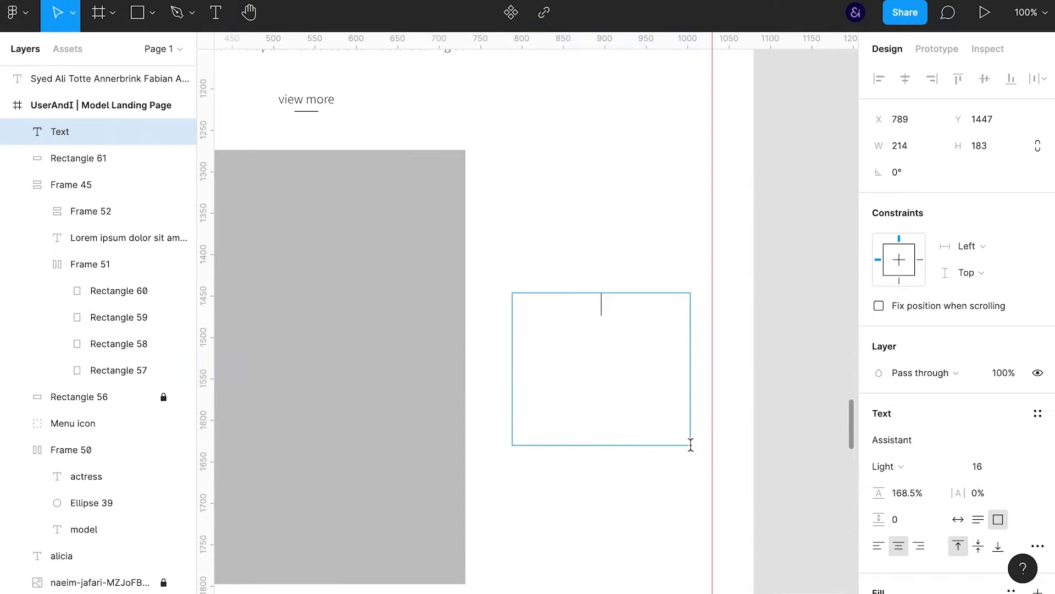
pyautogui.write('m, quis nostrud exercitation ullamco laboris nisi ut aliquip ex ea commodo consequat. Duis aute irure dolor in reprehenderit in voluptate velit esse cillum dolore eu fugiat')
pyautogui.press('Escape')
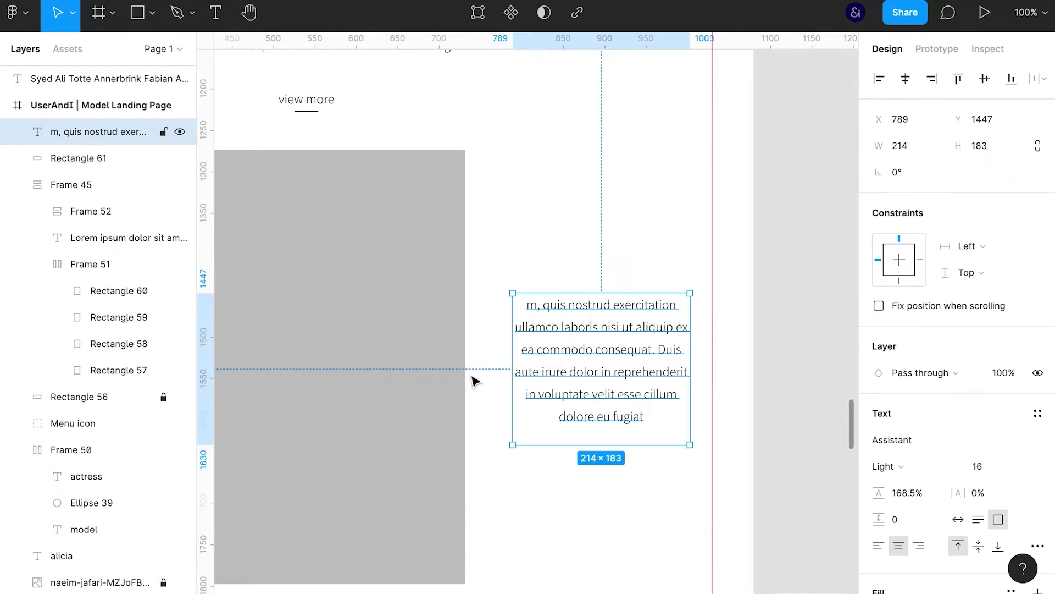
pyautogui.keyDown('shift'); pyautogui.click(440, 394); pyautogui.keyUp('shift')
pyautogui.click(1038, 239)
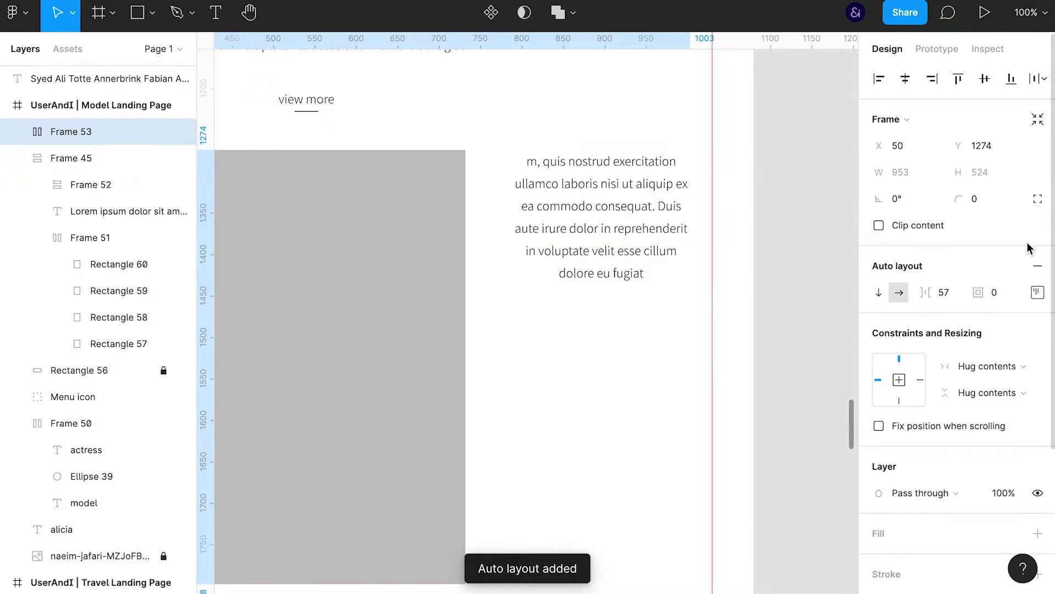
pyautogui.click(1038, 292)
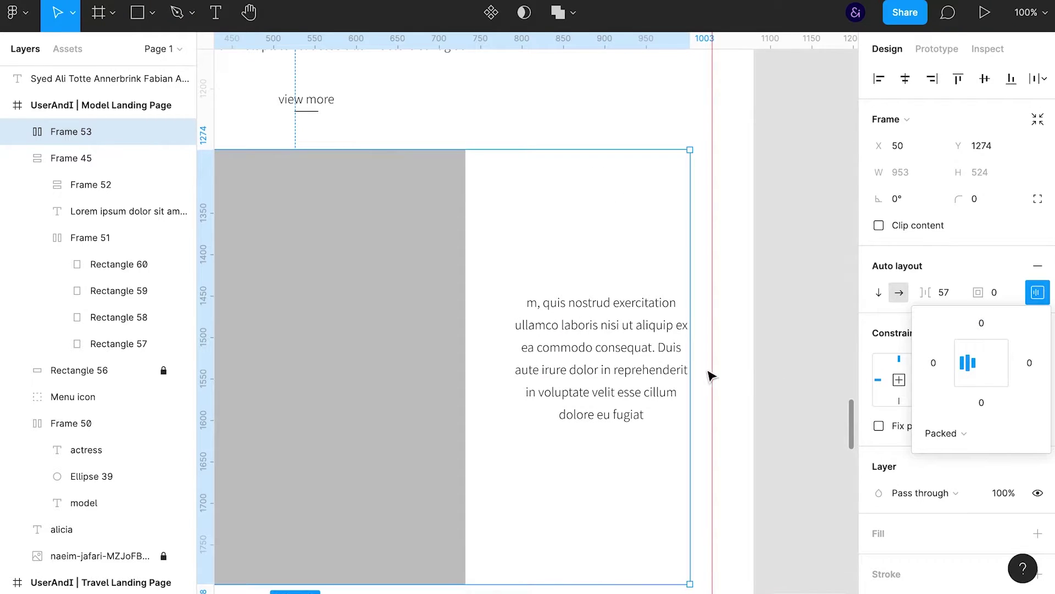
# - Widen Frame 53 to 980 and spread the rectangle and text apart evenly
pyautogui.moveTo(691, 365); pyautogui.dragTo(712, 367)
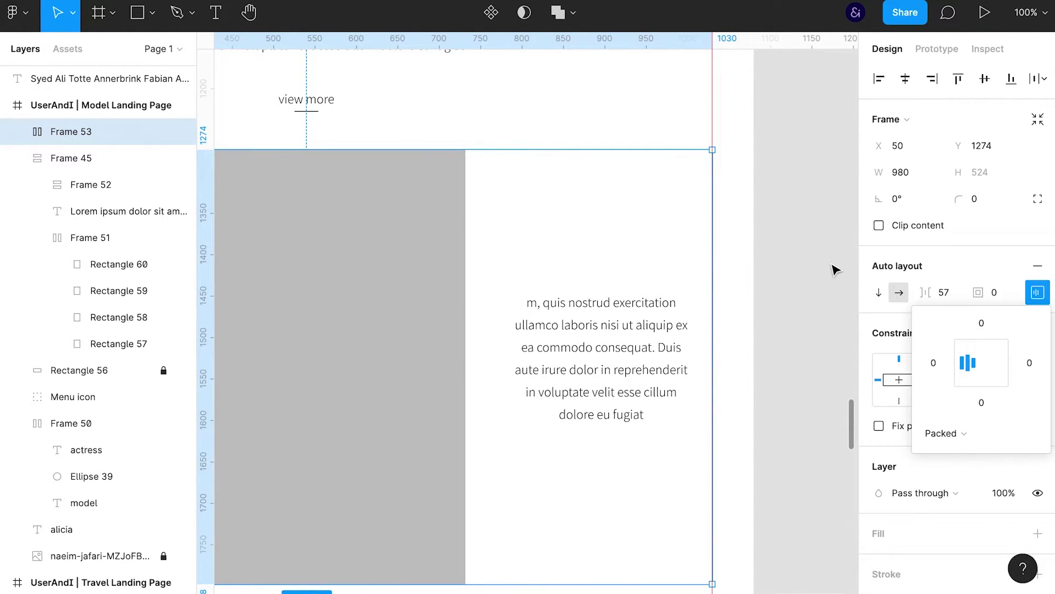
pyautogui.click(799, 313)
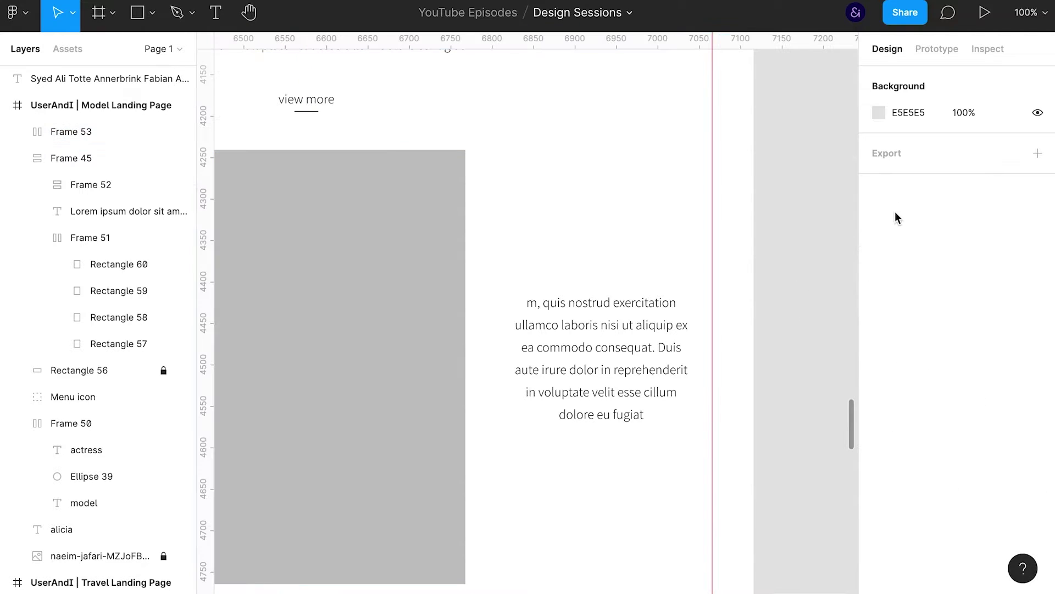
pyautogui.click(522, 444)
pyautogui.click(1038, 292)
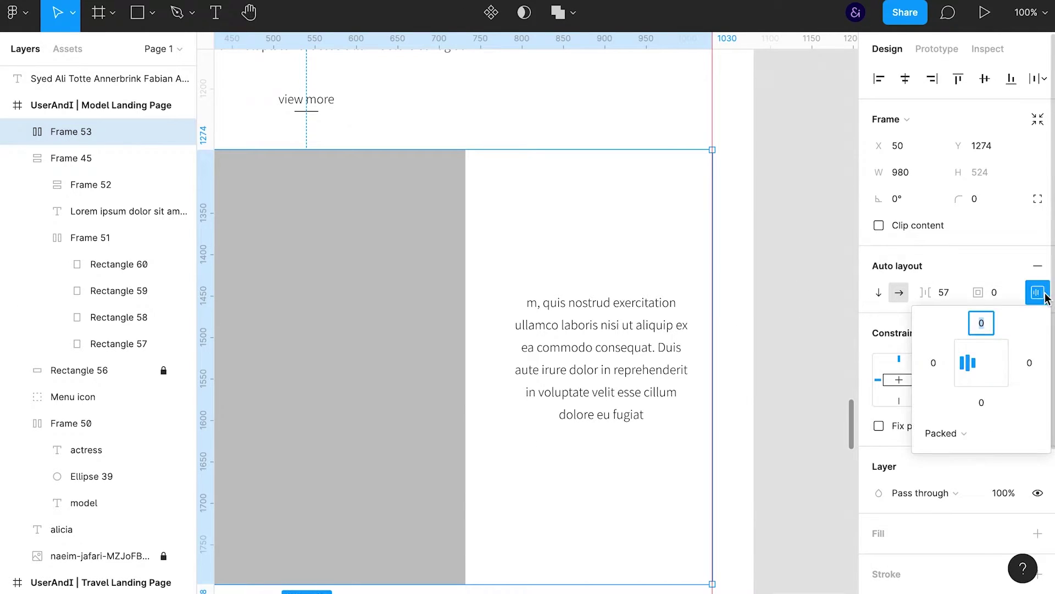
pyautogui.click(962, 434)
pyautogui.click(962, 449)
pyautogui.click(792, 457)
# - Widen the gray rectangle in Frame 53 to 712×524
pyautogui.moveTo(608, 440); pyautogui.dragTo(737, 377)
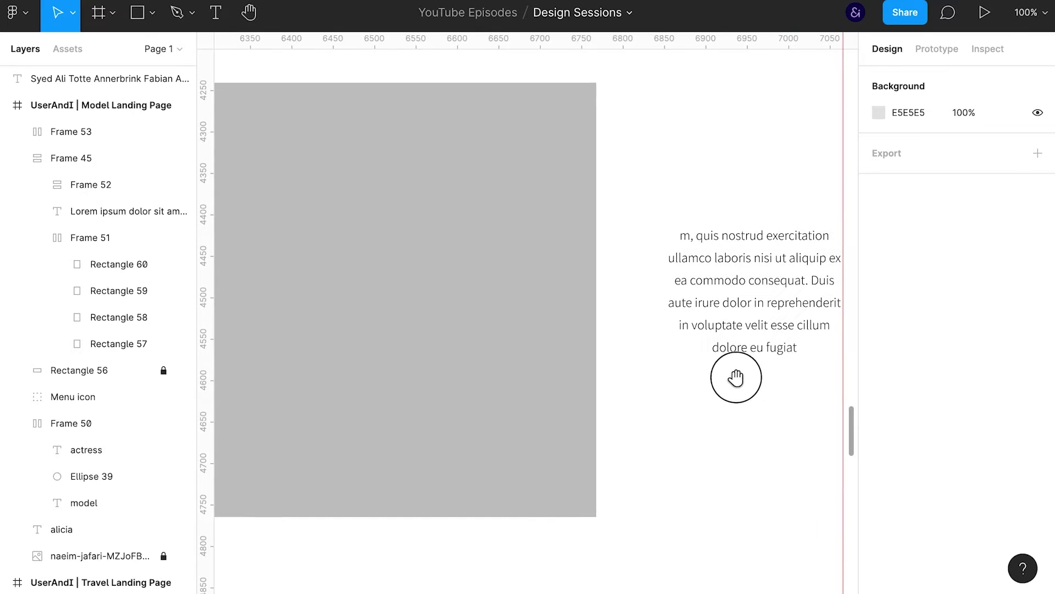
pyautogui.click(552, 365)
pyautogui.moveTo(598, 353); pyautogui.dragTo(632, 548)
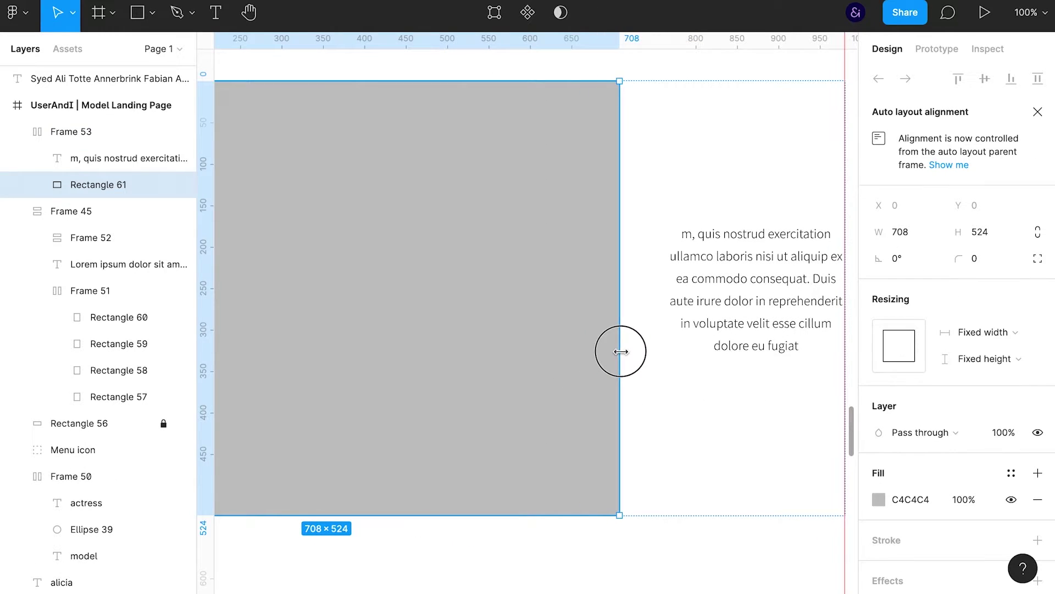
pyautogui.click(636, 555)
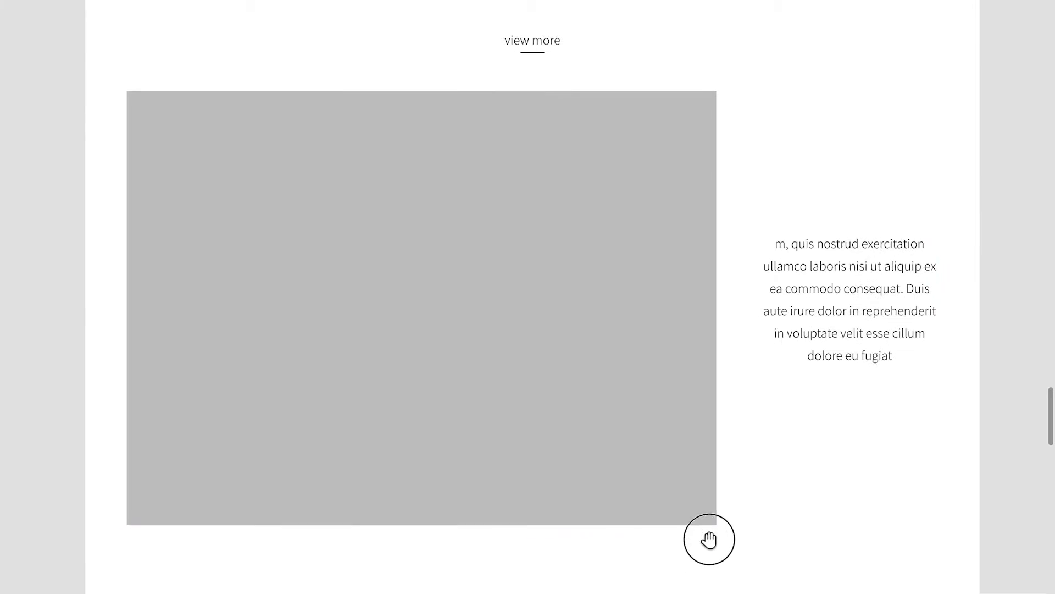
# - Increase the gap between Frame 45 and Frame 53 to 76, then preview without the interface
pyautogui.scroll(3, 710, 495)
pyautogui.scroll(2, 693, 416)
pyautogui.scroll(3, 694, 416)
pyautogui.click(648, 380)
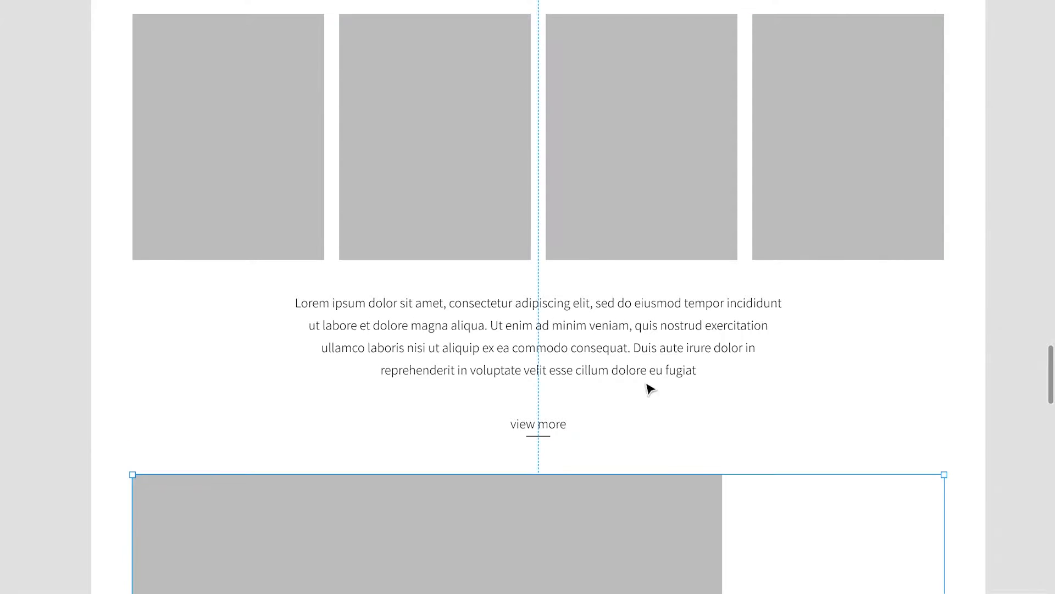
pyautogui.hotkey('ctrl', '\\')
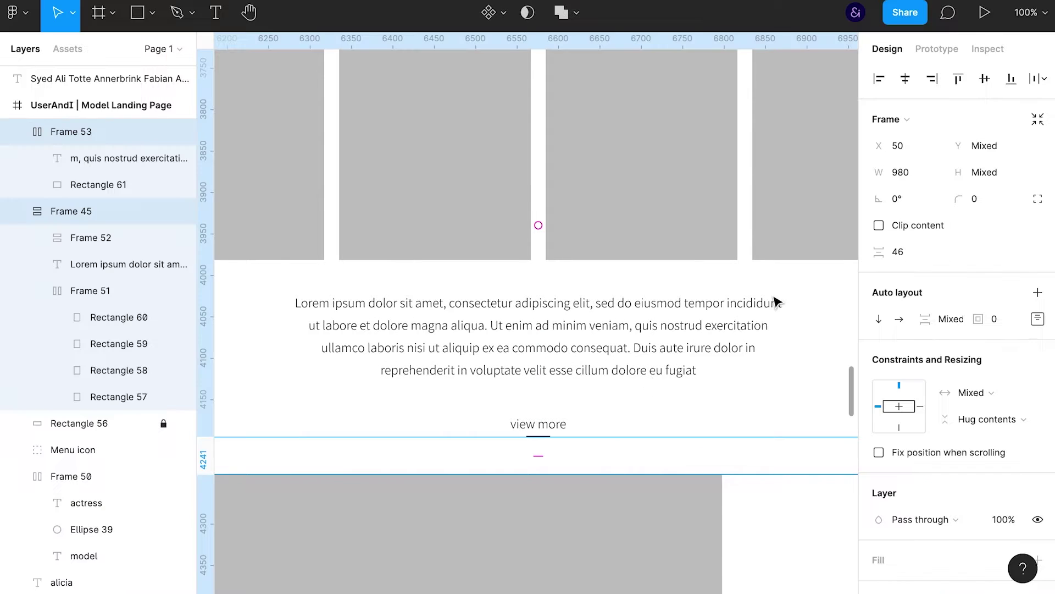
pyautogui.hotkey('shift', 'Up')
pyautogui.hotkey('shift', 'Up')
pyautogui.hotkey('shift', 'Up')
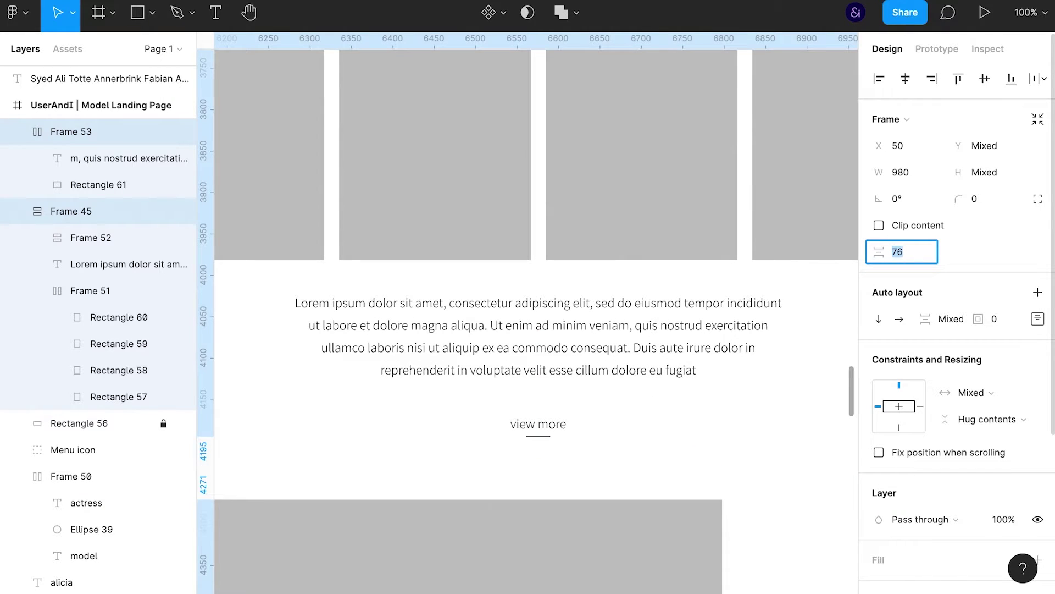
pyautogui.press('Up')
pyautogui.press('Up')
pyautogui.press('Up')
pyautogui.hotkey('ctrl', '\\')
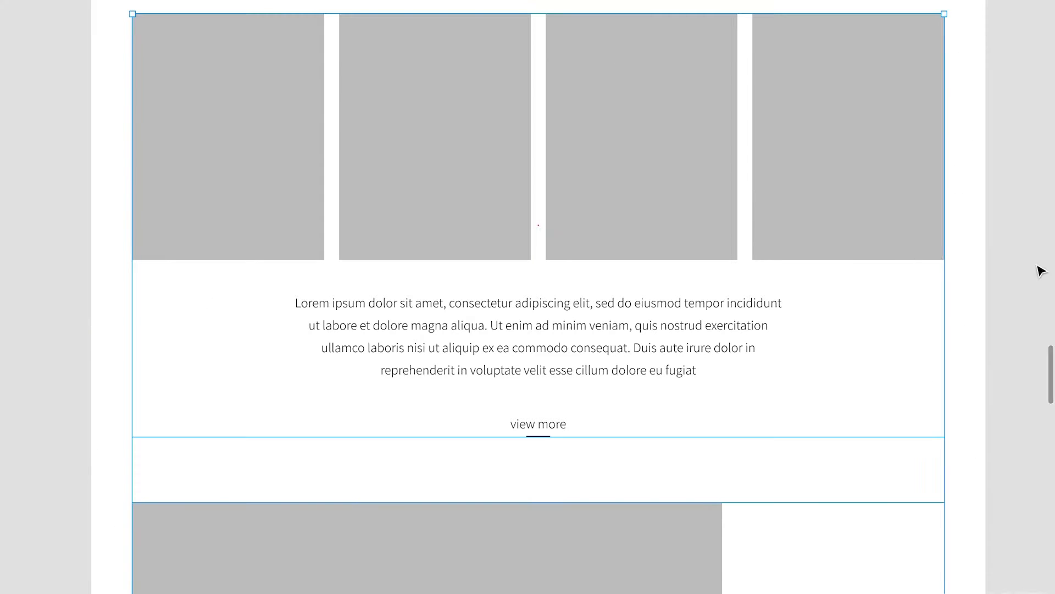
pyautogui.scroll(5, 933, 334)
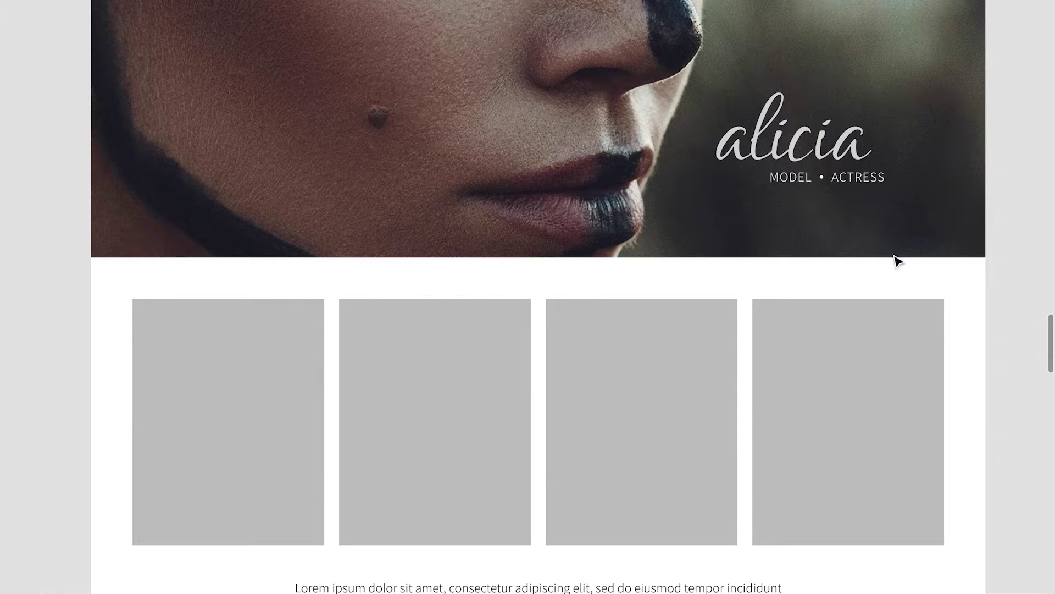
# - Duplicate the ACTRESS word and change the copy to WRITER to extend the tagline
pyautogui.click(862, 182)
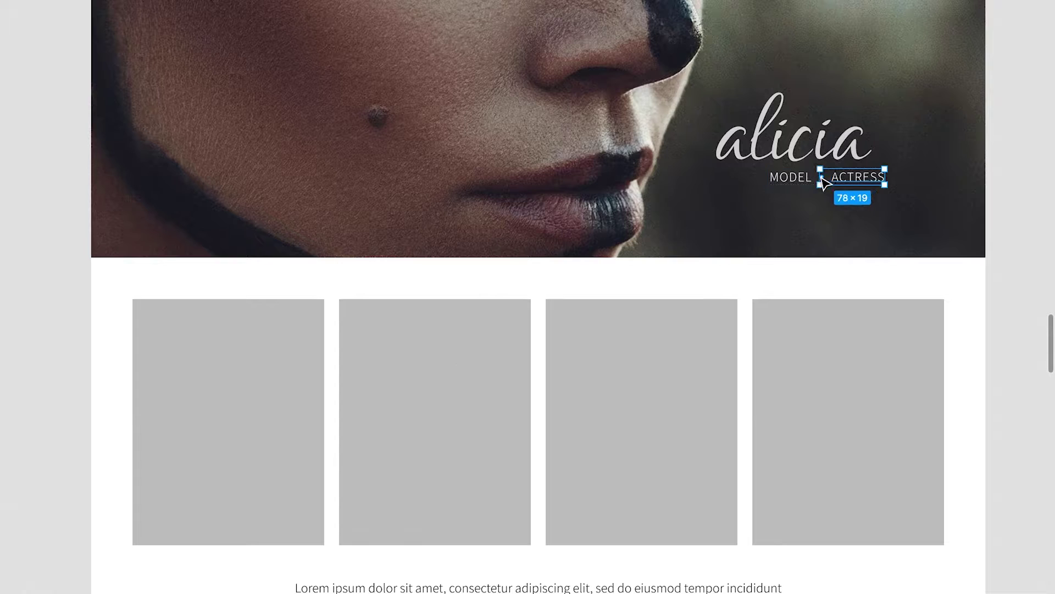
pyautogui.hotkey('ctrl', 'd')
pyautogui.hotkey('ctrl', 'z')
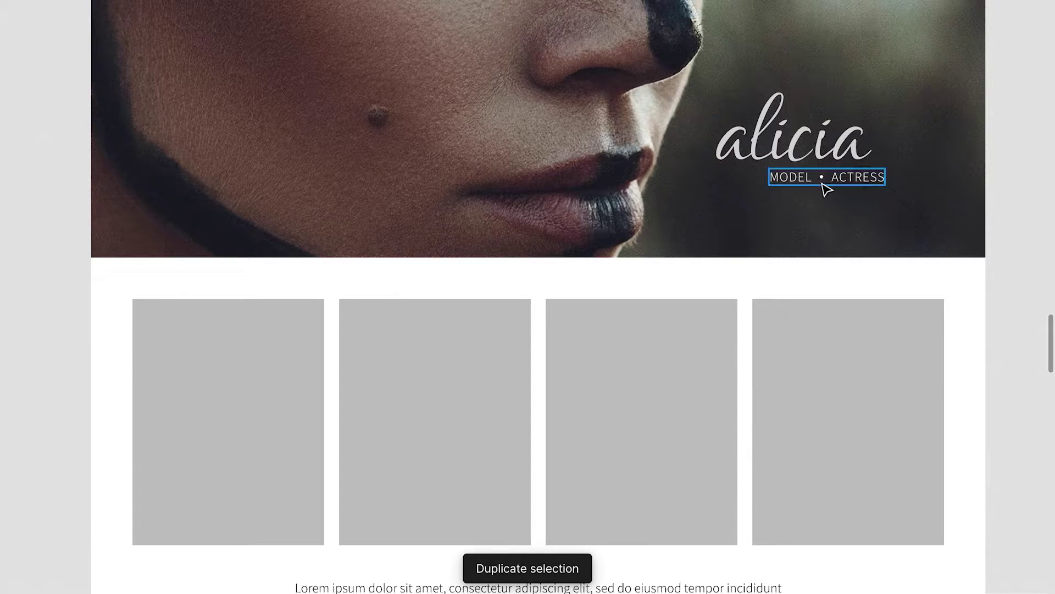
pyautogui.hotkey('ctrl', 'd')
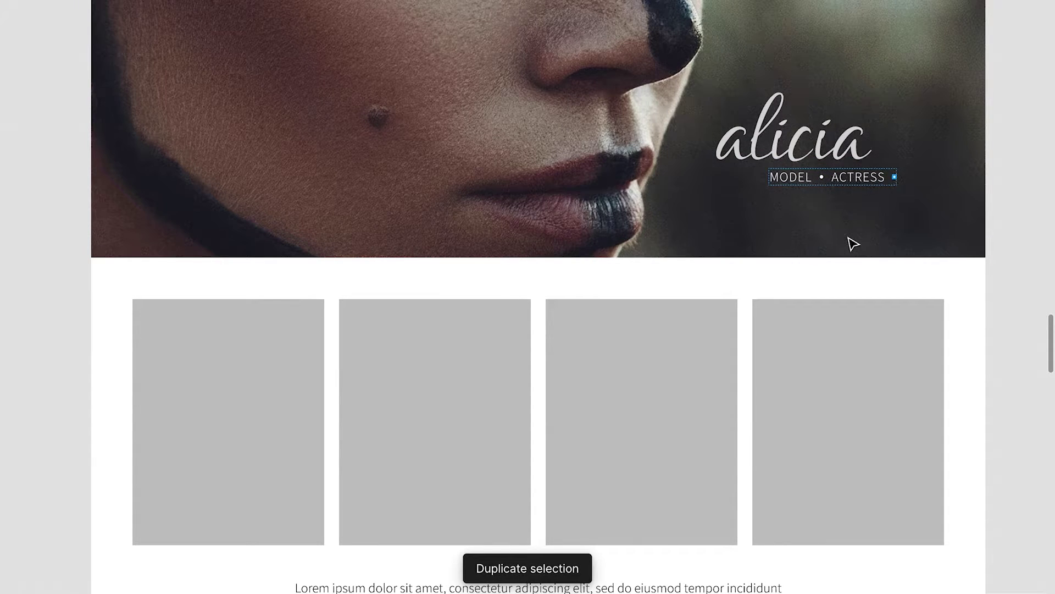
pyautogui.click(864, 185)
pyautogui.hotkey('ctrl', 'd')
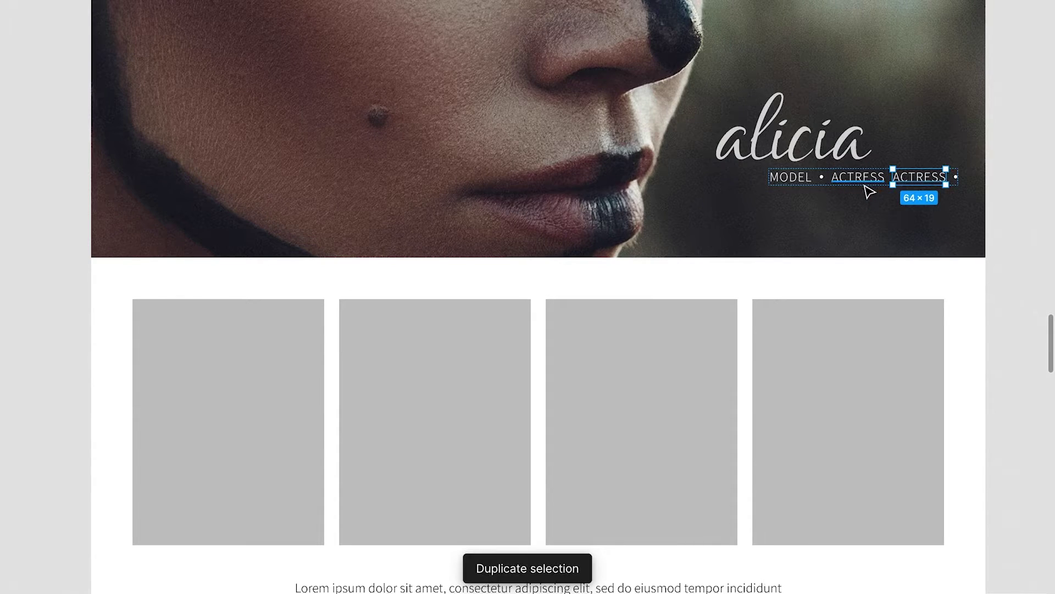
pyautogui.press('Return')
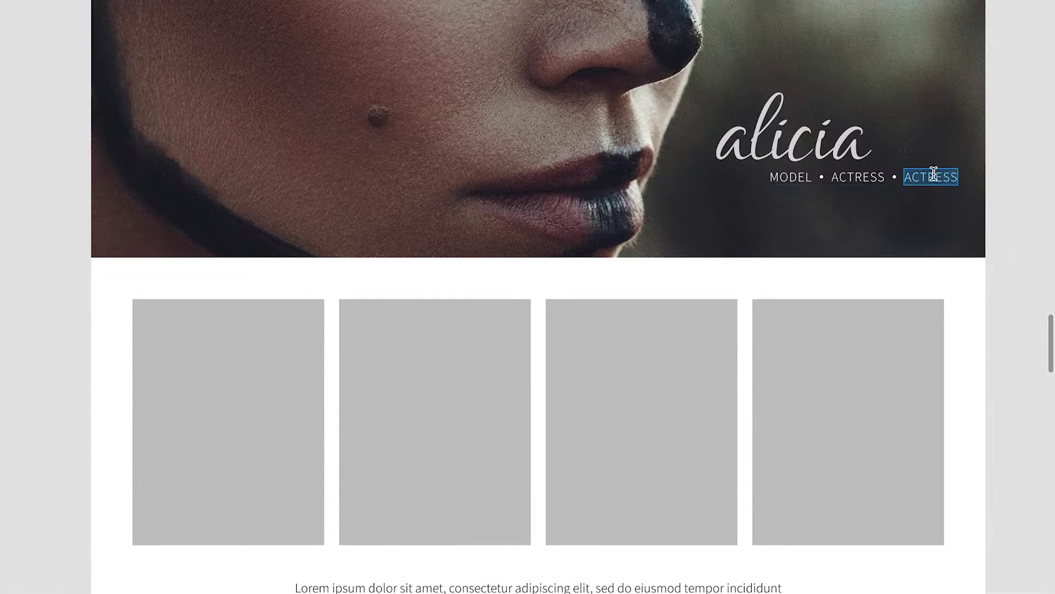
pyautogui.write('WRITE')
pyautogui.press('Escape')
pyautogui.press('Escape')
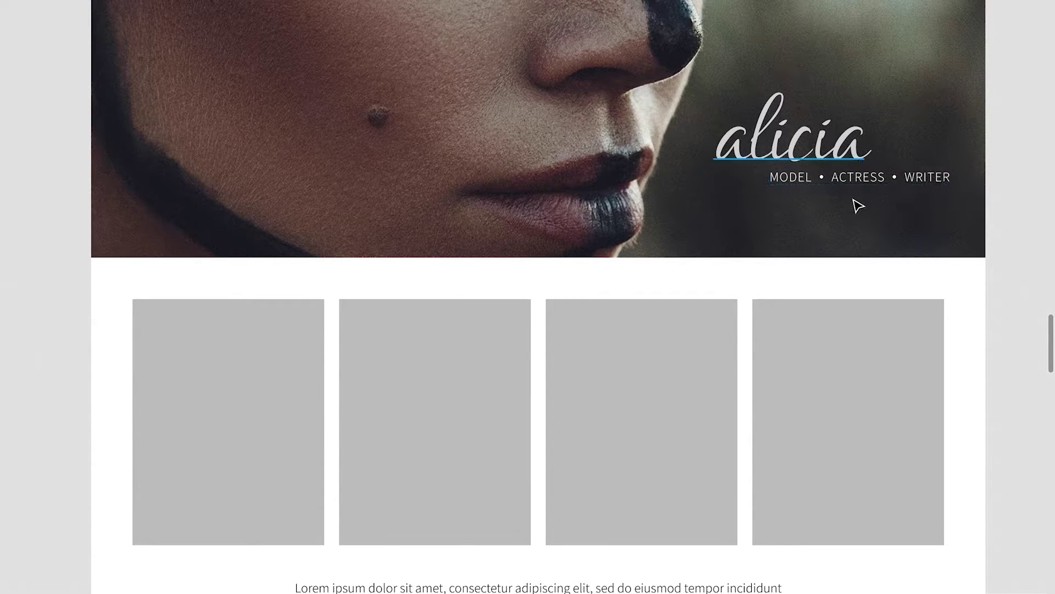
# - Shift the MODEL • ACTRESS • WRITER tagline about 30px left and scale it down to about 203 wide
pyautogui.click(874, 182)
pyautogui.moveTo(874, 190); pyautogui.dragTo(857, 190)
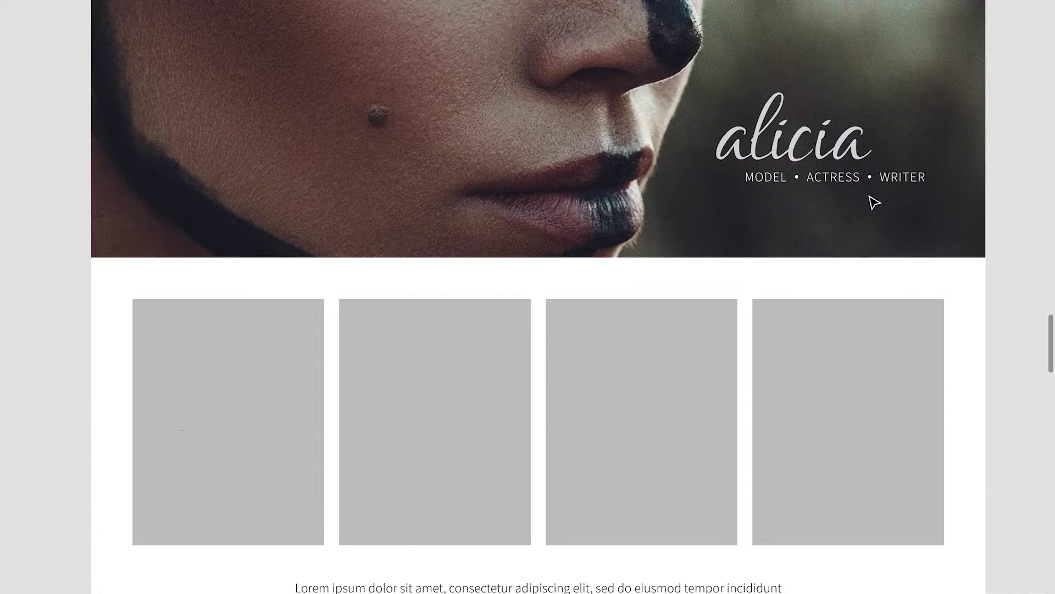
pyautogui.scroll(2, 975, 306)
pyautogui.scroll(2, 975, 307)
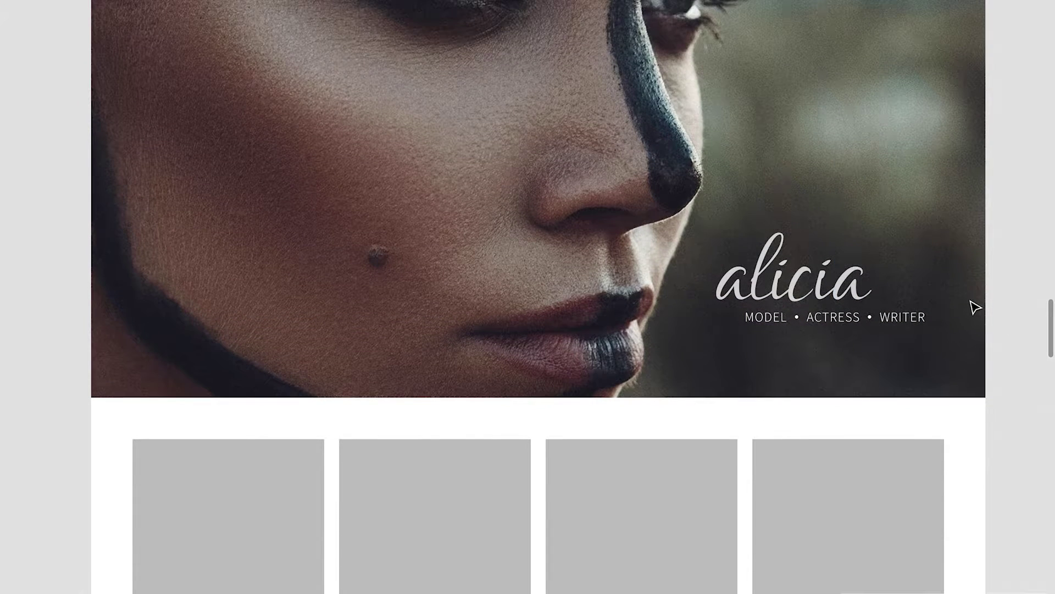
pyautogui.click(877, 322)
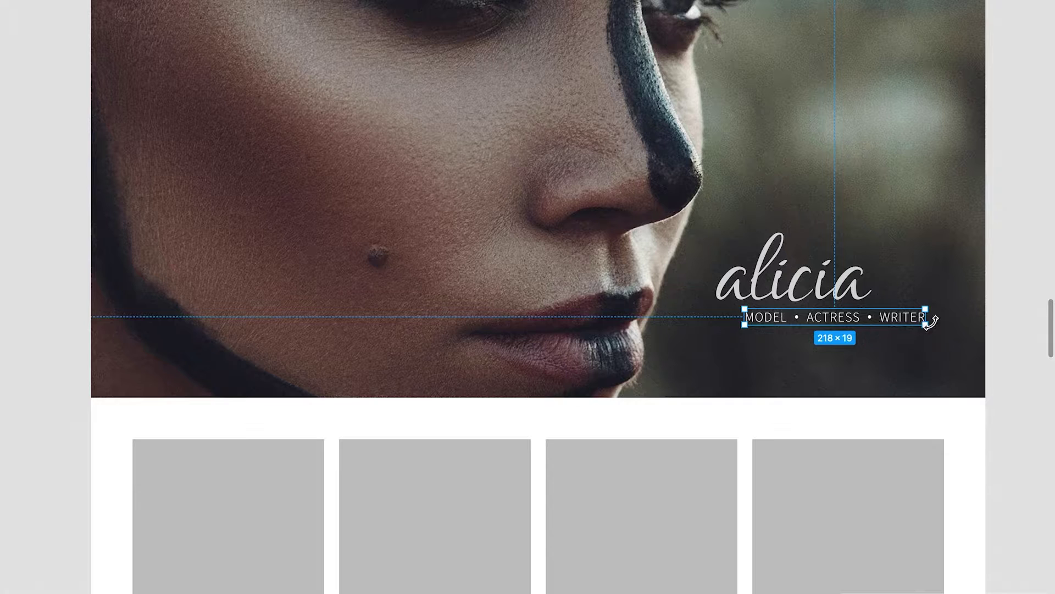
pyautogui.moveTo(928, 325); pyautogui.dragTo(913, 321)
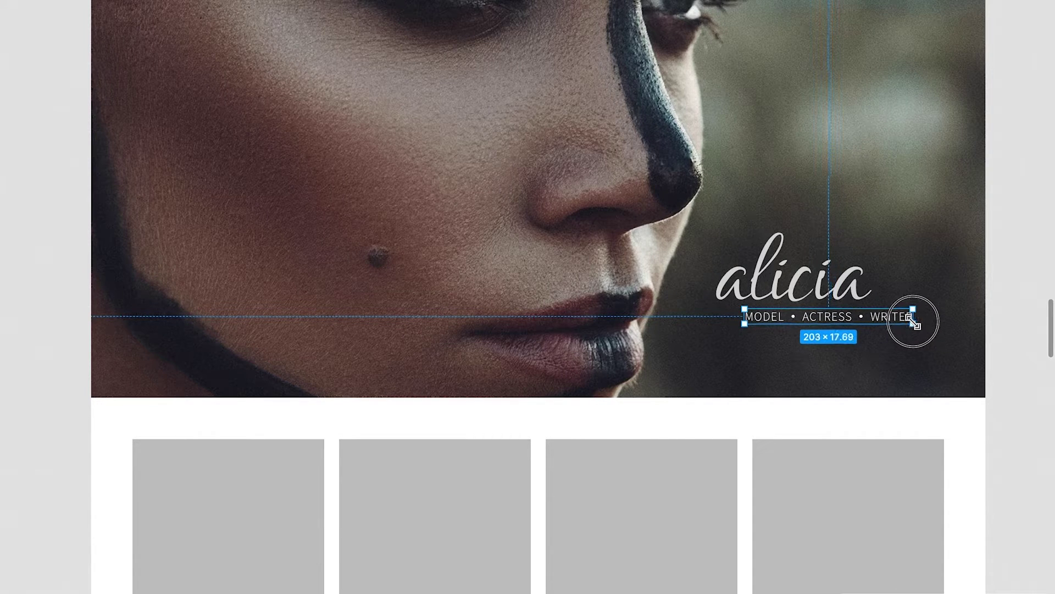
pyautogui.click(1006, 361)
pyautogui.scroll(3, 1006, 361)
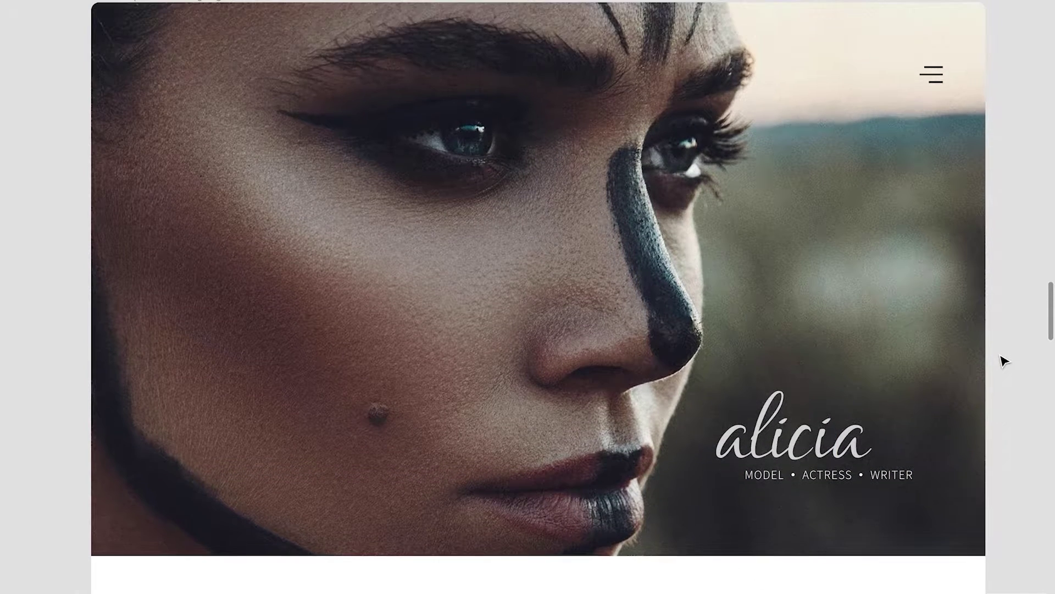
# - Bring the editor back into view, showing the empty white space below Frame 53 at the page bottom
pyautogui.scroll(-8, 1005, 362)
pyautogui.scroll(-6, 1005, 361)
pyautogui.scroll(-5, 1005, 362)
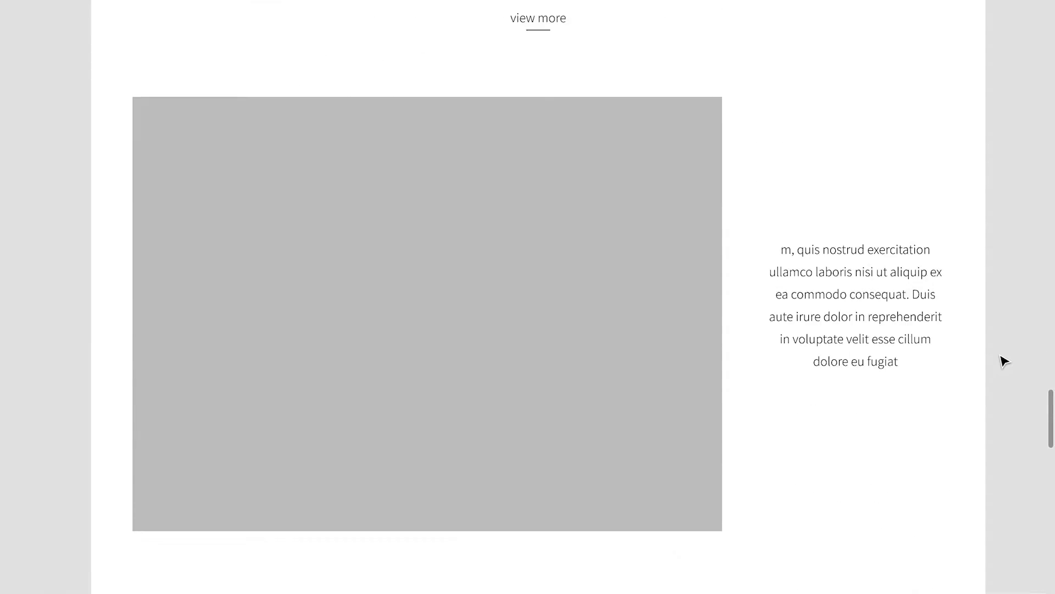
pyautogui.scroll(-3, 1005, 361)
pyautogui.scroll(-1, 1004, 361)
pyautogui.scroll(-1, 1005, 361)
pyautogui.scroll(-2, 1005, 362)
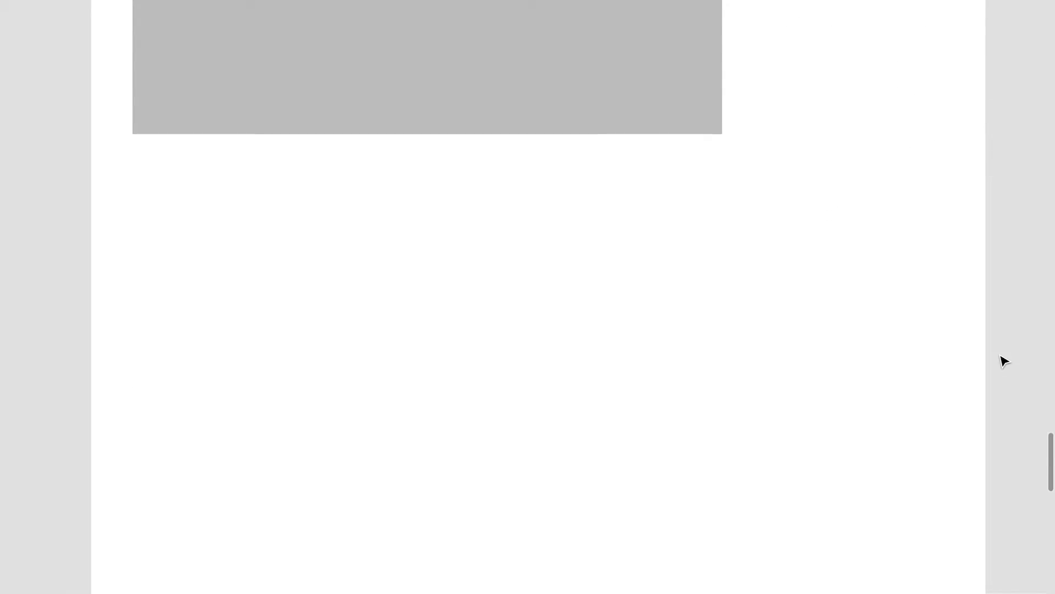
pyautogui.scroll(-1, 1004, 361)
pyautogui.scroll(1, 1005, 361)
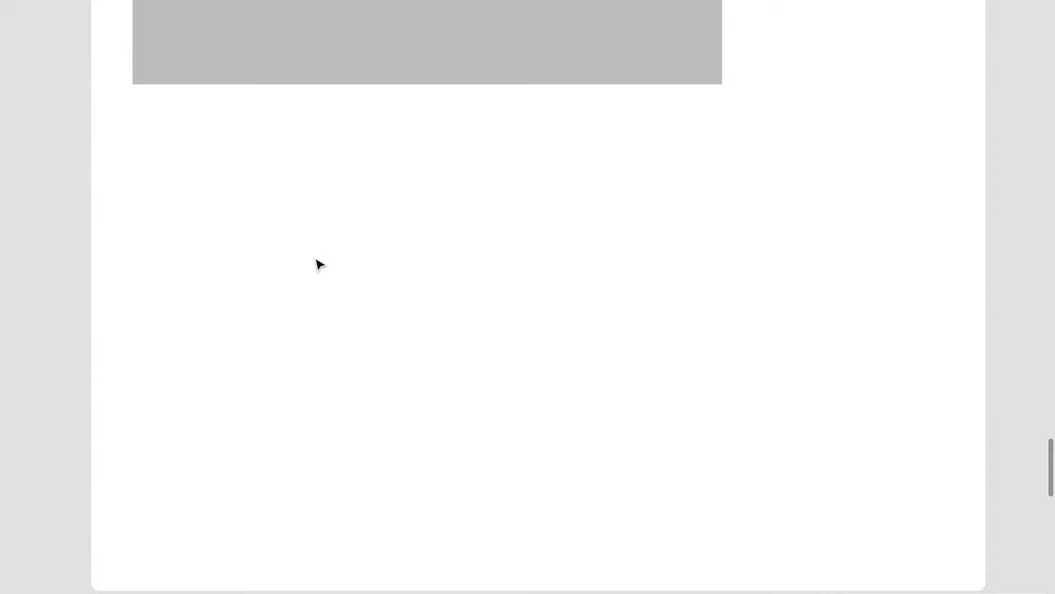
pyautogui.moveTo(318, 264); pyautogui.dragTo(519, 233)
# - Draw a grey image rectangle in the empty space at the bottom of the page
pyautogui.press('r')
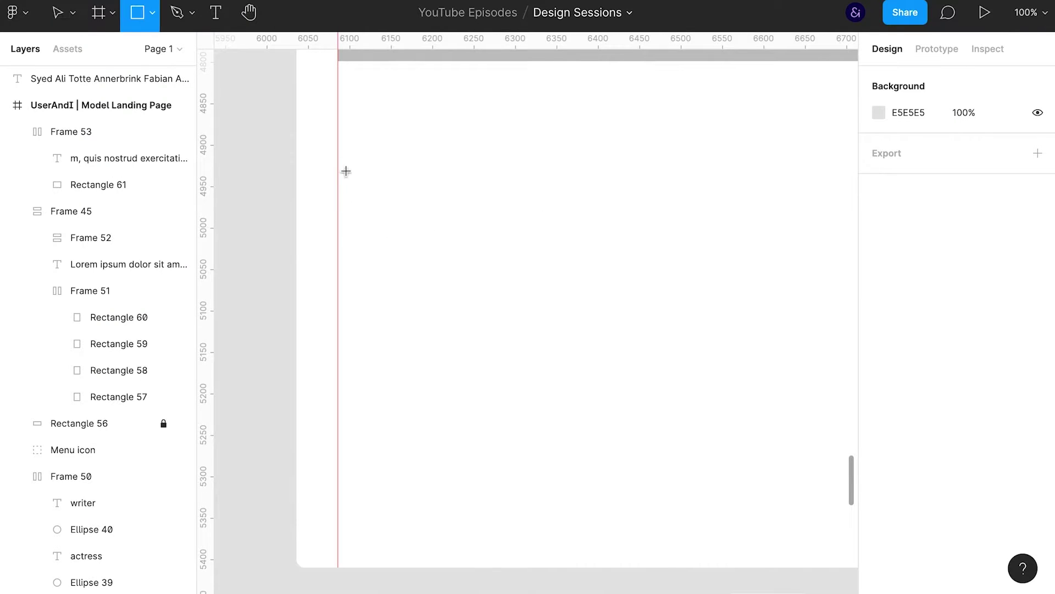
pyautogui.moveTo(276, 181); pyautogui.dragTo(524, 332)
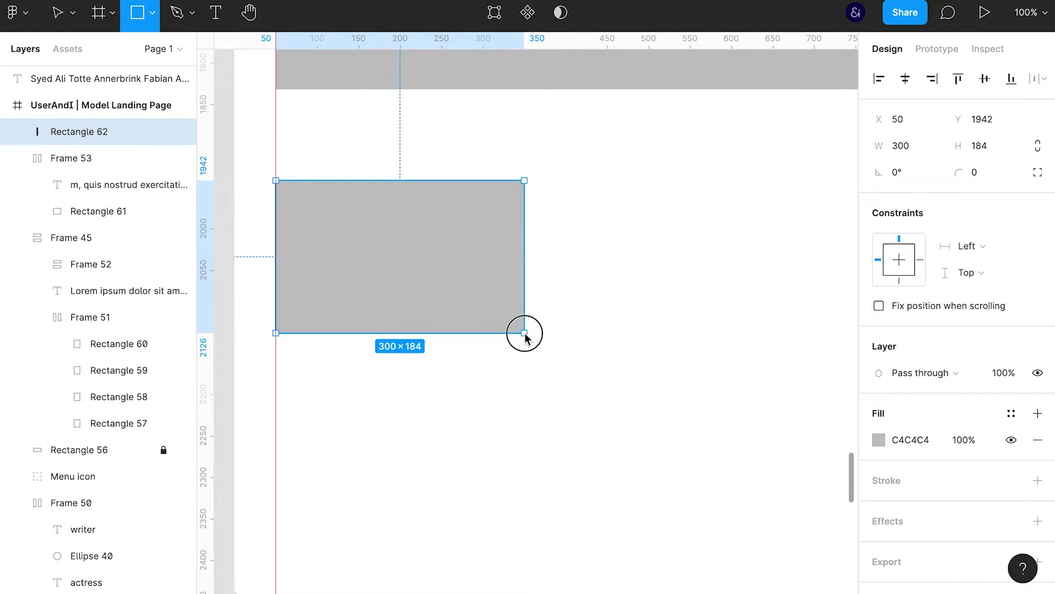
pyautogui.moveTo(525, 333); pyautogui.dragTo(543, 339)
pyautogui.click(365, 368)
# - Add the heading 'WHAT I LOVE ABOUT MODELLING' and centre it beneath the rectangle
pyautogui.press('t')
pyautogui.click(362, 368)
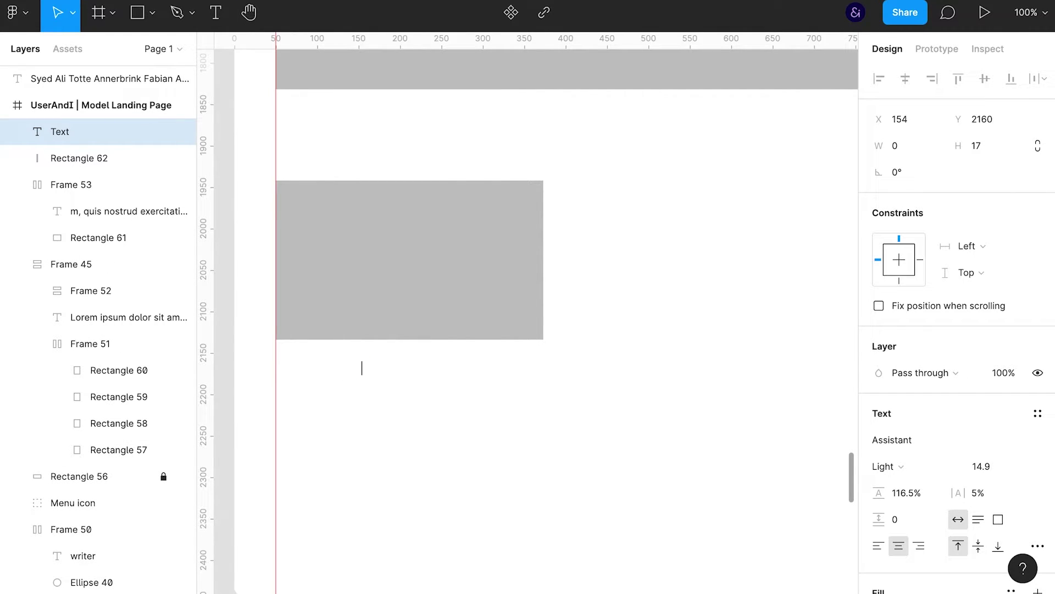
pyautogui.write('ve abo')
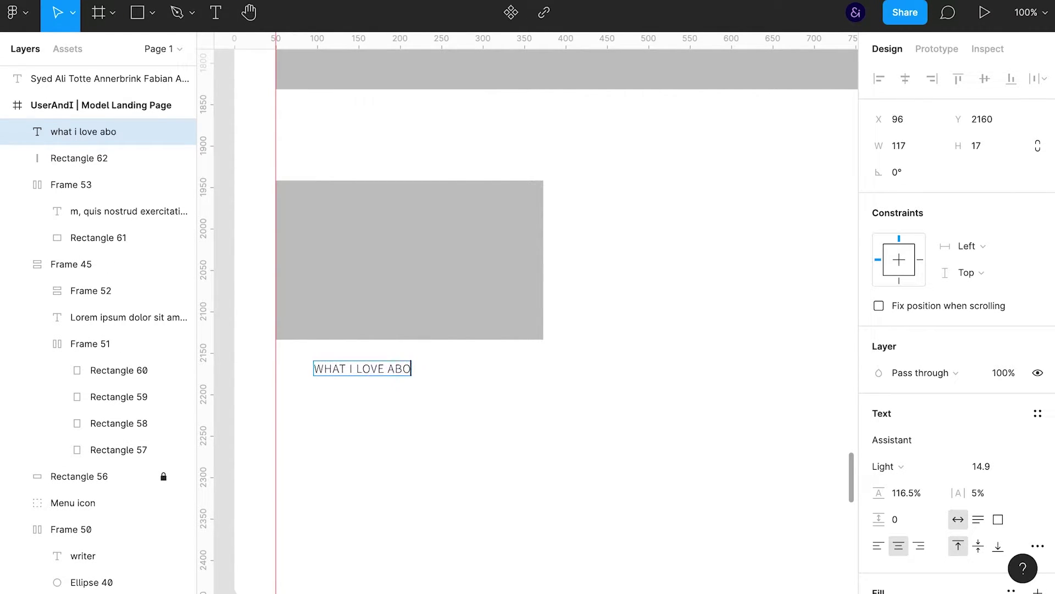
pyautogui.write('ut modelling')
pyautogui.press('Escape')
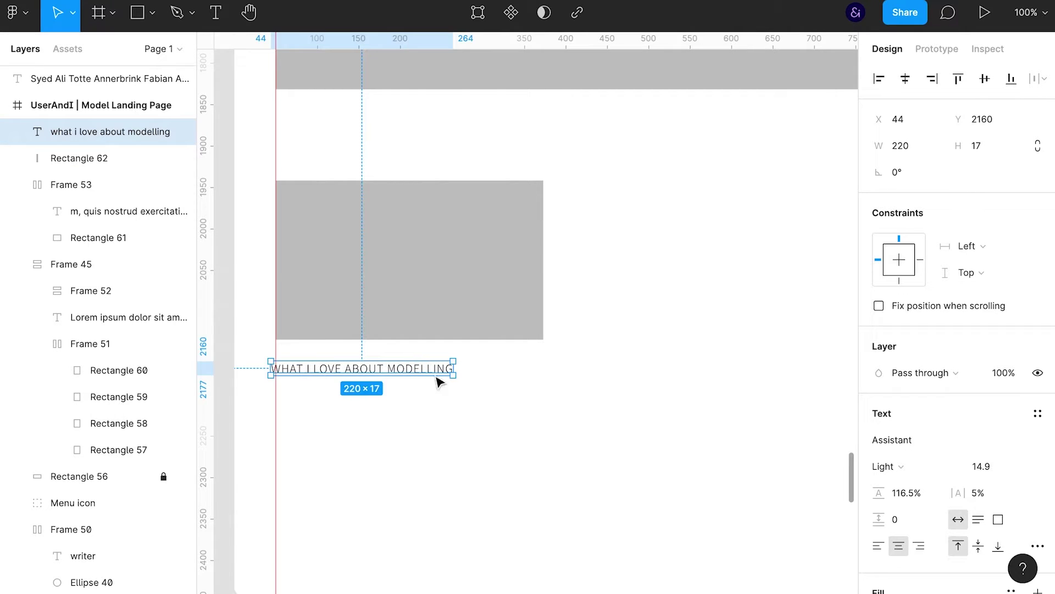
pyautogui.moveTo(438, 379); pyautogui.dragTo(450, 366)
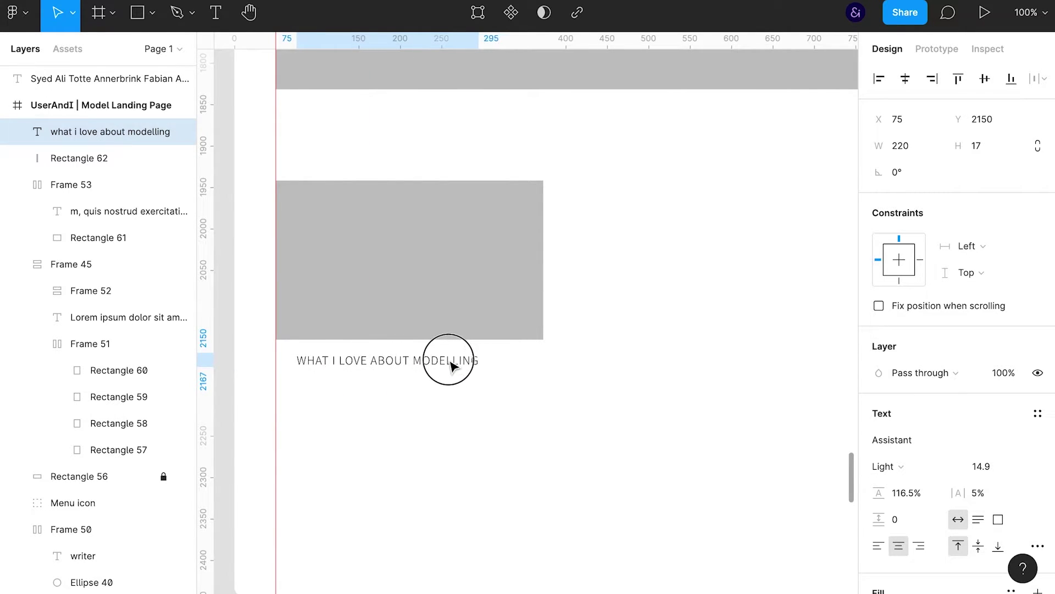
pyautogui.keyDown('shift'); pyautogui.click(469, 307); pyautogui.keyUp('shift')
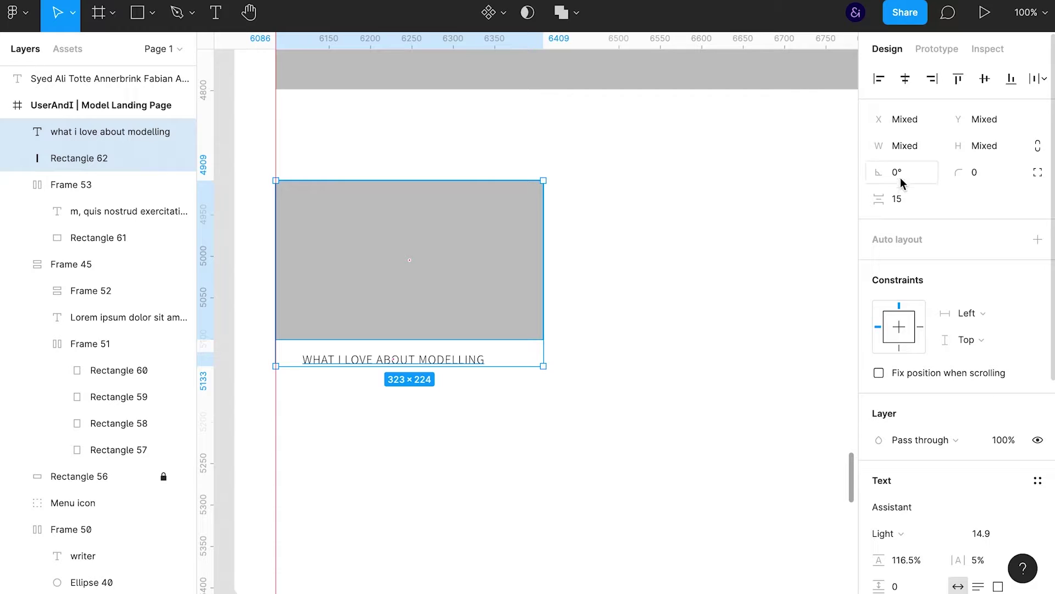
pyautogui.click(906, 78)
pyautogui.click(620, 405)
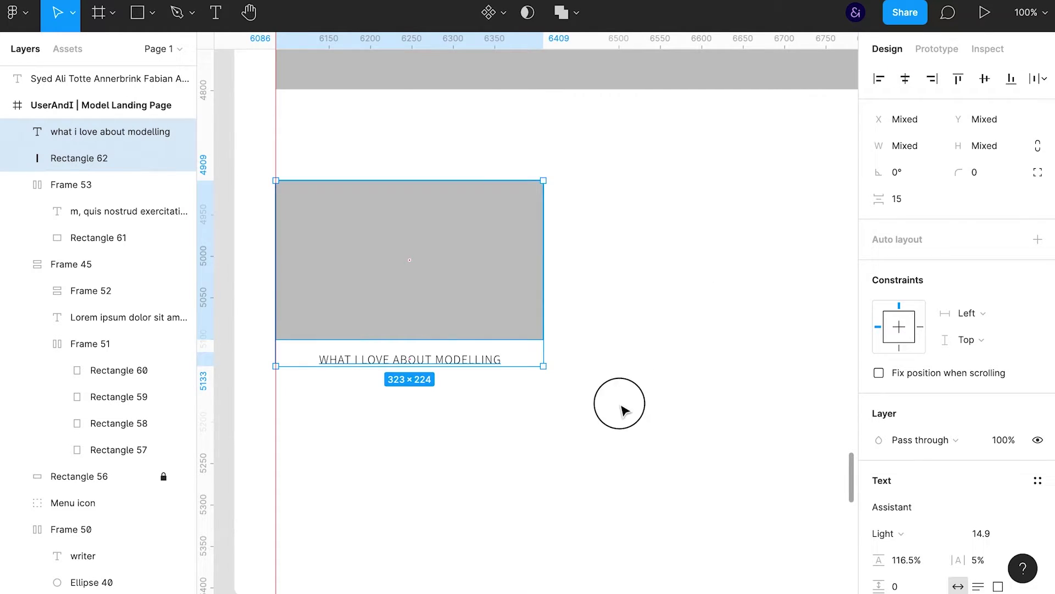
# - Set the heading's font weight to Regular
pyautogui.click(489, 363)
pyautogui.click(902, 465)
pyautogui.click(926, 497)
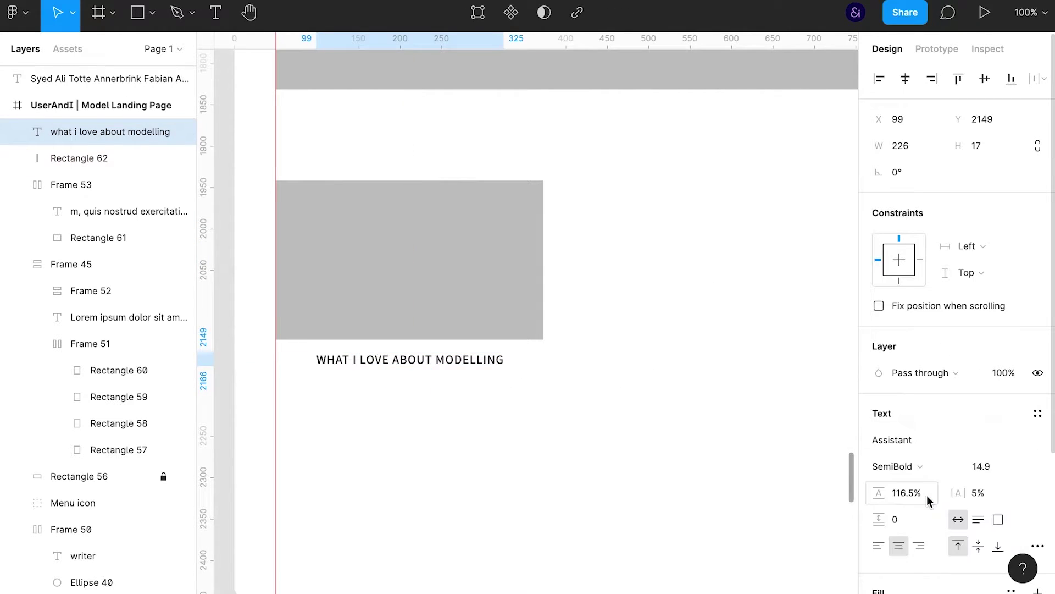
pyautogui.click(923, 466)
pyautogui.click(921, 446)
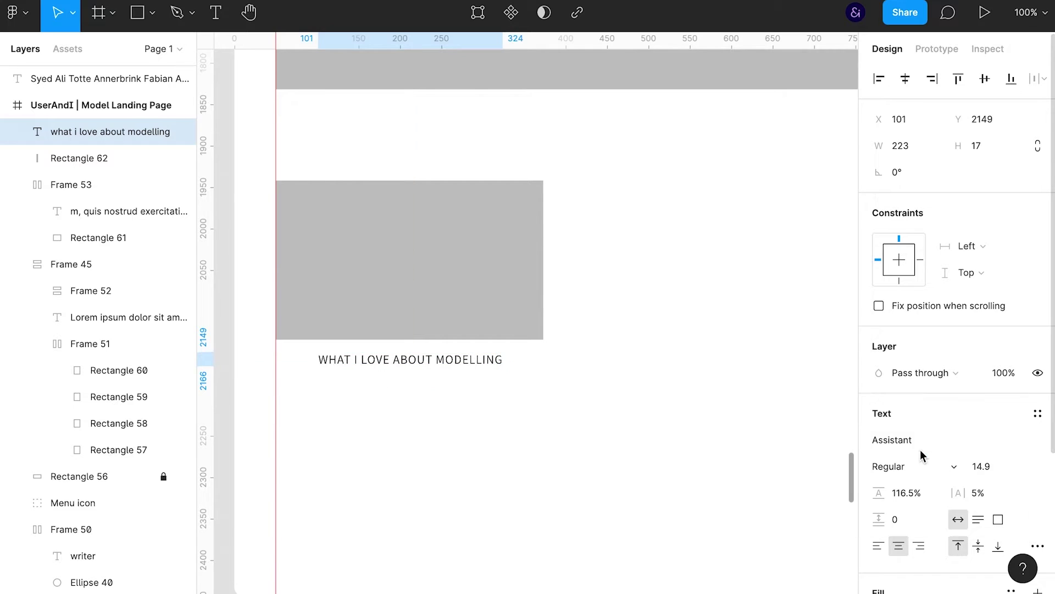
pyautogui.click(556, 387)
# - Add a text box under the heading holding pasted Lorem body text
pyautogui.click(450, 360)
pyautogui.scroll(-2, 457, 363)
pyautogui.press('t')
pyautogui.moveTo(291, 323); pyautogui.dragTo(513, 390)
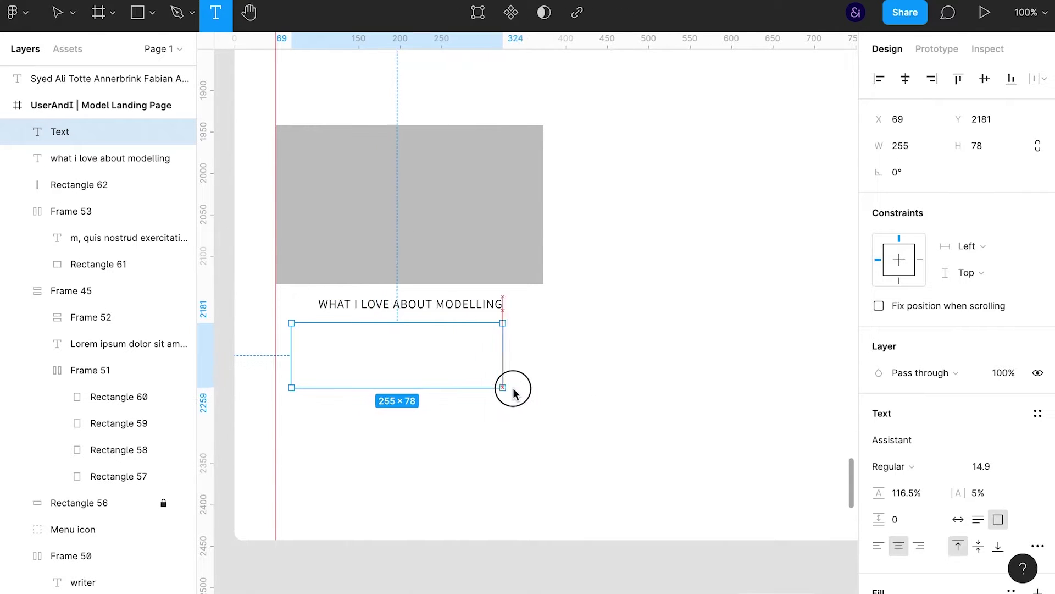
pyautogui.write('amet, consectetur adipiscing elit, sed do eiusmod tempor incididunt ut labore et dolore magna aliqua. Ut enim ad minim')
pyautogui.scroll(2, 565, 565)
pyautogui.press('Escape')
pyautogui.press('Escape')
pyautogui.click(478, 443)
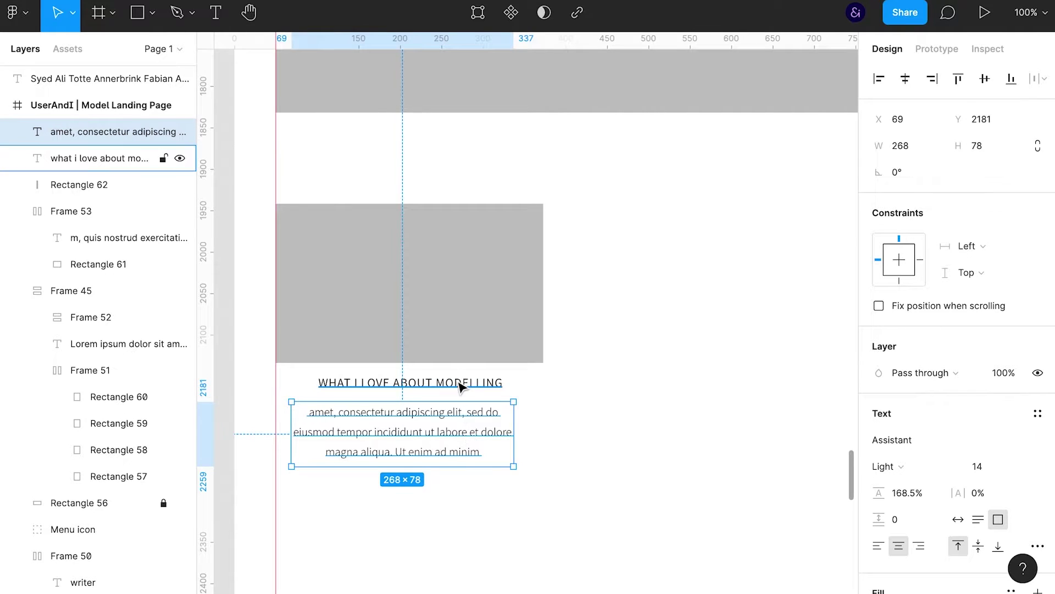
# - Group the heading with the body text, then wrap them and the gray image in vertical auto layout
pyautogui.keyDown('shift'); pyautogui.click(457, 379); pyautogui.keyUp('shift')
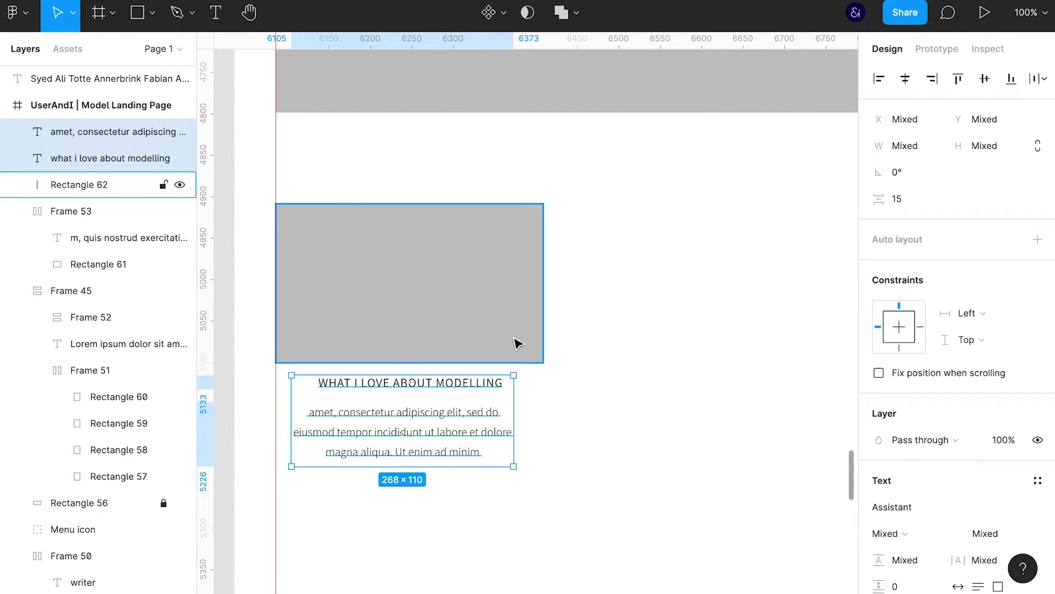
pyautogui.hotkey('ctrl', 'g')
pyautogui.keyDown('shift'); pyautogui.click(467, 327); pyautogui.keyUp('shift')
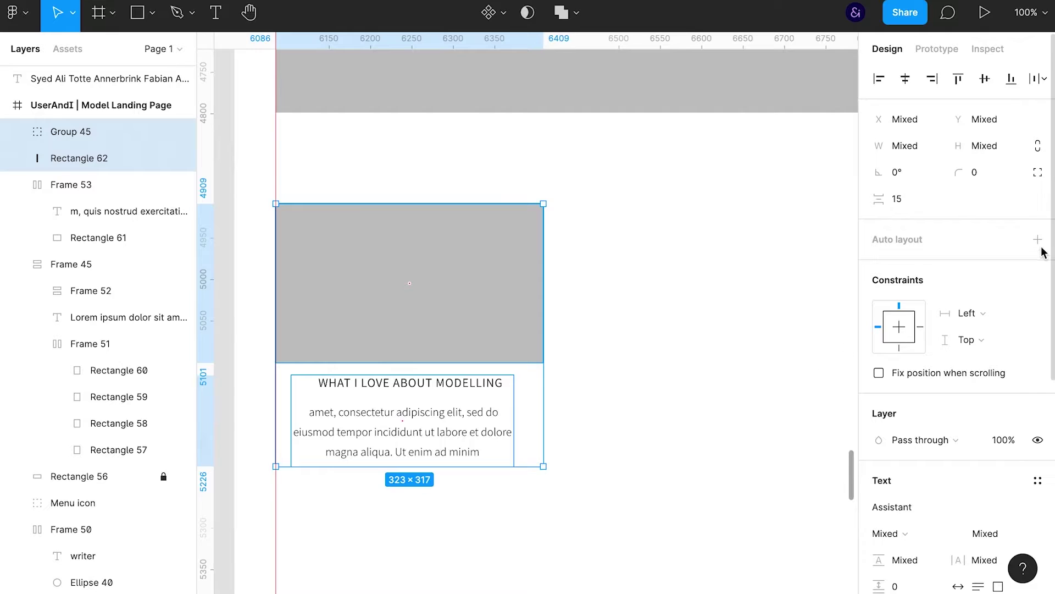
pyautogui.hotkey('shift', 'a')
# - Align the card content top centre and set the heading-to-body gap to 5
pyautogui.click(1038, 292)
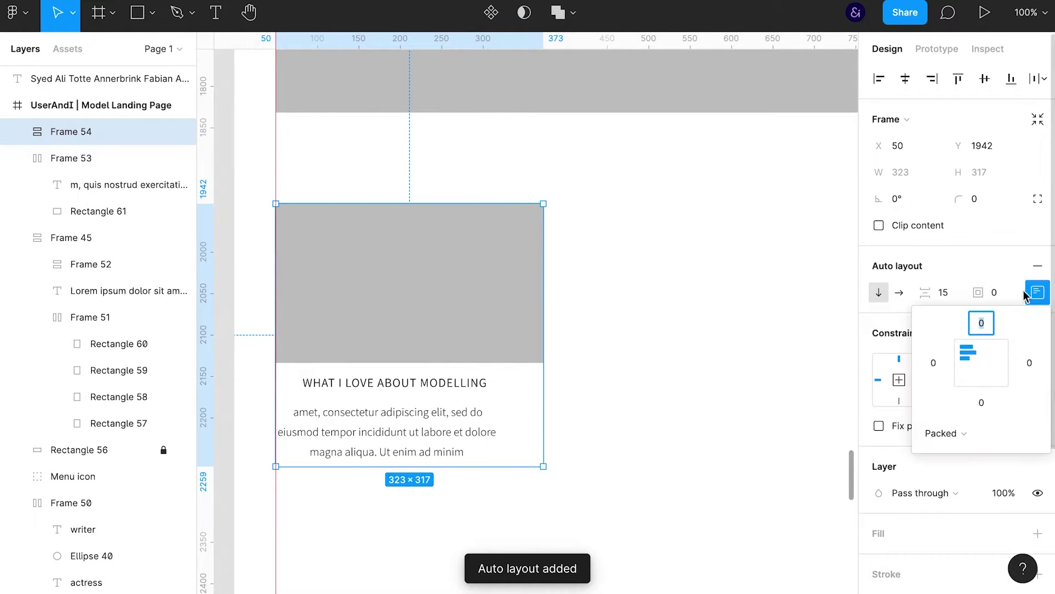
pyautogui.click(982, 352)
pyautogui.click(687, 418)
pyautogui.doubleClick(431, 431)
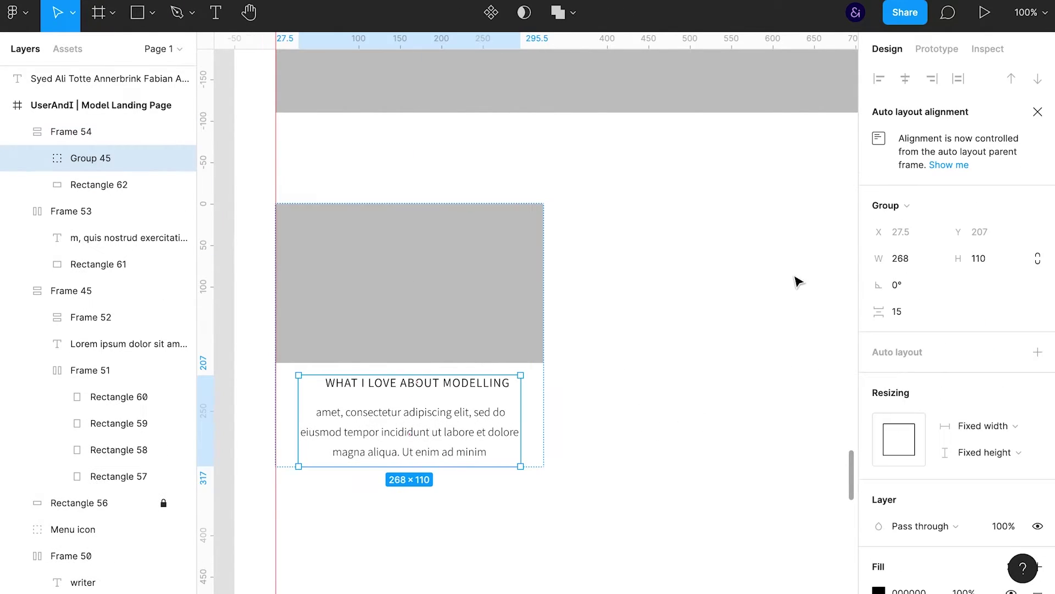
pyautogui.click(906, 309)
pyautogui.write('5')
pyautogui.press('Return')
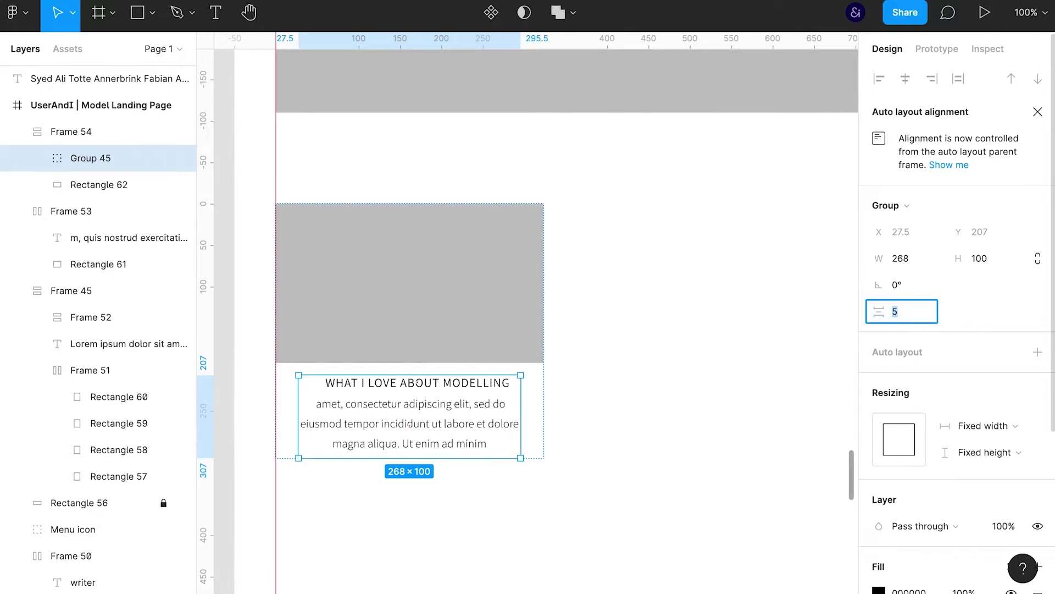
pyautogui.click(731, 374)
# - Left-align the card content, the body paragraph and the heading with the grey image's edge
pyautogui.click(495, 352)
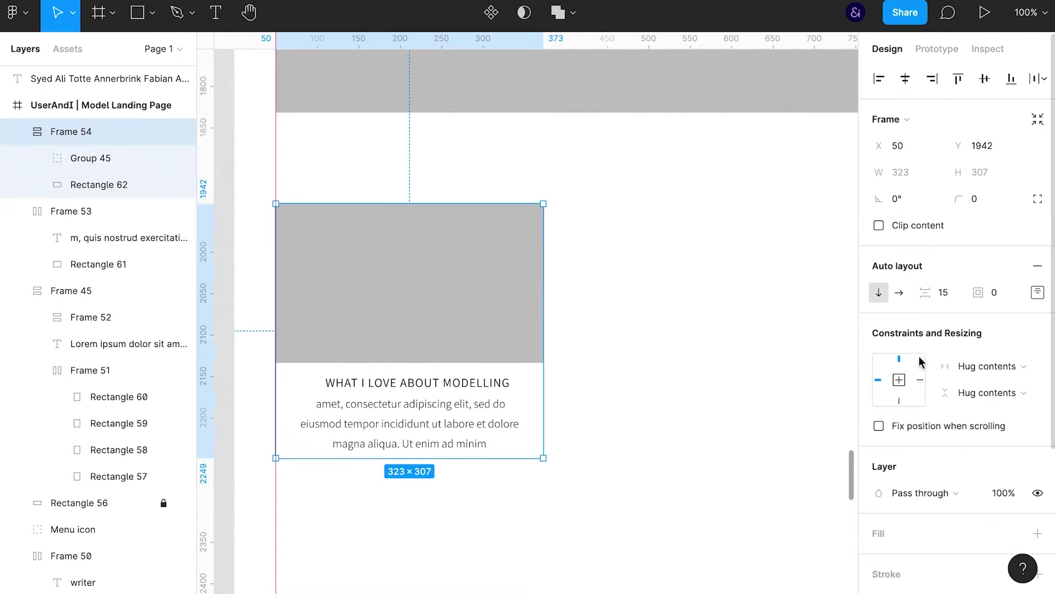
pyautogui.click(1038, 292)
pyautogui.click(965, 352)
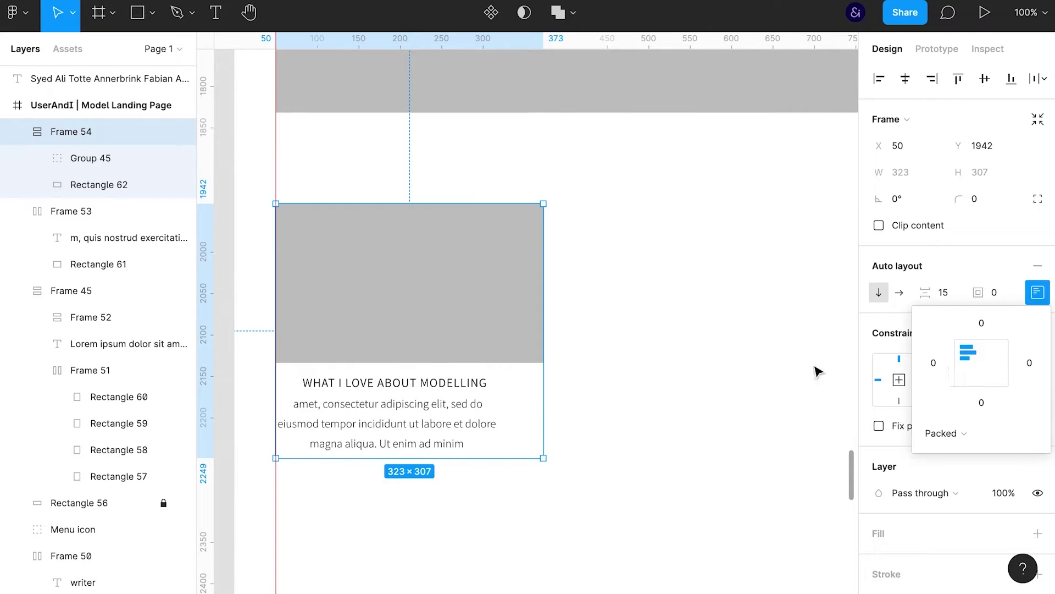
pyautogui.click(454, 421)
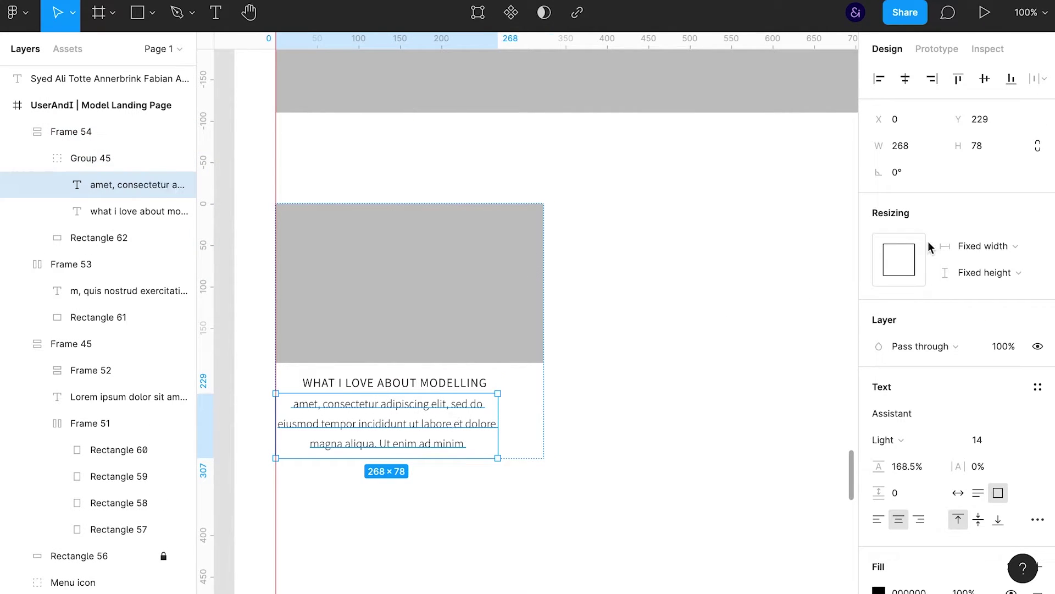
pyautogui.click(878, 520)
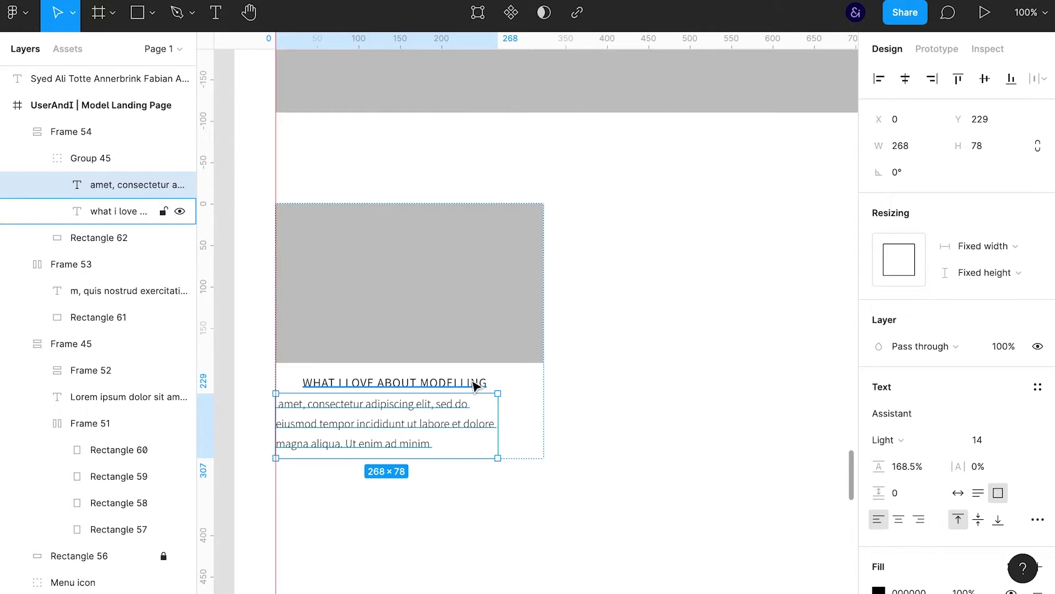
pyautogui.moveTo(476, 382); pyautogui.dragTo(400, 384)
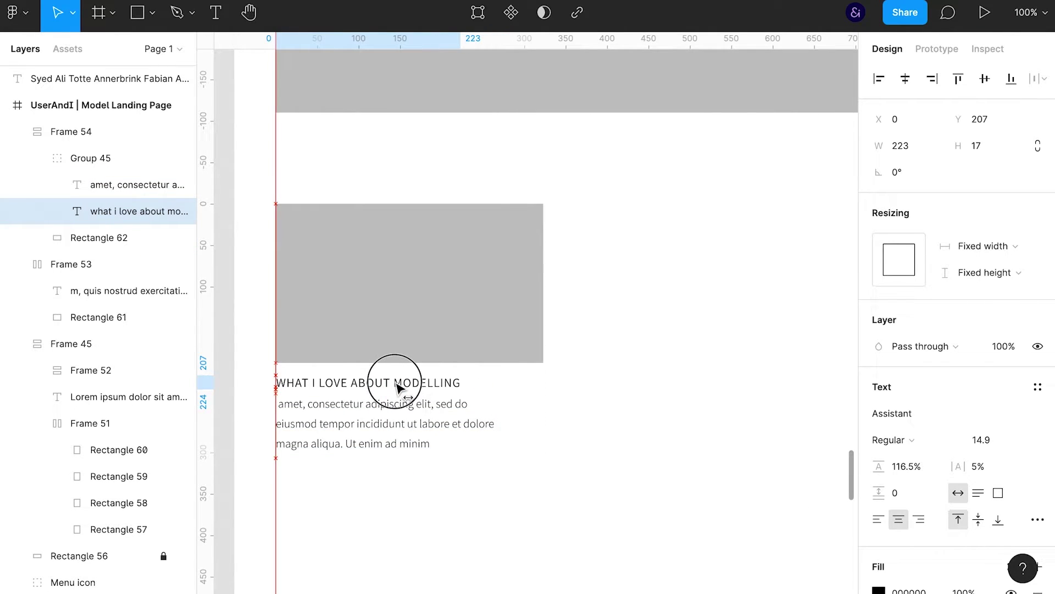
pyautogui.click(581, 457)
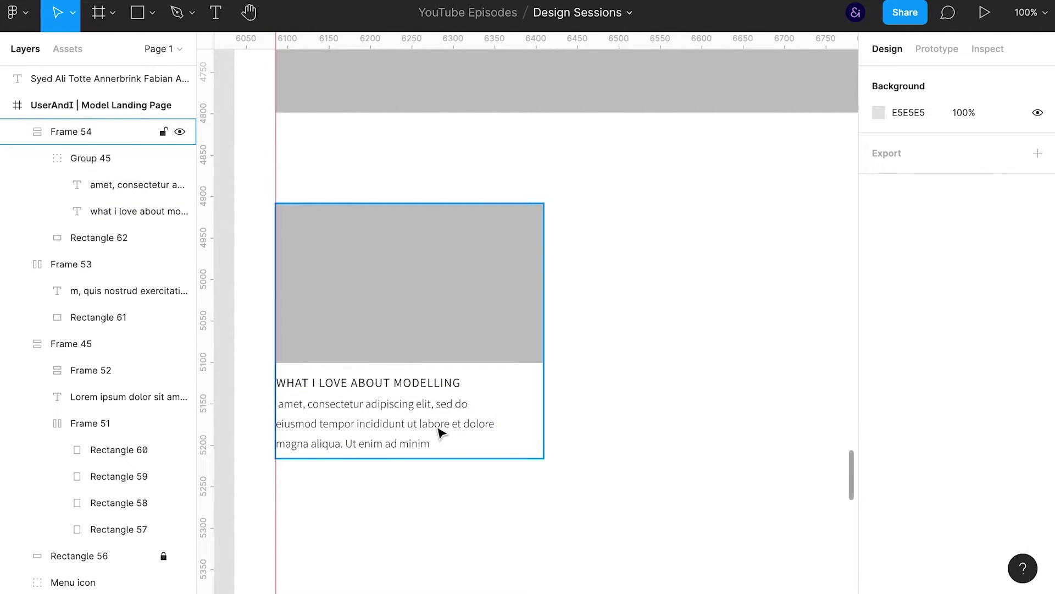
# - Group the gray image, then duplicate it into a 55×90 strip at its lower right edge
pyautogui.click(523, 319)
pyautogui.hotkey('ctrl', 'd')
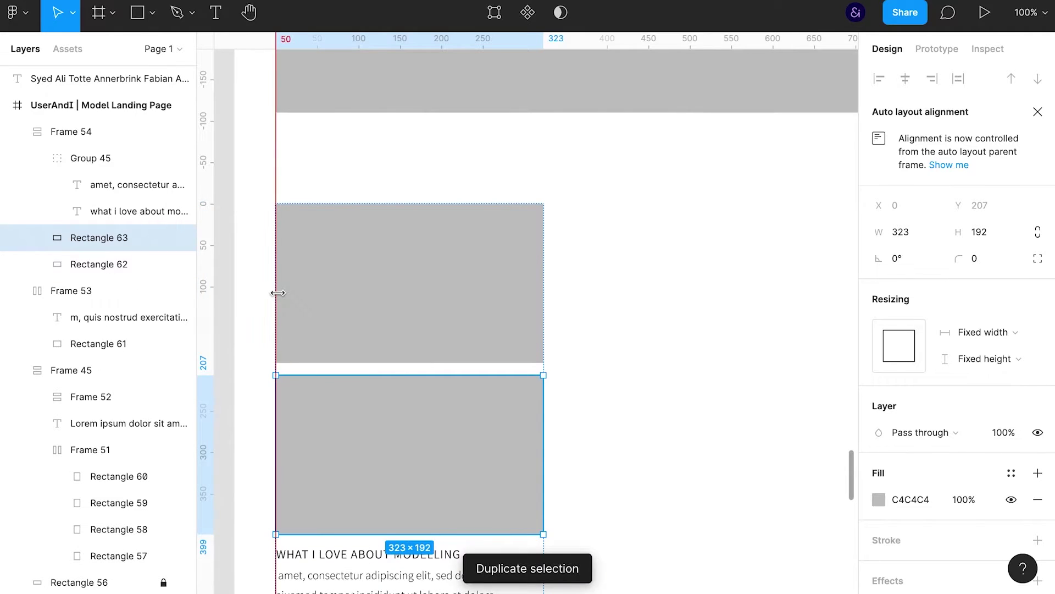
pyautogui.hotkey('ctrl', 'z')
pyautogui.hotkey('ctrl', 'g')
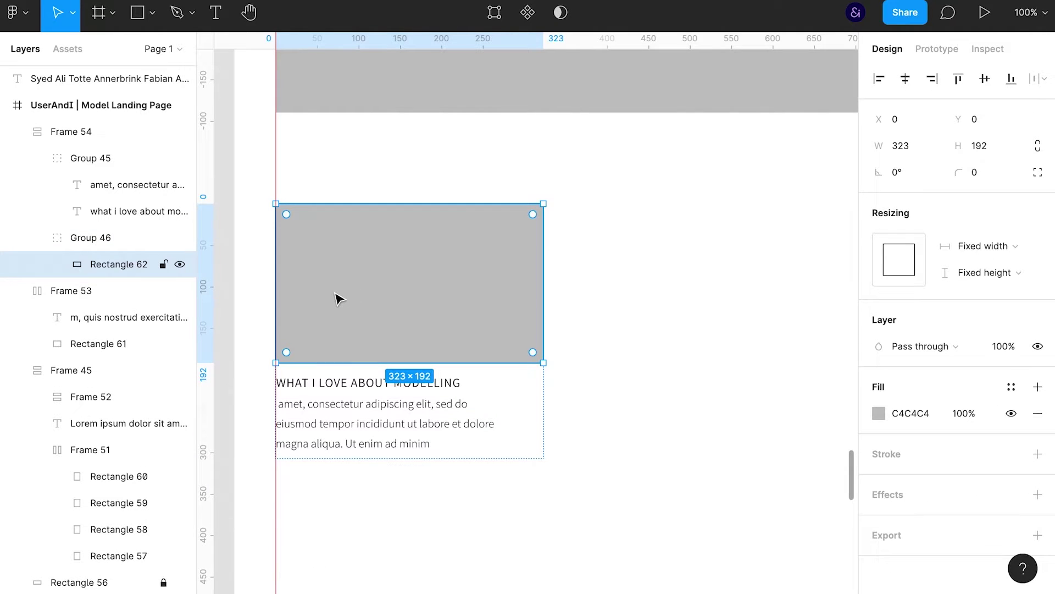
pyautogui.hotkey('ctrl', 'd')
pyautogui.moveTo(276, 282); pyautogui.dragTo(501, 254)
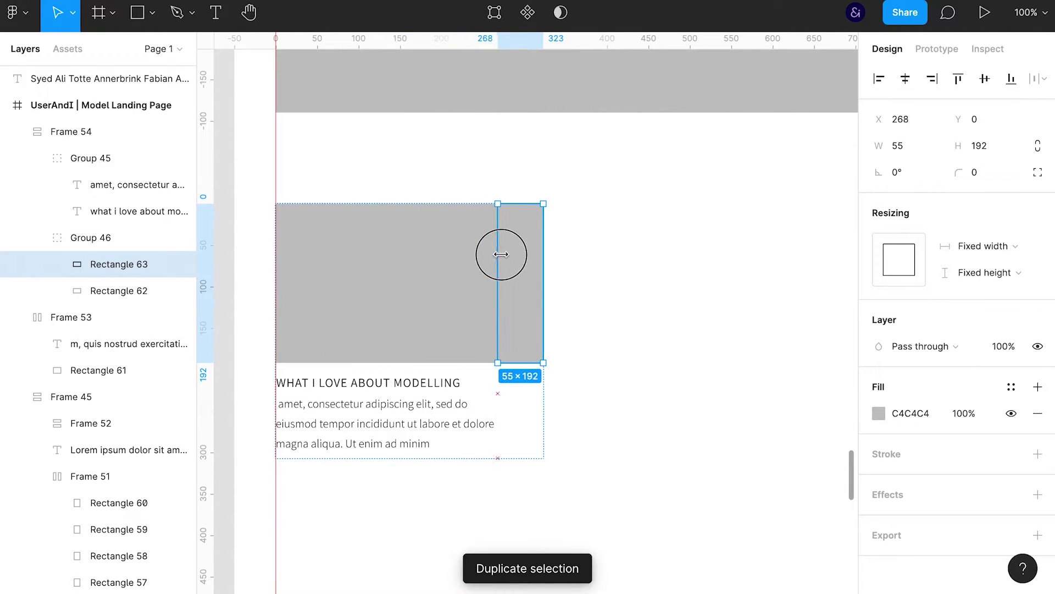
pyautogui.moveTo(522, 207); pyautogui.dragTo(538, 288)
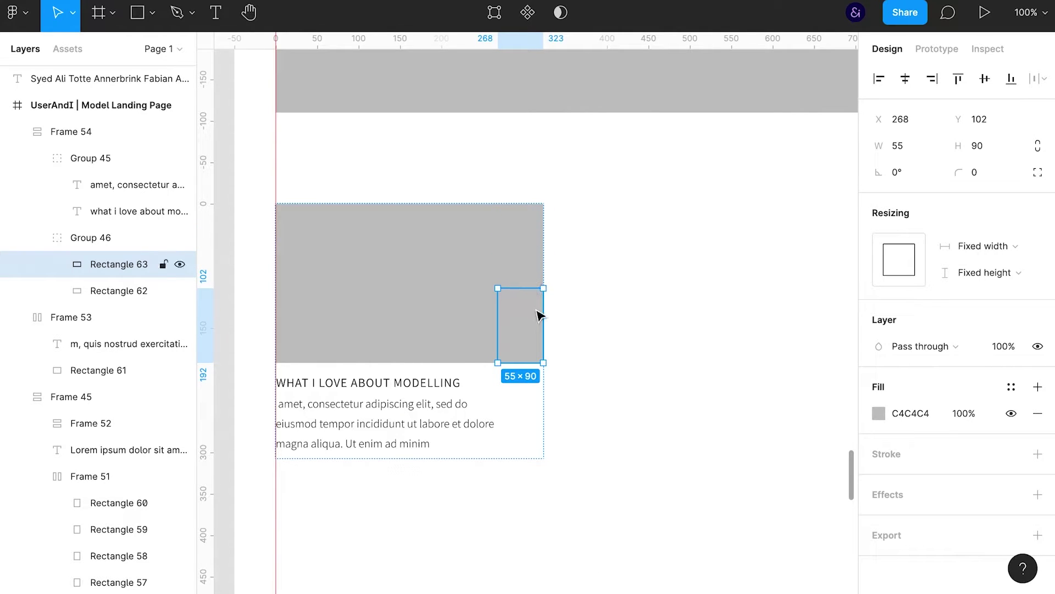
pyautogui.hotkey('shift', 'Right')
pyautogui.hotkey('shift', 'Right')
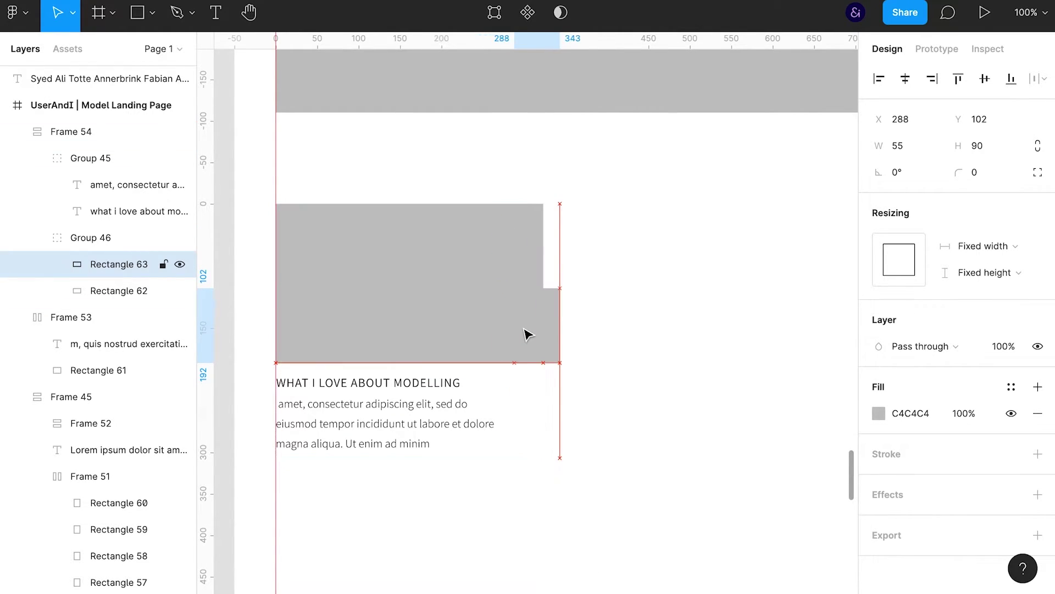
pyautogui.hotkey('shift', 'Right')
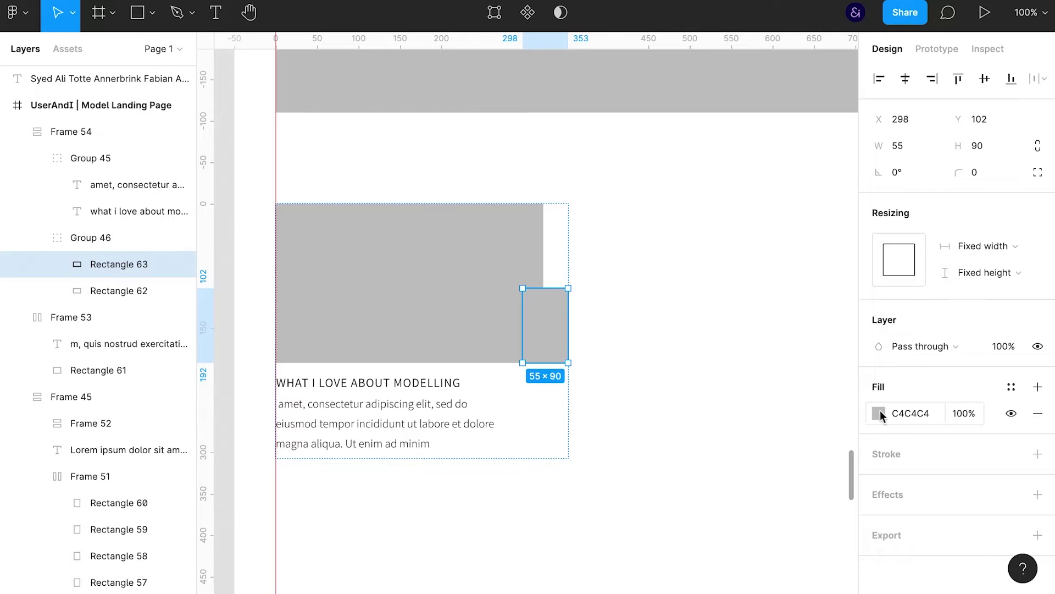
# - Fill the strip white and put it in its own group, Group 47
pyautogui.click(880, 413)
pyautogui.moveTo(663, 220); pyautogui.dragTo(612, 198)
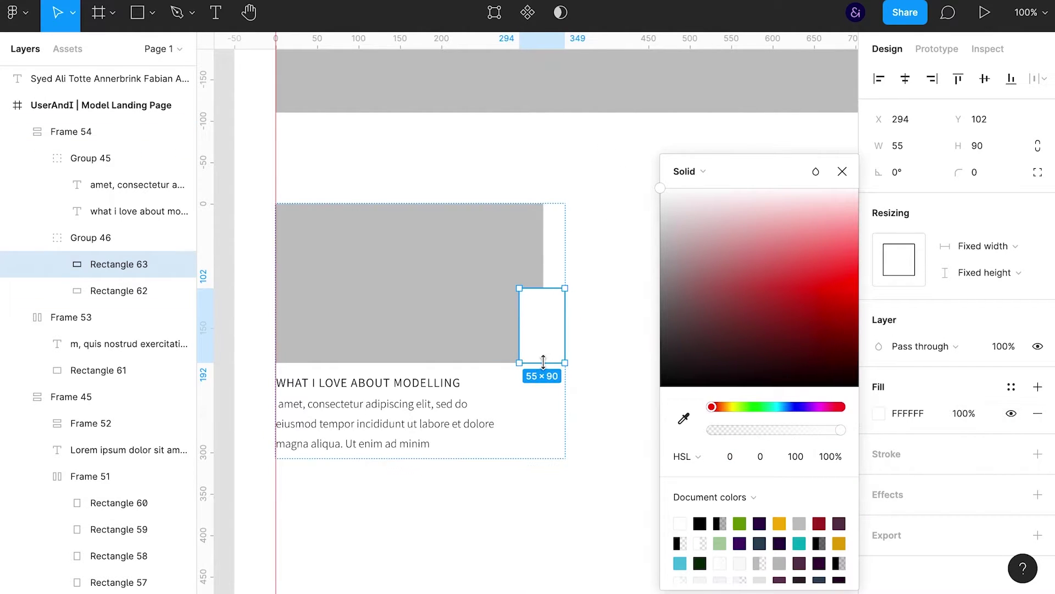
pyautogui.hotkey('ctrl', 'g')
pyautogui.click(65, 264)
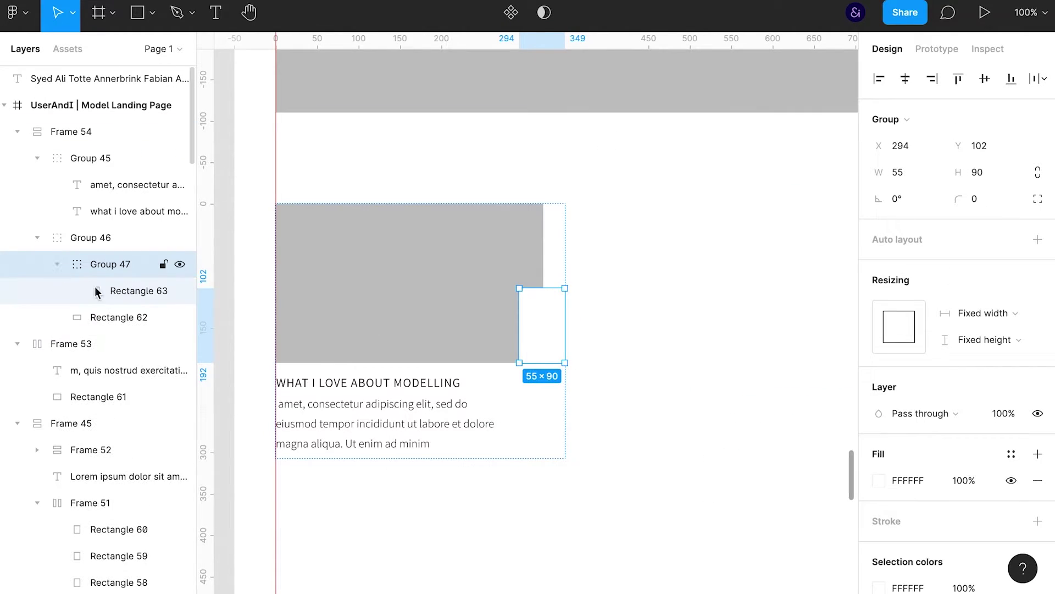
# - Add a MAR text label and move it into the white tab's group
pyautogui.press('t')
pyautogui.click(546, 310)
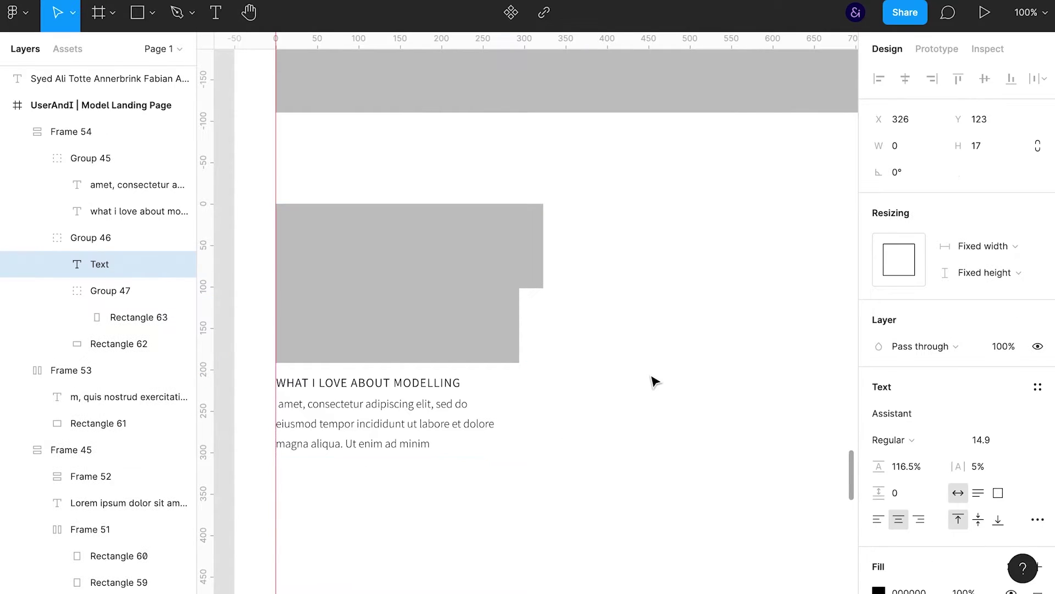
pyautogui.write('MAR')
pyautogui.press('Escape')
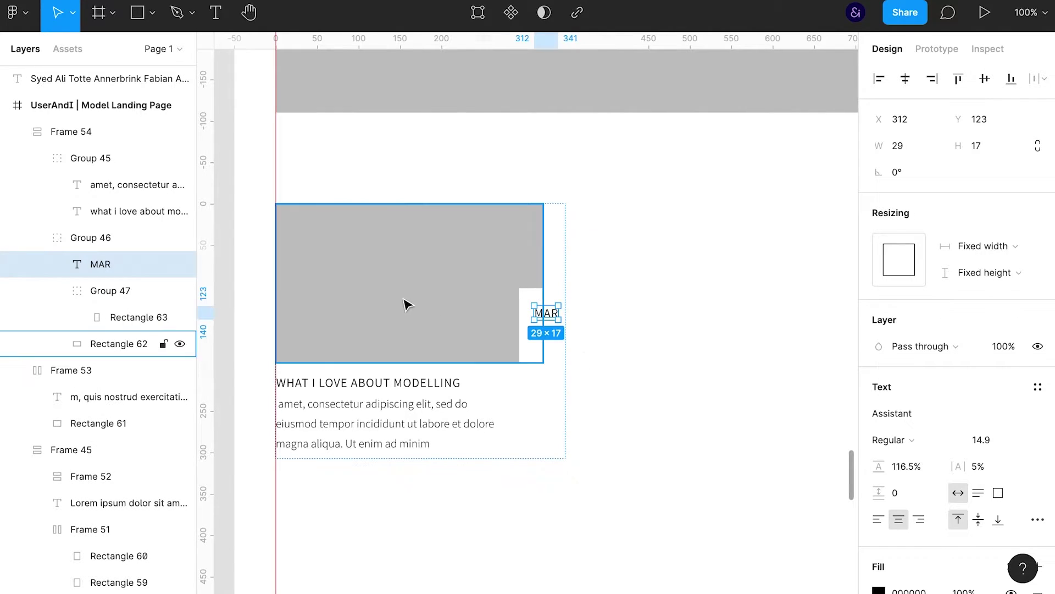
pyautogui.moveTo(103, 272); pyautogui.dragTo(113, 315)
pyautogui.keyDown('shift'); pyautogui.click(112, 317); pyautogui.keyUp('shift')
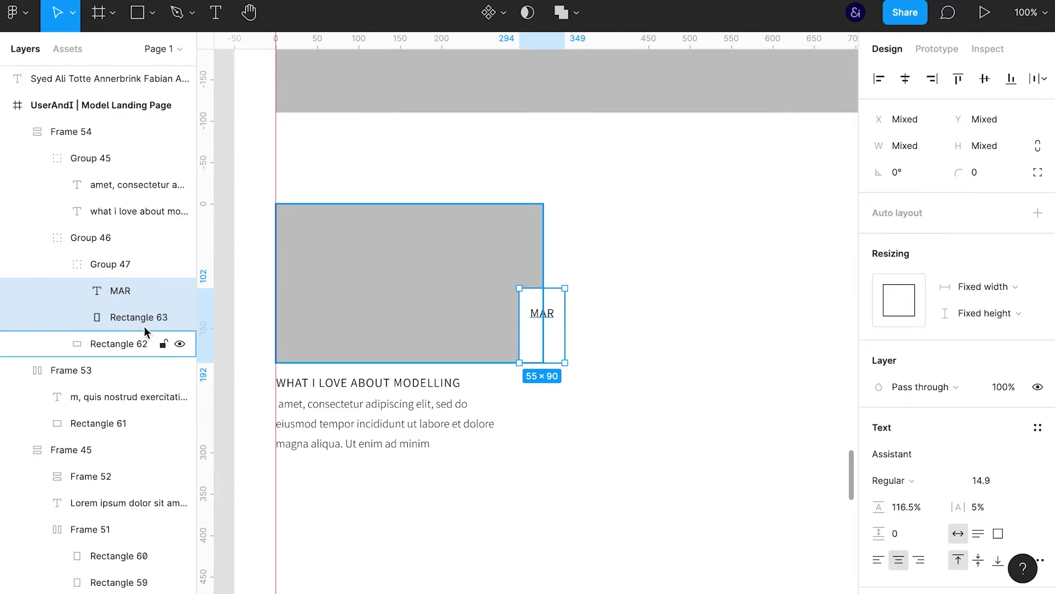
pyautogui.click(131, 298)
# - Duplicate MAR below as 2020 and stack both in auto layout with a tight gap
pyautogui.hotkey('ctrl', 'd')
pyautogui.hotkey('shift', 'Down')
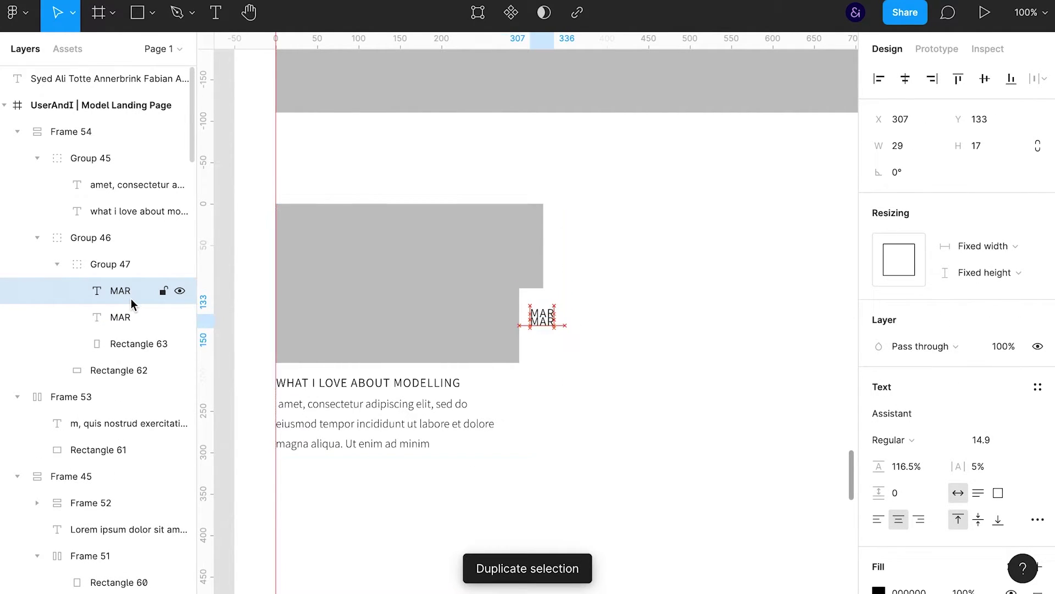
pyautogui.hotkey('shift', 'Down')
pyautogui.hotkey('shift', 'Down')
pyautogui.doubleClick(544, 337)
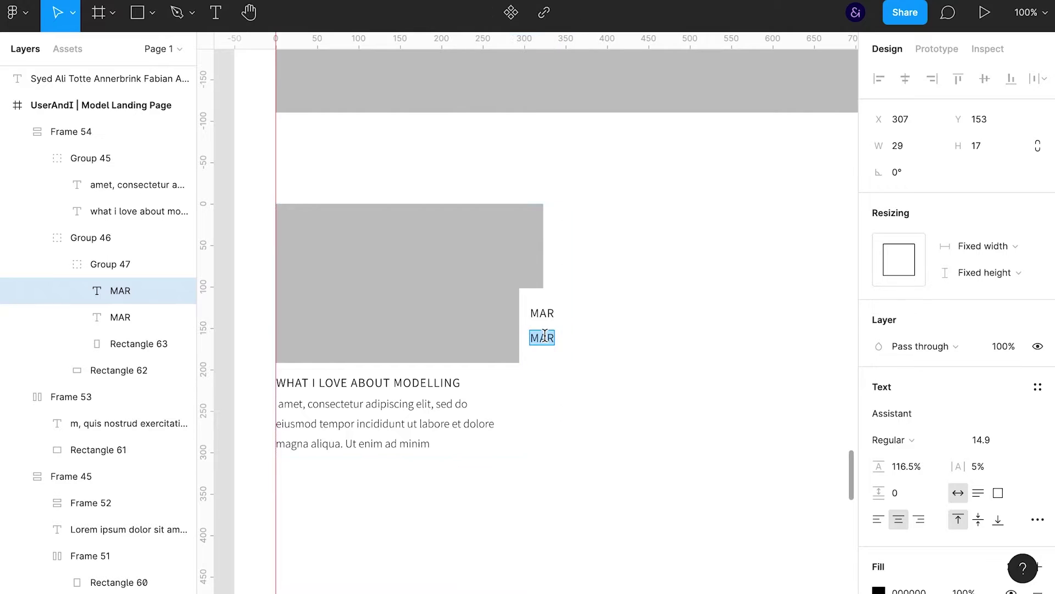
pyautogui.write('2020')
pyautogui.press('Escape')
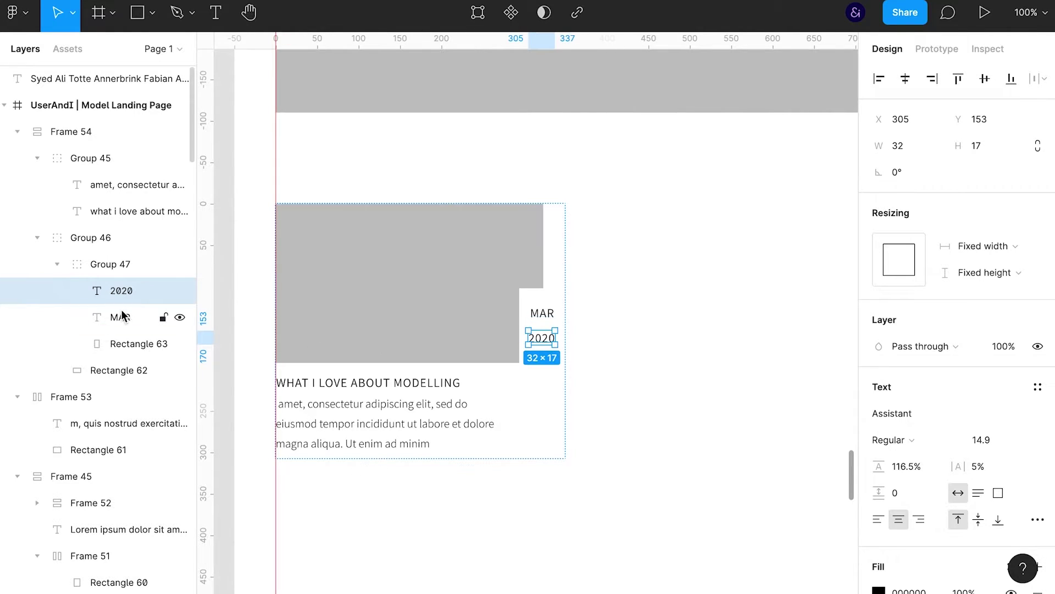
pyautogui.keyDown('shift'); pyautogui.click(120, 317); pyautogui.keyUp('shift')
pyautogui.click(1037, 240)
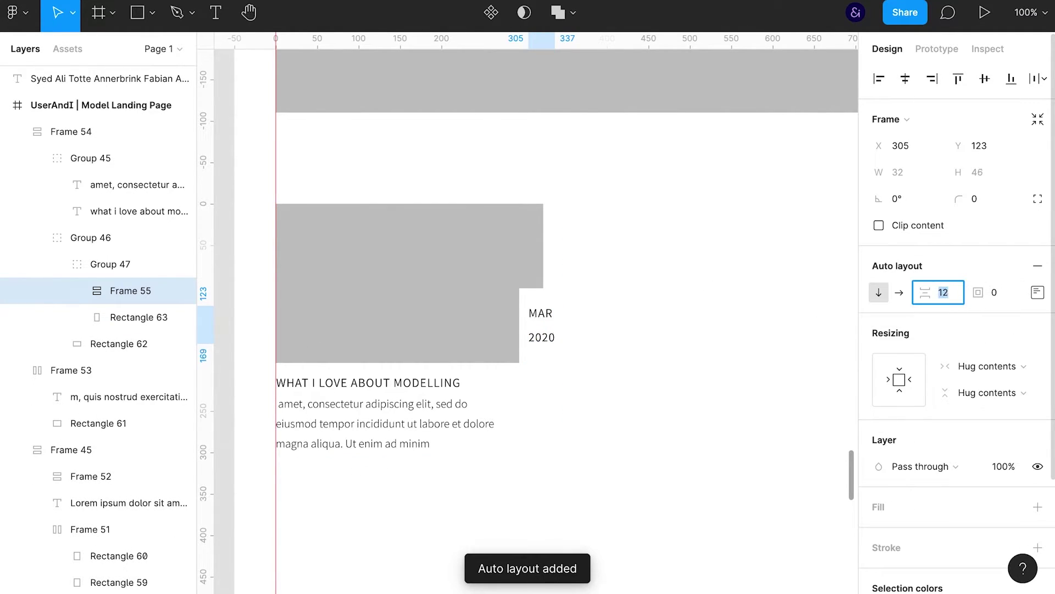
pyautogui.write('2')
pyautogui.press('Return')
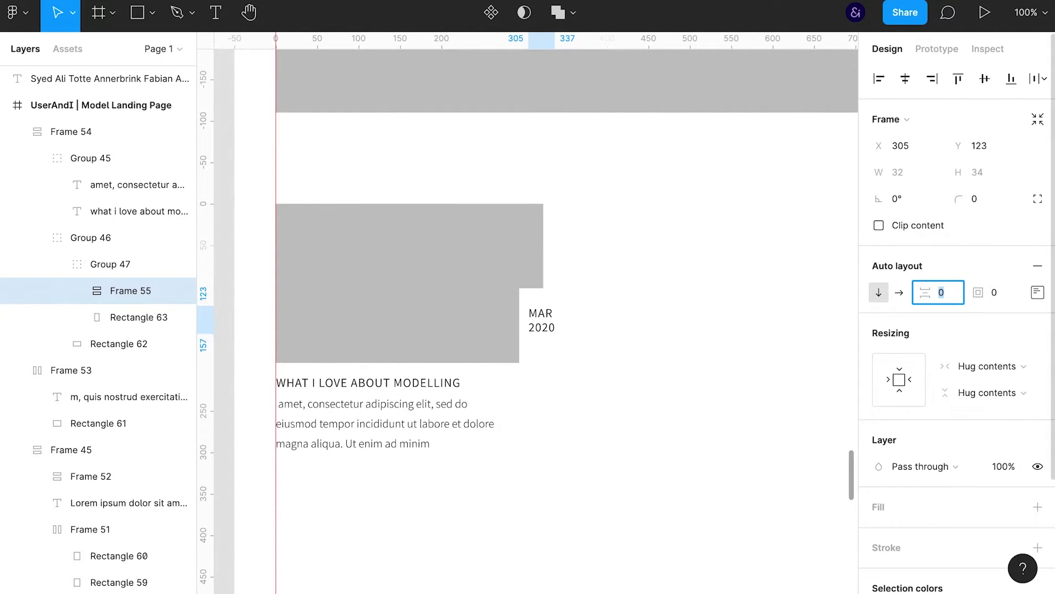
# - Bottom-align the date with its white rectangle, then nudge the date up slightly
pyautogui.keyDown('shift'); pyautogui.click(110, 318); pyautogui.keyUp('shift')
pyautogui.click(1012, 79)
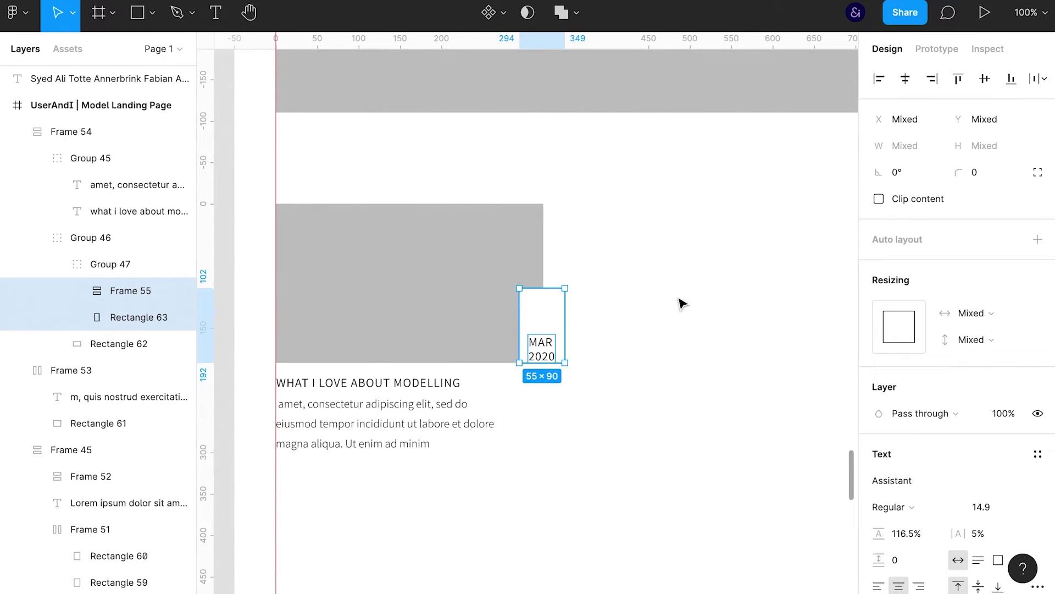
pyautogui.click(132, 344)
pyautogui.click(129, 292)
pyautogui.press('Up')
pyautogui.press('Up')
pyautogui.press('Up')
pyautogui.press('Up')
pyautogui.press('Up')
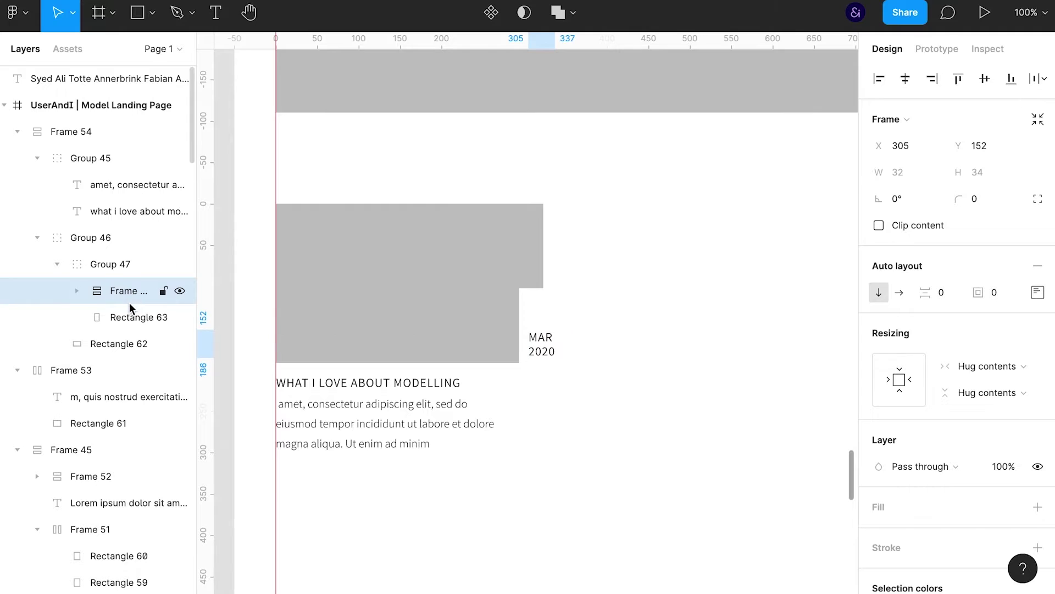
# - Resize the white box behind the date to 55×70
pyautogui.click(133, 318)
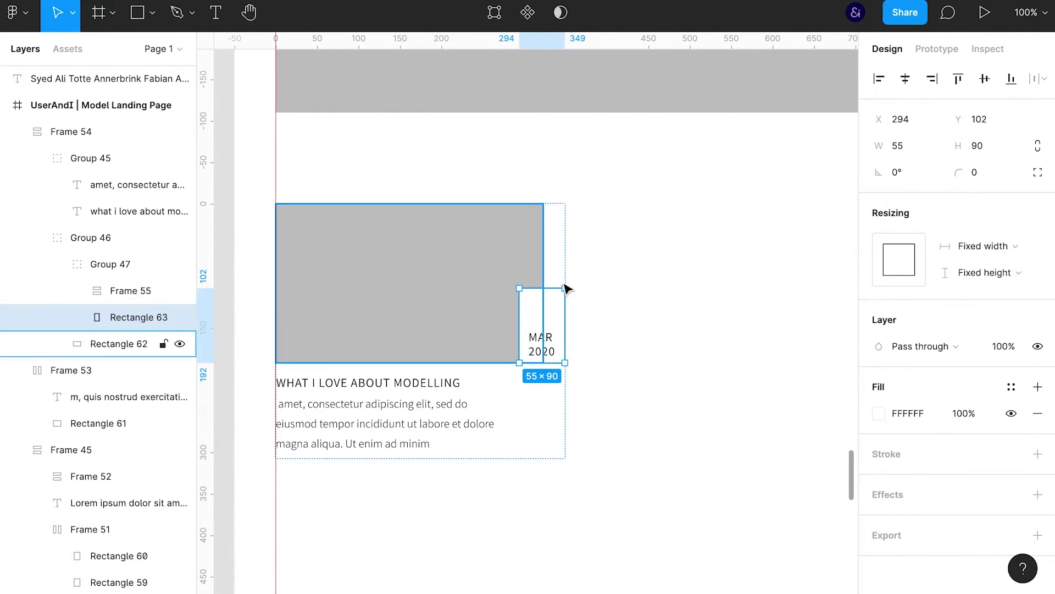
pyautogui.moveTo(548, 288); pyautogui.dragTo(561, 320)
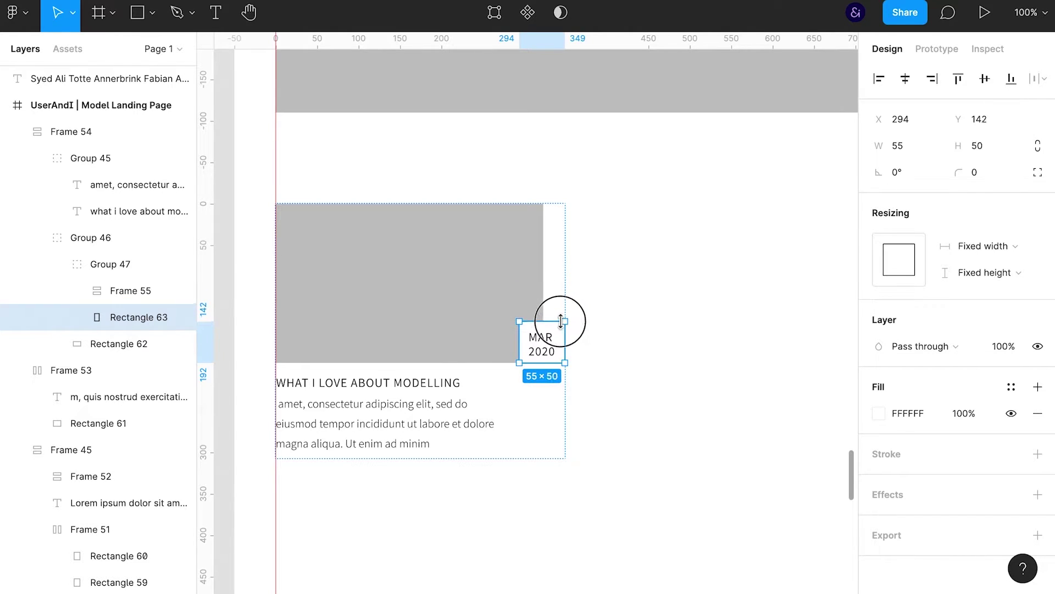
pyautogui.moveTo(555, 307); pyautogui.dragTo(555, 304)
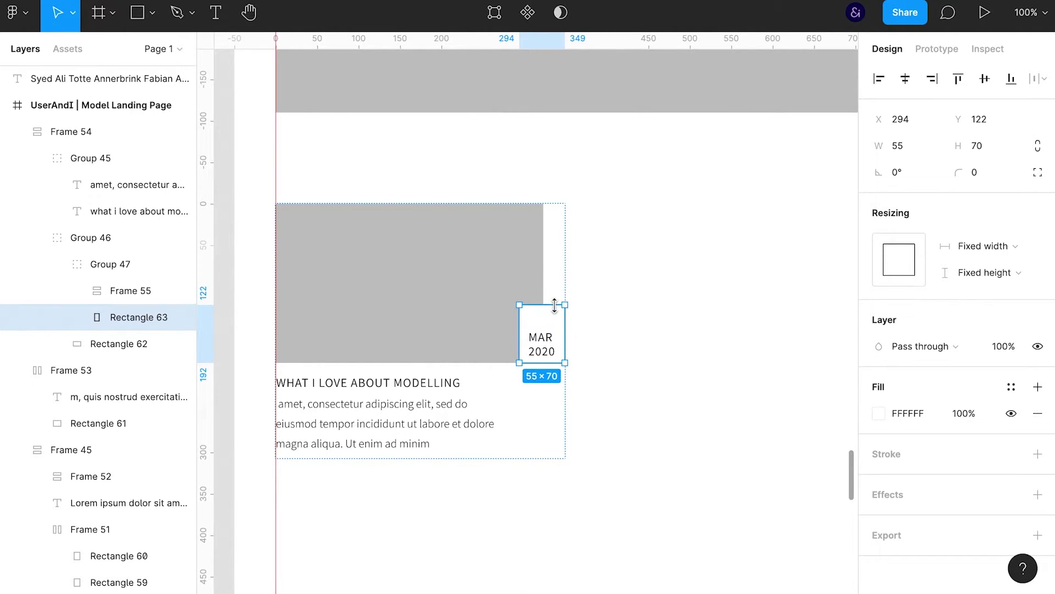
# - Duplicate the MAR line of the date and retype the copy as 19TH
pyautogui.doubleClick(549, 340)
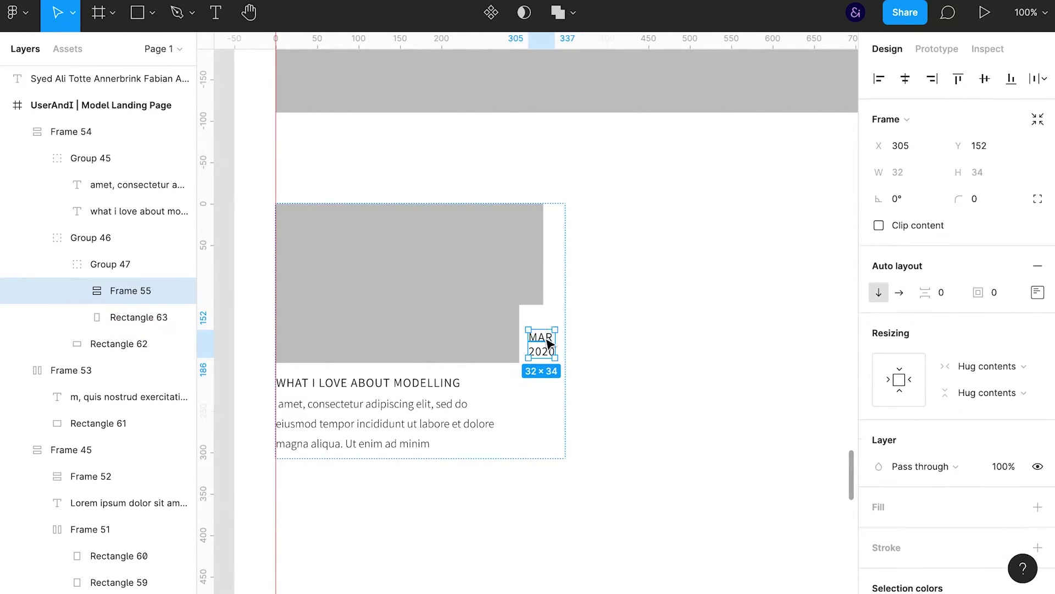
pyautogui.hotkey('ctrl', 'd')
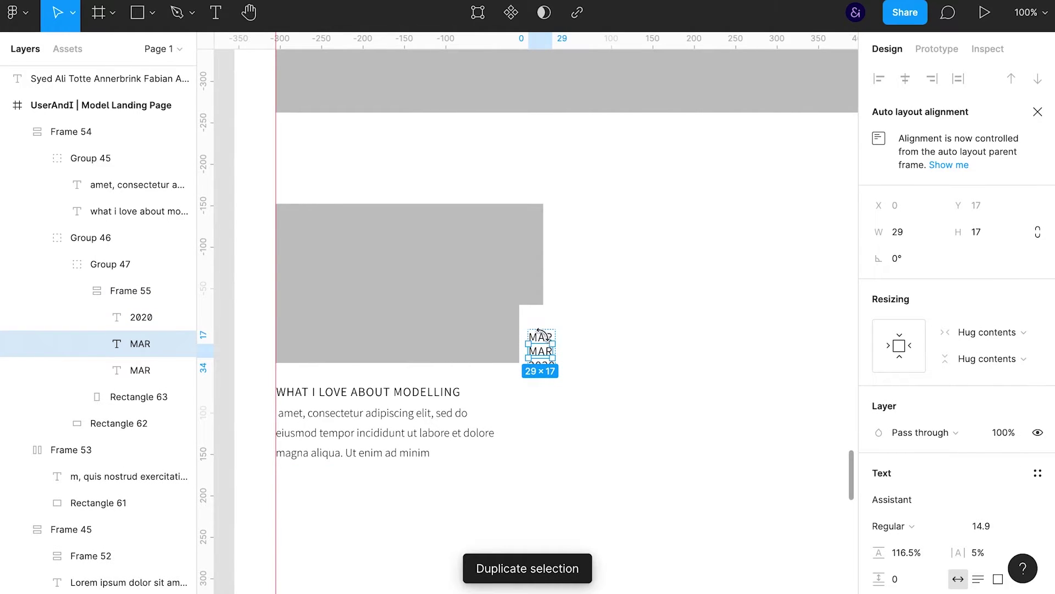
pyautogui.doubleClick(540, 334)
pyautogui.write('19TH')
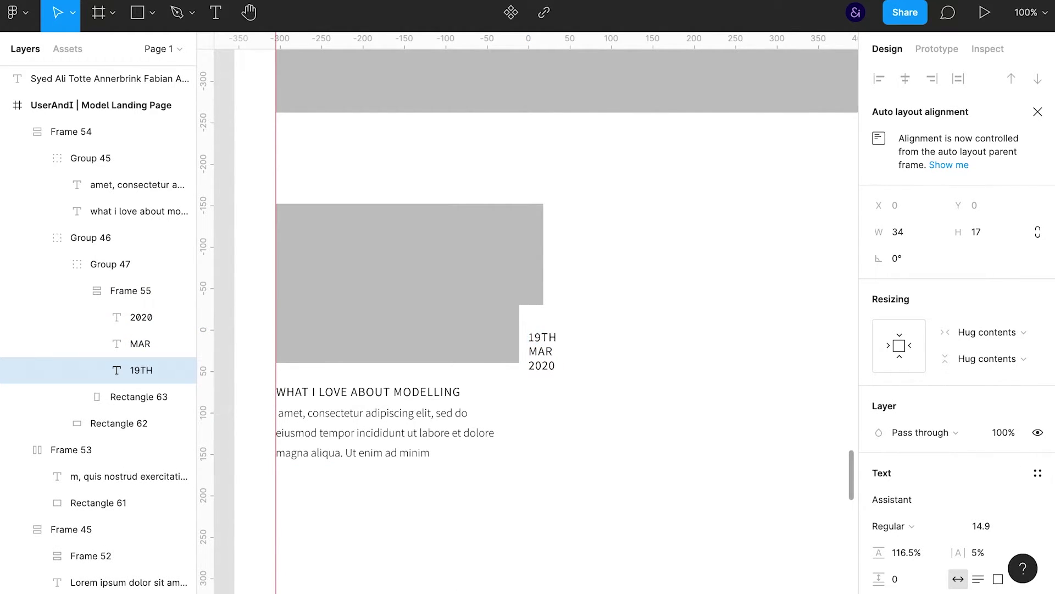
pyautogui.click(114, 290)
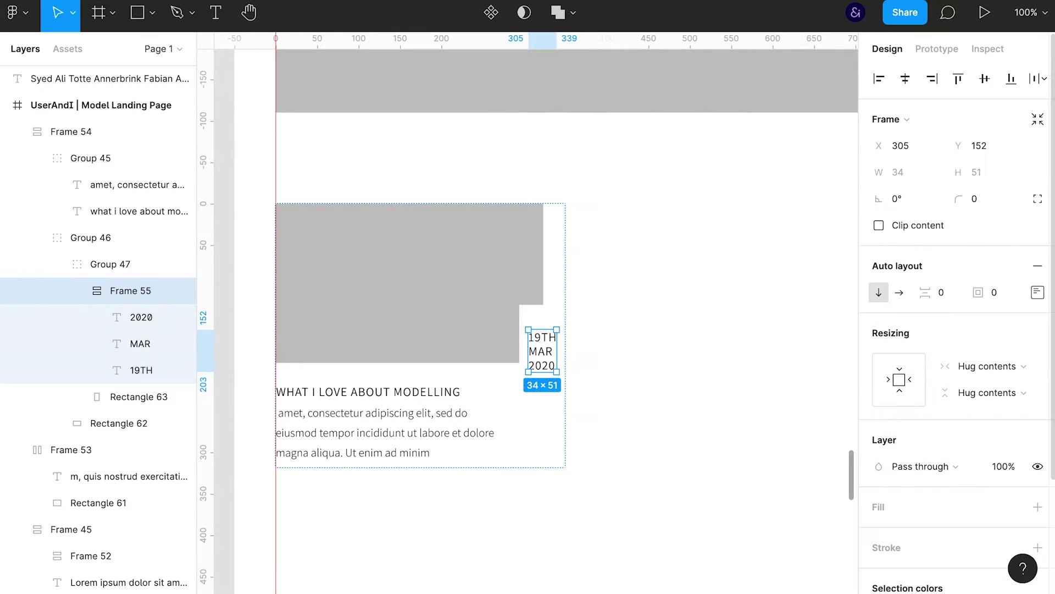
pyautogui.click(1028, 292)
# - Delete the separate white rectangle and give the date frame a white FFFFFF fill
pyautogui.click(134, 317)
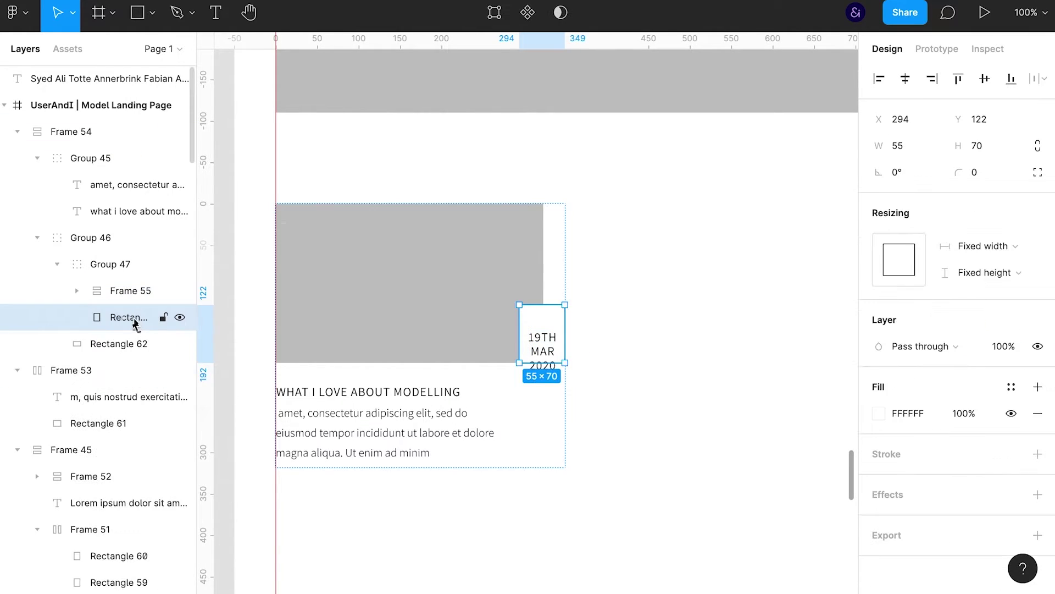
pyautogui.press('Delete')
pyautogui.click(543, 351)
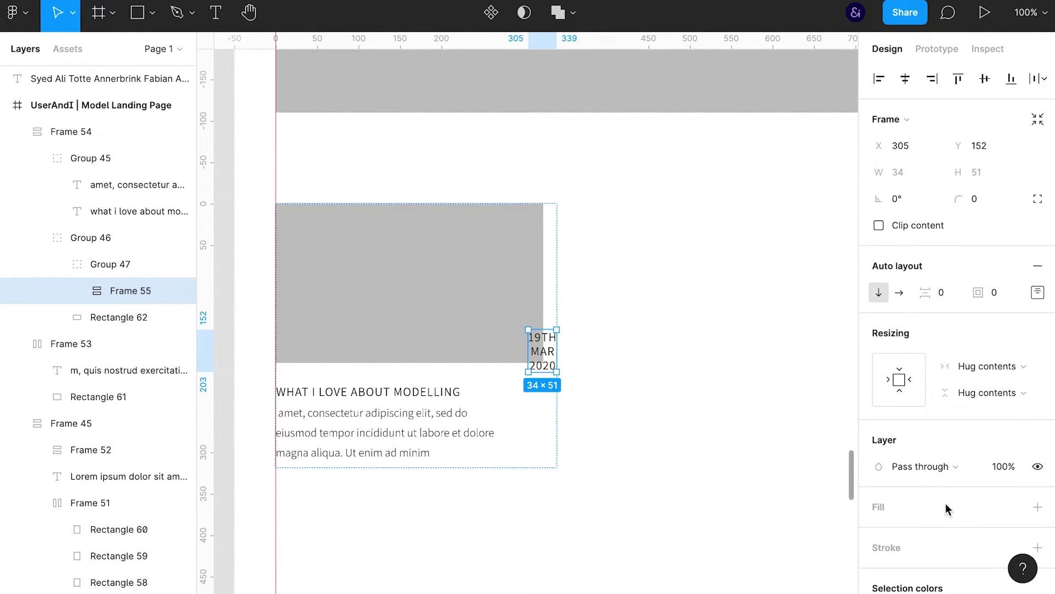
pyautogui.click(1038, 507)
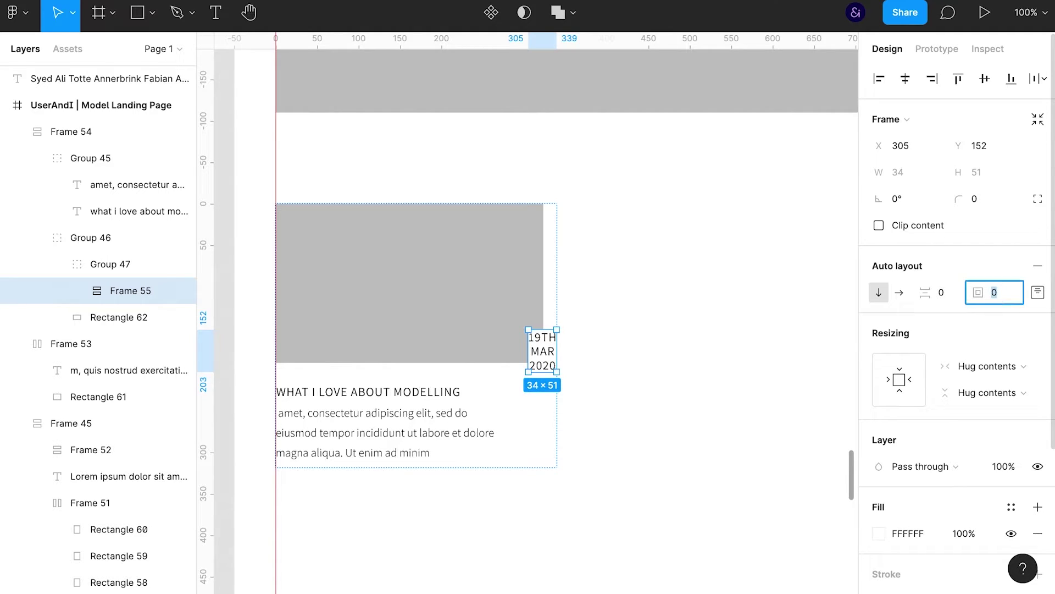
# - Set the date frame's padding to 10 on the sides and 15 top and bottom
pyautogui.write('9')
pyautogui.press('Return')
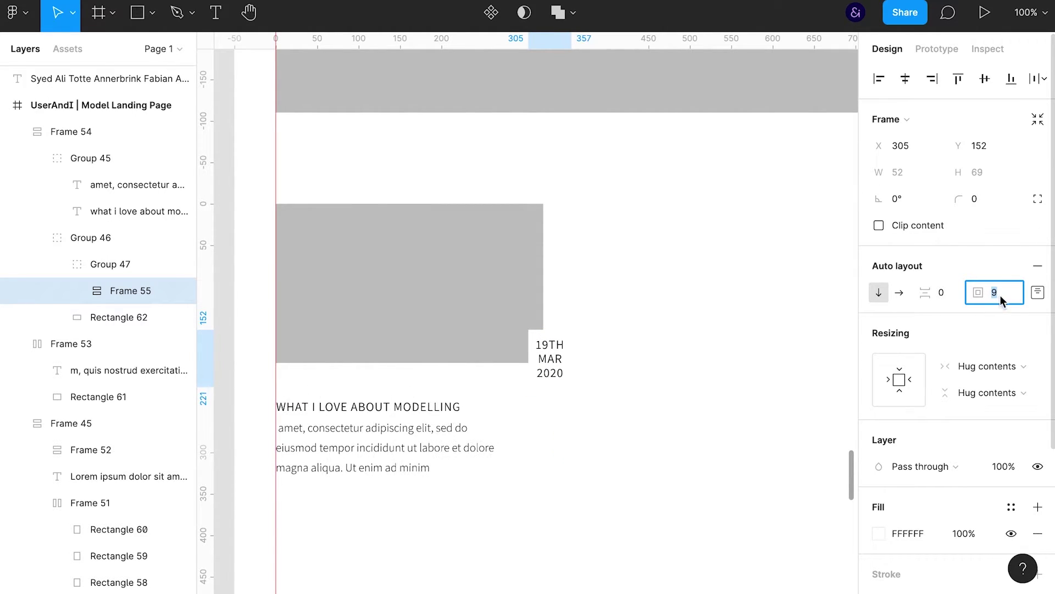
pyautogui.press('Up')
pyautogui.click(1037, 293)
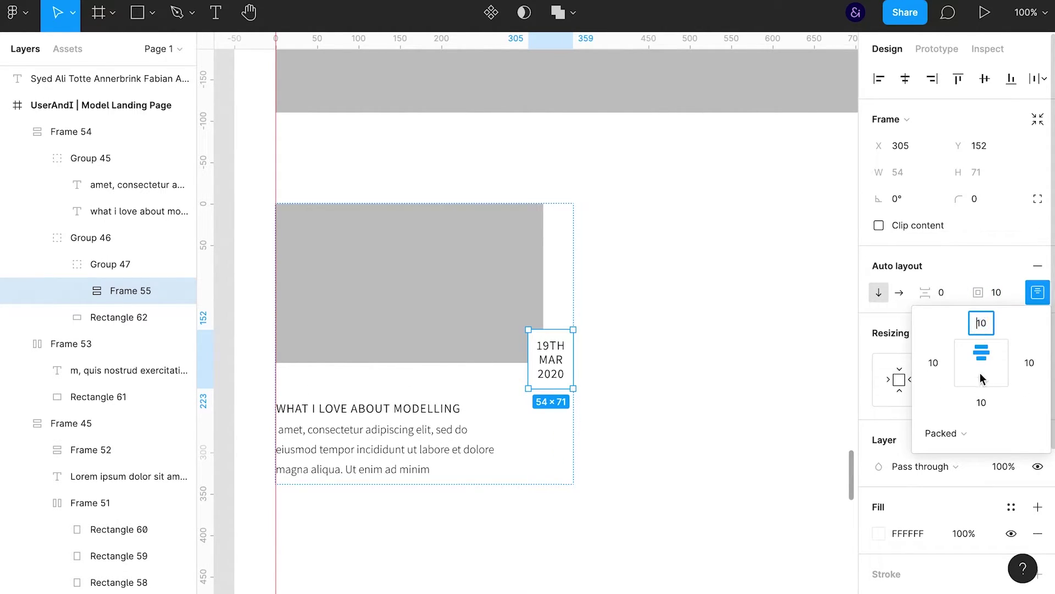
pyautogui.write('15')
pyautogui.press('Return')
pyautogui.click(981, 404)
pyautogui.press('Up')
pyautogui.press('Up')
pyautogui.press('Up')
pyautogui.press('Up')
pyautogui.press('Up')
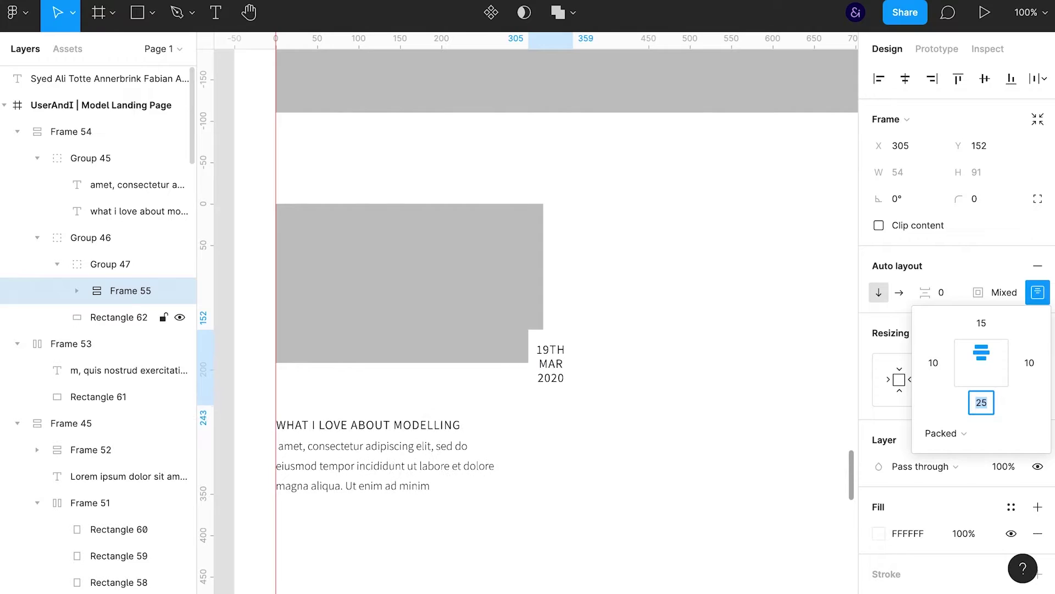
pyautogui.write('15')
pyautogui.click(110, 291)
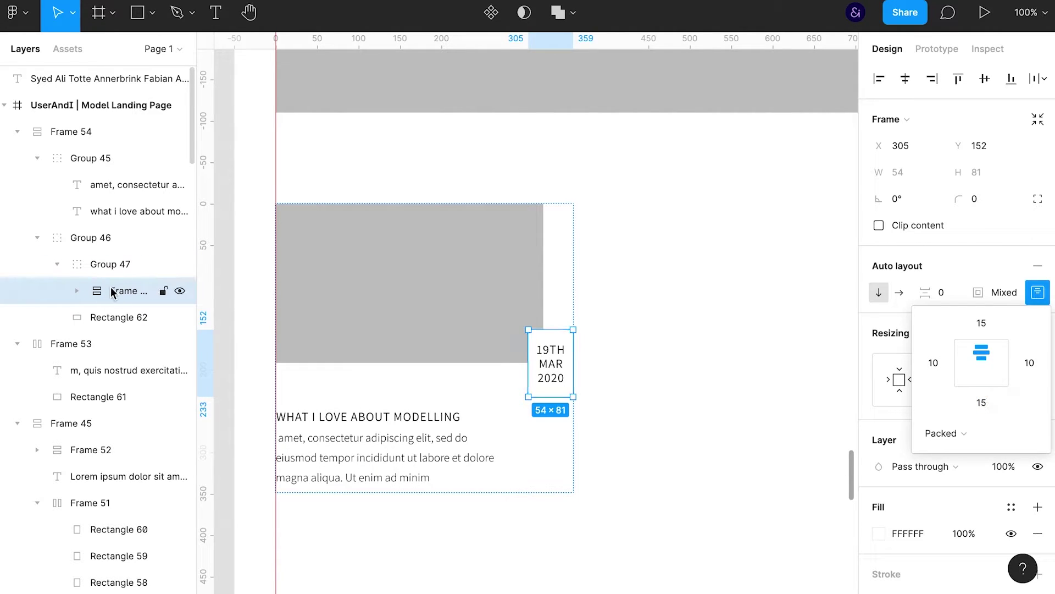
pyautogui.click(549, 363)
pyautogui.doubleClick(541, 372)
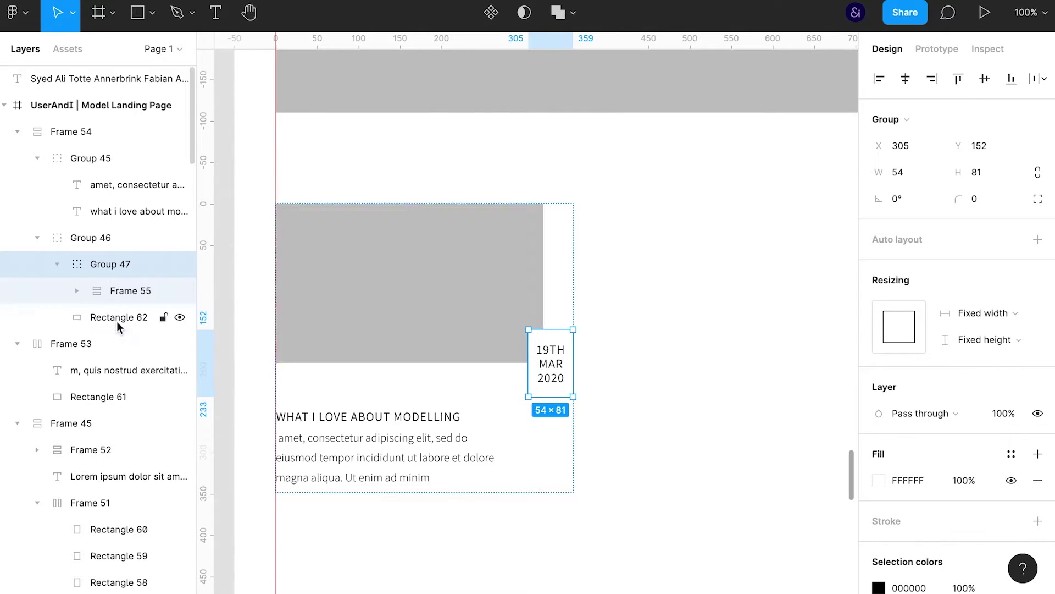
# - Nudge the date box up and left so it overlaps the photo's right edge
pyautogui.hotkey('shift', 'Up')
pyautogui.hotkey('shift', 'Up')
pyautogui.hotkey('shift', 'Up')
pyautogui.press('Down')
pyautogui.press('Down')
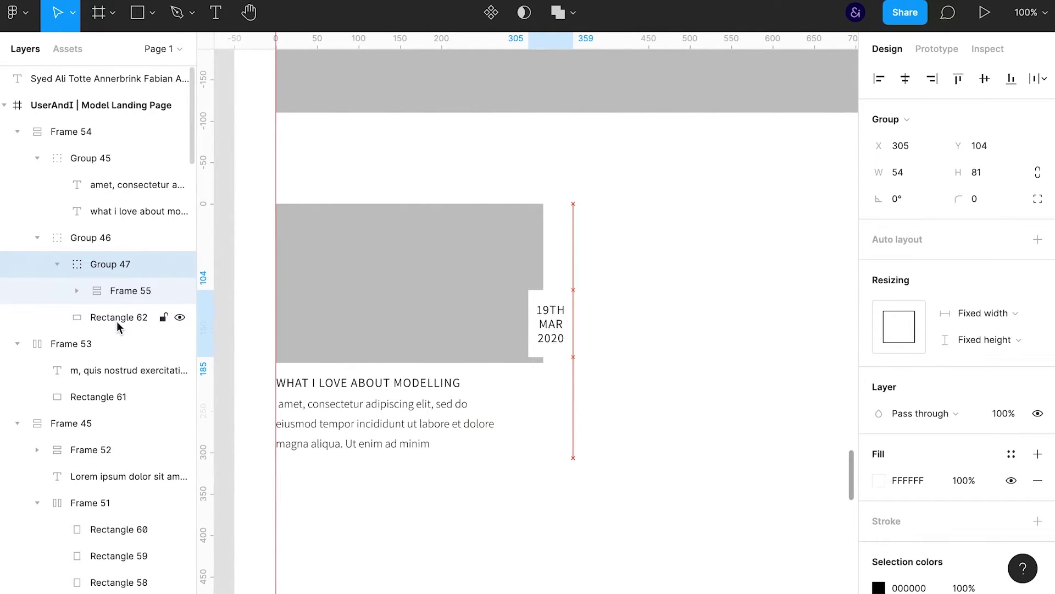
pyautogui.press('Up')
pyautogui.press('Left')
pyautogui.press('Left')
pyautogui.press('Left')
pyautogui.press('Left')
pyautogui.press('Left')
pyautogui.press('Left')
pyautogui.press('Left')
pyautogui.press('Left')
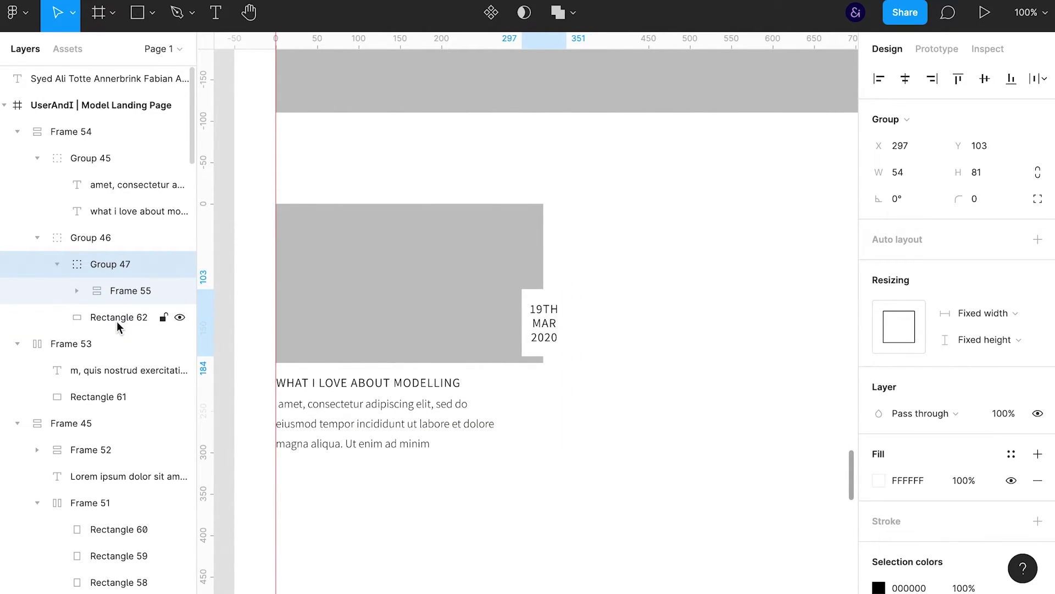
# - Set all three date text lines to font size 12.9 in SemiBold weight
pyautogui.doubleClick(541, 326)
pyautogui.doubleClick(540, 326)
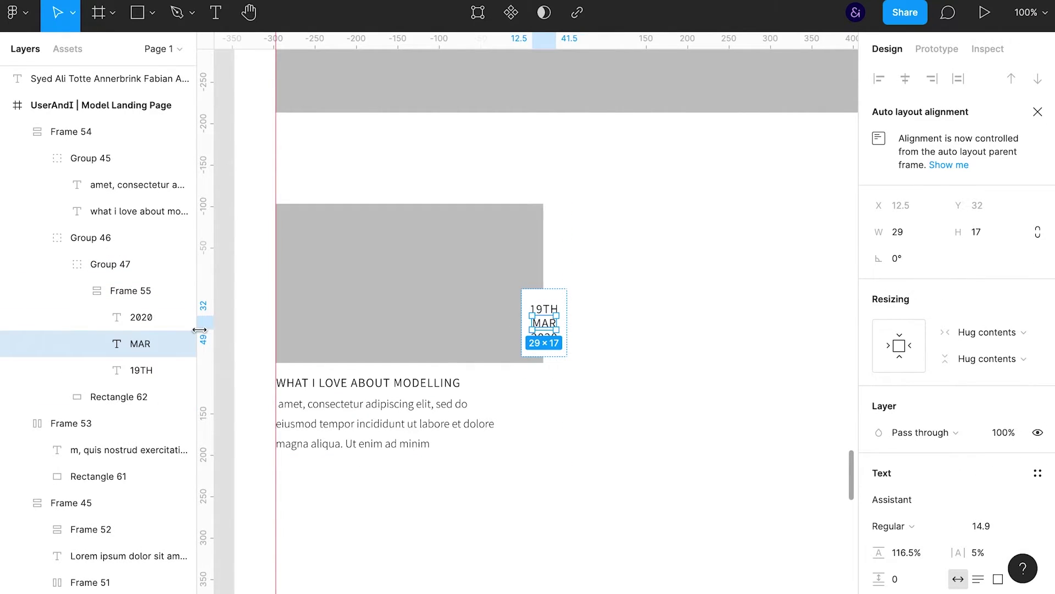
pyautogui.click(141, 317)
pyautogui.keyDown('shift'); pyautogui.click(141, 370); pyautogui.keyUp('shift')
pyautogui.click(984, 526)
pyautogui.press('Down')
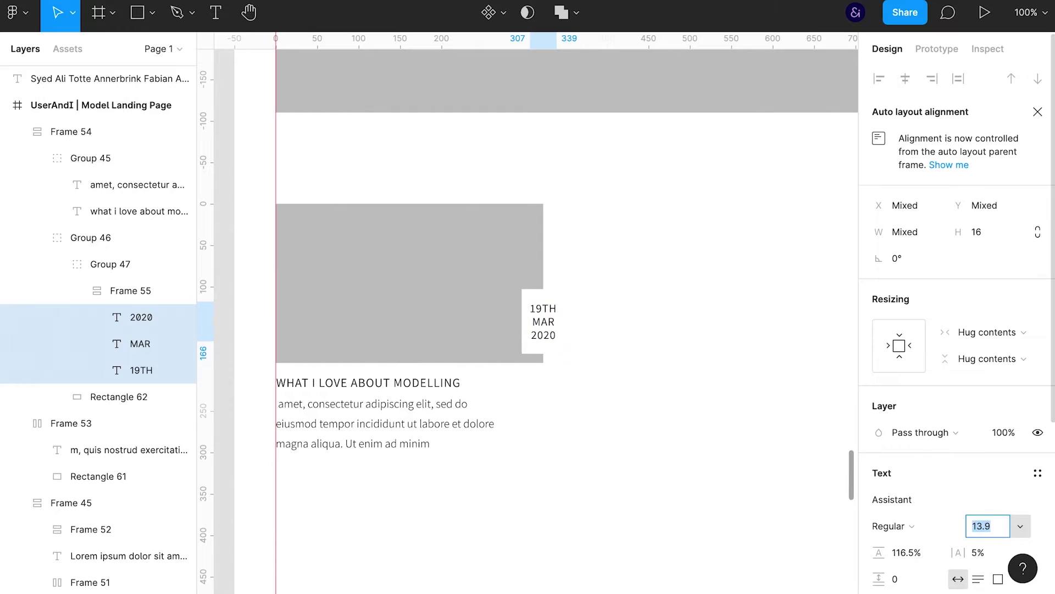
pyautogui.press('Down')
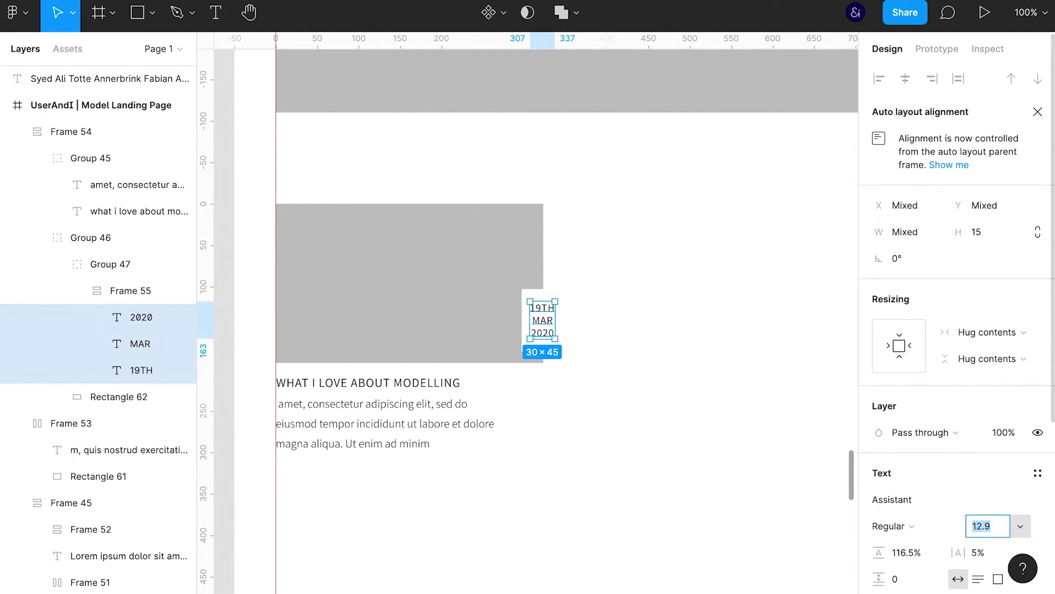
pyautogui.click(891, 526)
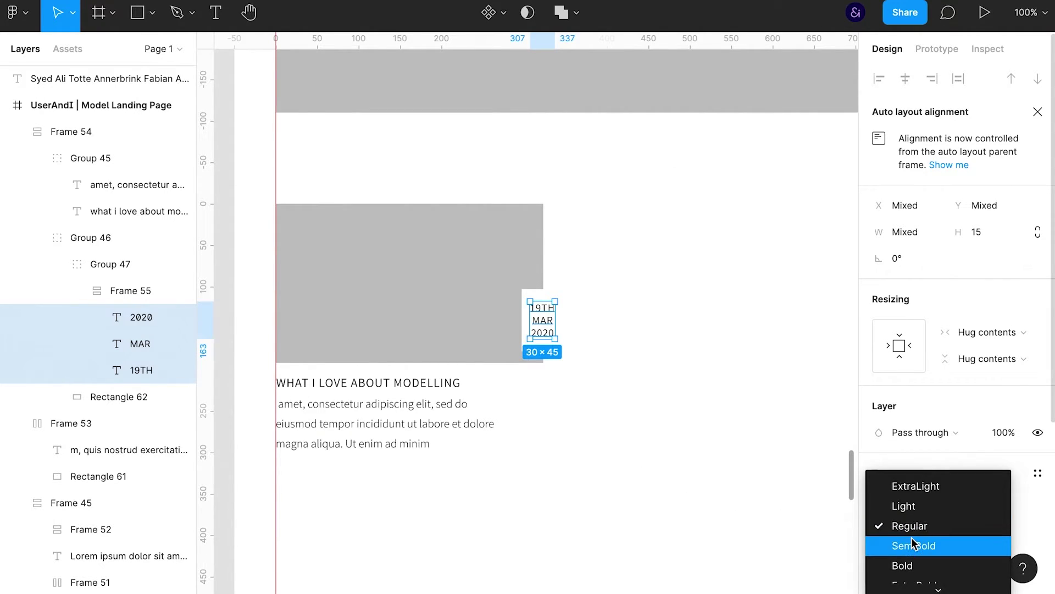
pyautogui.click(894, 544)
pyautogui.click(653, 491)
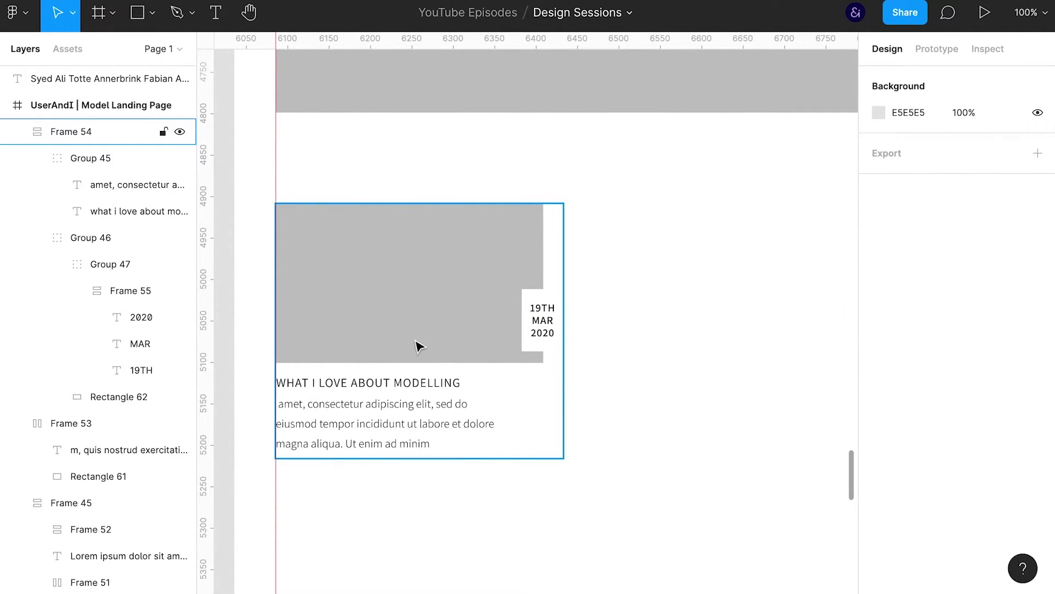
# - Copy the 'view more' link from the section above
pyautogui.scroll(5, 420, 345)
pyautogui.scroll(5, 573, 238)
pyautogui.doubleClick(690, 186)
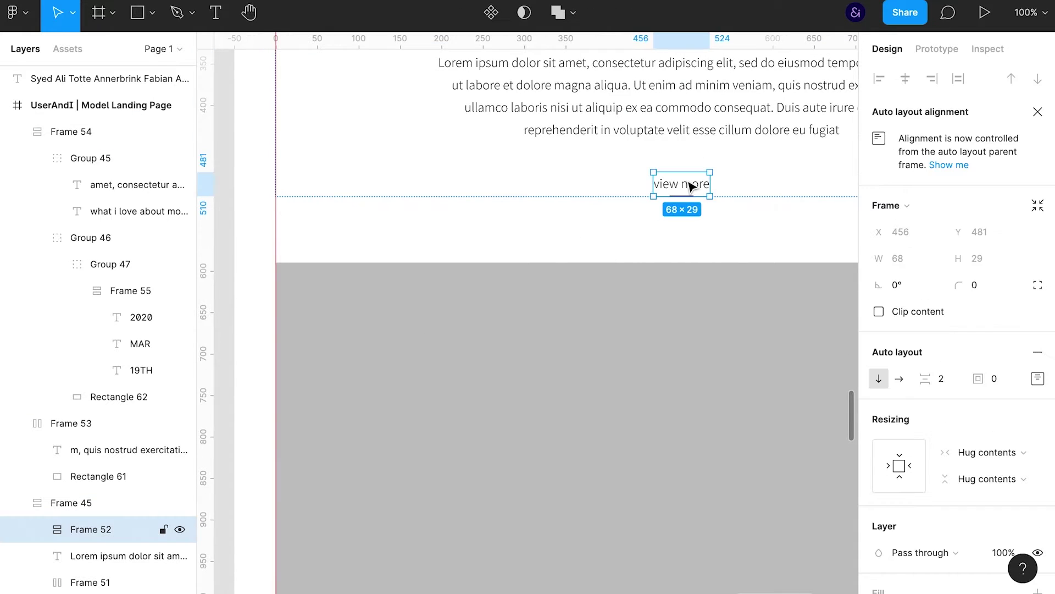
pyautogui.hotkey('ctrl', 'c')
pyautogui.click(625, 410)
pyautogui.hotkey('ctrl', 'v')
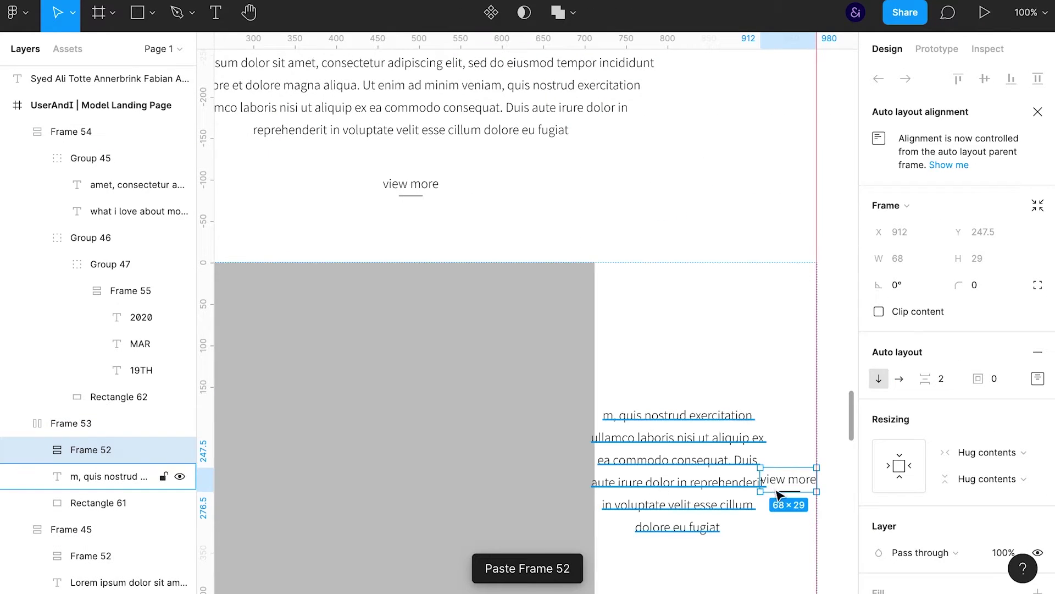
pyautogui.hotkey('ctrl', 'z')
# - Put the card's heading and body in auto layout, paste 'view more' below, and duplicate the card
pyautogui.scroll(-8, 619, 522)
pyautogui.moveTo(619, 522); pyautogui.dragTo(734, 369)
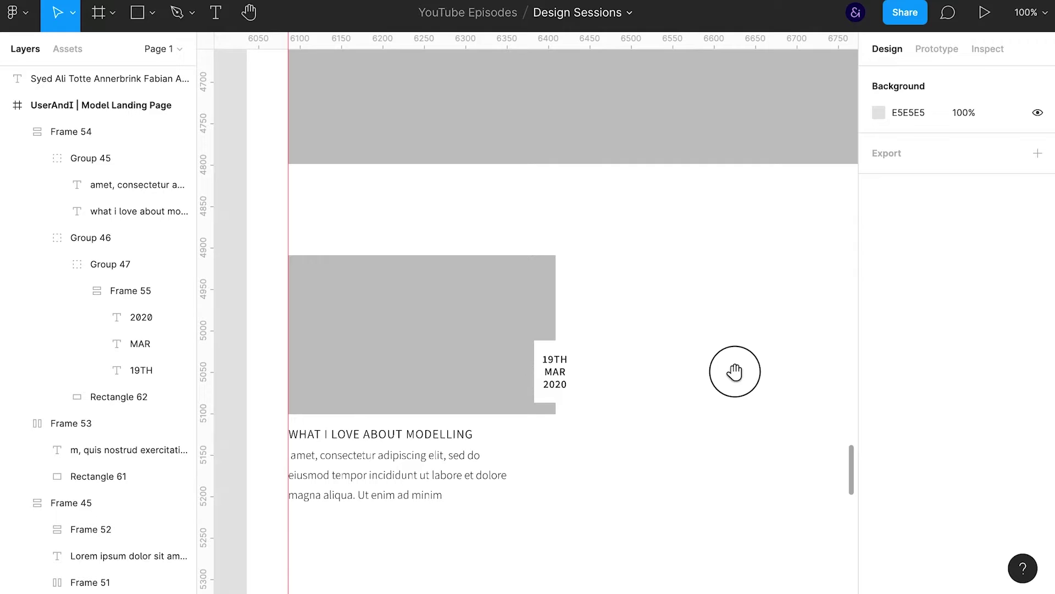
pyautogui.doubleClick(409, 480)
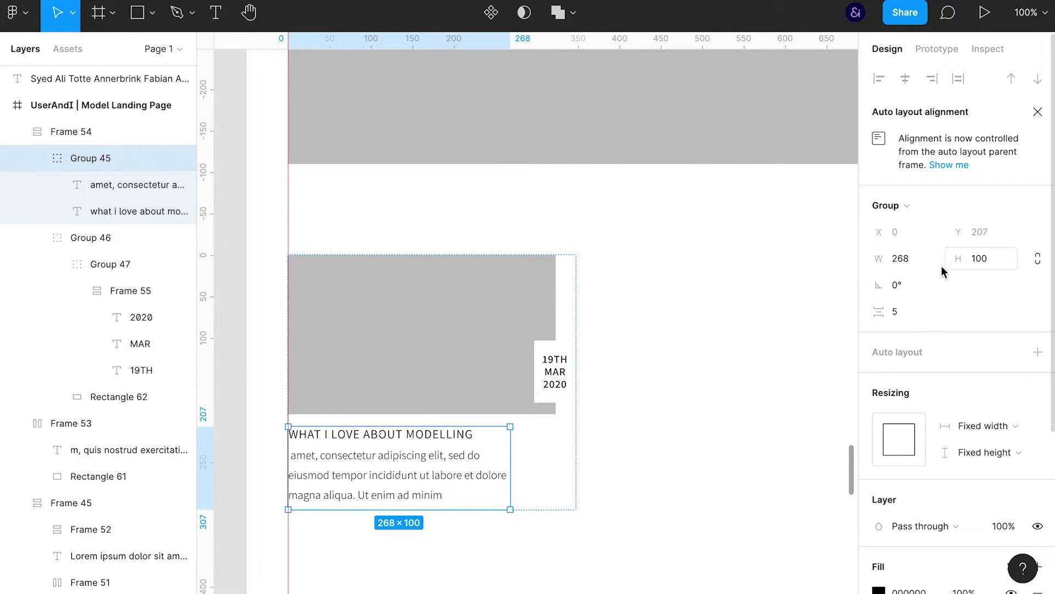
pyautogui.click(1038, 352)
pyautogui.click(400, 496)
pyautogui.hotkey('ctrl', 'v')
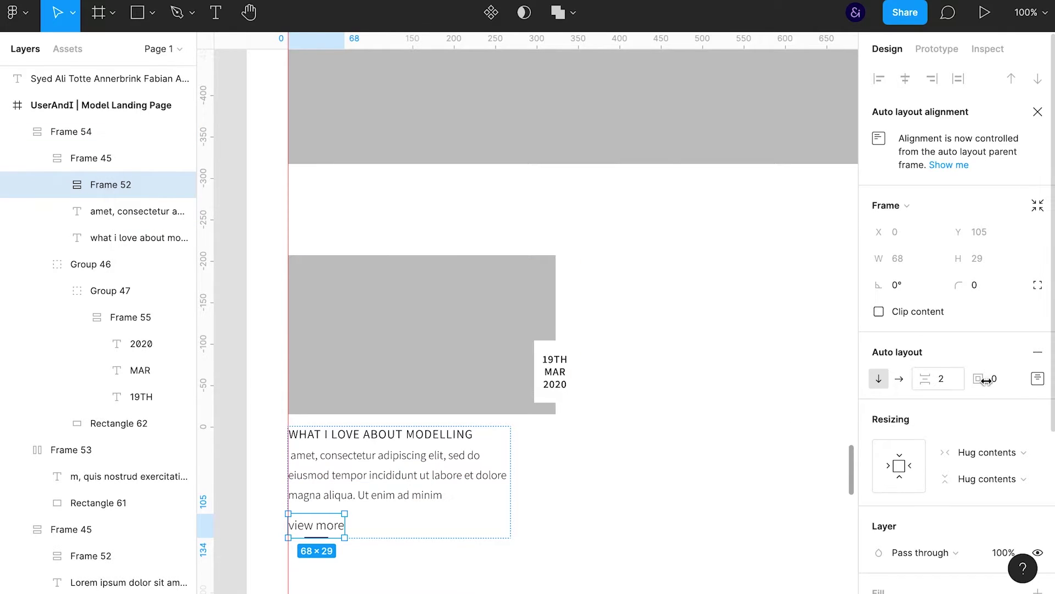
pyautogui.click(1039, 378)
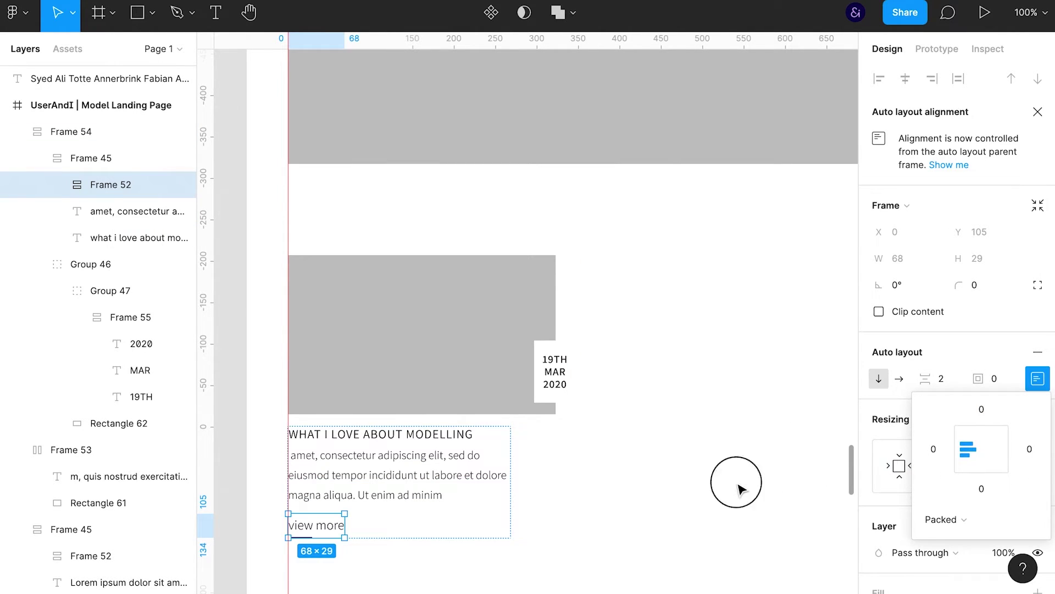
pyautogui.hotkey('shift', 'a')
pyautogui.click(389, 313)
pyautogui.hotkey('ctrl', 'd')
# - Place a card copy to the right, make a third card, and group all three
pyautogui.moveTo(337, 309); pyautogui.dragTo(616, 303)
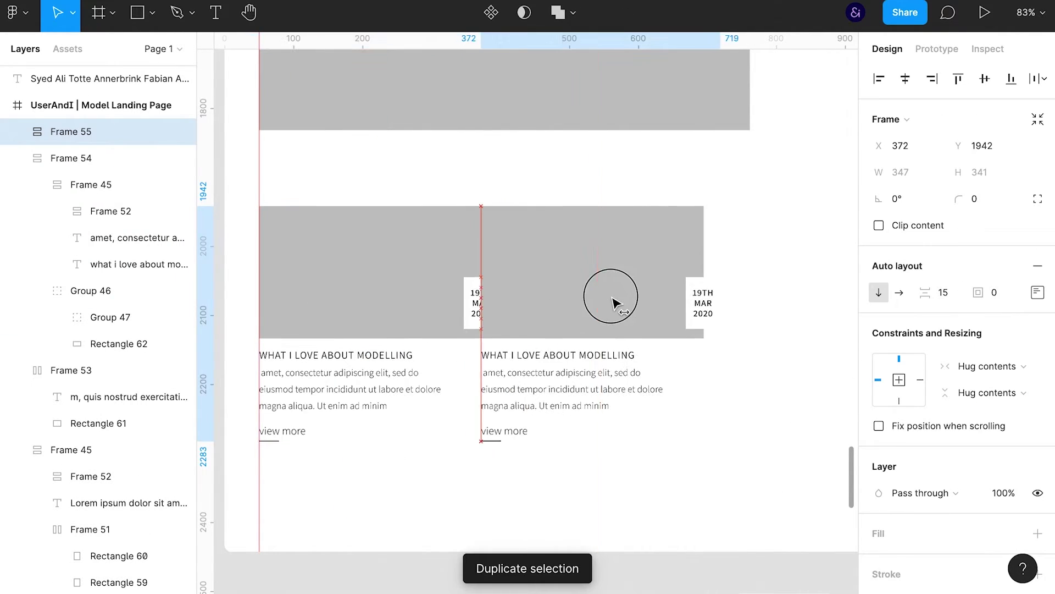
pyautogui.hotkey('ctrl', 'd')
pyautogui.keyDown('shift'); pyautogui.click(389, 319); pyautogui.keyUp('shift')
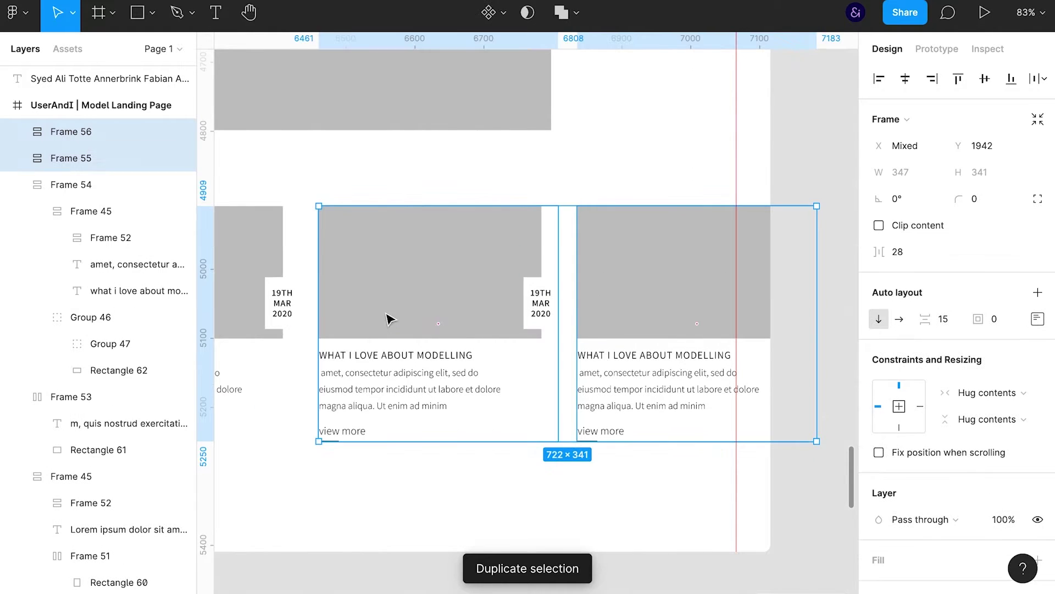
pyautogui.keyDown('shift'); pyautogui.click(252, 384); pyautogui.keyUp('shift')
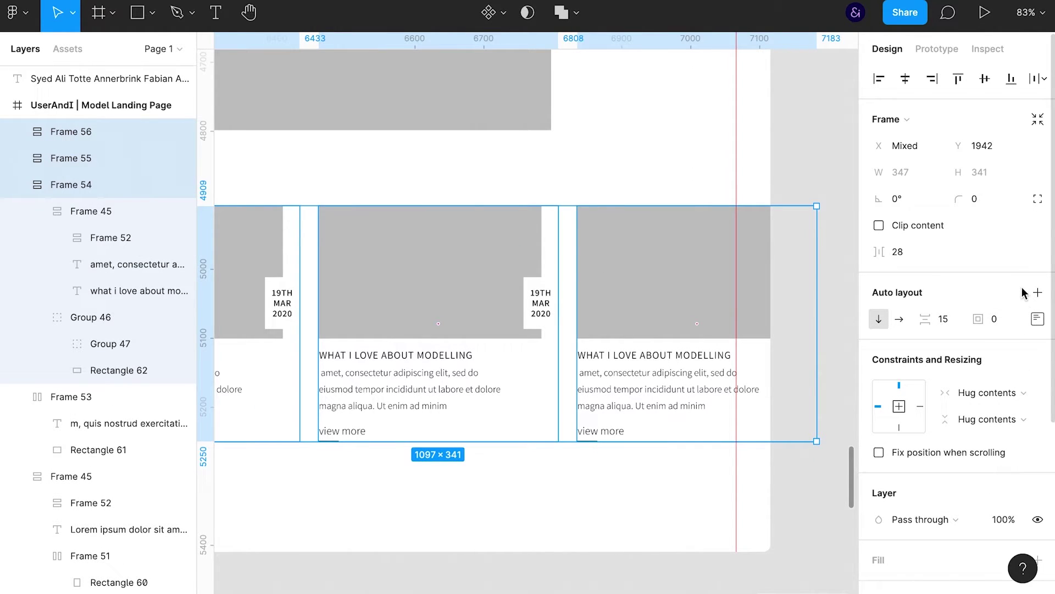
pyautogui.hotkey('ctrl', 'g')
# - Make the group a horizontal auto-layout row with Fill-container cards, then narrow it
pyautogui.click(1038, 265)
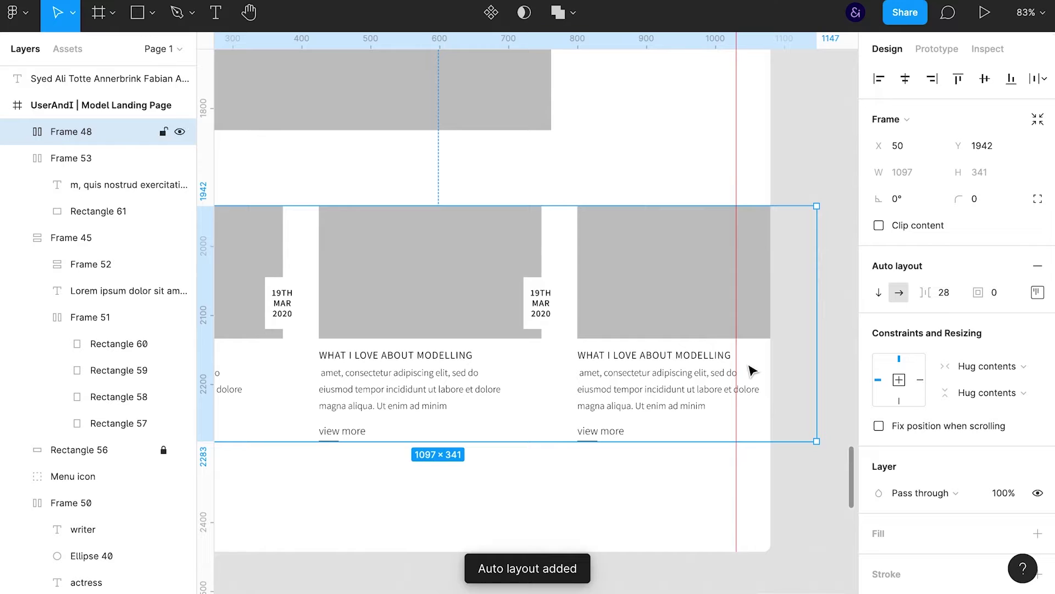
pyautogui.press('Return')
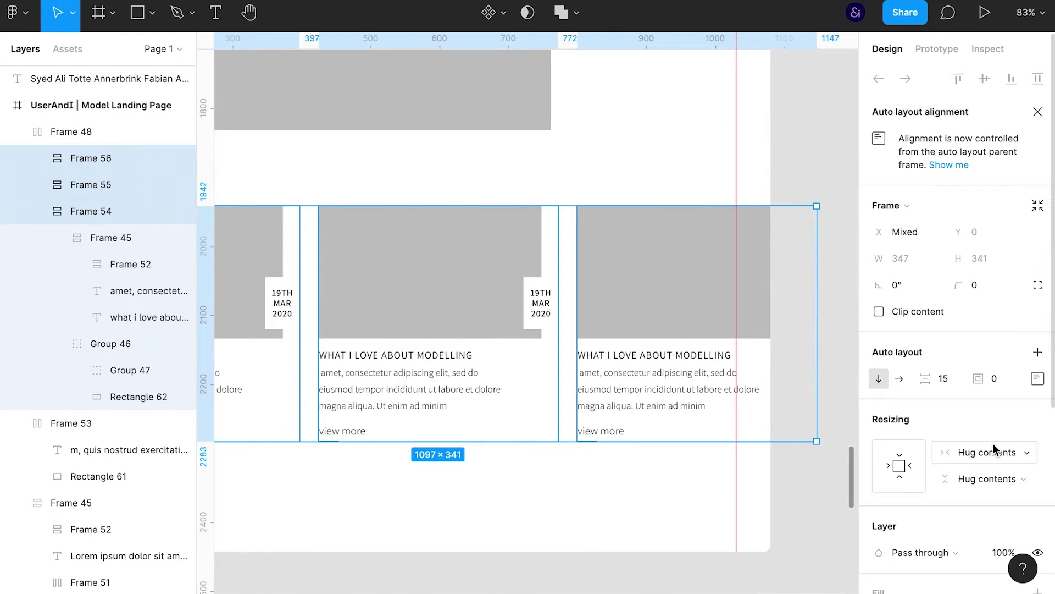
pyautogui.click(995, 449)
pyautogui.click(999, 471)
pyautogui.press('Escape')
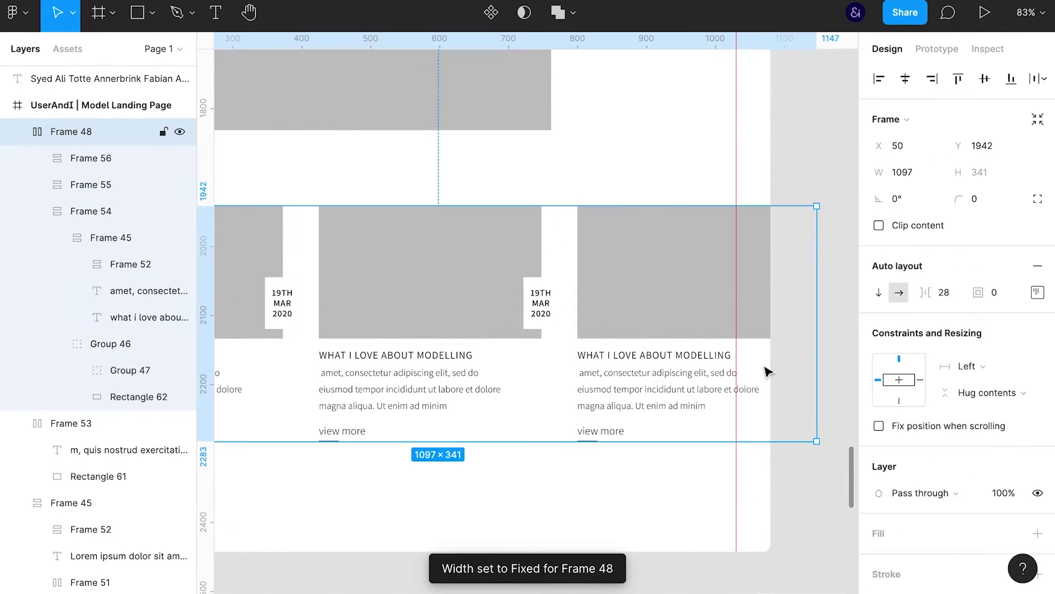
pyautogui.moveTo(811, 353); pyautogui.dragTo(691, 363)
pyautogui.click(332, 311)
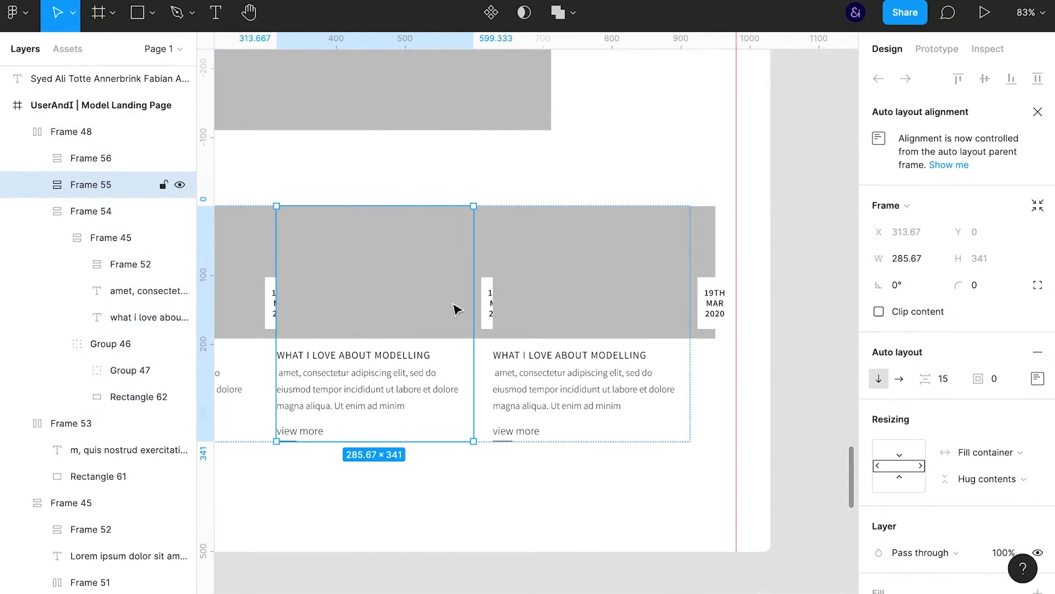
# - Set the image group in each of the three cards to Fill container width
pyautogui.click(649, 497)
pyautogui.moveTo(610, 502); pyautogui.dragTo(648, 464)
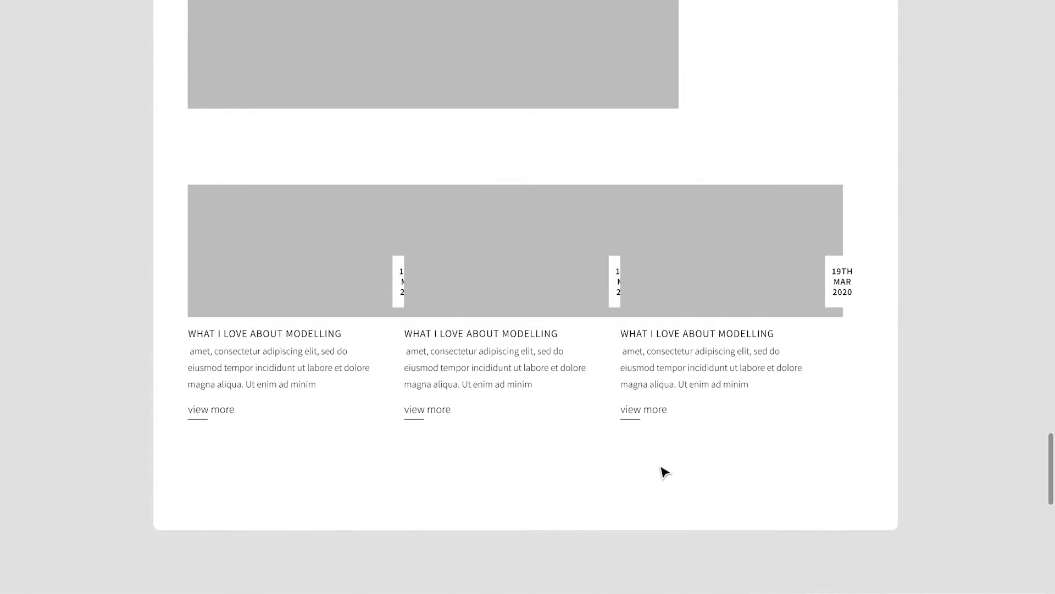
pyautogui.doubleClick(752, 343)
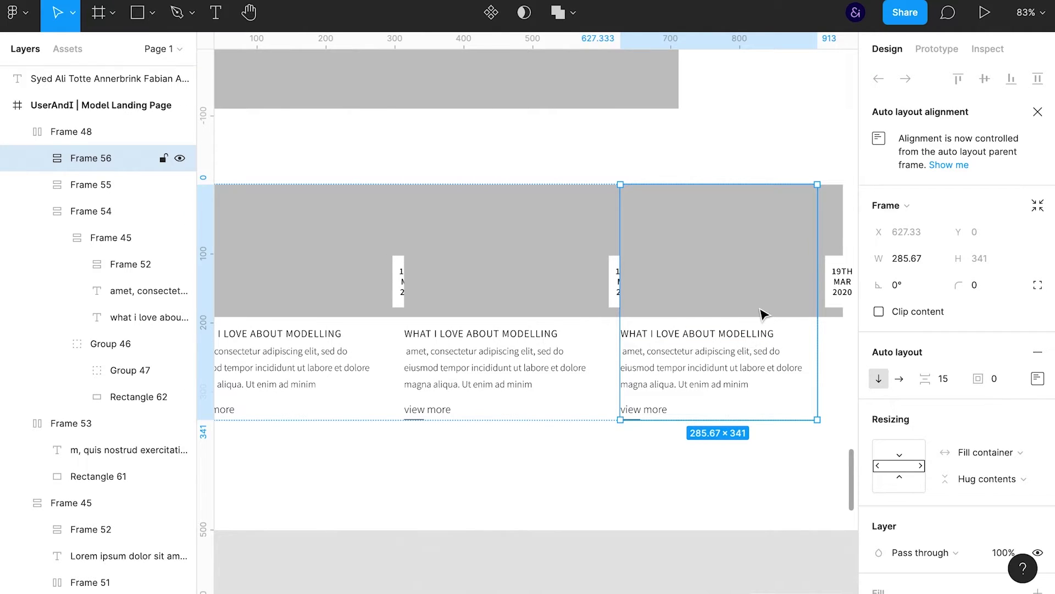
pyautogui.click(761, 313)
pyautogui.click(979, 427)
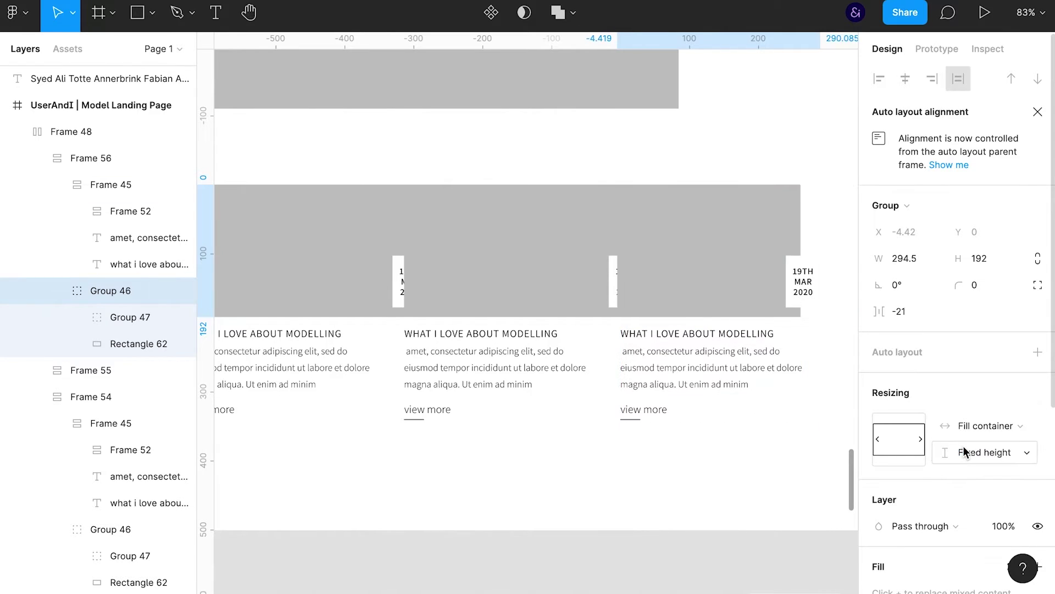
pyautogui.click(561, 295)
pyautogui.click(984, 427)
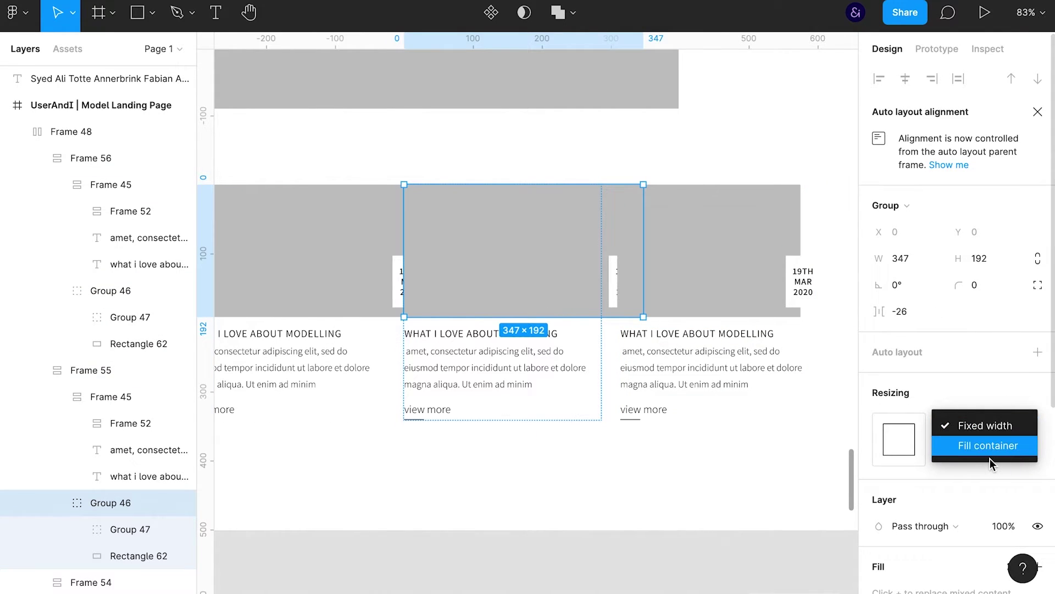
pyautogui.click(965, 450)
pyautogui.click(308, 286)
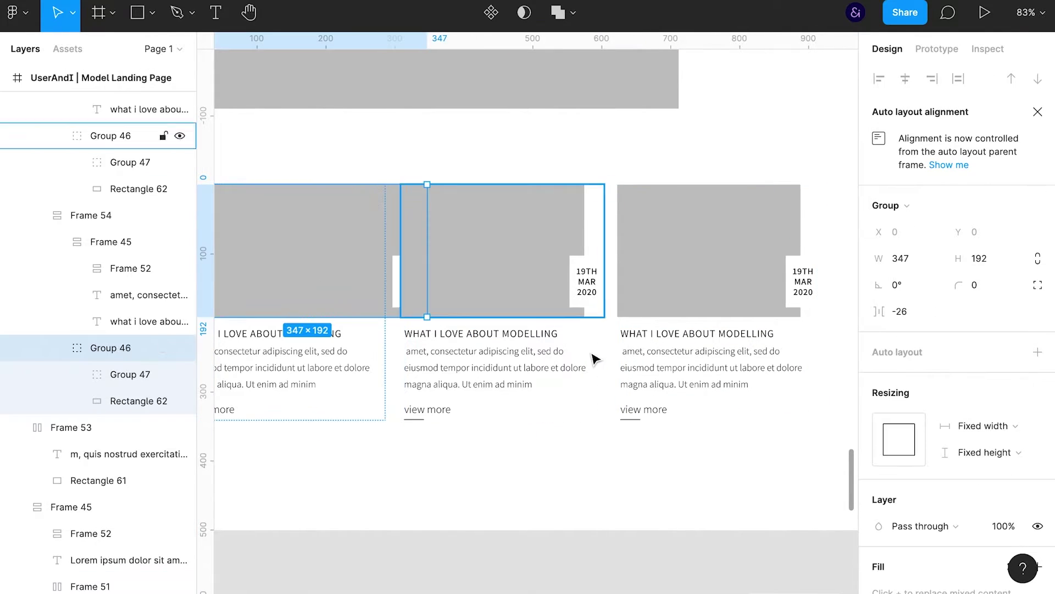
pyautogui.click(987, 432)
pyautogui.click(778, 493)
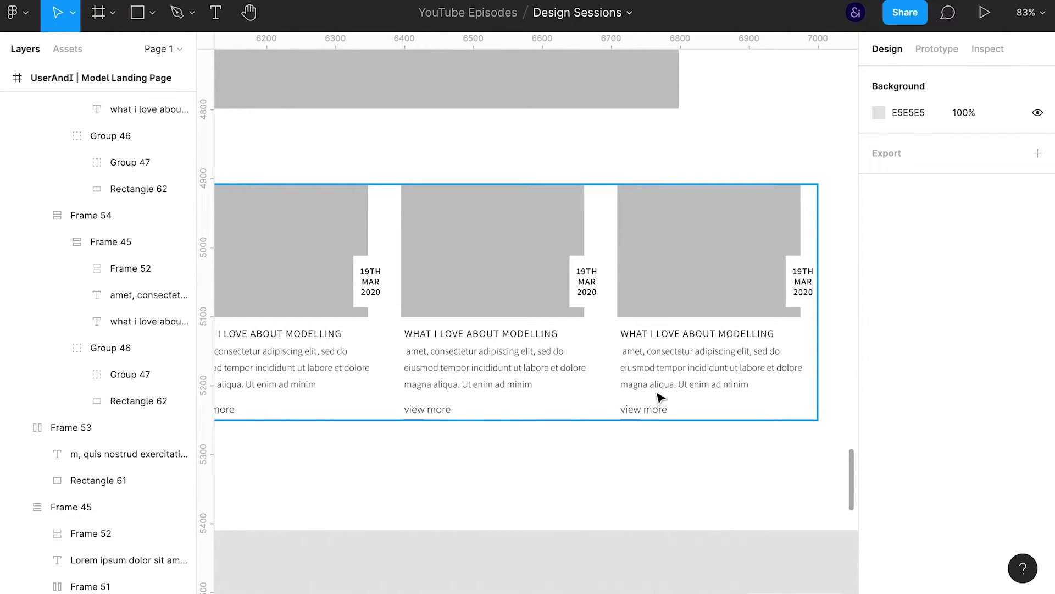
# - Preview the canvas and widen the card row to 980
pyautogui.hotkey('ctrl', '\\')
pyautogui.click(718, 355)
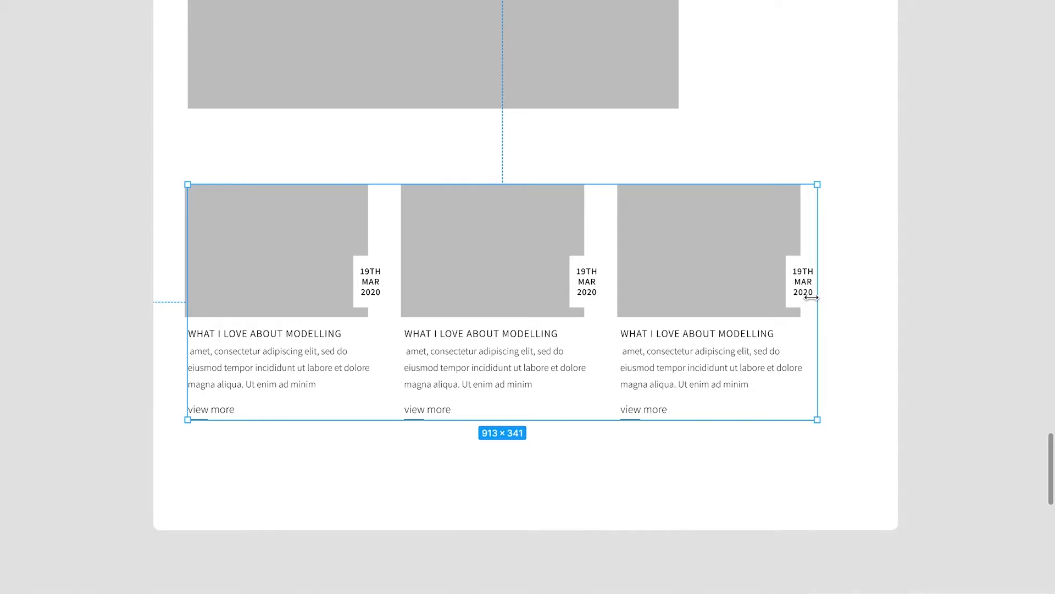
pyautogui.hotkey('ctrl', '\\')
pyautogui.moveTo(717, 330); pyautogui.dragTo(734, 333)
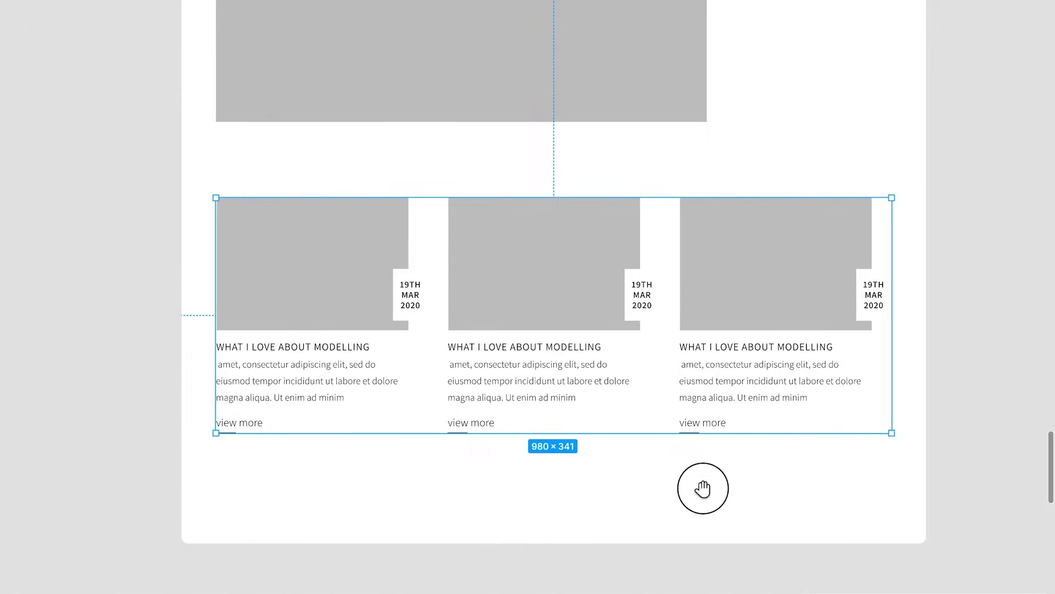
# - Type '#OOTD FOR EDITORAL SHOOT' and 'A DAY IN THE LIFE OF A FASHION MODEL' as the second and third card titles
pyautogui.doubleClick(572, 347)
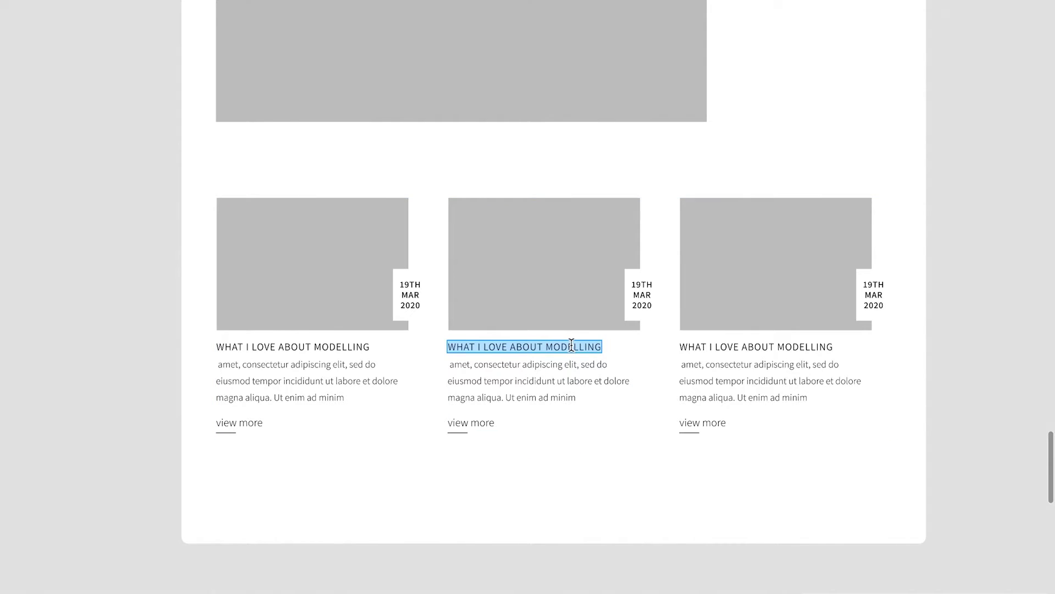
pyautogui.write('#OOTD FOR EDITORAL SHOOT')
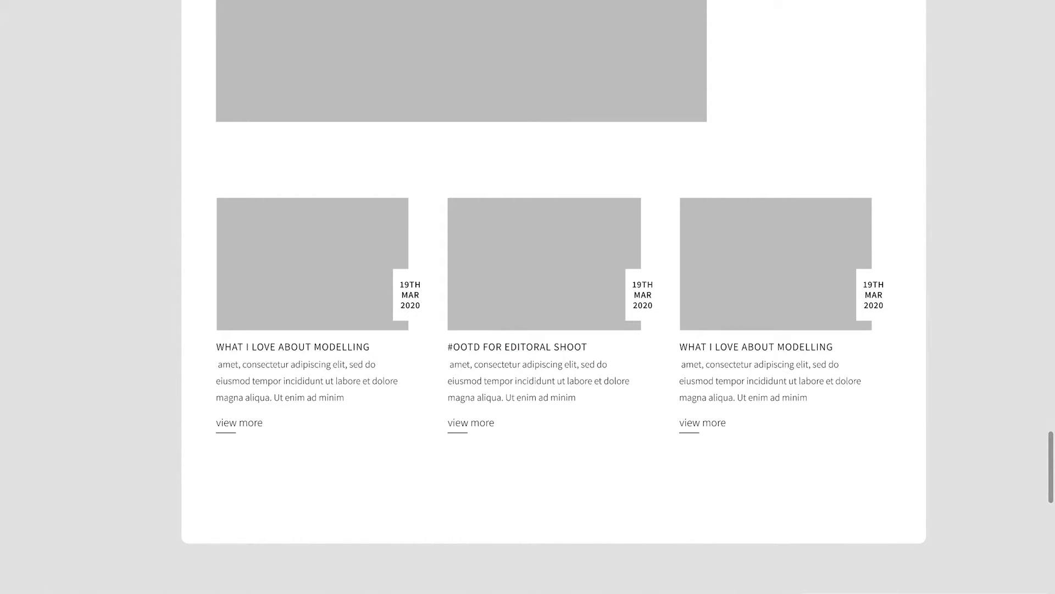
pyautogui.doubleClick(758, 345)
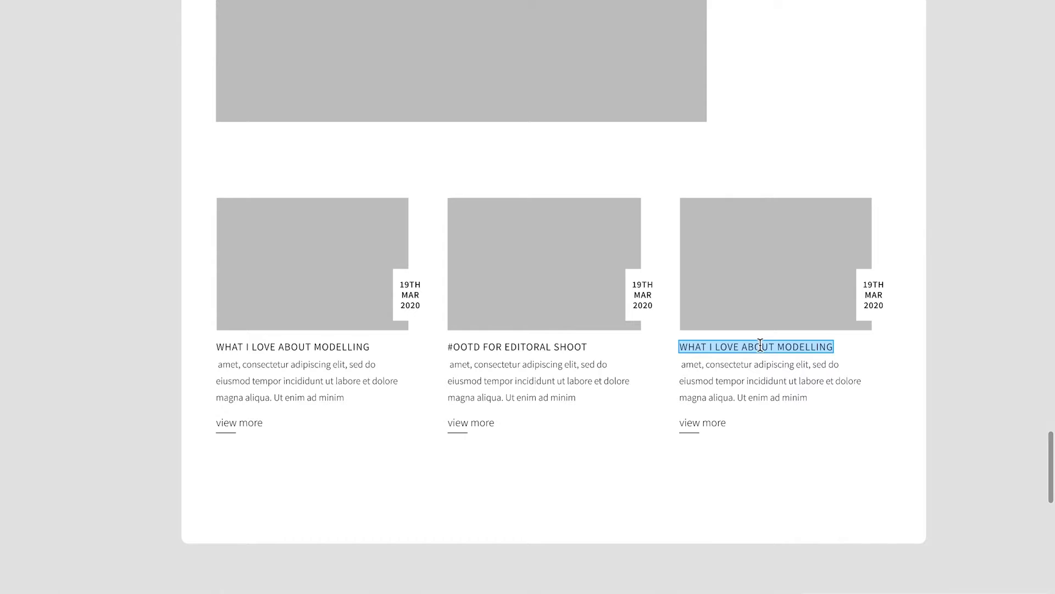
pyautogui.write('BEH')
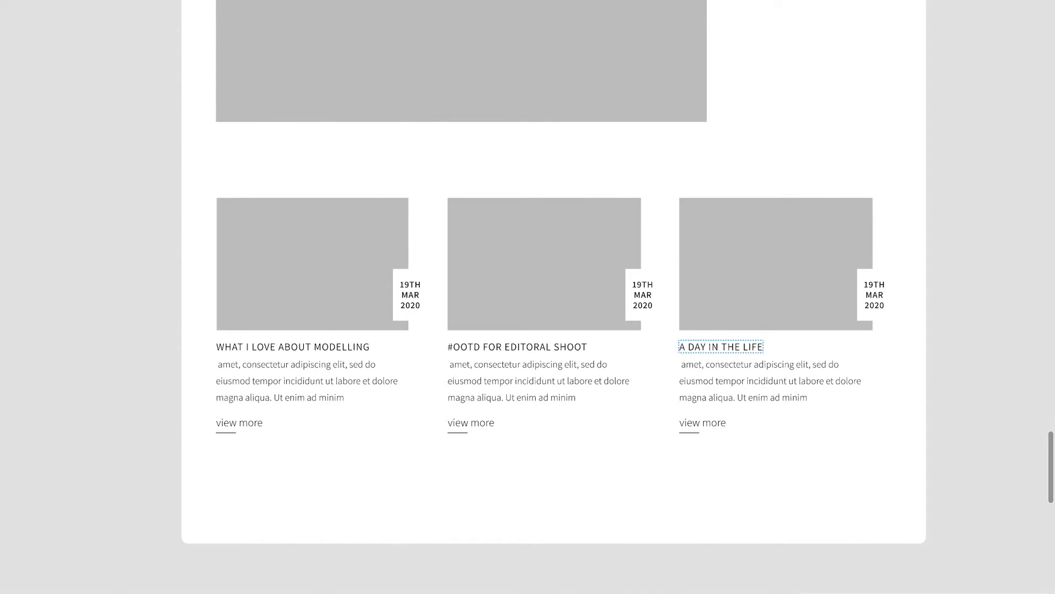
pyautogui.write('OF A MOF')
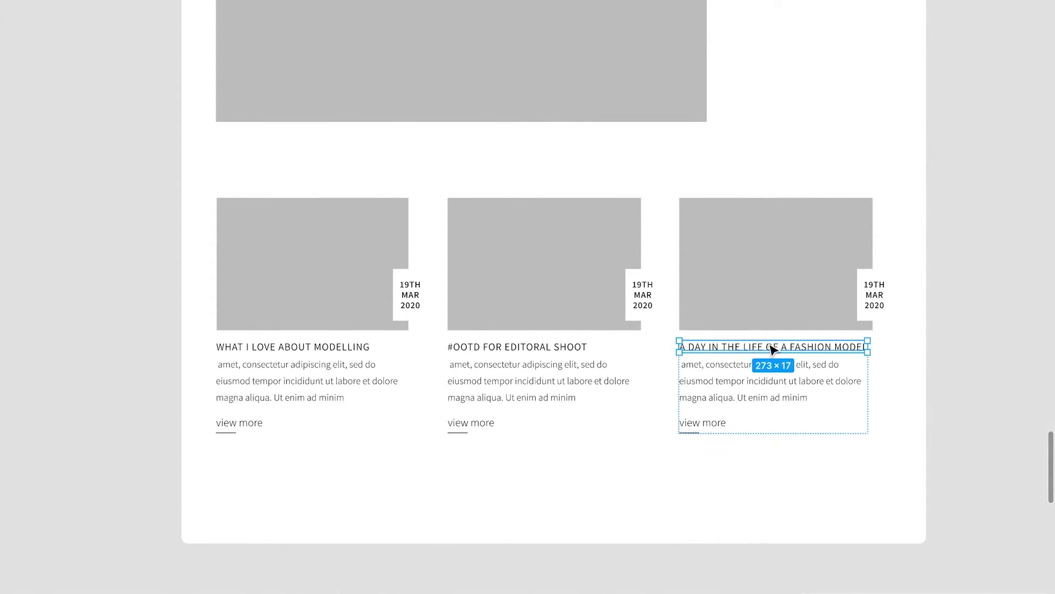
# - Draw a short 215-wide divider line above the card row
pyautogui.scroll(5, 929, 331)
pyautogui.scroll(5, 929, 331)
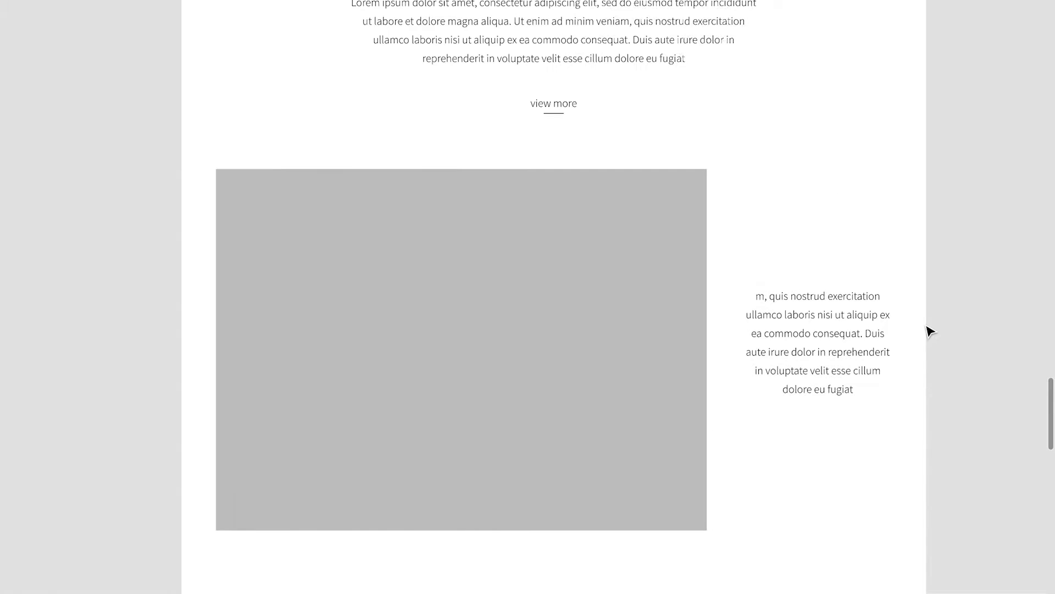
pyautogui.scroll(-5, 674, 316)
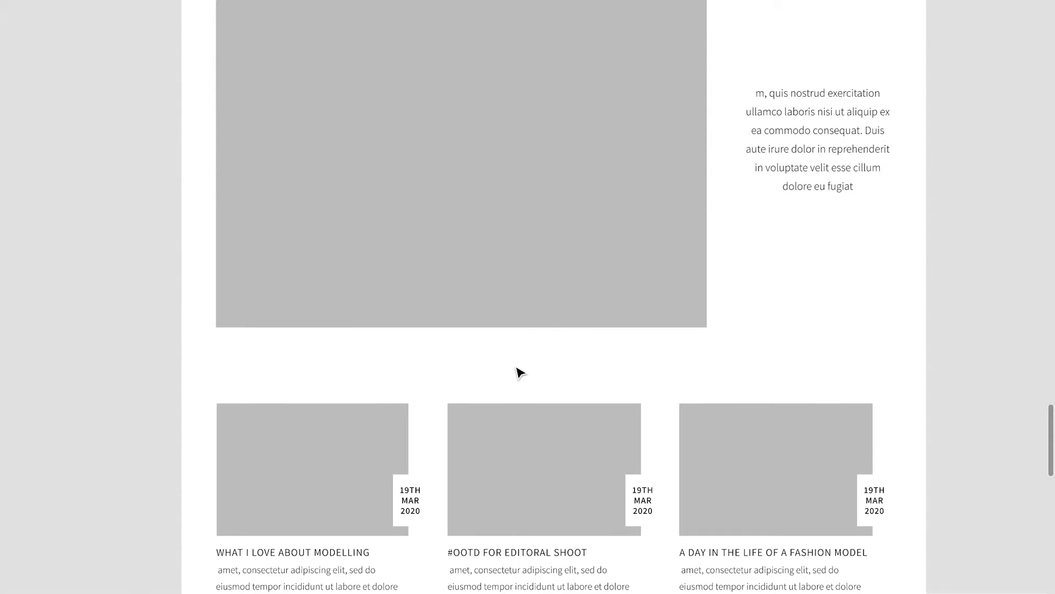
pyautogui.moveTo(486, 362); pyautogui.dragTo(630, 362)
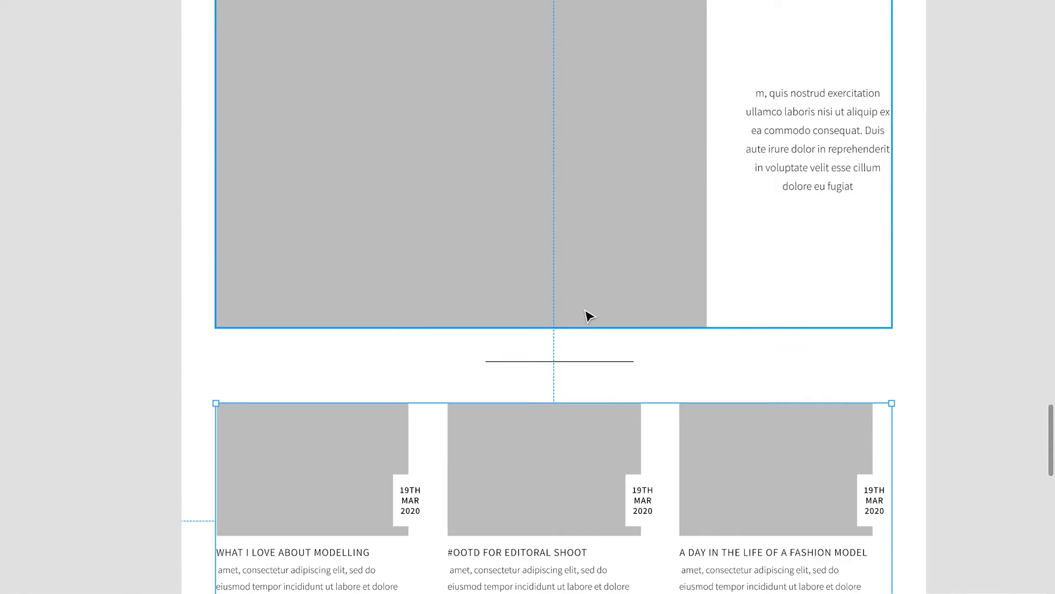
pyautogui.press('Escape')
pyautogui.press('Escape')
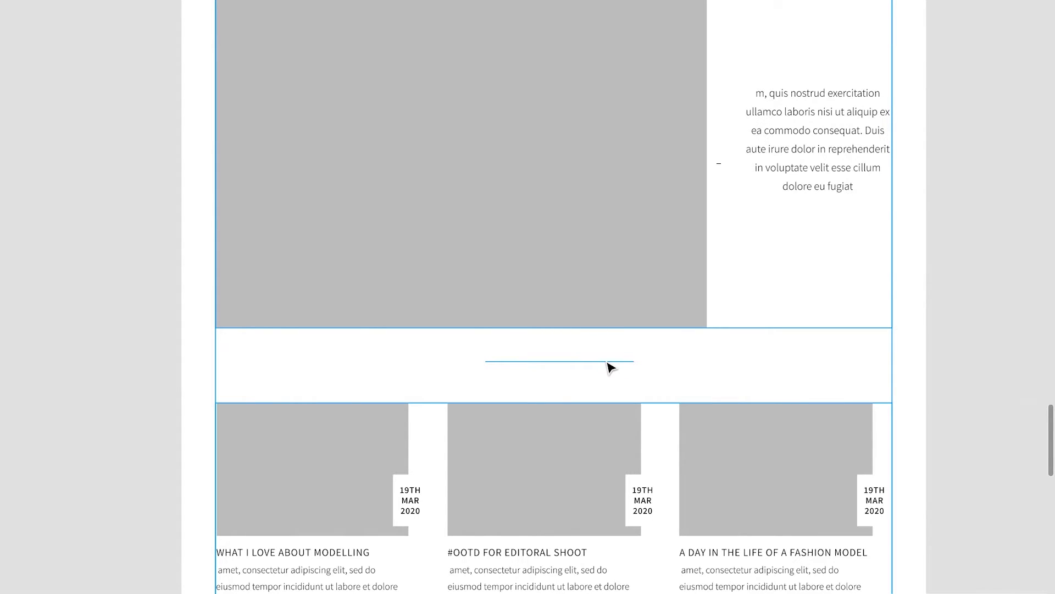
pyautogui.hotkey('ctrl', '\\')
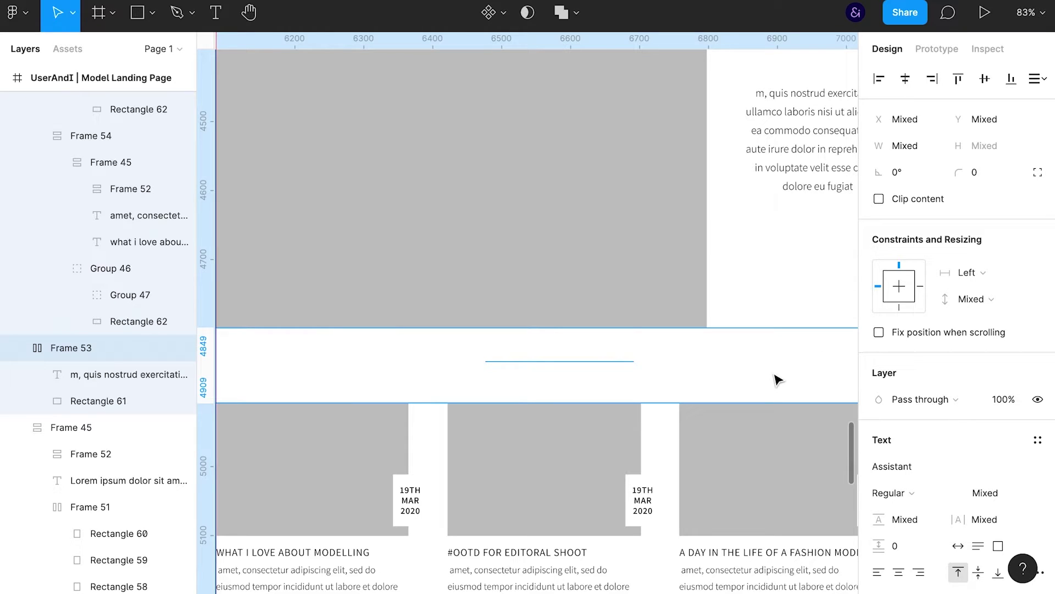
# - Stack the feature photo, divider and card row in a vertical auto layout, and widen the gap between them
pyautogui.hotkey('ctrl', 'g')
pyautogui.click(1030, 239)
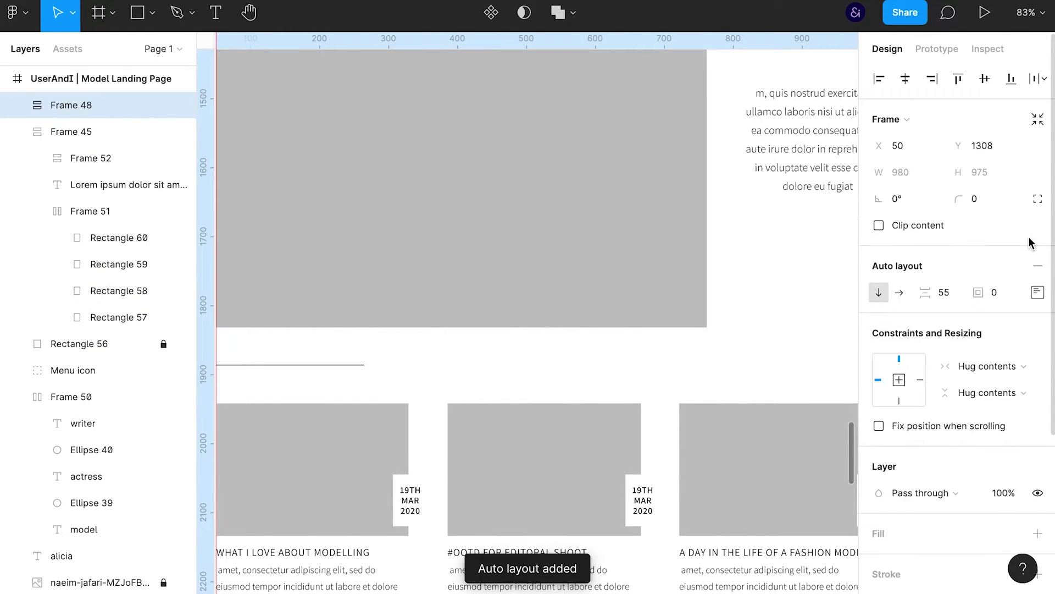
pyautogui.click(1037, 292)
pyautogui.click(944, 292)
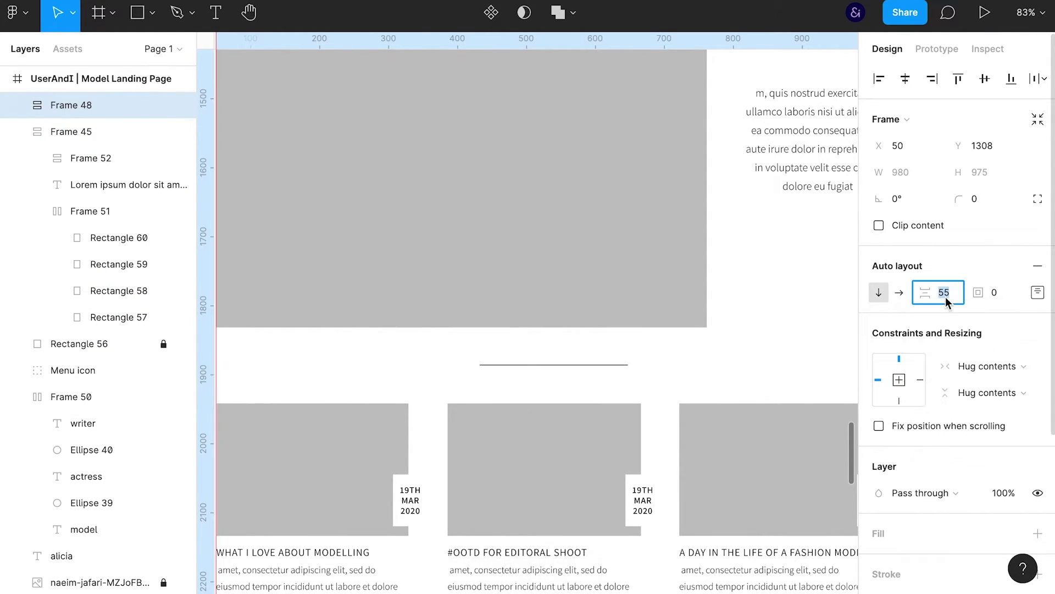
pyautogui.hotkey('shift', 'Up')
pyautogui.hotkey('shift', 'Up')
# - Hide the editor interface to preview the page with the divider above the cards
pyautogui.click(613, 382)
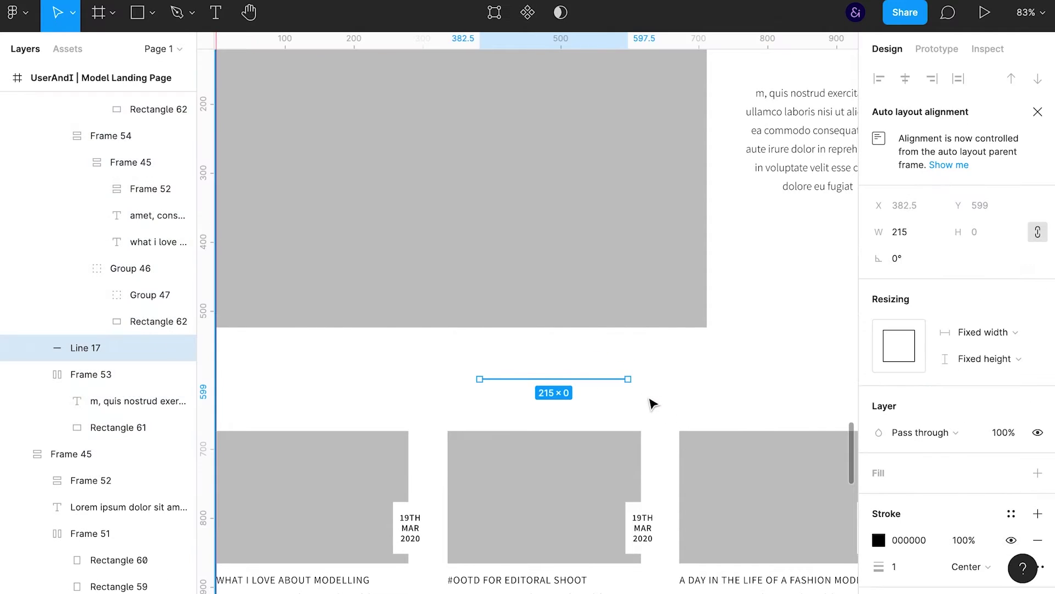
pyautogui.press('Escape')
pyautogui.scroll(-4, 653, 404)
pyautogui.hotkey('ctrl', '\\')
# - Move the pasted image 11 into Group 48 of the first gallery box
pyautogui.scroll(3, 667, 438)
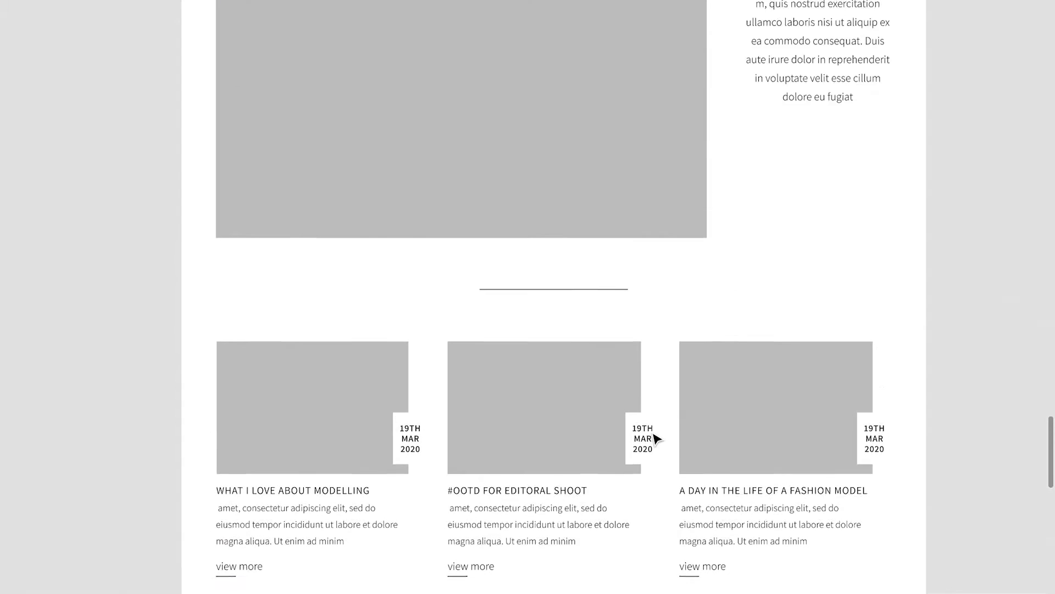
pyautogui.scroll(5, 657, 438)
pyautogui.scroll(5, 657, 438)
pyautogui.scroll(4, 657, 438)
pyautogui.scroll(-2, 657, 438)
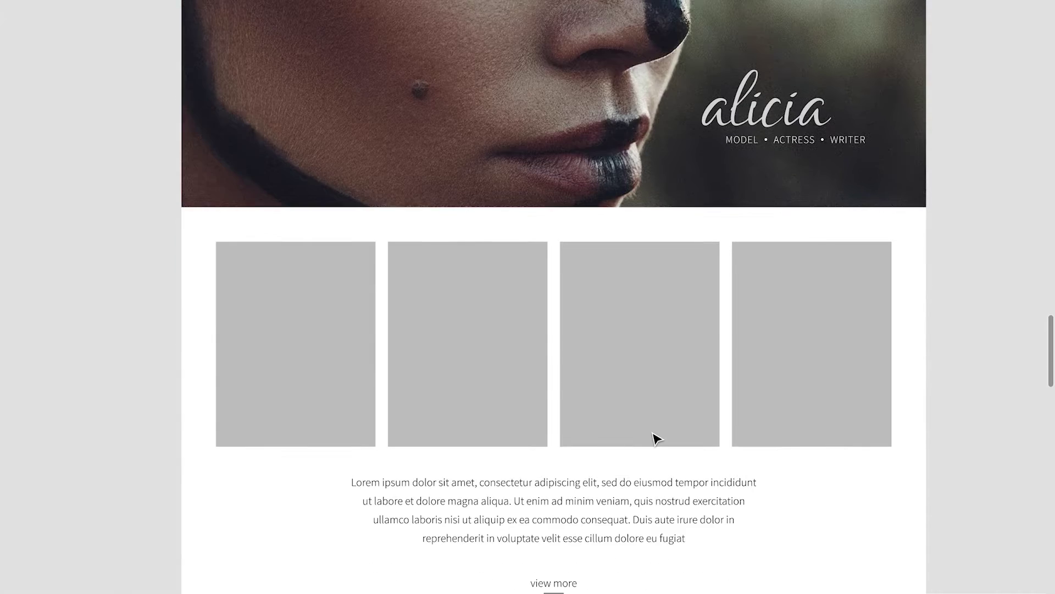
pyautogui.scroll(4, 656, 438)
pyautogui.scroll(-2, 657, 438)
pyautogui.scroll(-5, 657, 438)
pyautogui.scroll(-2, 657, 438)
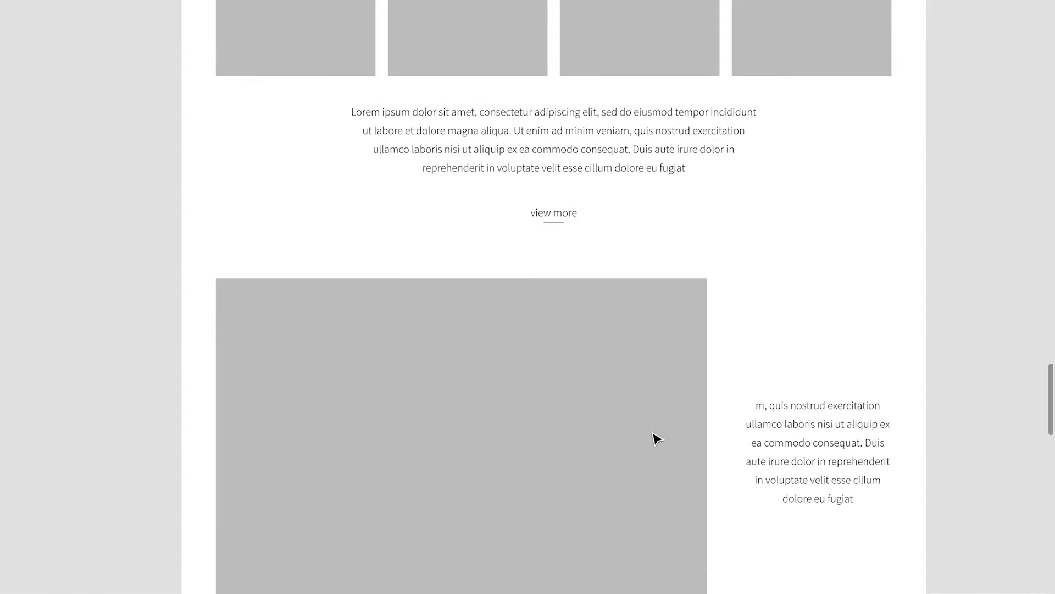
pyautogui.scroll(-4, 657, 438)
pyautogui.scroll(4, 657, 438)
pyautogui.scroll(4, 657, 438)
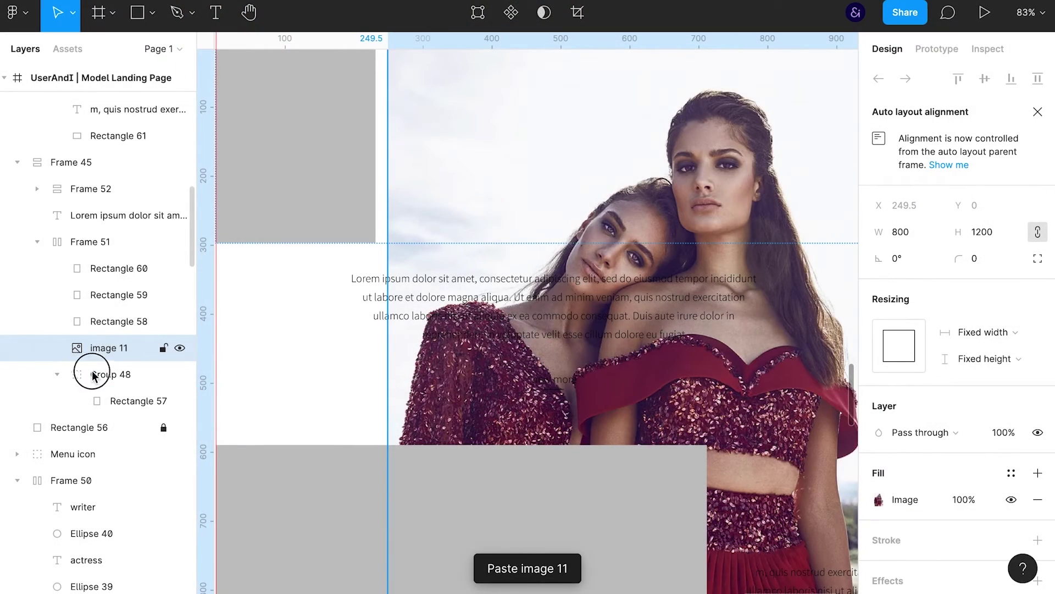
pyautogui.moveTo(84, 355); pyautogui.dragTo(109, 400)
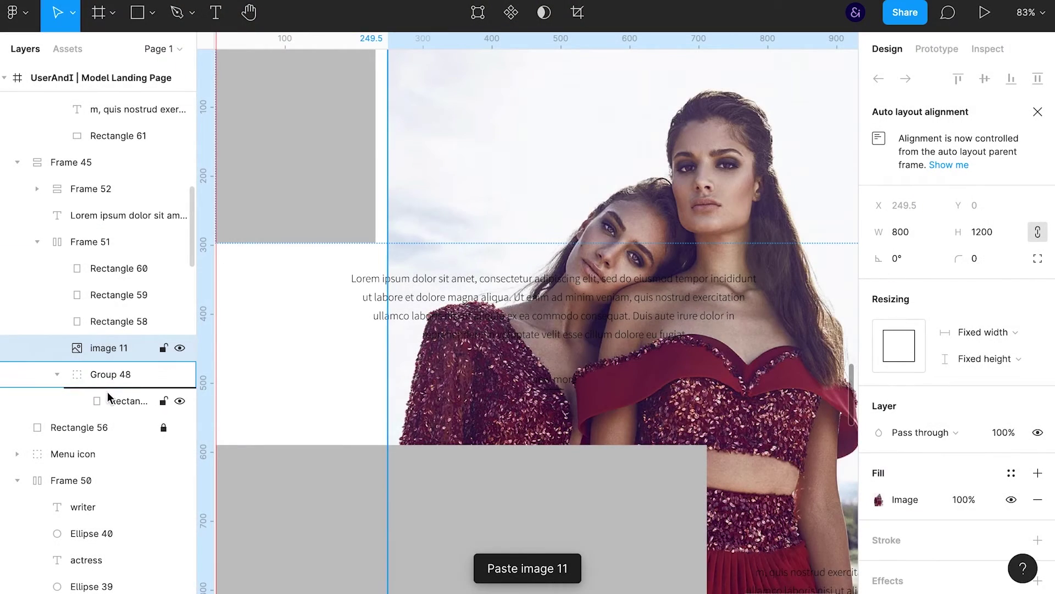
pyautogui.scroll(1, 302, 288)
pyautogui.scroll(4, 302, 289)
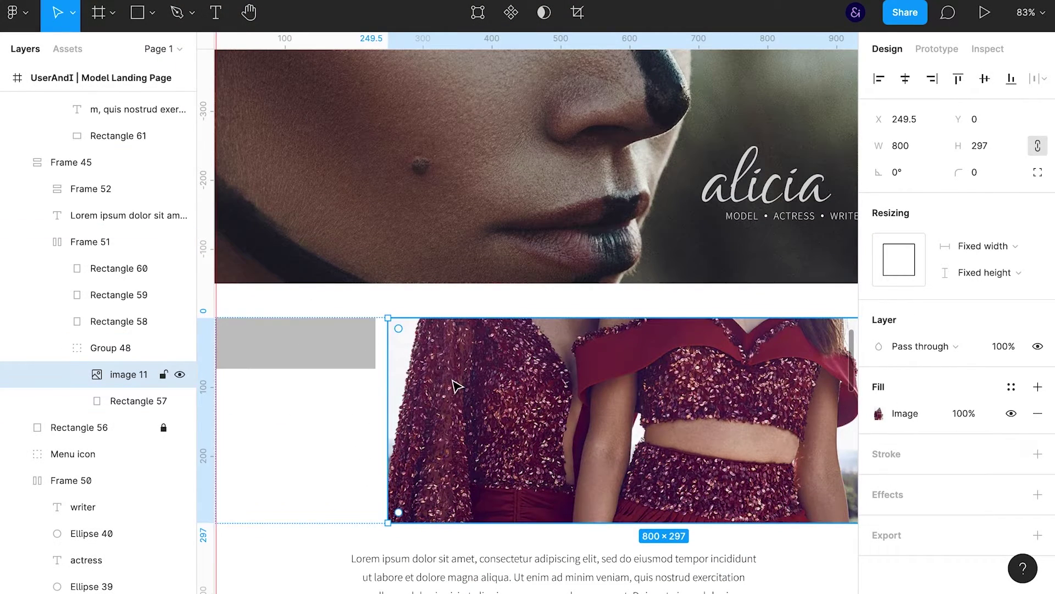
pyautogui.moveTo(301, 288); pyautogui.dragTo(603, 339)
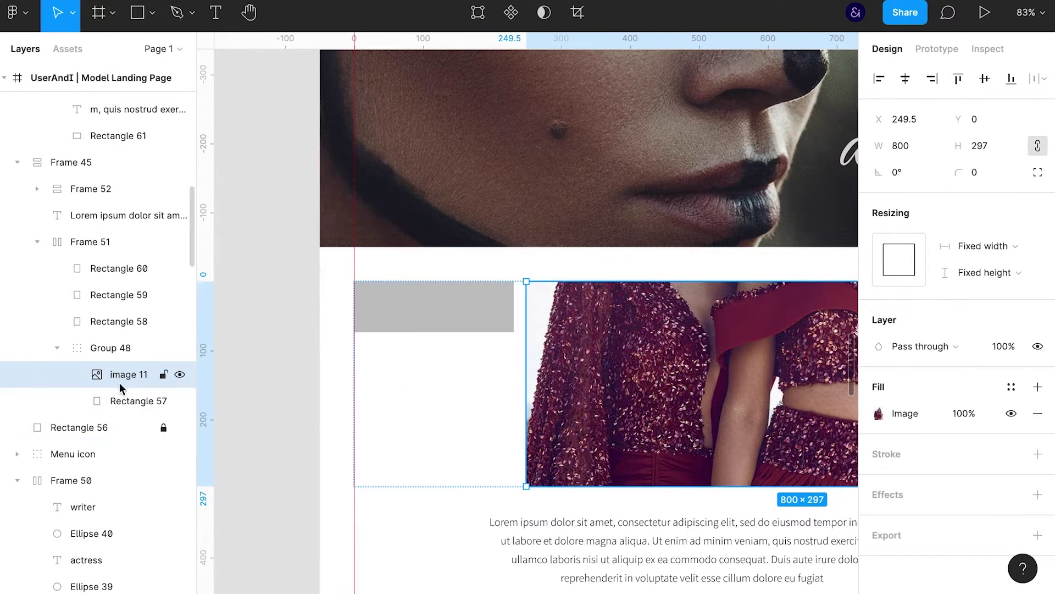
# - Use Rectangle 57 as a mask for image 11 and shift the photo left and up
pyautogui.click(120, 401)
pyautogui.rightClick(120, 401)
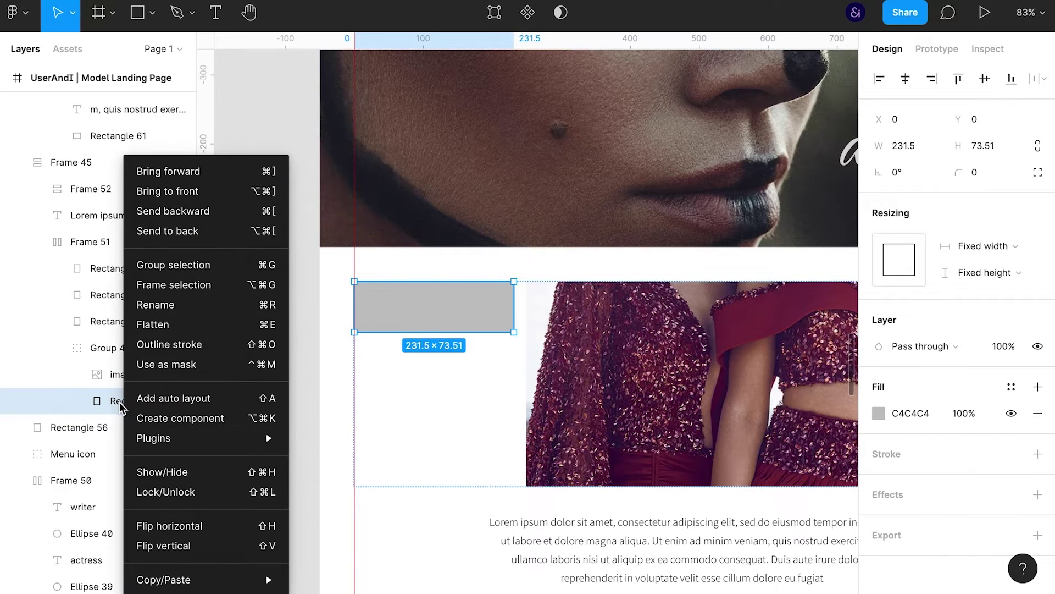
pyautogui.click(178, 365)
pyautogui.click(120, 377)
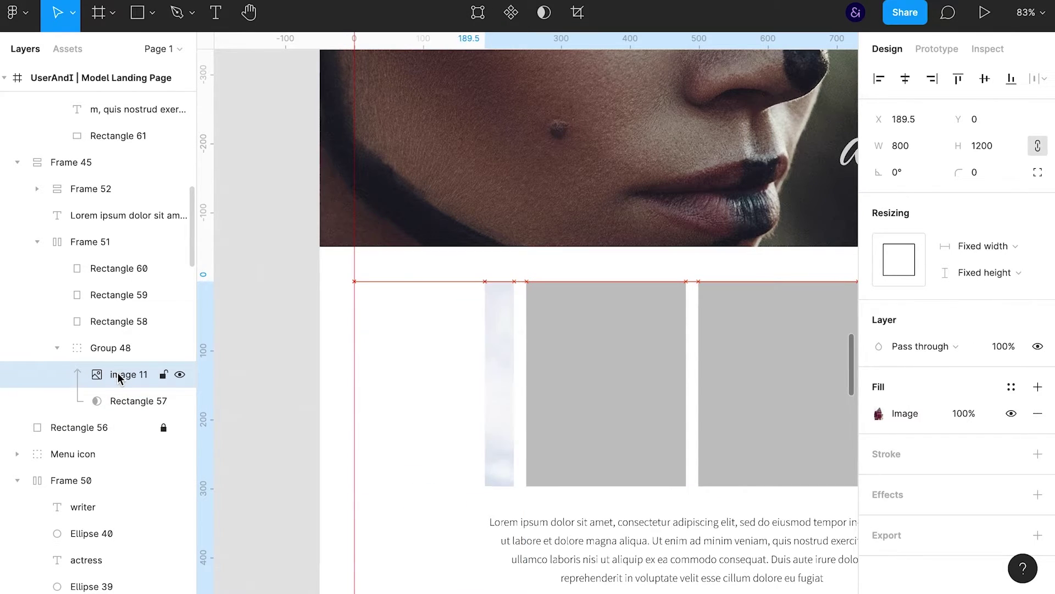
pyautogui.hotkey('shift', 'Left')
pyautogui.hotkey('shift', 'Left')
pyautogui.hotkey('shift', 'Left')
pyautogui.hotkey('shift', 'Left')
pyautogui.hotkey('shift', 'Up')
pyautogui.hotkey('shift', 'Up')
pyautogui.hotkey('shift', 'Up')
pyautogui.hotkey('shift', 'Up')
pyautogui.hotkey('shift', 'Up')
pyautogui.hotkey('shift', 'Up')
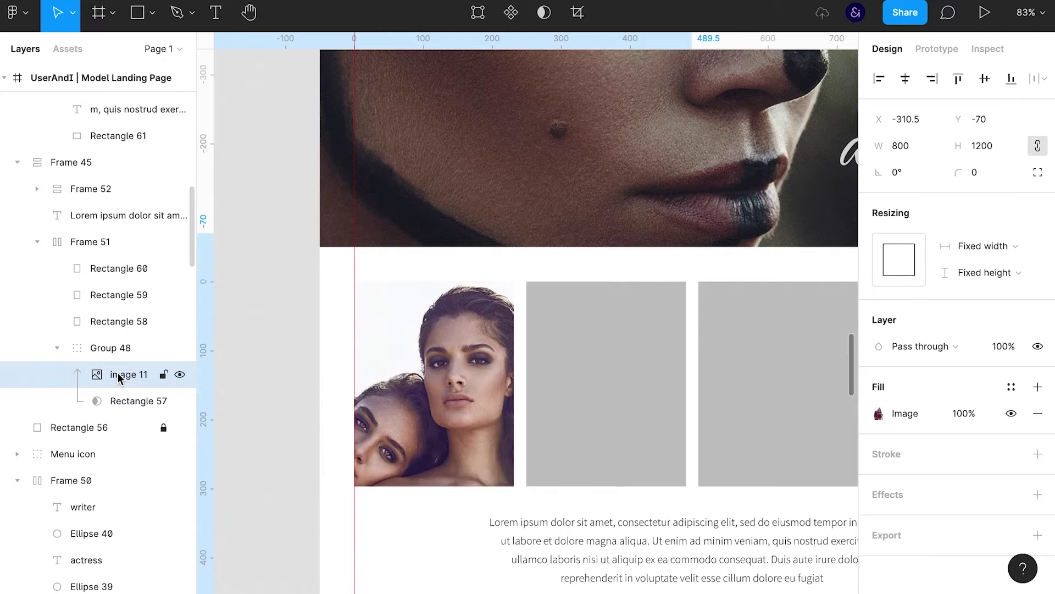
pyautogui.hotkey('shift', 'Up')
pyautogui.hotkey('shift', 'Up')
pyautogui.hotkey('shift', 'Up')
pyautogui.hotkey('shift', 'Up')
pyautogui.hotkey('shift', 'Up')
pyautogui.hotkey('shift', 'Up')
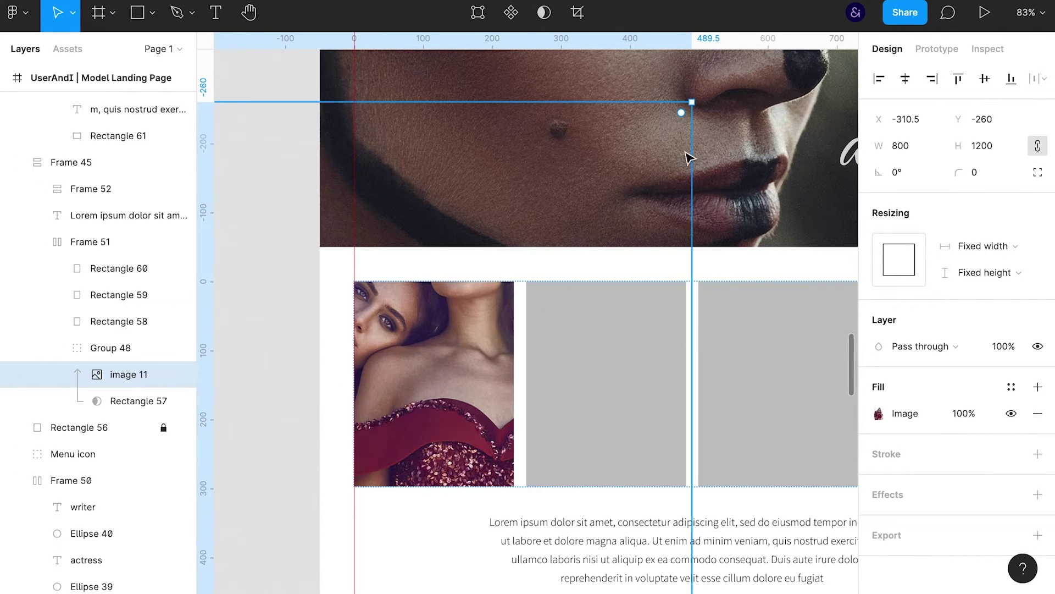
# - Scale and nudge image 11 so both models fit the first gallery box
pyautogui.moveTo(689, 105)
pyautogui.mouseDown()
pyautogui.moveTo(532, 261)
pyautogui.moveTo(450, 365)
pyautogui.mouseUp()
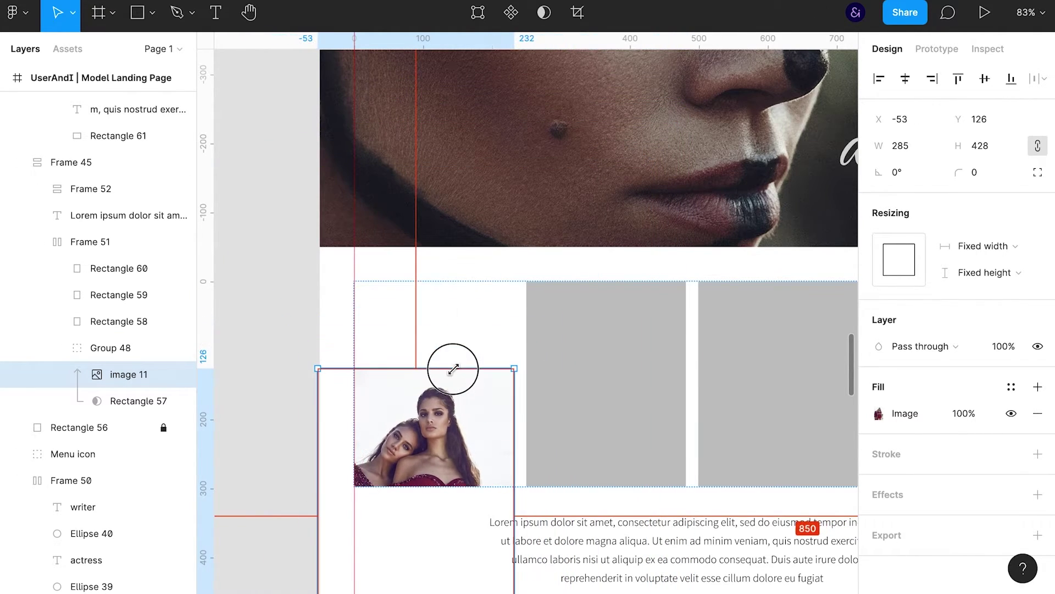
pyautogui.moveTo(492, 410); pyautogui.dragTo(477, 317)
pyautogui.moveTo(553, 441); pyautogui.dragTo(531, 523)
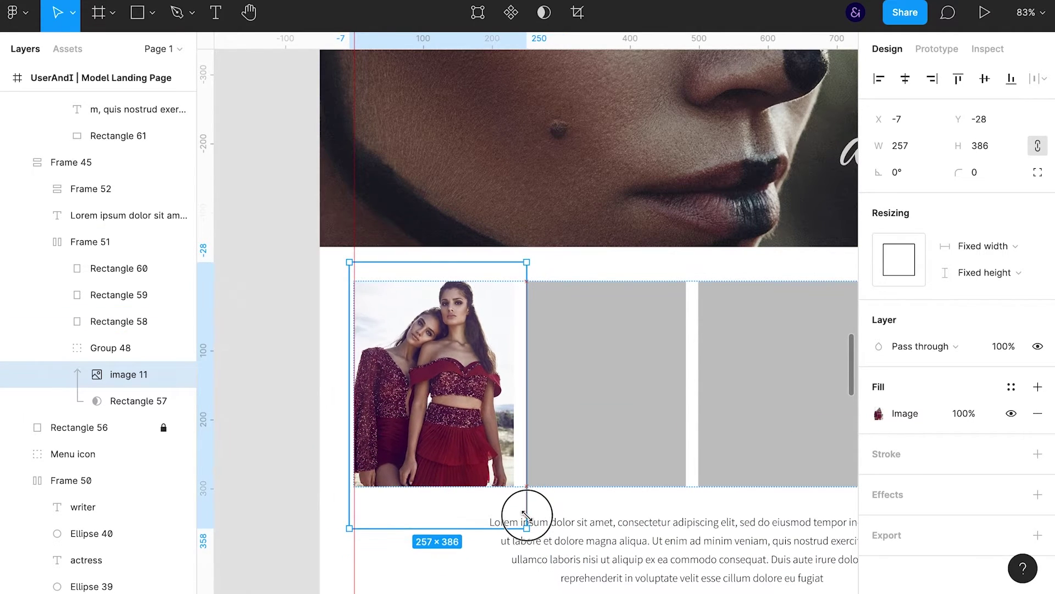
pyautogui.hotkey('shift', 'Down')
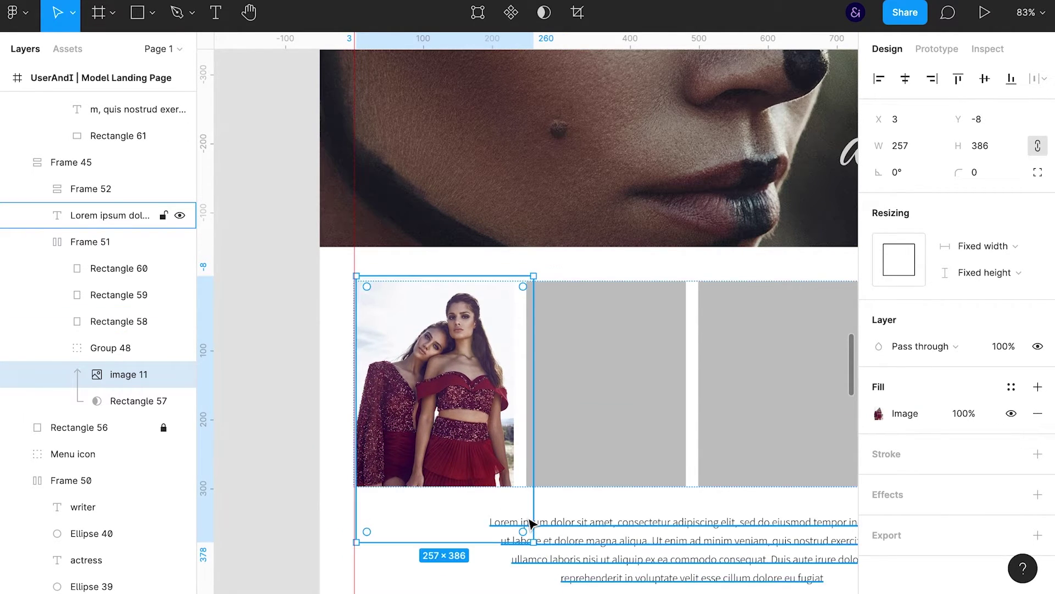
pyautogui.press('Left')
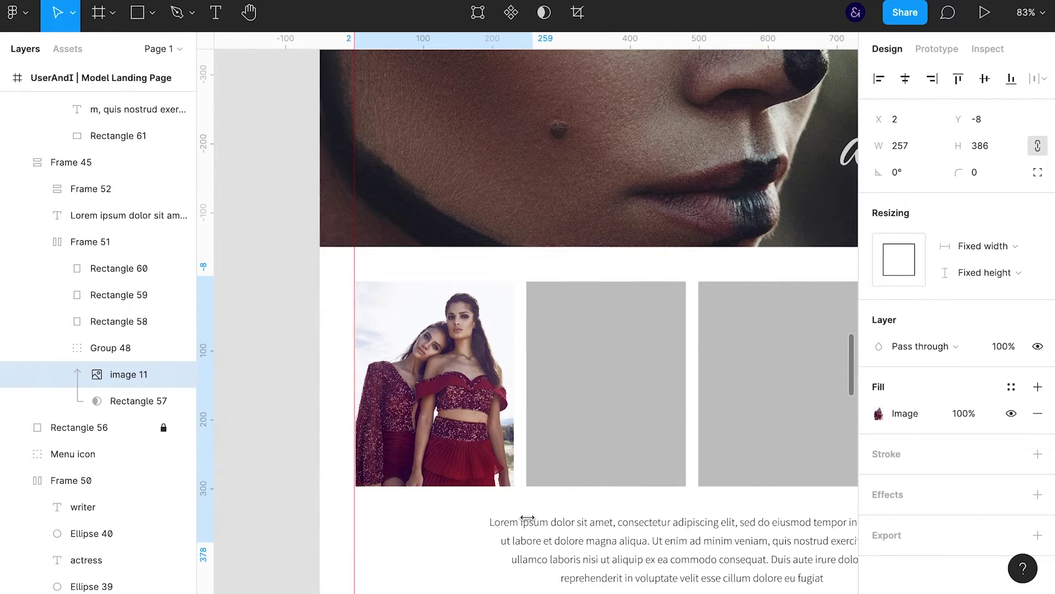
# - Group Rectangle 58 as Group 49 and paste image 12 above it
pyautogui.click(663, 420)
pyautogui.hotkey('ctrl', 'g')
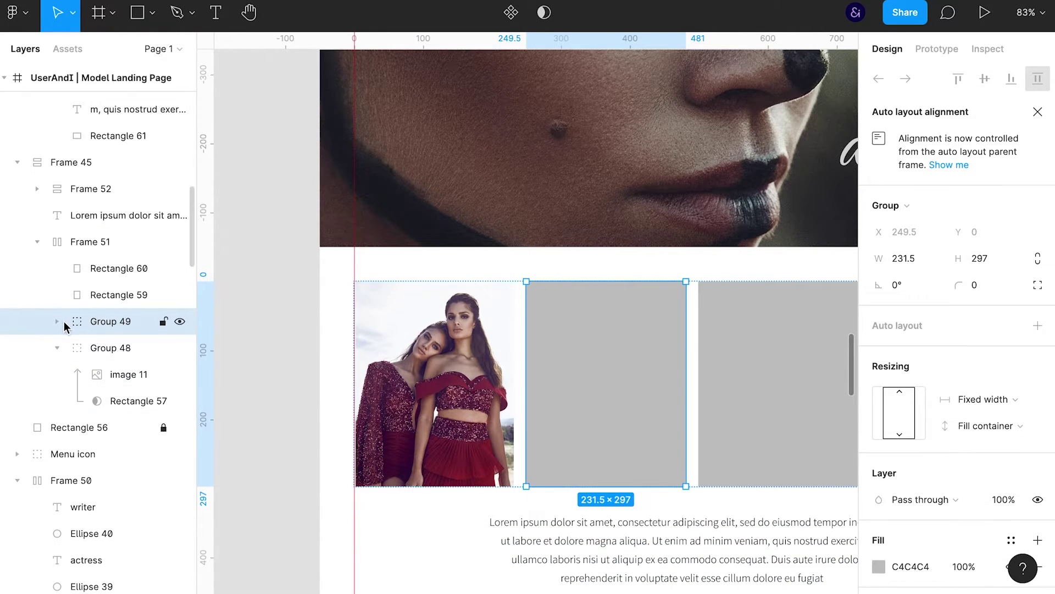
pyautogui.click(118, 350)
pyautogui.hotkey('ctrl', 'v')
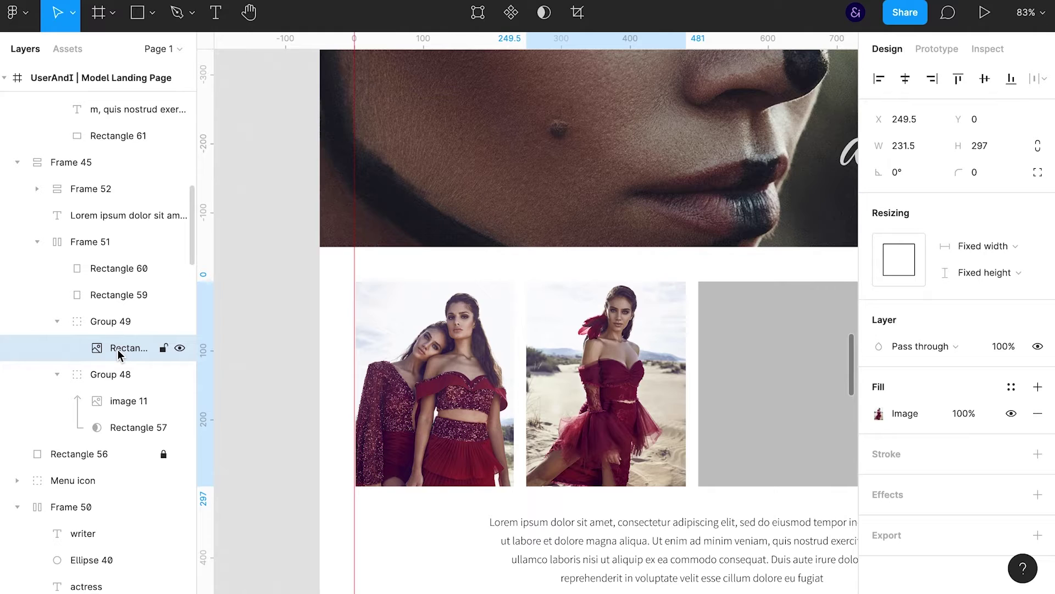
pyautogui.hotkey('ctrl', 'z')
pyautogui.click(114, 325)
pyautogui.hotkey('ctrl', 'v')
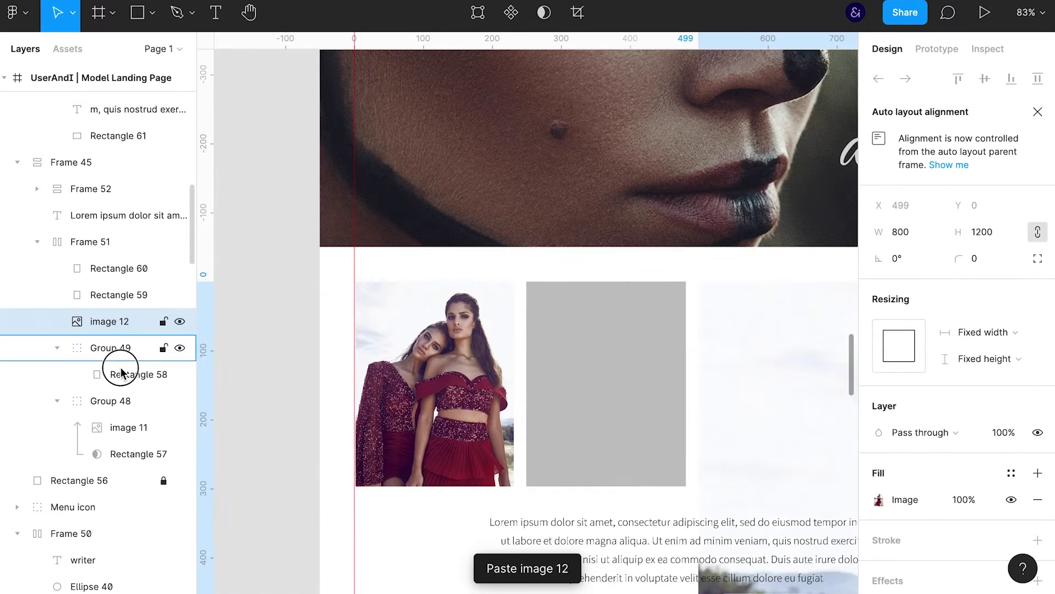
# - Mask image 12 with Rectangle 58, nudge it into place and shrink it
pyautogui.rightClick(120, 377)
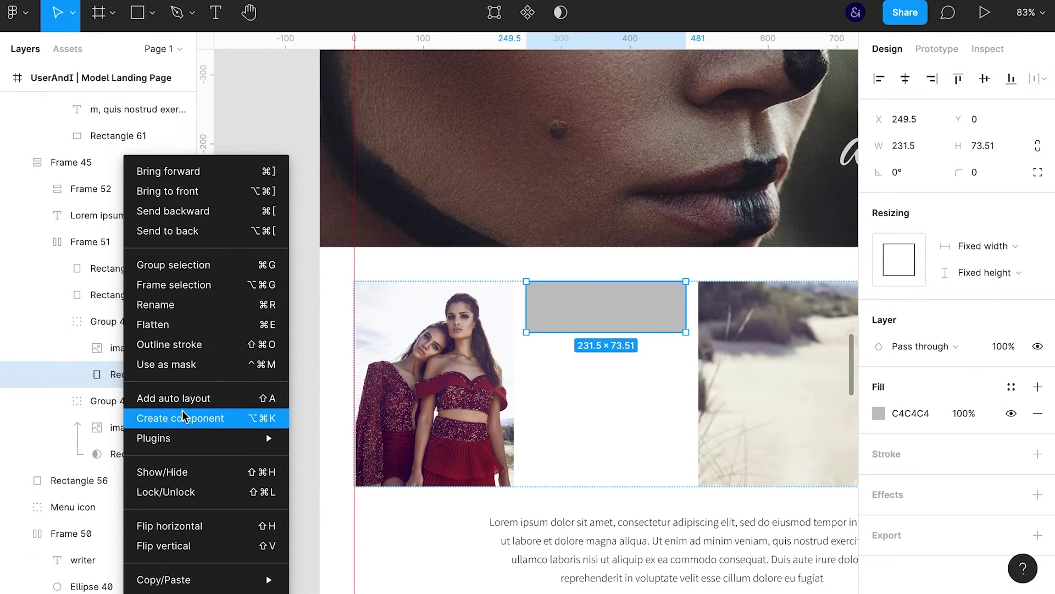
pyautogui.click(190, 363)
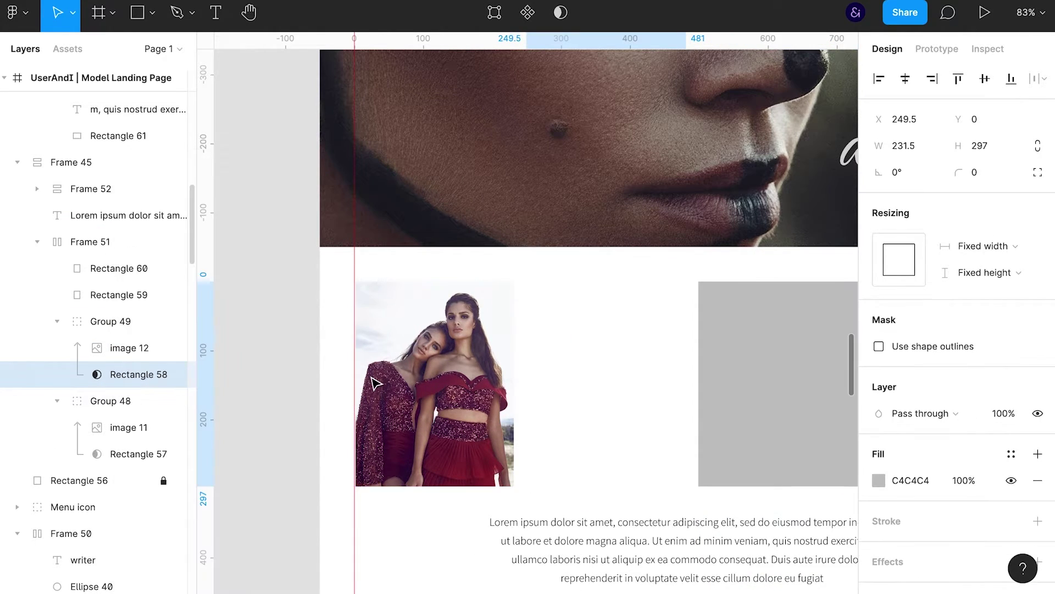
pyautogui.click(117, 355)
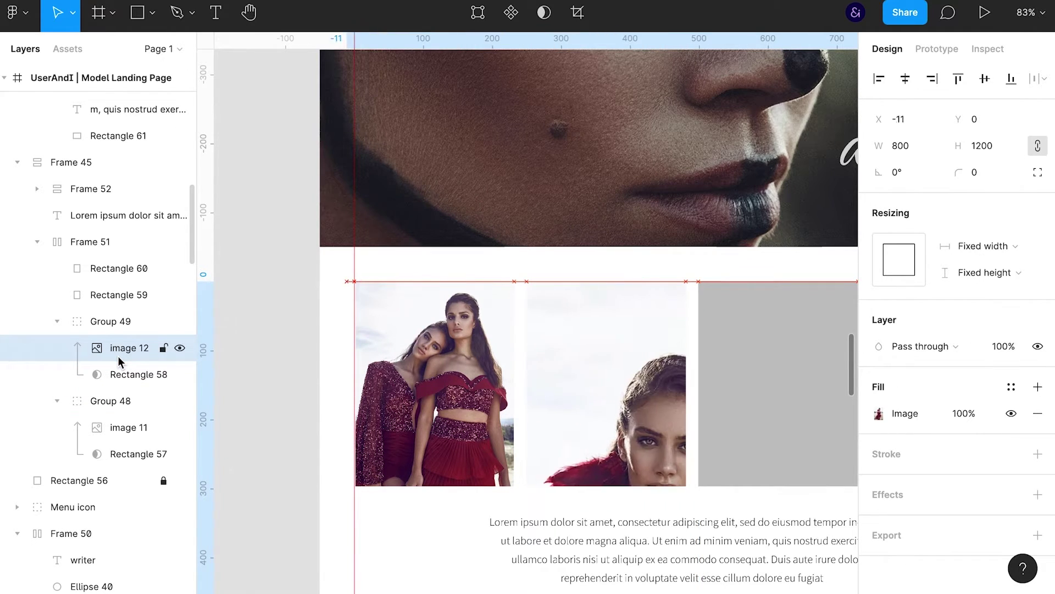
pyautogui.hotkey('shift', 'Left')
pyautogui.hotkey('shift', 'Left')
pyautogui.hotkey('shift', 'Left')
pyautogui.hotkey('shift', 'Up')
pyautogui.hotkey('shift', 'Up')
pyautogui.hotkey('shift', 'Up')
pyautogui.hotkey('shift', 'Up')
pyautogui.hotkey('shift', 'Up')
pyautogui.hotkey('shift', 'Up')
pyautogui.hotkey('shift', 'Right')
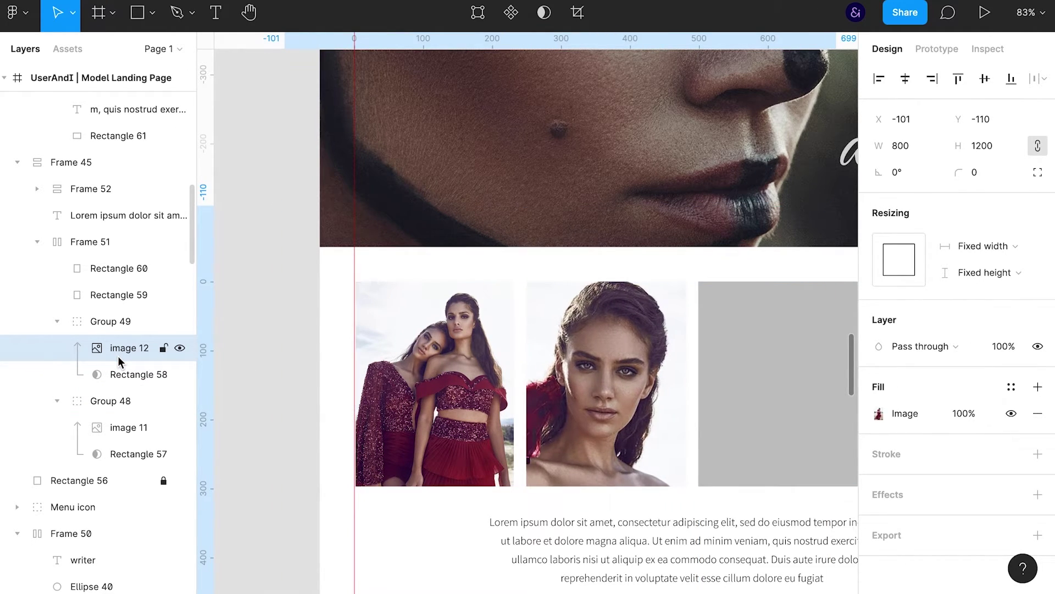
pyautogui.hotkey('shift', 'Right')
pyautogui.moveTo(292, 205)
pyautogui.mouseDown()
pyautogui.moveTo(614, 438)
pyautogui.moveTo(641, 304)
pyautogui.mouseUp()
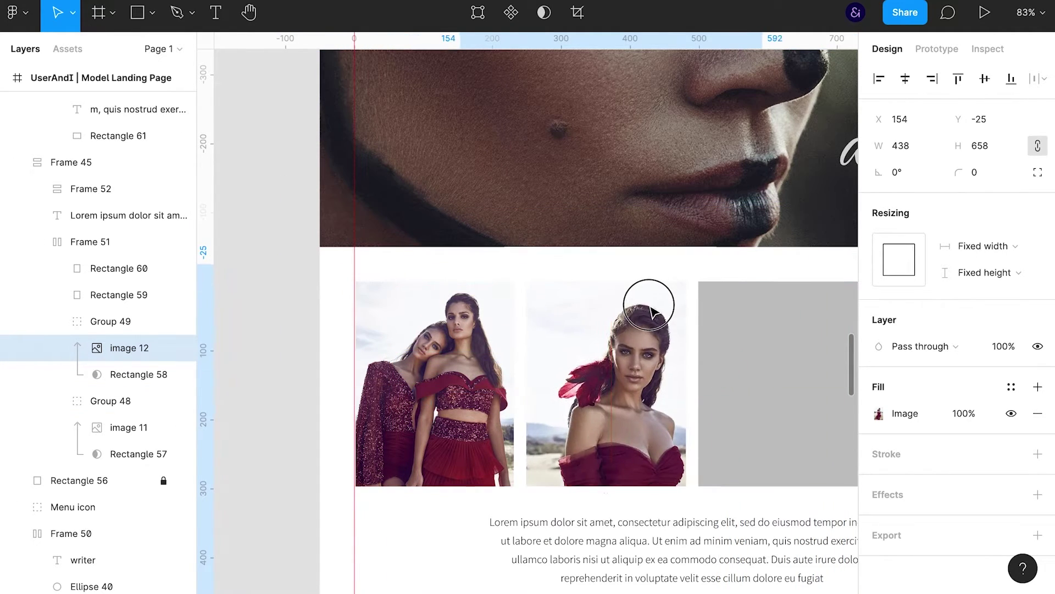
# - Move Group 49 above Rectangle 59 in the layer order
pyautogui.moveTo(750, 380); pyautogui.dragTo(564, 394)
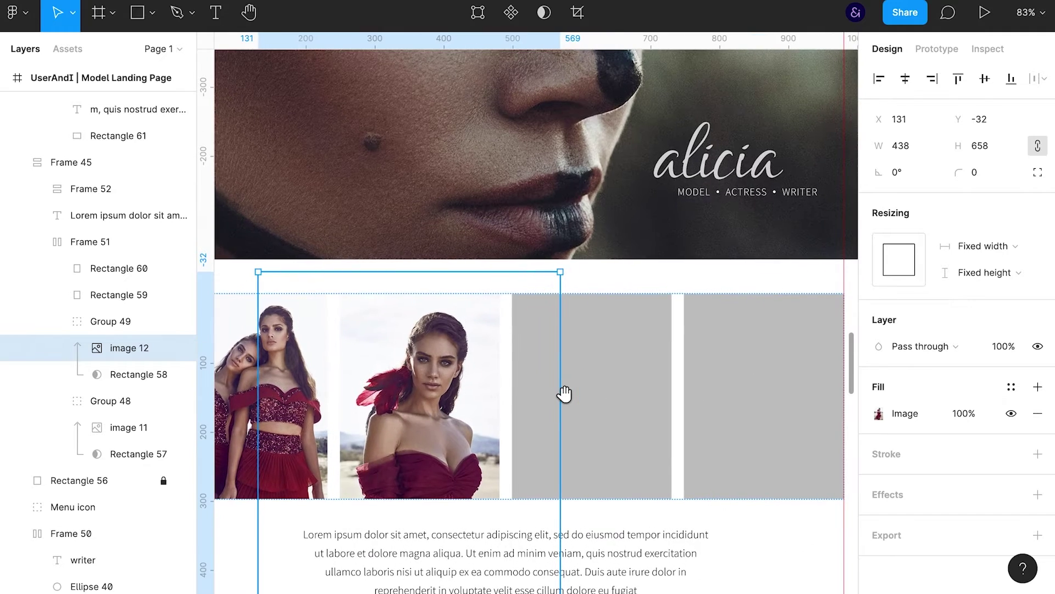
pyautogui.click(53, 323)
pyautogui.click(61, 346)
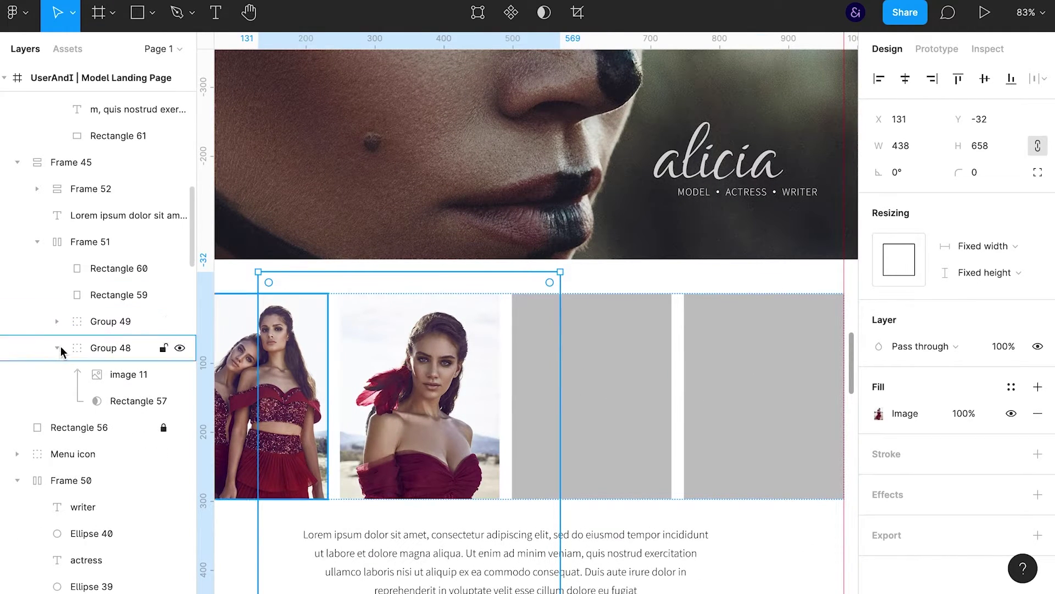
pyautogui.click(87, 325)
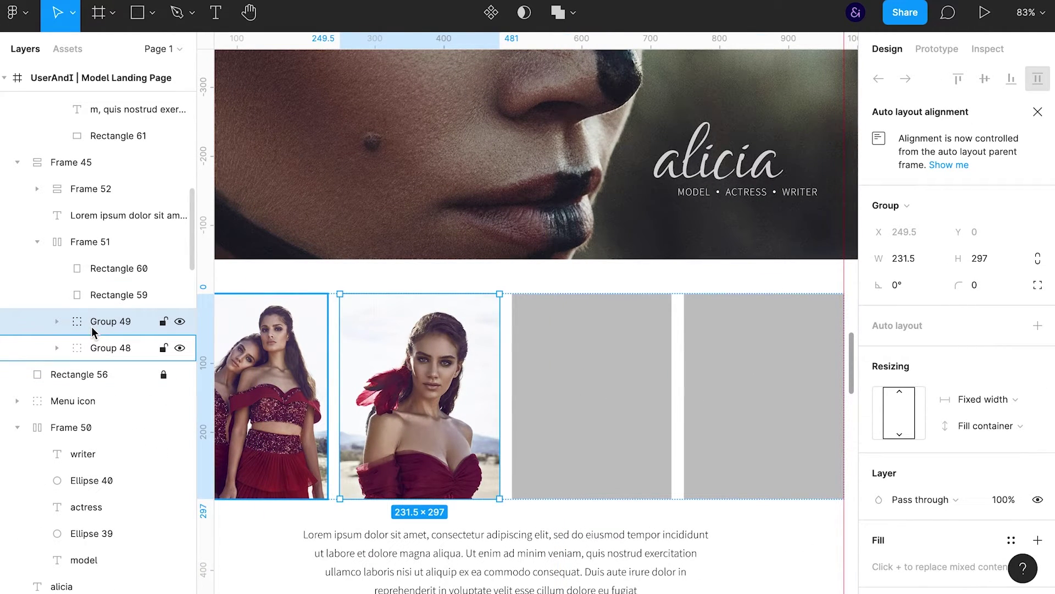
pyautogui.moveTo(91, 326); pyautogui.dragTo(99, 281)
# - Group Rectangle 59 as Group 50, add image 13 to it, and mask it
pyautogui.click(428, 425)
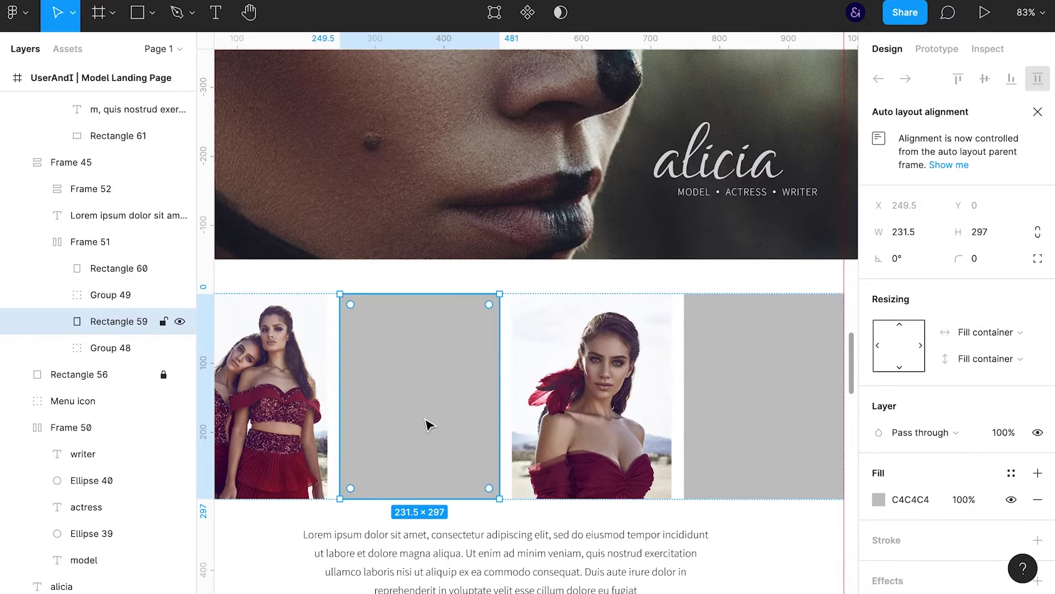
pyautogui.hotkey('ctrl', 'g')
pyautogui.hotkey('ctrl', 'v')
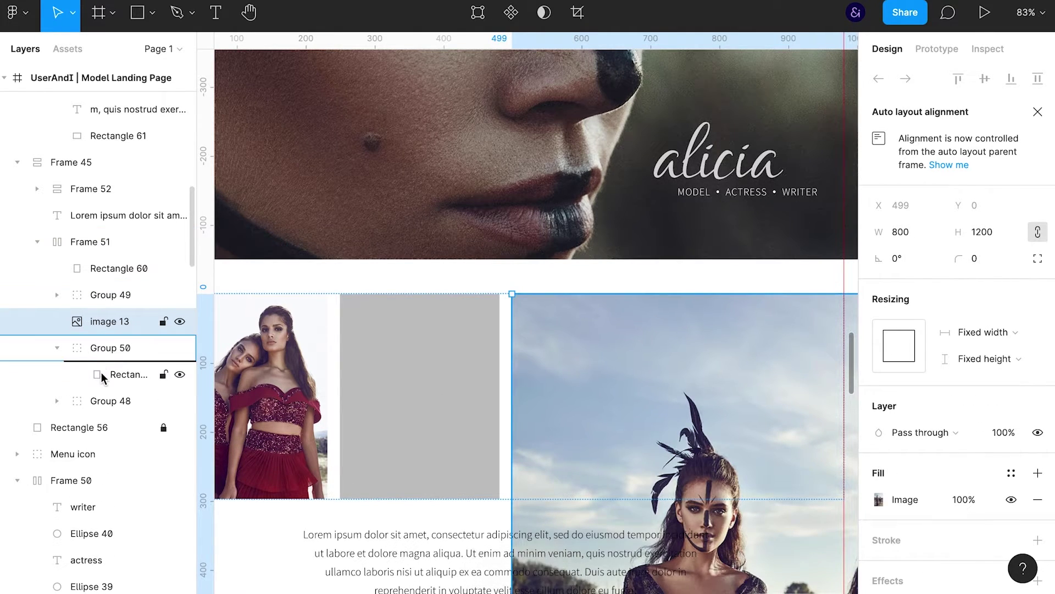
pyautogui.moveTo(72, 344); pyautogui.dragTo(101, 378)
pyautogui.rightClick(102, 380)
pyautogui.click(132, 363)
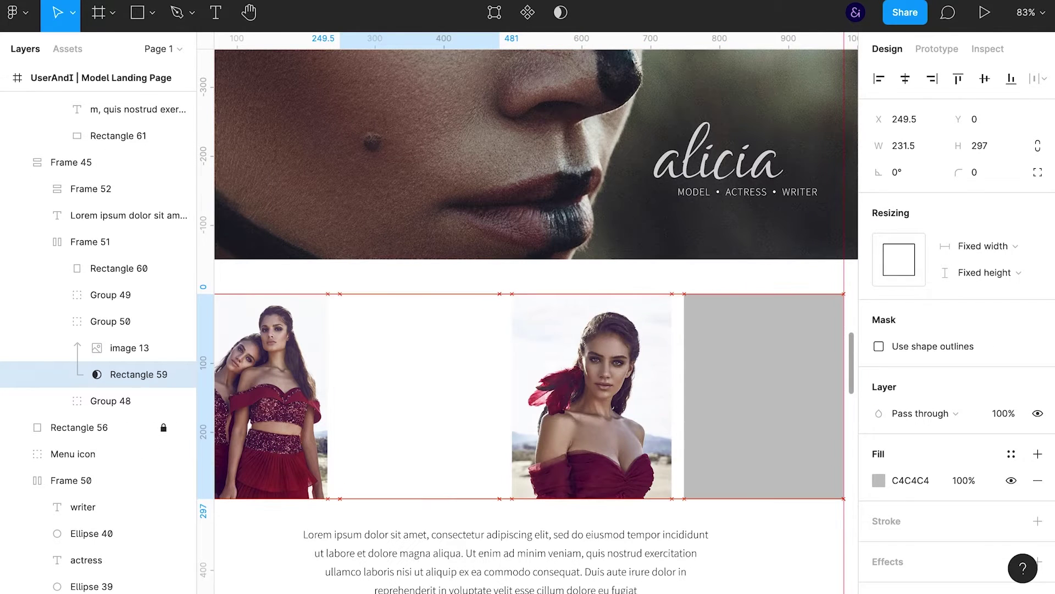
# - Shift the middle gallery photo up and left to show the model's face
pyautogui.click(147, 348)
pyautogui.hotkey('shift', 'Up')
pyautogui.hotkey('shift', 'Up')
pyautogui.hotkey('shift', 'Up')
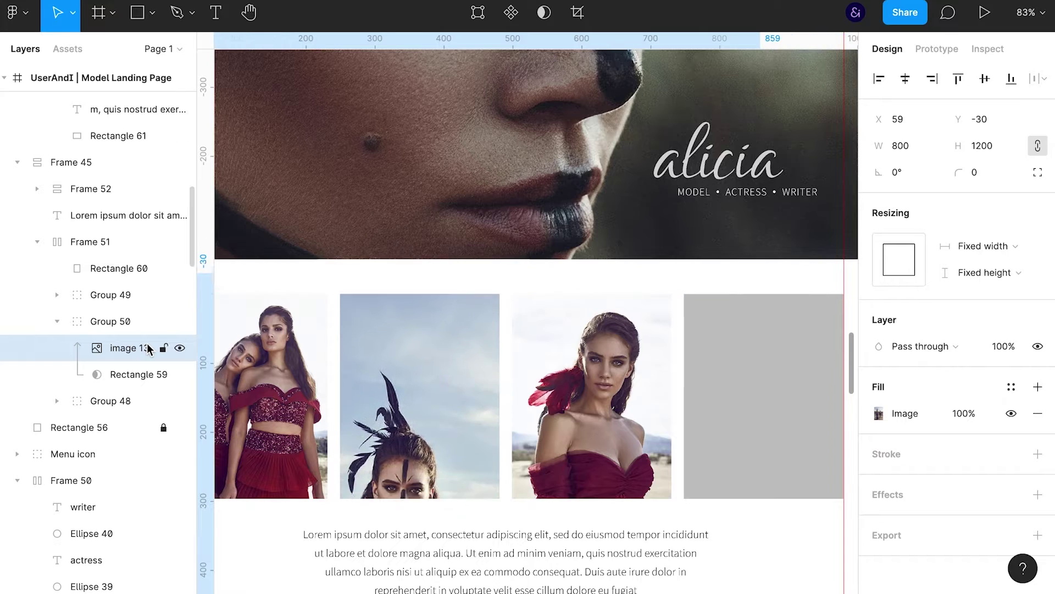
pyautogui.hotkey('shift', 'Up')
pyautogui.hotkey('shift', 'Up')
pyautogui.hotkey('shift', 'Up')
pyautogui.hotkey('shift', 'Left')
pyautogui.hotkey('shift', 'Left')
pyautogui.hotkey('shift', 'Left')
pyautogui.hotkey('shift', 'Left')
pyautogui.hotkey('shift', 'Left')
pyautogui.hotkey('shift', 'Left')
pyautogui.hotkey('shift', 'Left')
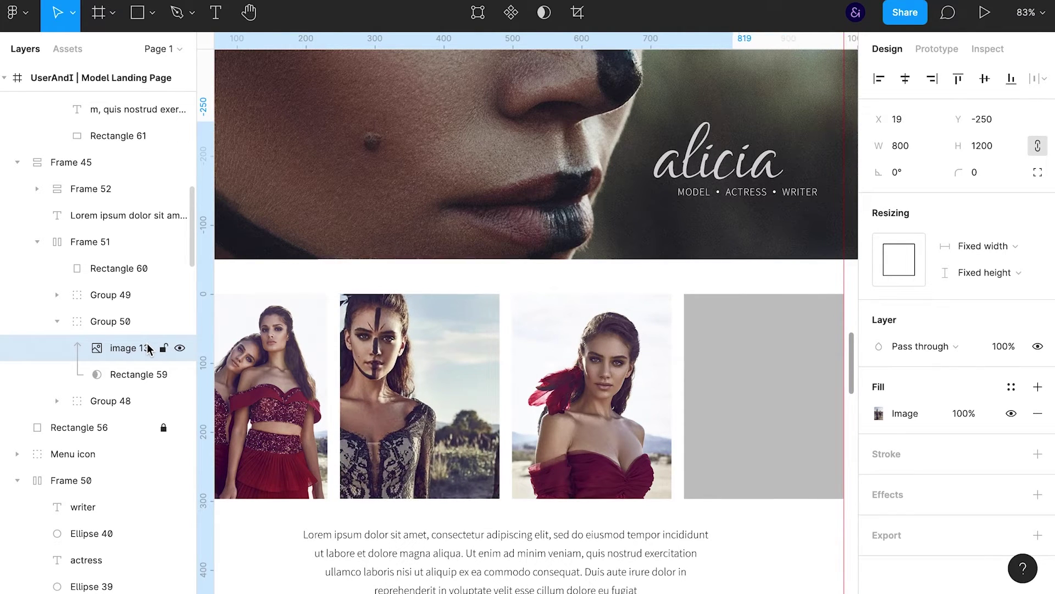
pyautogui.hotkey('shift', 'Right')
pyautogui.hotkey('shift', 'Right')
pyautogui.hotkey('shift', 'Right')
pyautogui.hotkey('shift', 'Right')
pyautogui.hotkey('shift', 'Right')
pyautogui.hotkey('shift', 'Right')
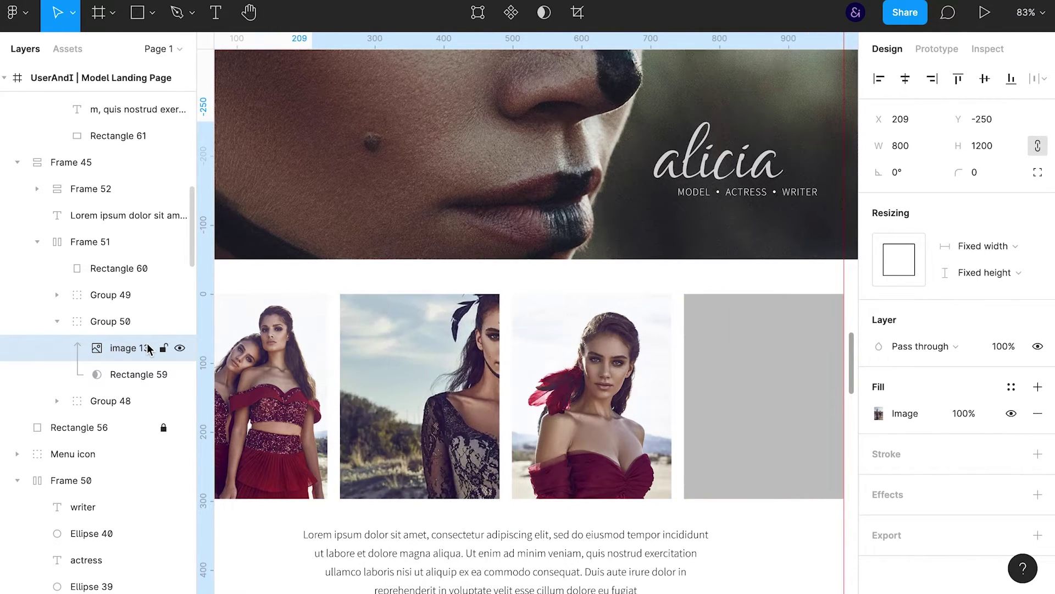
pyautogui.hotkey('shift', 'Left')
pyautogui.hotkey('shift', 'Left')
pyautogui.hotkey('shift', 'Left')
pyautogui.hotkey('shift', 'Left')
pyautogui.hotkey('shift', 'Left')
pyautogui.hotkey('shift', 'Left')
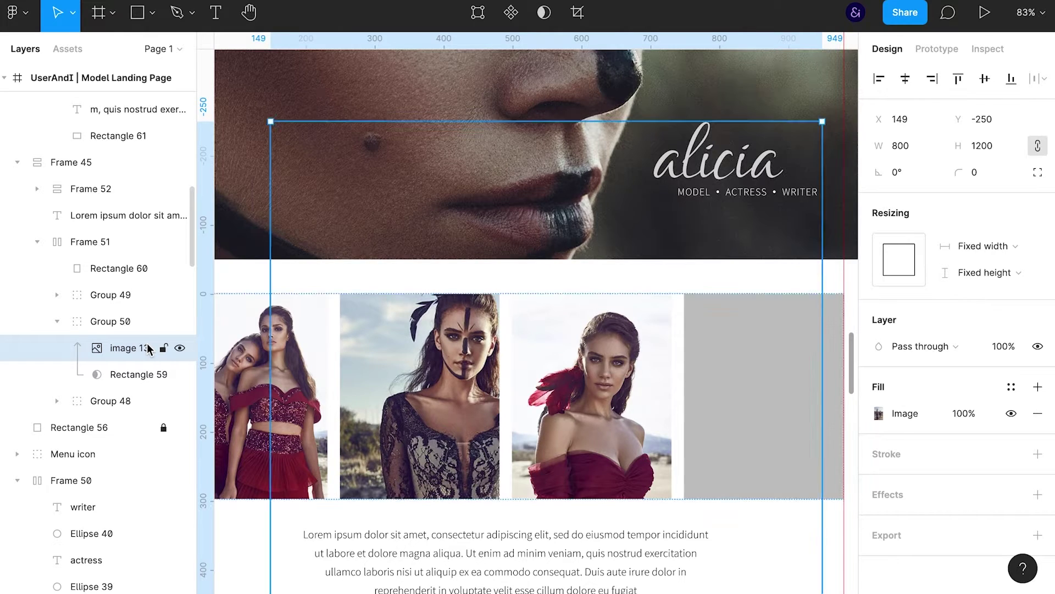
pyautogui.hotkey('shift', 'Left')
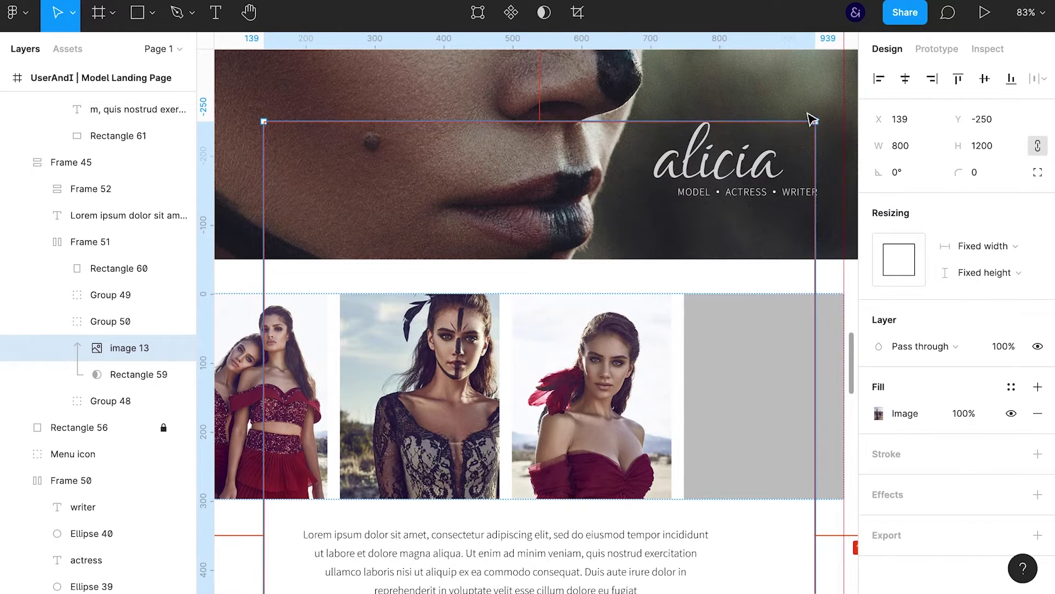
# - Try enlarging the middle photo, undo it, and resize it within its slot
pyautogui.moveTo(813, 118); pyautogui.dragTo(841, 75)
pyautogui.hotkey('shift', 'Right')
pyautogui.hotkey('shift', 'Right')
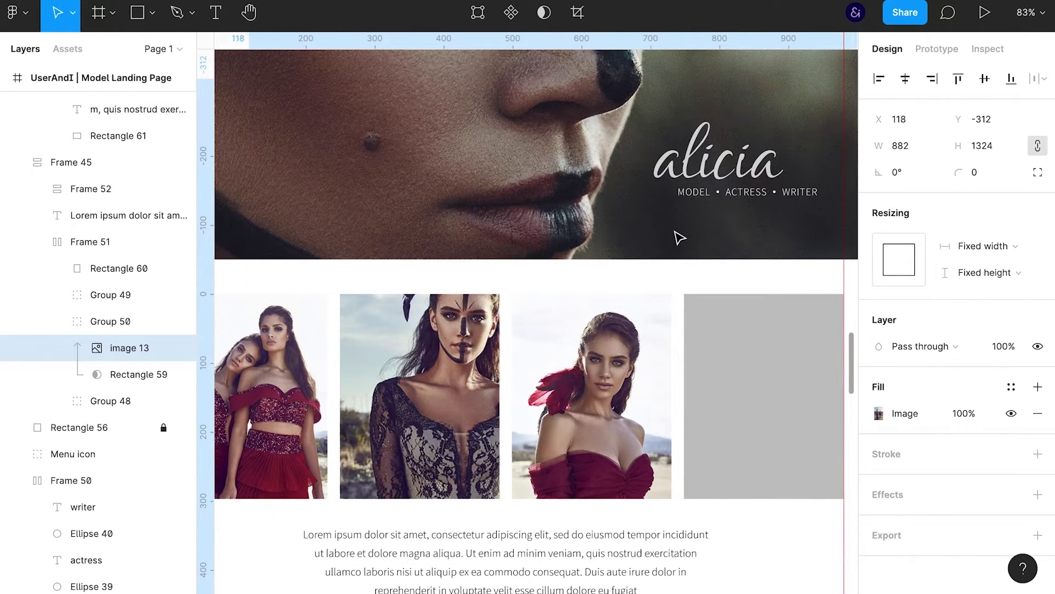
pyautogui.hotkey('shift', 'Left')
pyautogui.hotkey('ctrl', 'z')
pyautogui.hotkey('ctrl', 'z')
pyautogui.hotkey('ctrl', 'z')
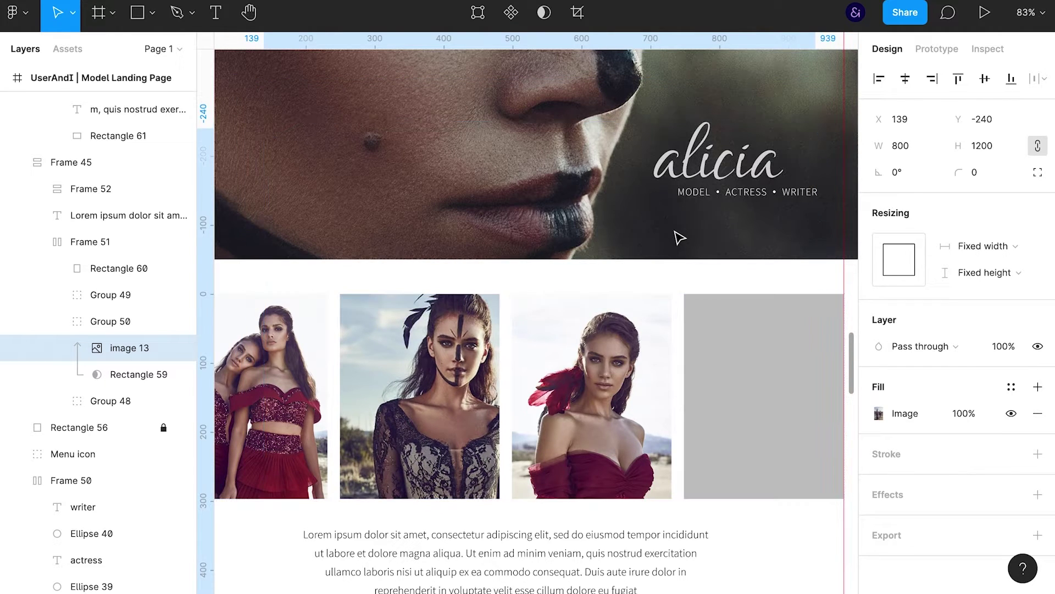
pyautogui.moveTo(780, 163); pyautogui.dragTo(707, 207)
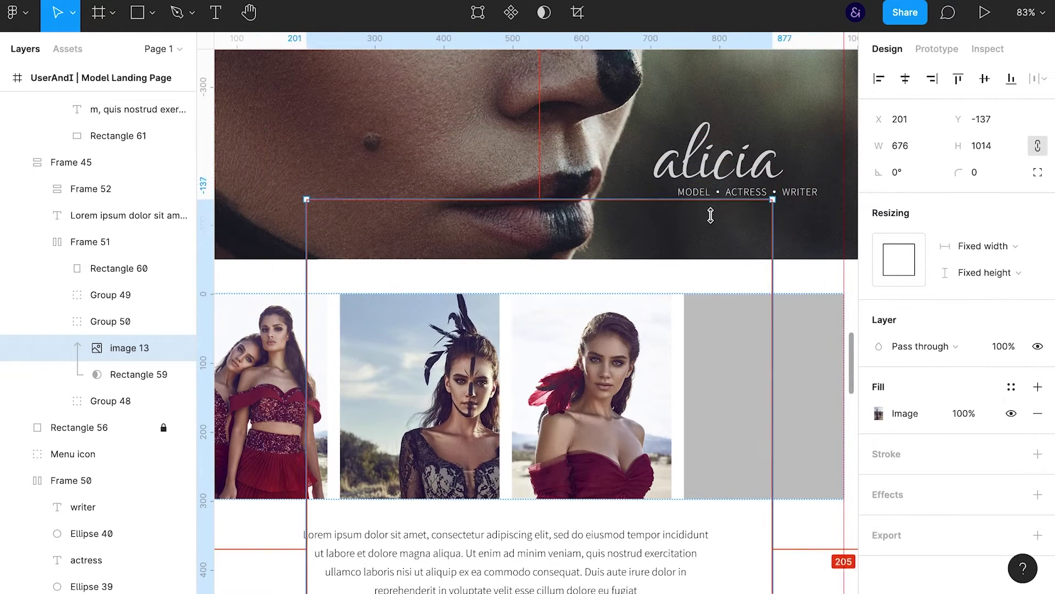
pyautogui.keyDown('shift'); pyautogui.click(715, 165); pyautogui.keyUp('shift')
# - Shrink the middle photo slightly and move it up and left in its slot
pyautogui.click(803, 300)
pyautogui.click(419, 396)
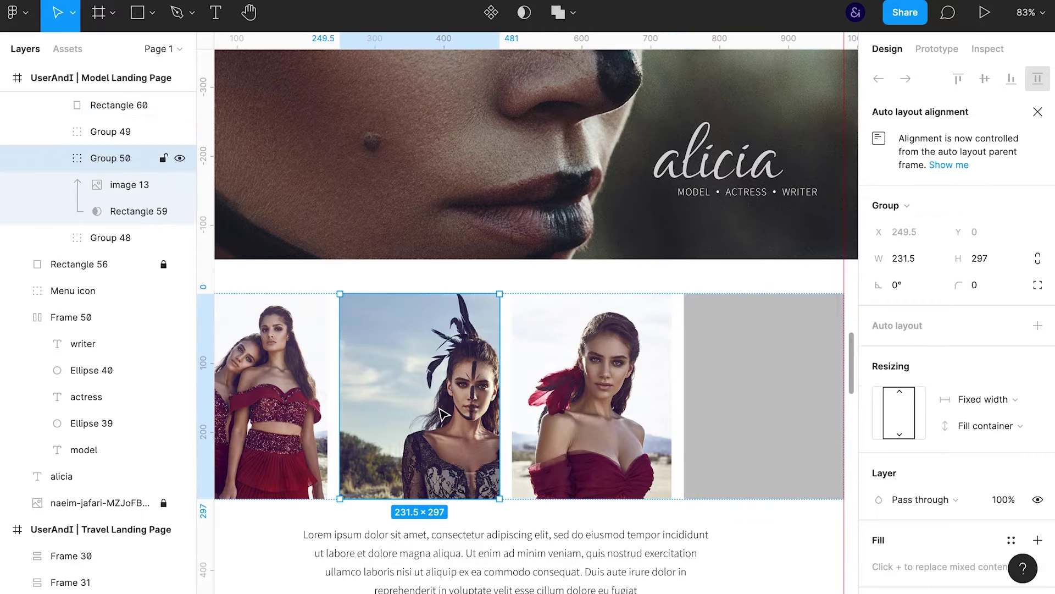
pyautogui.doubleClick(592, 396)
pyautogui.moveTo(770, 209); pyautogui.dragTo(744, 238)
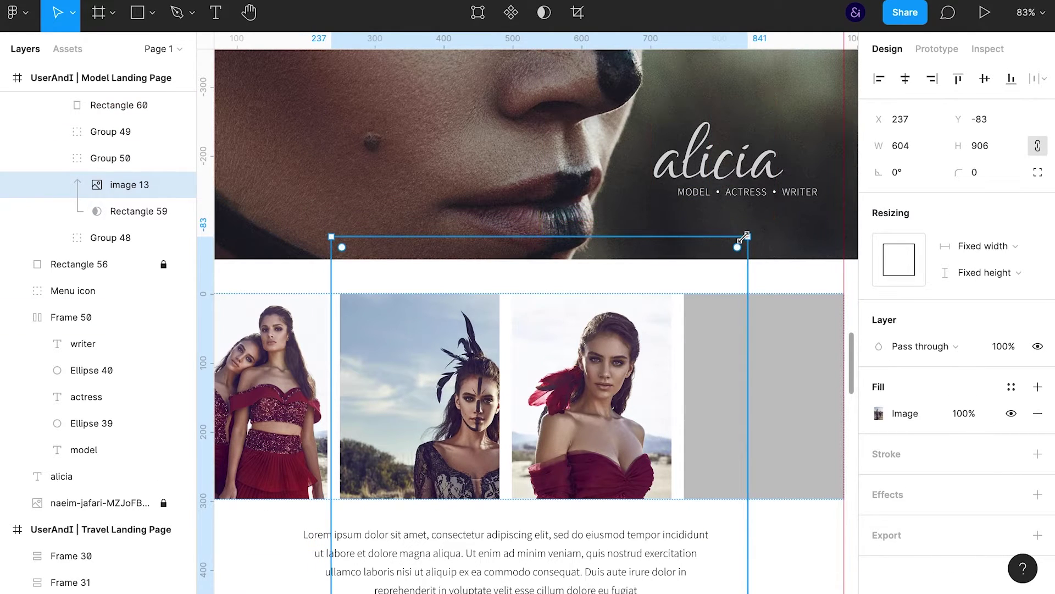
pyautogui.hotkey('shift', 'Up')
pyautogui.hotkey('shift', 'Up')
pyautogui.hotkey('shift', 'Up')
pyautogui.hotkey('shift', 'Up')
pyautogui.hotkey('shift', 'Up')
pyautogui.hotkey('shift', 'Up')
pyautogui.hotkey('shift', 'Left')
pyautogui.hotkey('shift', 'Left')
pyautogui.hotkey('shift', 'Left')
pyautogui.hotkey('shift', 'Up')
pyautogui.hotkey('shift', 'Up')
pyautogui.hotkey('shift', 'Up')
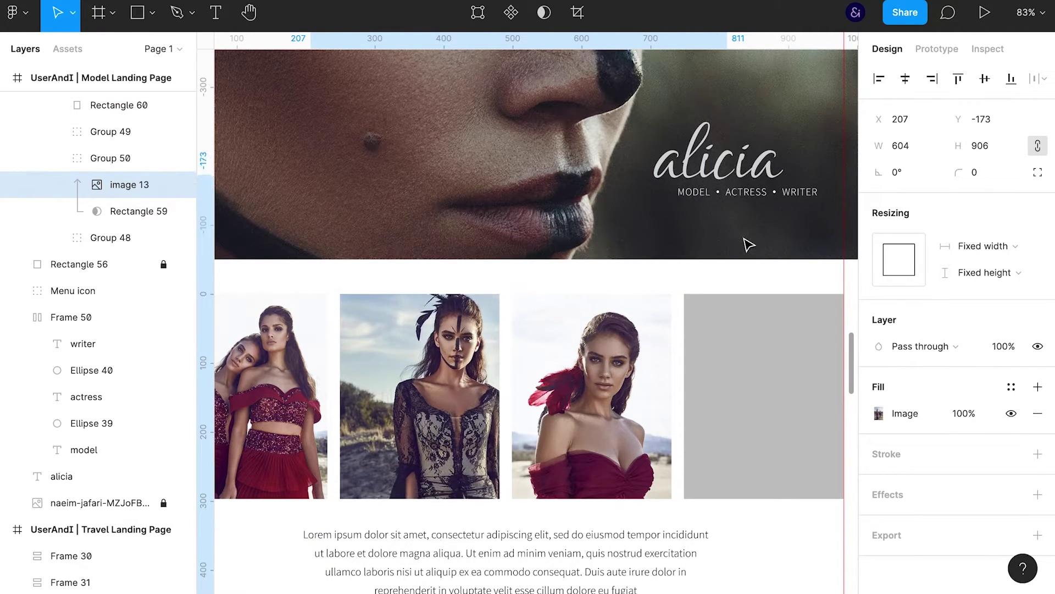
pyautogui.hotkey('shift', 'Up')
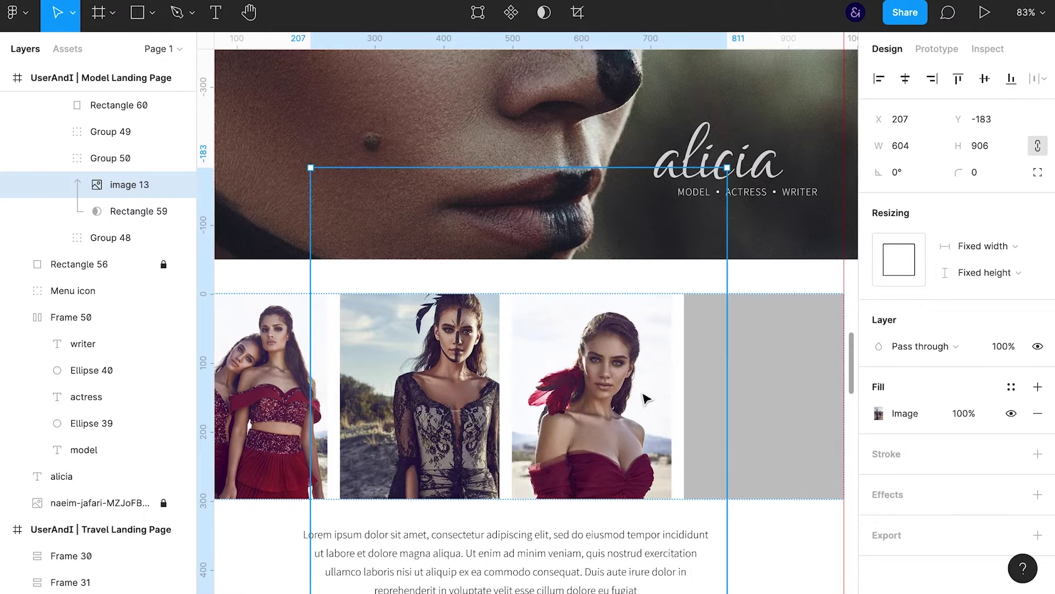
# - Enlarge the third gallery photo and shift it left within its slot
pyautogui.click(625, 410)
pyautogui.doubleClick(625, 409)
pyautogui.moveTo(733, 272); pyautogui.dragTo(746, 261)
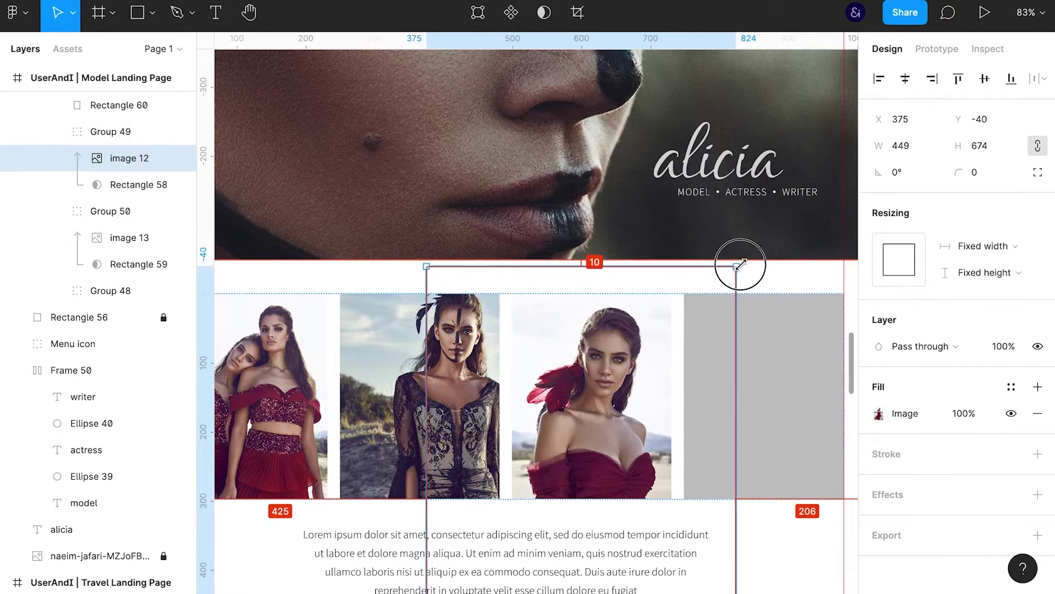
pyautogui.hotkey('shift', 'Left')
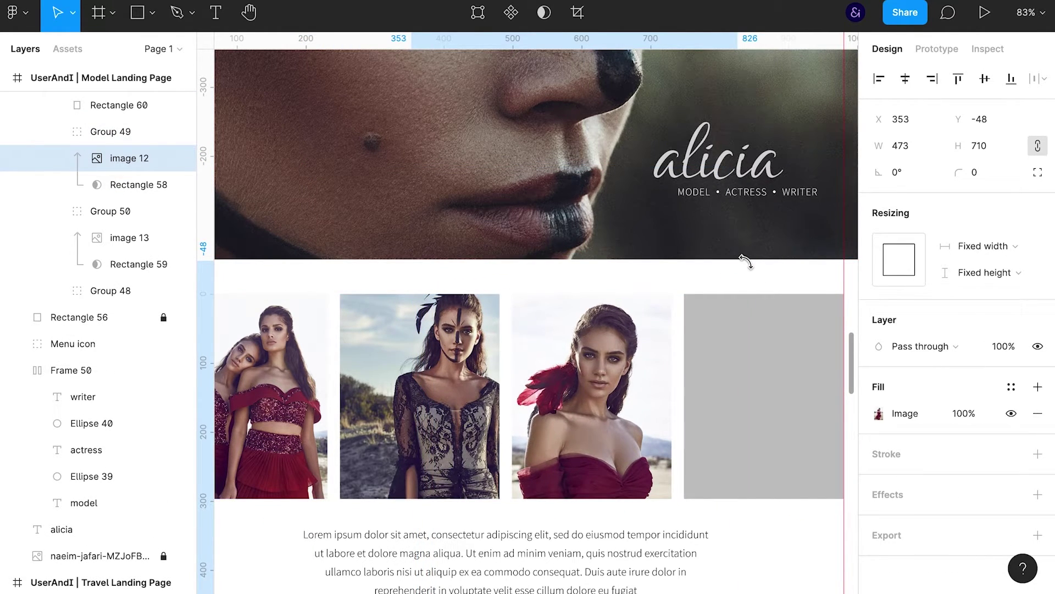
pyautogui.press('Right')
pyautogui.press('Right')
pyautogui.press('Right')
# - Resize the first gallery photo within its slot
pyautogui.moveTo(666, 294); pyautogui.dragTo(769, 184)
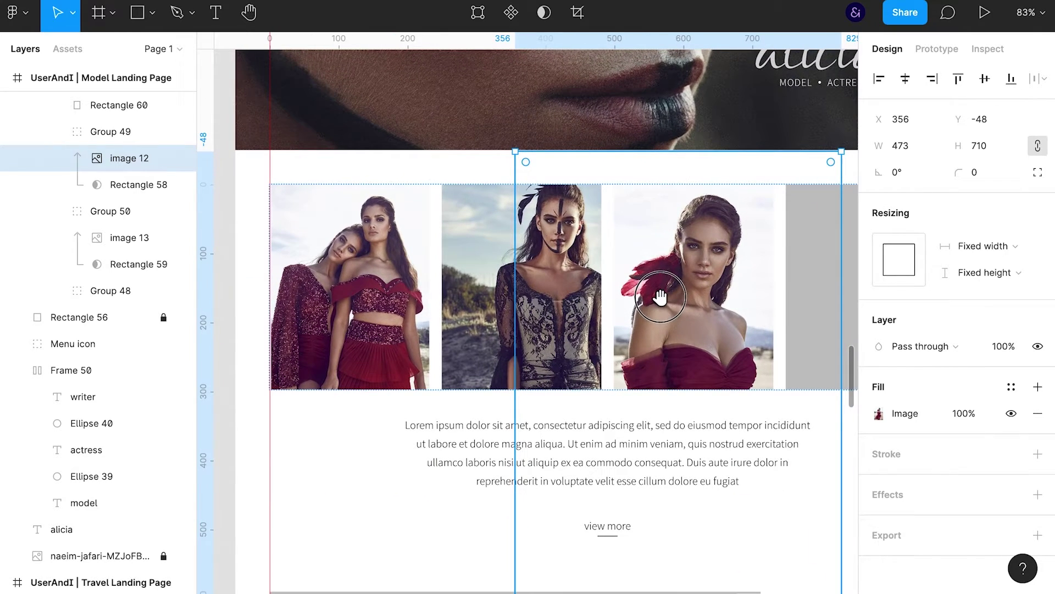
pyautogui.doubleClick(357, 330)
pyautogui.moveTo(431, 185); pyautogui.dragTo(451, 193)
# - Group the empty fourth-slot rectangle and move the pasted image 14 into that group
pyautogui.press('Escape')
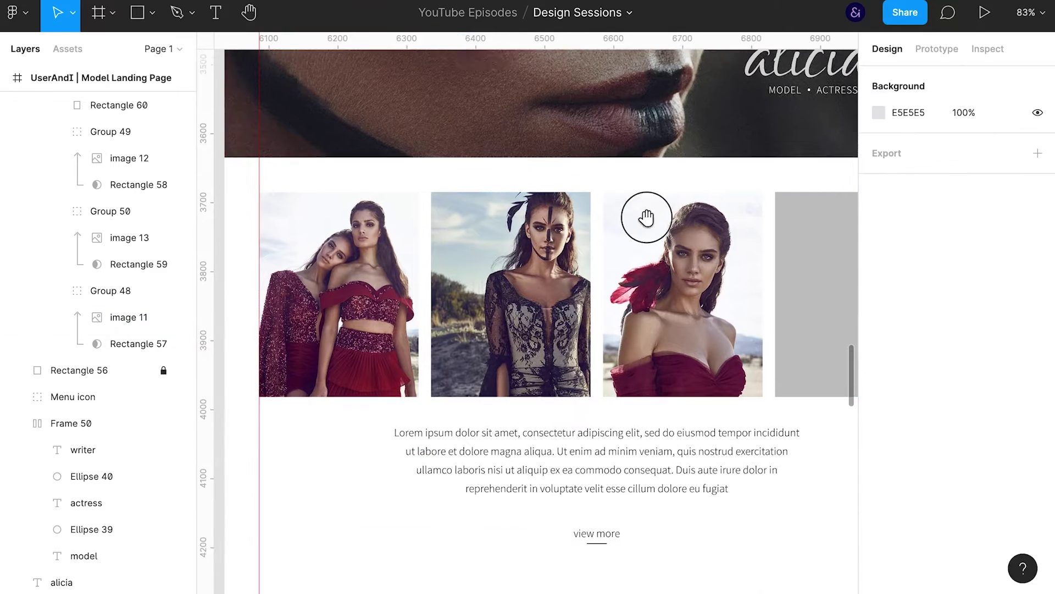
pyautogui.hscroll(5, 646, 247)
pyautogui.scroll(3, 645, 247)
pyautogui.click(676, 334)
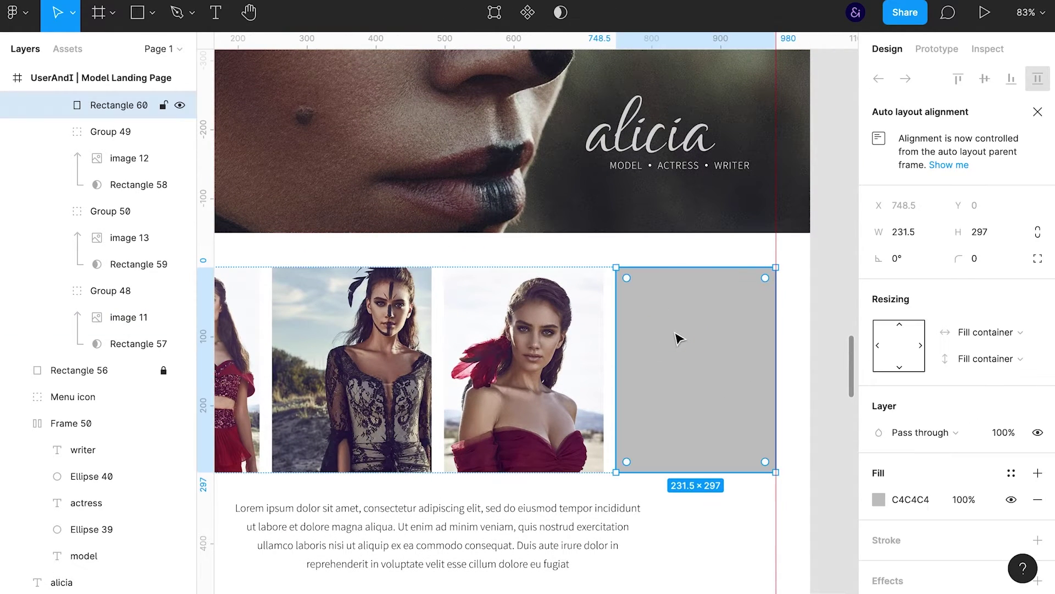
pyautogui.hotkey('ctrl', 'g')
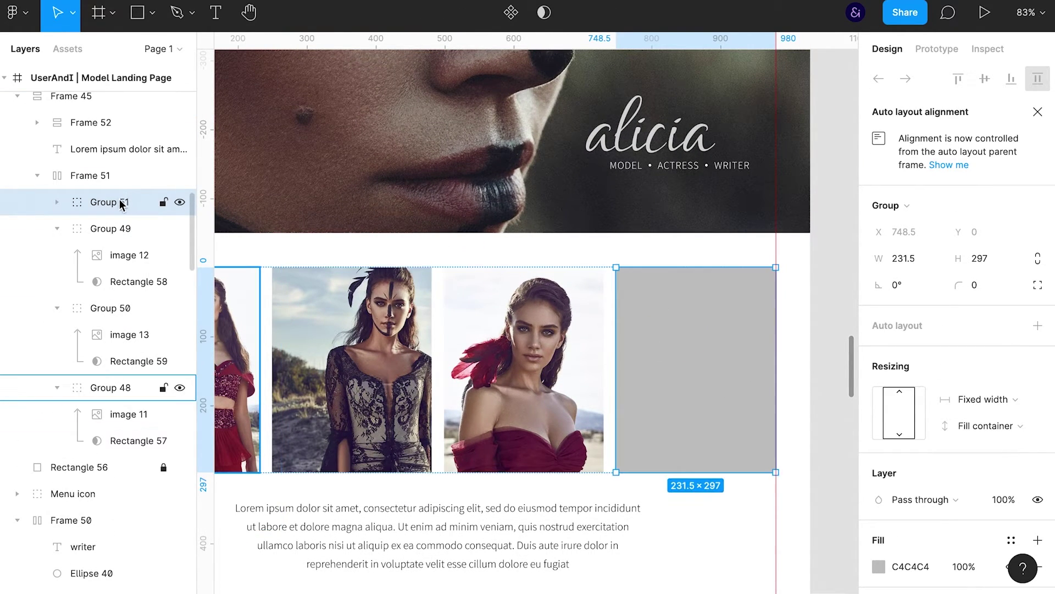
pyautogui.hotkey('ctrl', 'v')
pyautogui.moveTo(80, 208); pyautogui.dragTo(106, 242)
# - Use the fourth slot's grey rectangle as a mask for image 14
pyautogui.click(106, 255)
pyautogui.rightClick(106, 255)
pyautogui.click(175, 364)
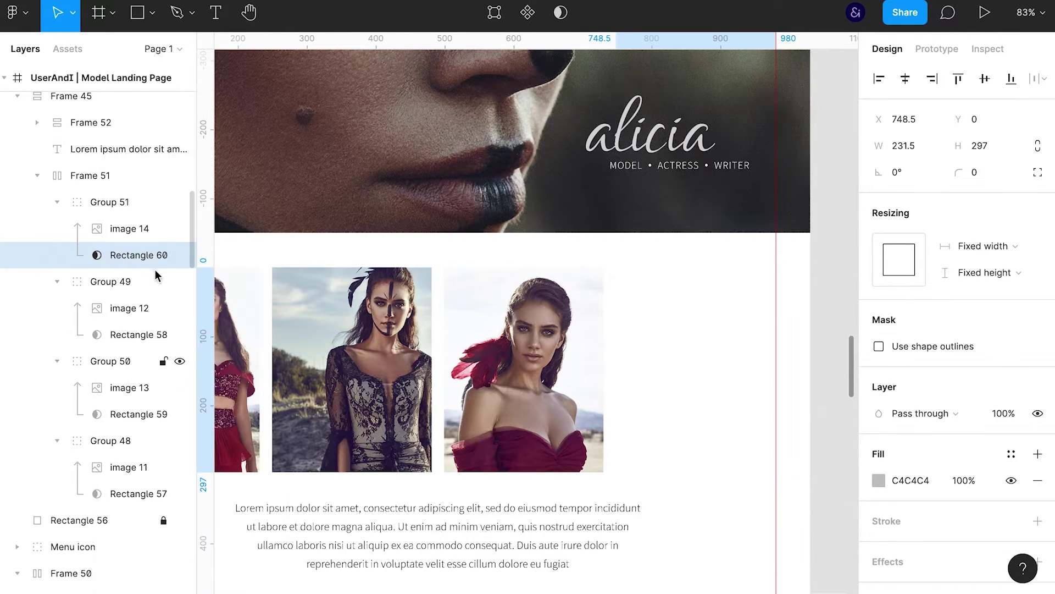
pyautogui.click(129, 229)
# - Resize image 14 to 674×1010 and nudge it so the woman's face shows
pyautogui.hotkey('shift', 'Left')
pyautogui.hotkey('shift', 'Left')
pyautogui.hotkey('shift', 'Left')
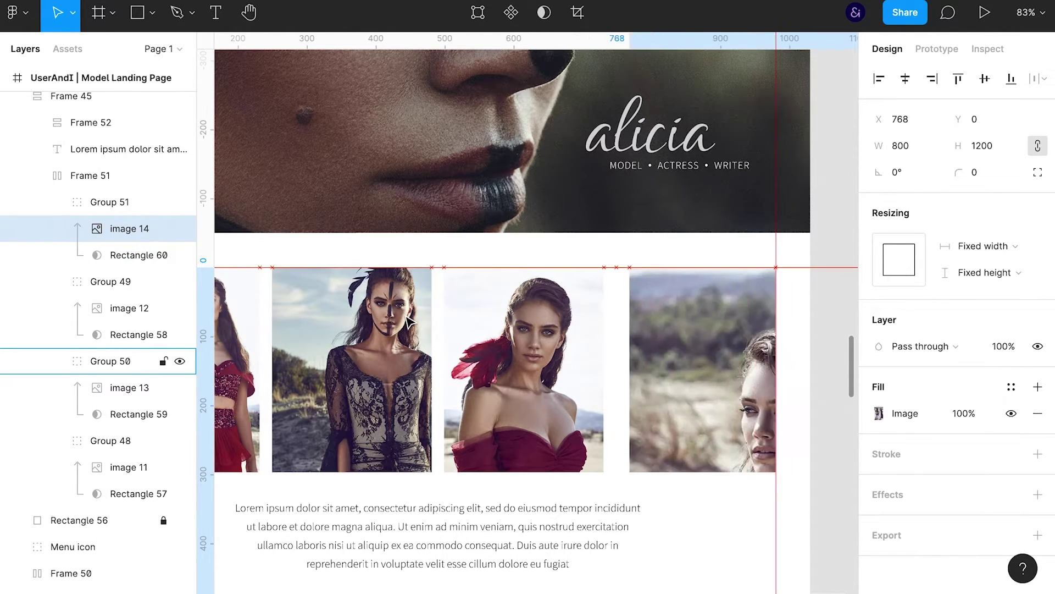
pyautogui.hotkey('shift', 'Left')
pyautogui.hotkey('shift', 'Left')
pyautogui.hotkey('shift', 'Left')
pyautogui.hotkey('shift', 'Left')
pyautogui.hotkey('shift', 'Left')
pyautogui.hotkey('shift', 'Left')
pyautogui.hotkey('shift', 'Left')
pyautogui.hotkey('shift', 'Left')
pyautogui.hotkey('shift', 'Left')
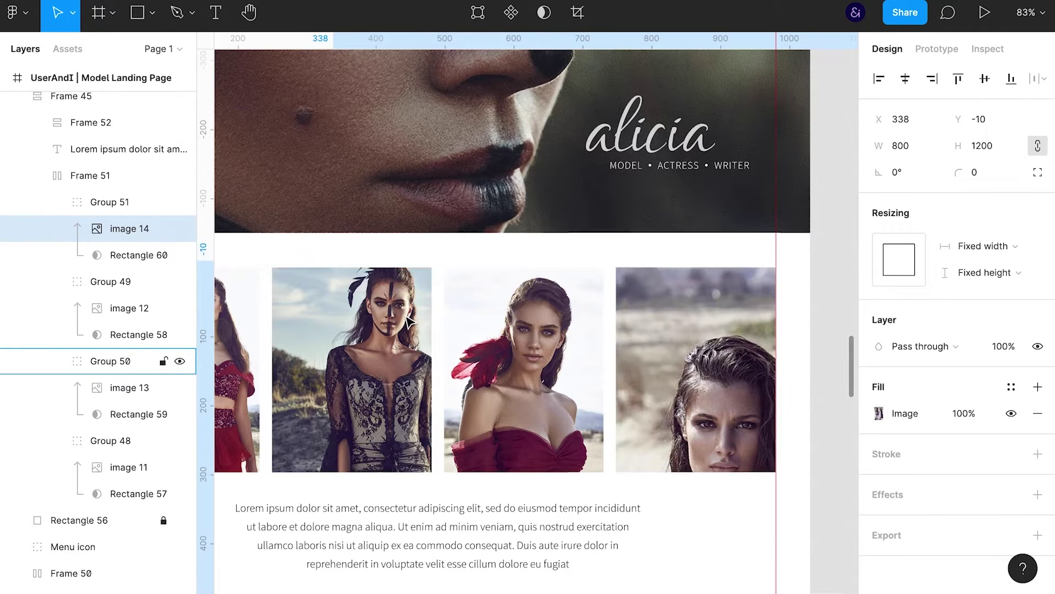
pyautogui.hotkey('shift', 'Up')
pyautogui.hotkey('shift', 'Up')
pyautogui.hotkey('shift', 'Up')
pyautogui.hotkey('shift', 'Left')
pyautogui.hotkey('shift', 'Left')
pyautogui.hotkey('shift', 'Left')
pyautogui.hotkey('shift', 'Left')
pyautogui.hotkey('shift', 'Left')
pyautogui.hotkey('shift', 'Left')
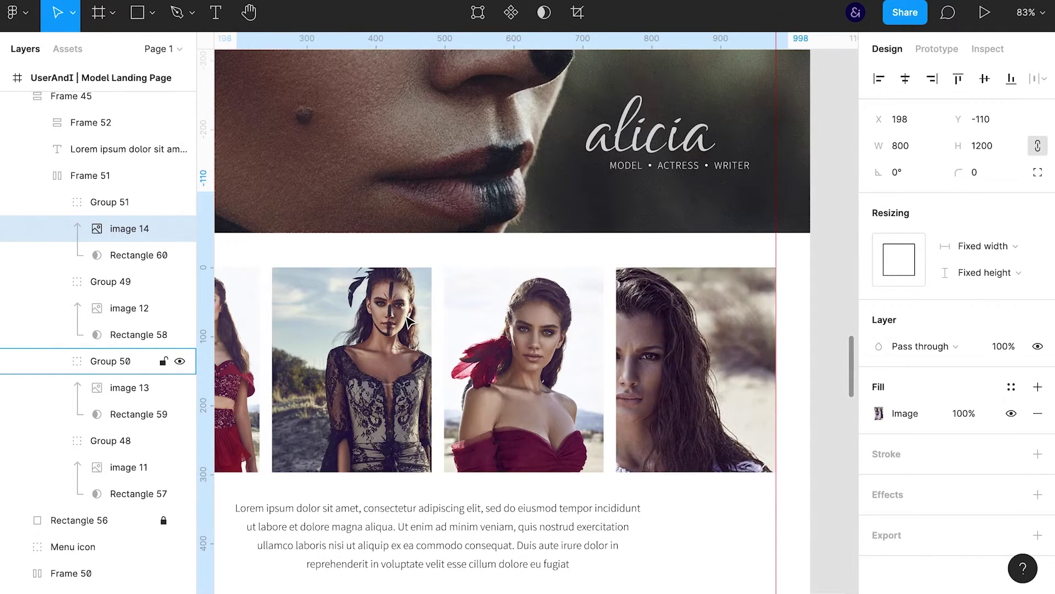
pyautogui.hotkey('shift', 'Left')
pyautogui.hotkey('shift', 'Right')
pyautogui.hotkey('shift', 'Right')
pyautogui.hotkey('shift', 'Right')
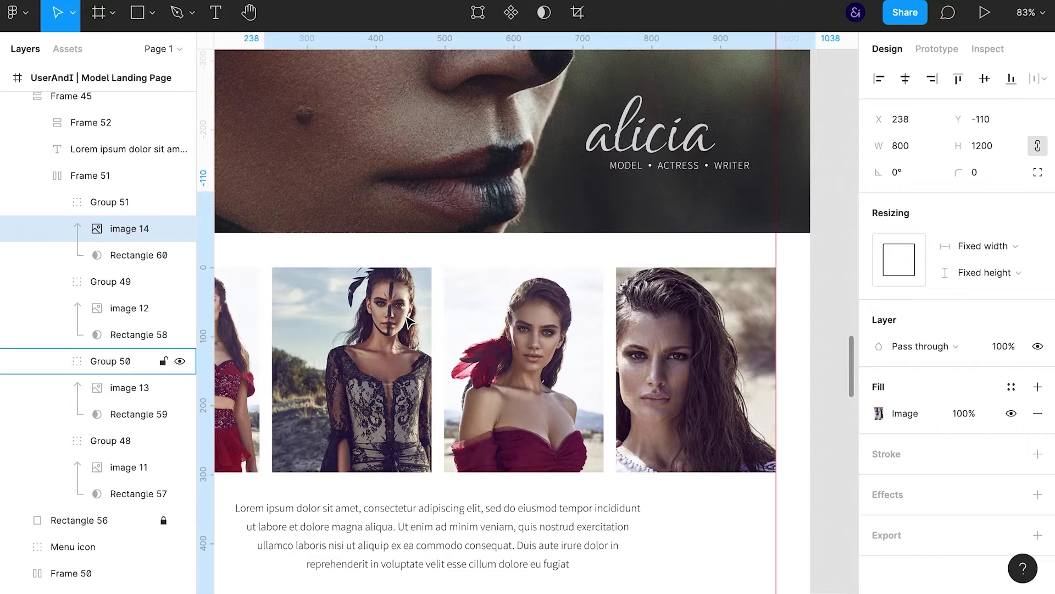
pyautogui.moveTo(815, 191)
pyautogui.mouseDown()
pyautogui.moveTo(759, 344)
pyautogui.moveTo(684, 354)
pyautogui.mouseUp()
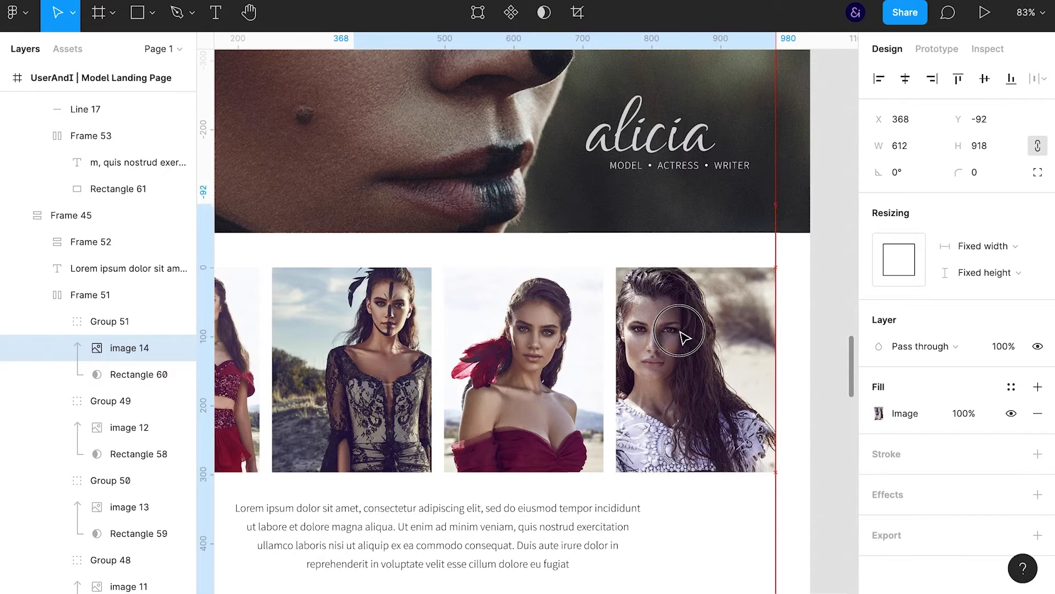
pyautogui.moveTo(776, 212); pyautogui.dragTo(795, 169)
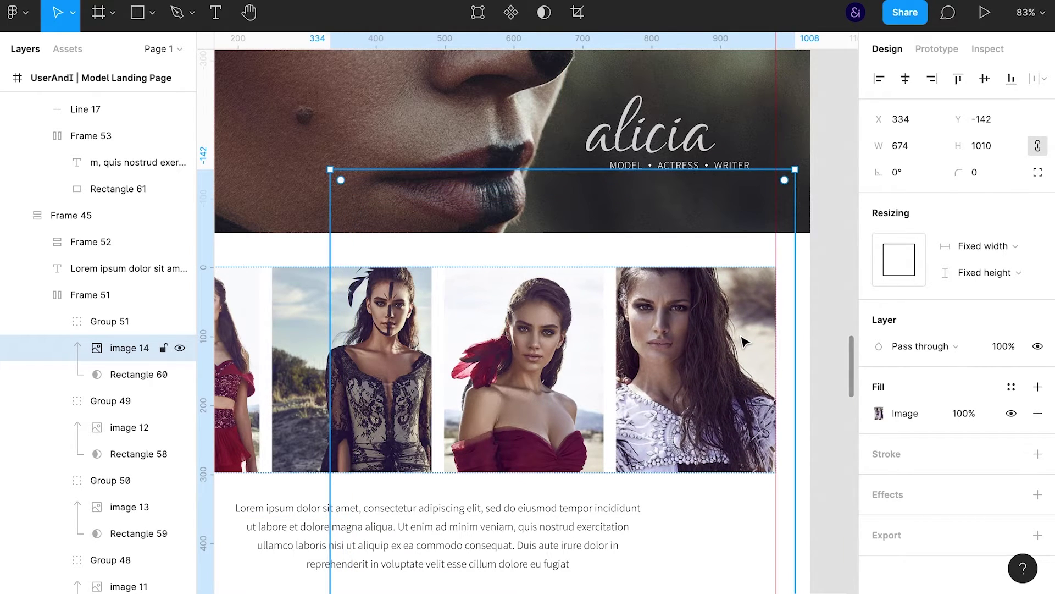
pyautogui.hotkey('shift', 'Left')
pyautogui.hotkey('shift', 'Left')
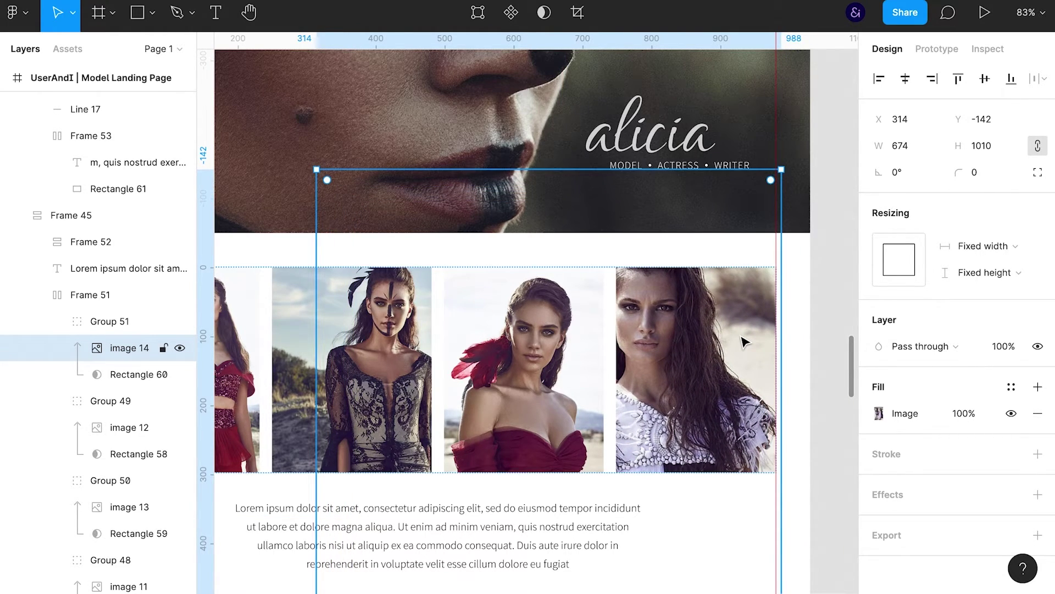
pyautogui.hotkey('shift', 'Right')
pyautogui.hotkey('shift', 'Right')
pyautogui.hotkey('shift', 'Right')
pyautogui.hotkey('shift', 'Right')
pyautogui.hotkey('shift', 'Right')
pyautogui.hotkey('shift', 'Right')
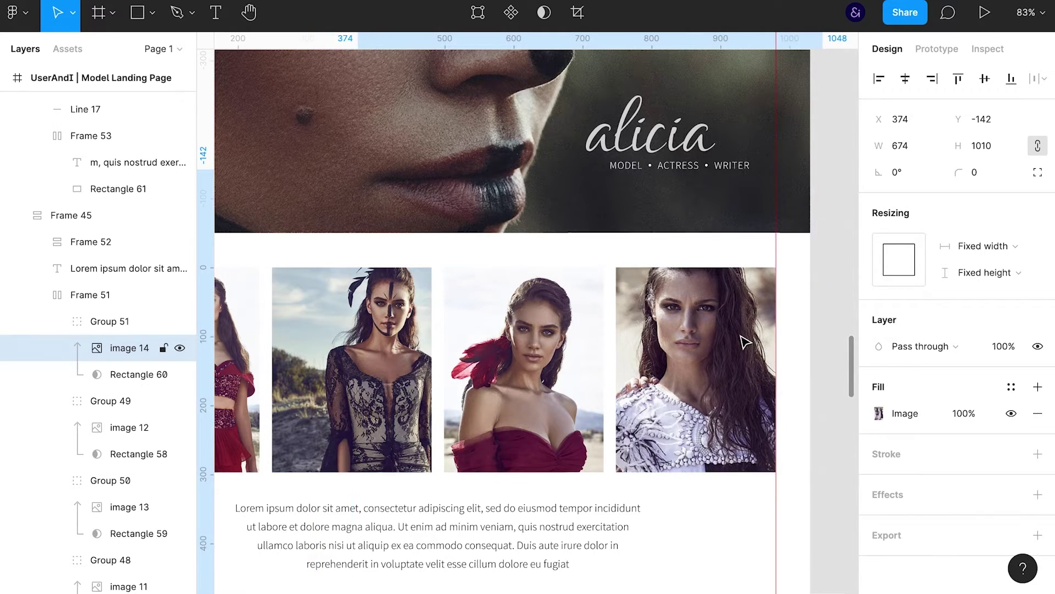
pyautogui.press('Escape')
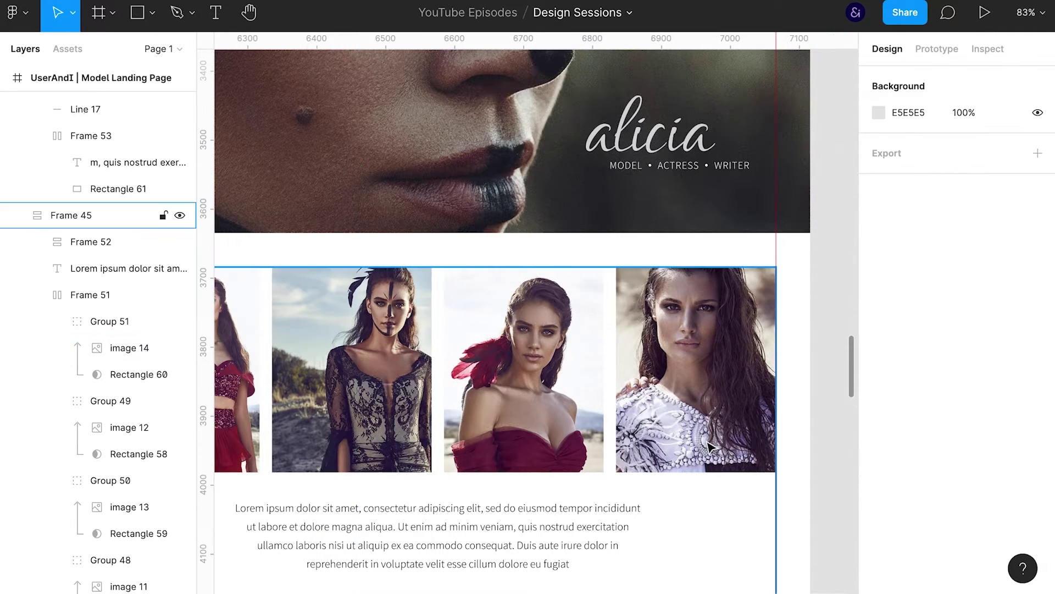
pyautogui.hotkey('ctrl', '\\')
pyautogui.scroll(5, 707, 360)
pyautogui.scroll(-2, 707, 360)
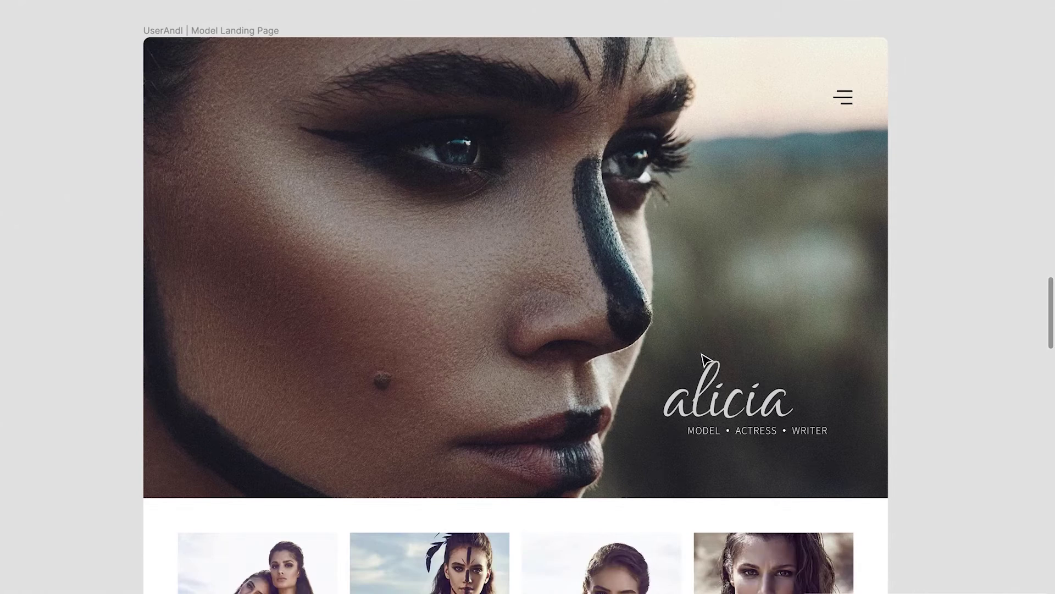
pyautogui.scroll(-1, 913, 376)
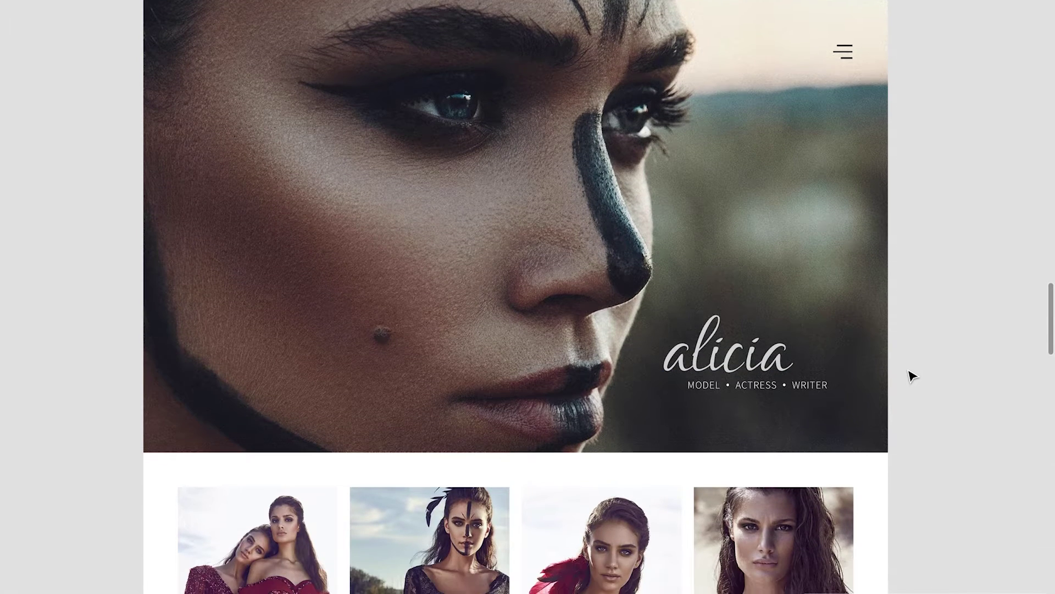
pyautogui.scroll(-4, 913, 376)
pyautogui.scroll(-4, 913, 376)
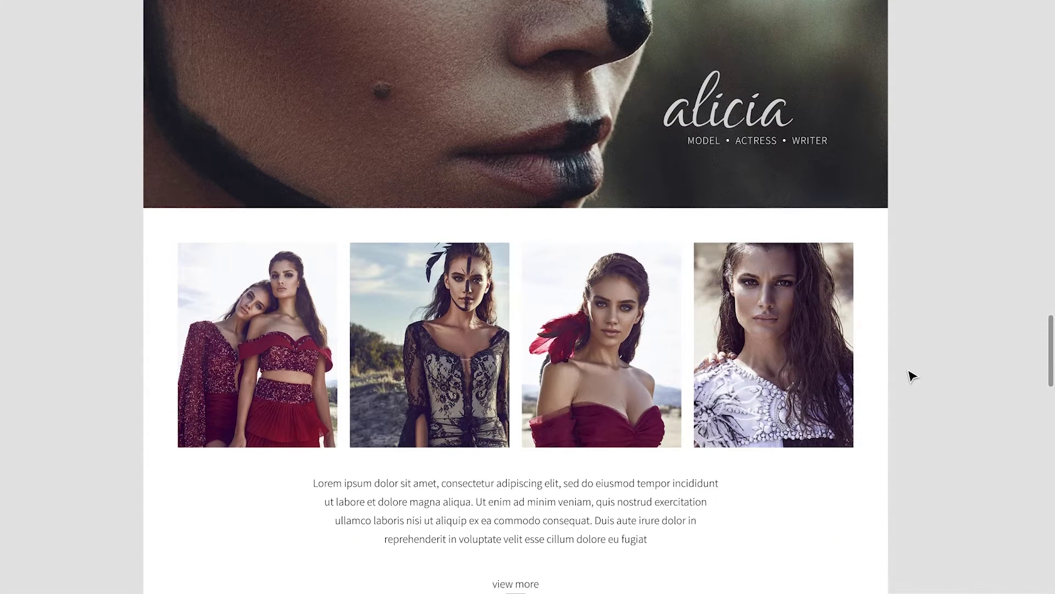
pyautogui.scroll(-3, 912, 376)
pyautogui.scroll(-2, 912, 376)
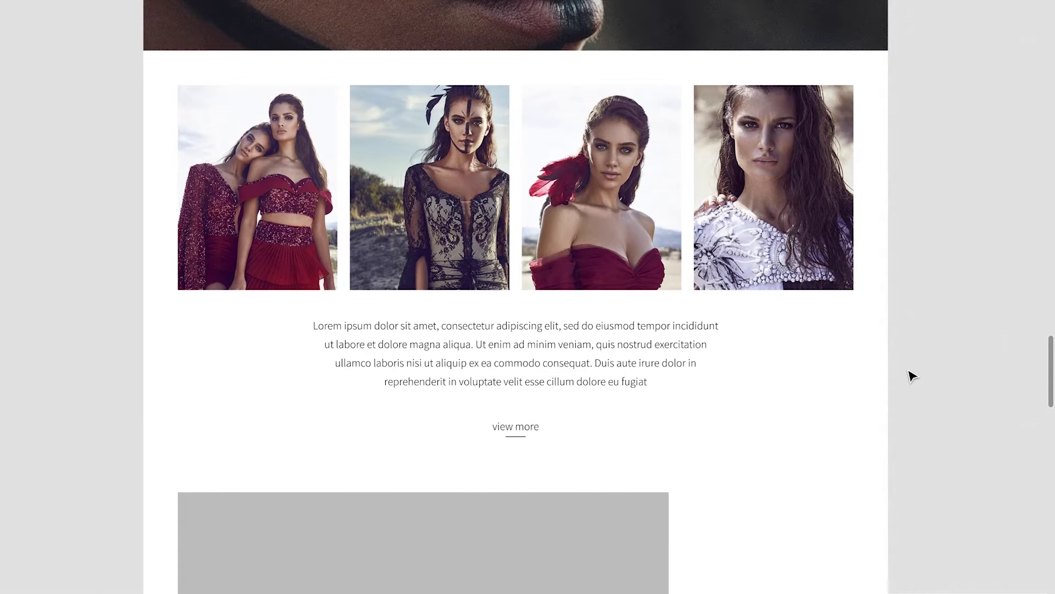
pyautogui.scroll(-1, 912, 376)
pyautogui.scroll(-2, 912, 376)
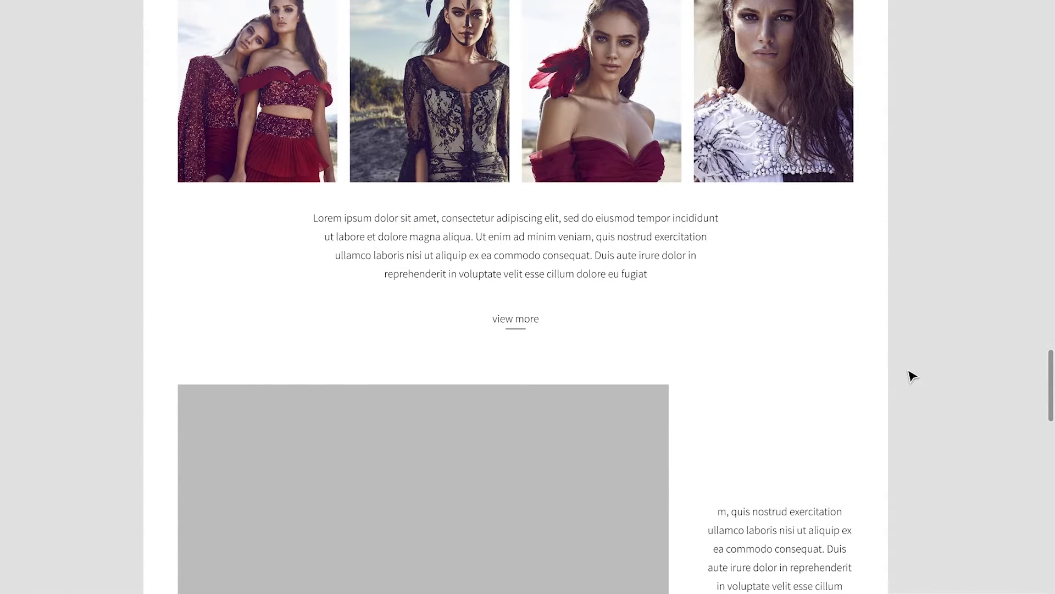
pyautogui.scroll(2, 910, 373)
pyautogui.scroll(4, 739, 314)
pyautogui.scroll(4, 739, 306)
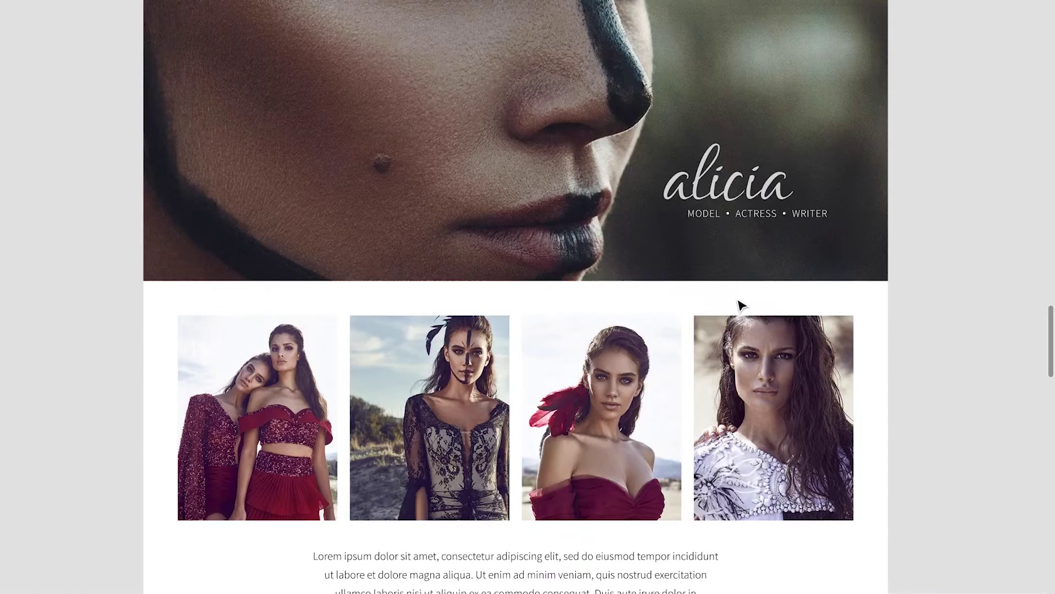
pyautogui.scroll(3, 739, 306)
pyautogui.scroll(-8, 739, 306)
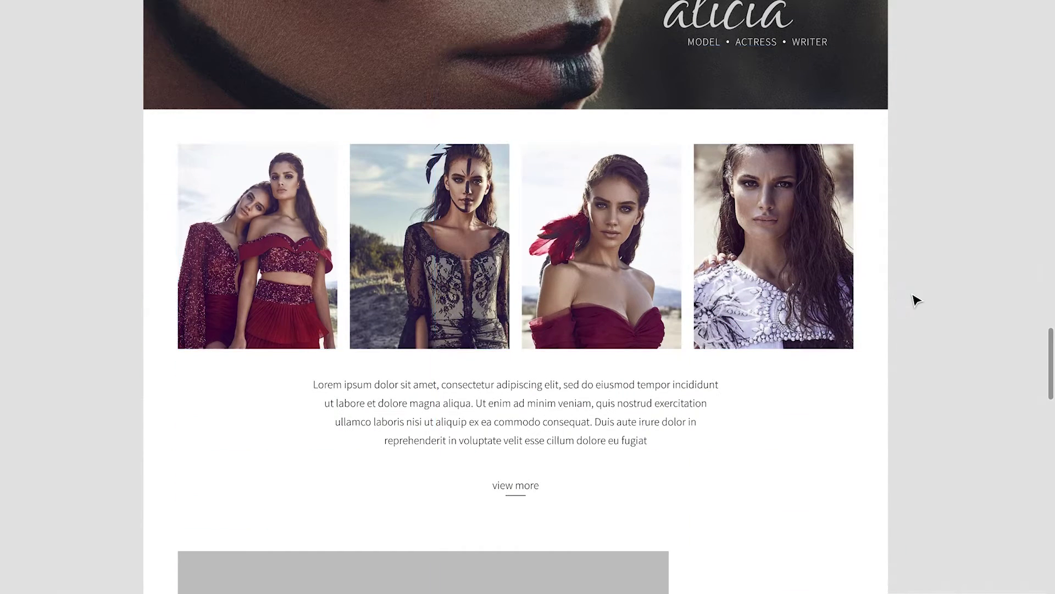
pyautogui.scroll(5, 914, 300)
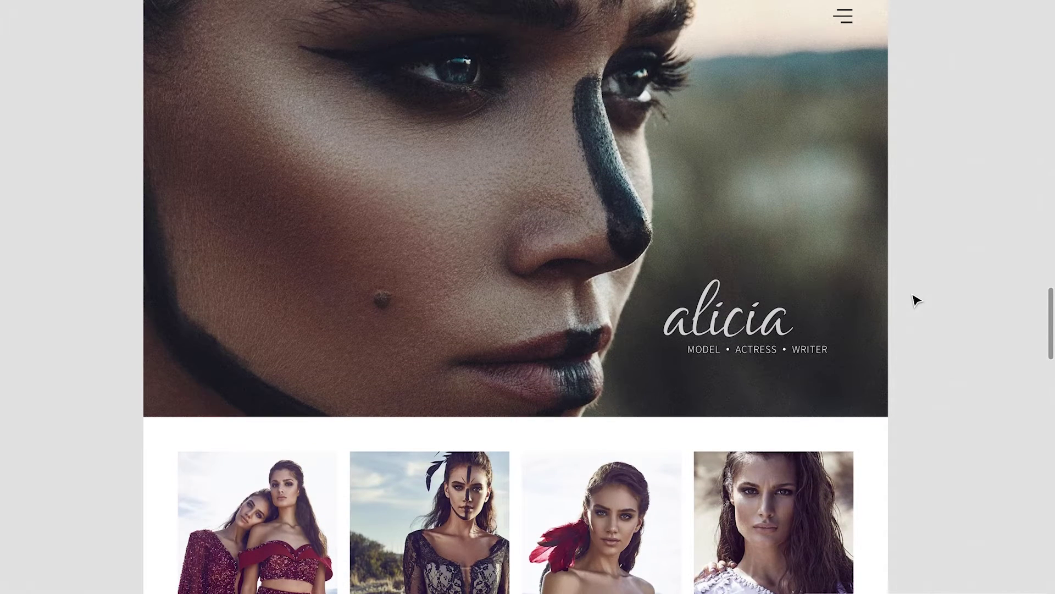
pyautogui.scroll(-4, 915, 300)
pyautogui.scroll(-4, 915, 300)
pyautogui.scroll(-6, 914, 300)
pyautogui.scroll(-1, 915, 300)
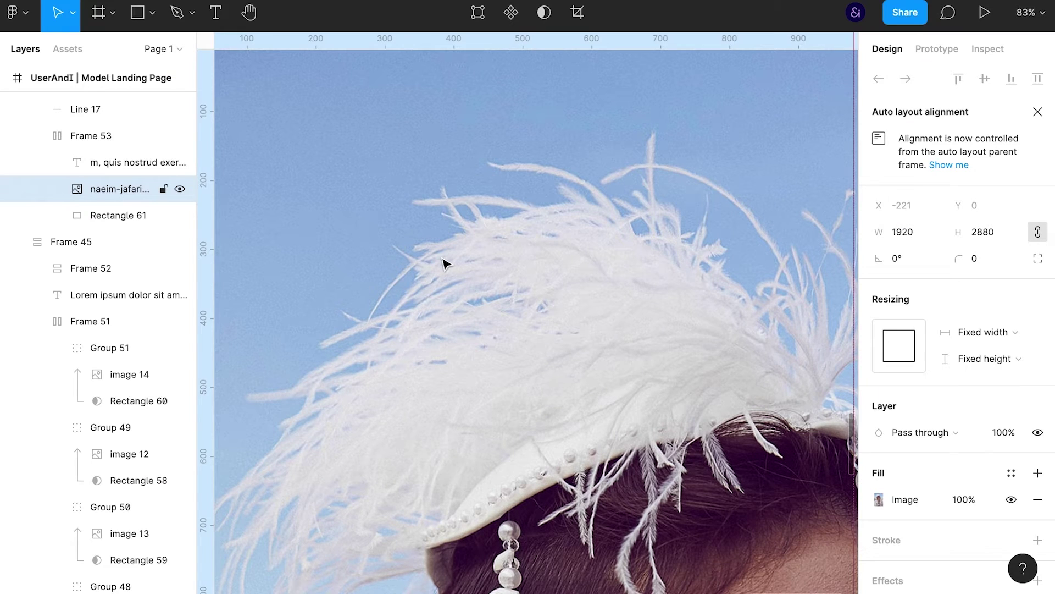
# - Apply Use as mask to the grey 712×524 placeholder rectangle
pyautogui.click(108, 215)
pyautogui.rightClick(108, 220)
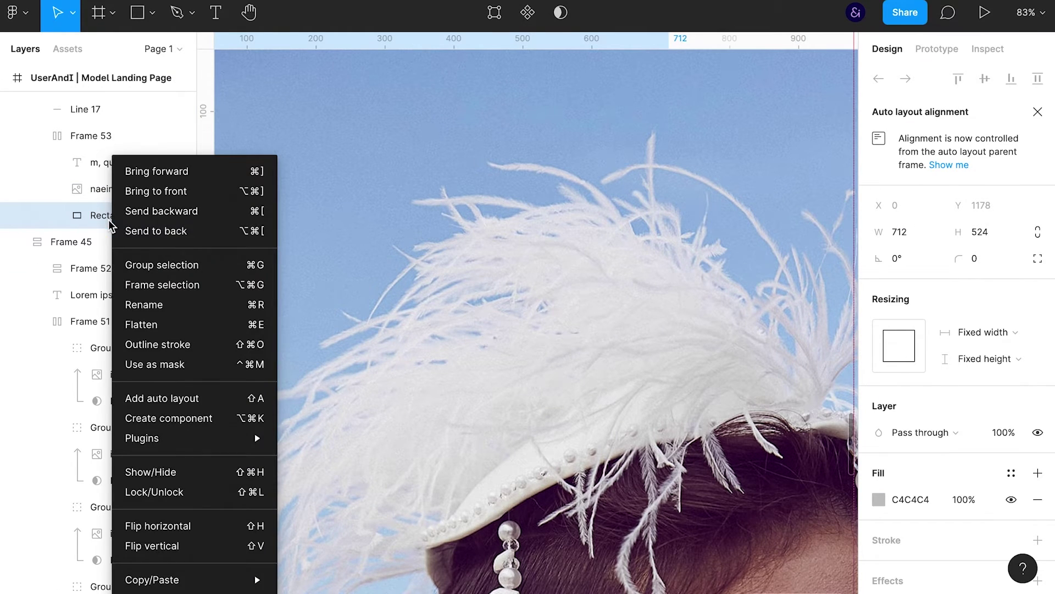
pyautogui.click(219, 368)
pyautogui.scroll(-3, 436, 328)
pyautogui.scroll(-2, 436, 329)
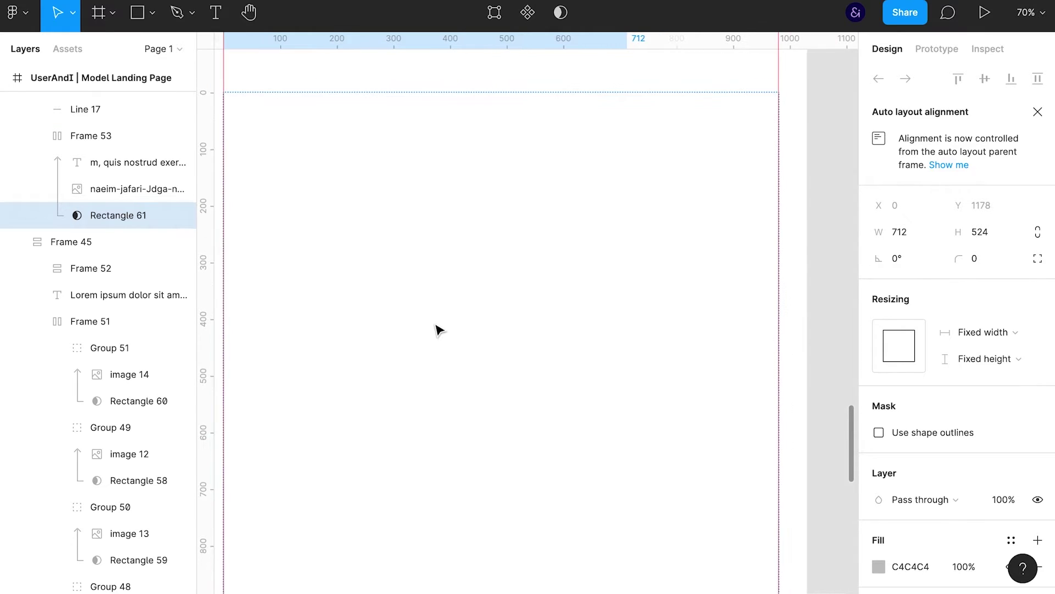
pyautogui.moveTo(436, 328)
pyautogui.mouseDown()
pyautogui.moveTo(471, 282)
pyautogui.moveTo(511, 395)
pyautogui.moveTo(561, 360)
pyautogui.moveTo(490, 252)
pyautogui.moveTo(545, 212)
pyautogui.mouseUp()
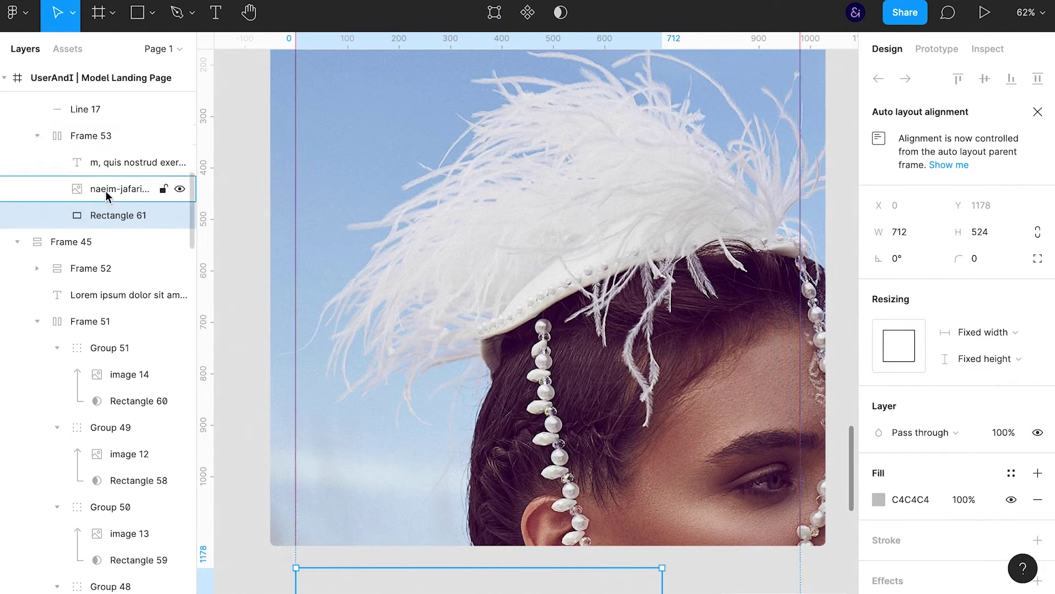
# - Group the pearl-headdress photo with Rectangle 61 and use the rectangle as its mask
pyautogui.keyDown('shift'); pyautogui.click(106, 189); pyautogui.keyUp('shift')
pyautogui.hotkey('ctrl', 'g')
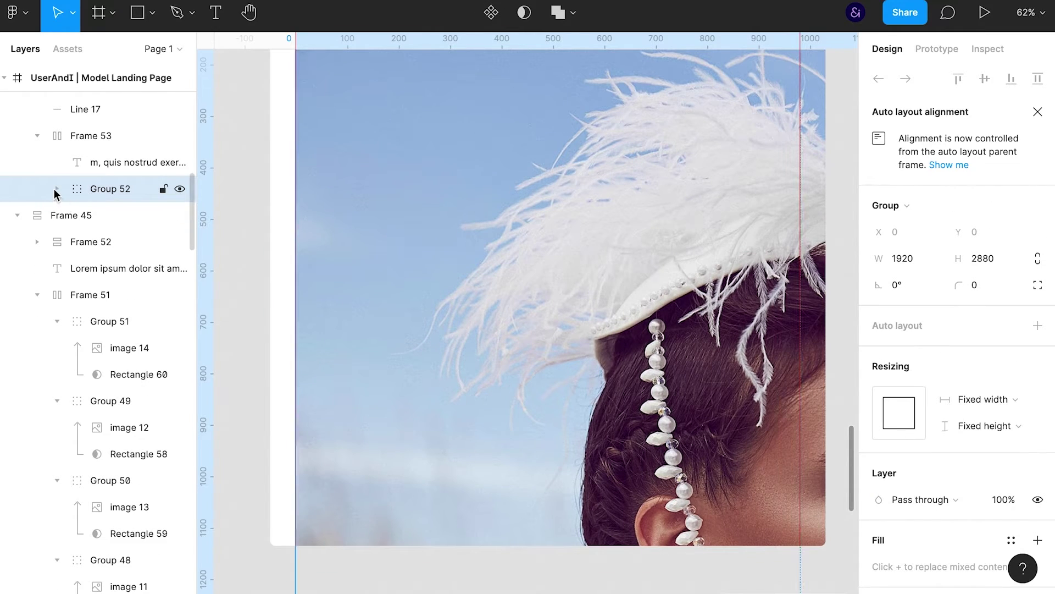
pyautogui.click(56, 189)
pyautogui.rightClick(113, 239)
pyautogui.click(219, 365)
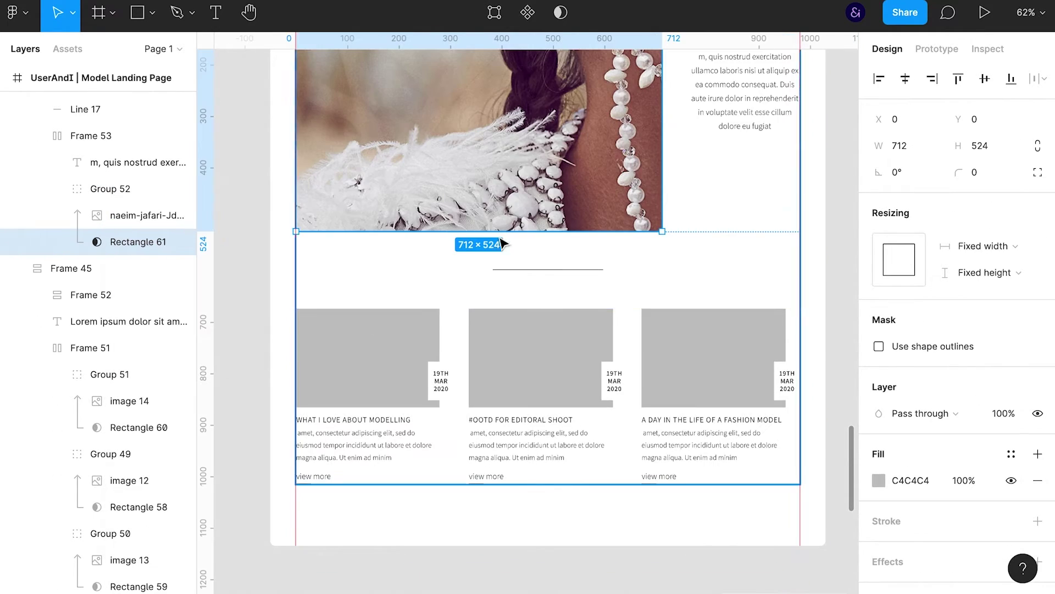
pyautogui.scroll(3, 503, 243)
# - Shrink and reposition the photo inside the mask to show the model's face
pyautogui.click(566, 246)
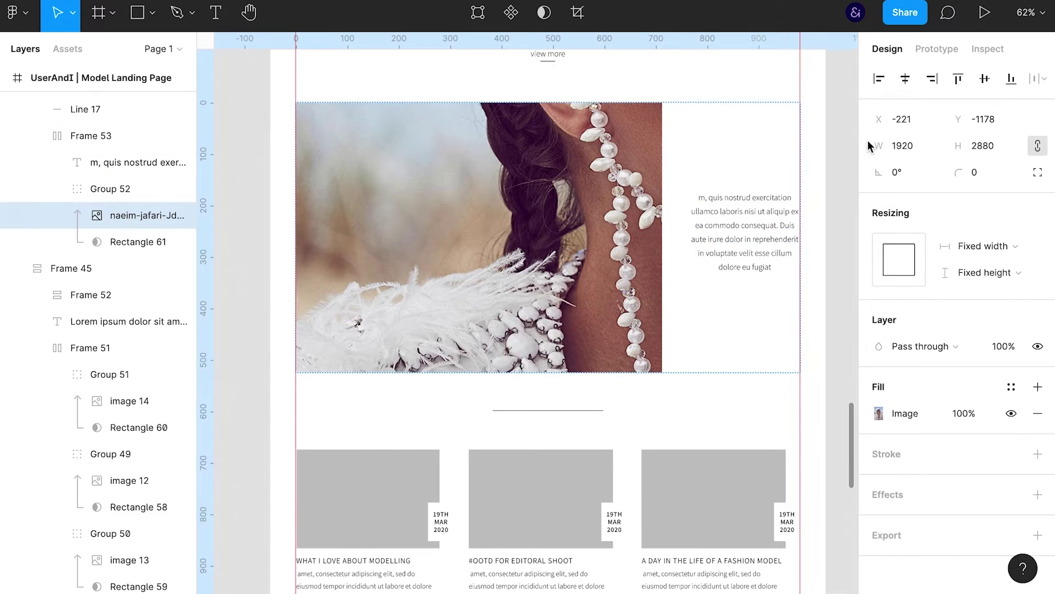
pyautogui.moveTo(780, 158); pyautogui.dragTo(275, 160)
pyautogui.moveTo(879, 146)
pyautogui.mouseDown()
pyautogui.moveTo(871, 154)
pyautogui.moveTo(1037, 227)
pyautogui.mouseUp()
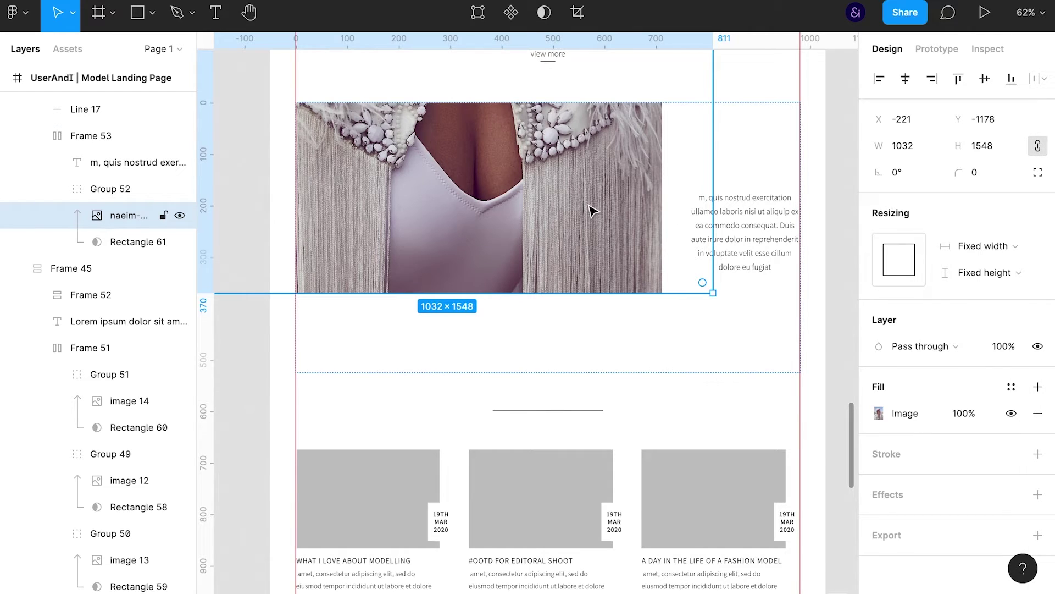
pyautogui.moveTo(543, 193); pyautogui.dragTo(538, 279)
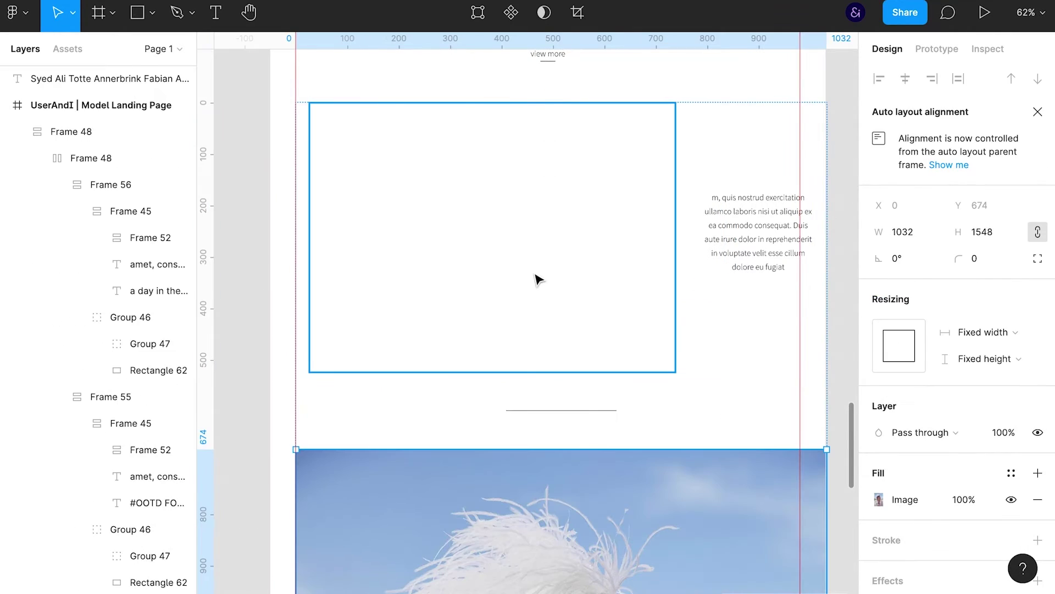
pyautogui.hotkey('ctrl', 'z')
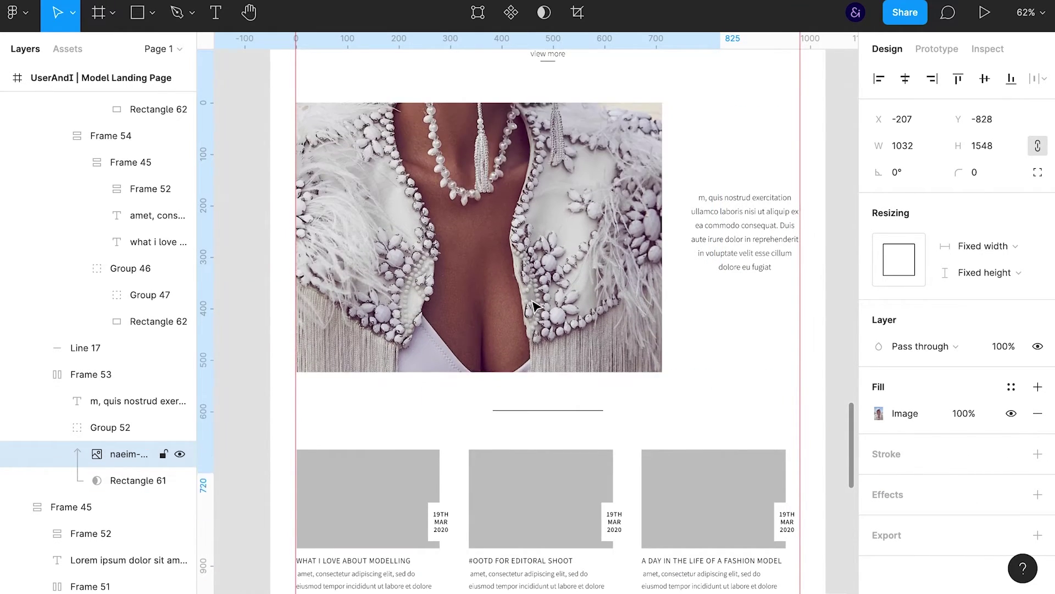
pyautogui.moveTo(532, 292); pyautogui.dragTo(536, 306)
pyautogui.hotkey('shift', 'Right')
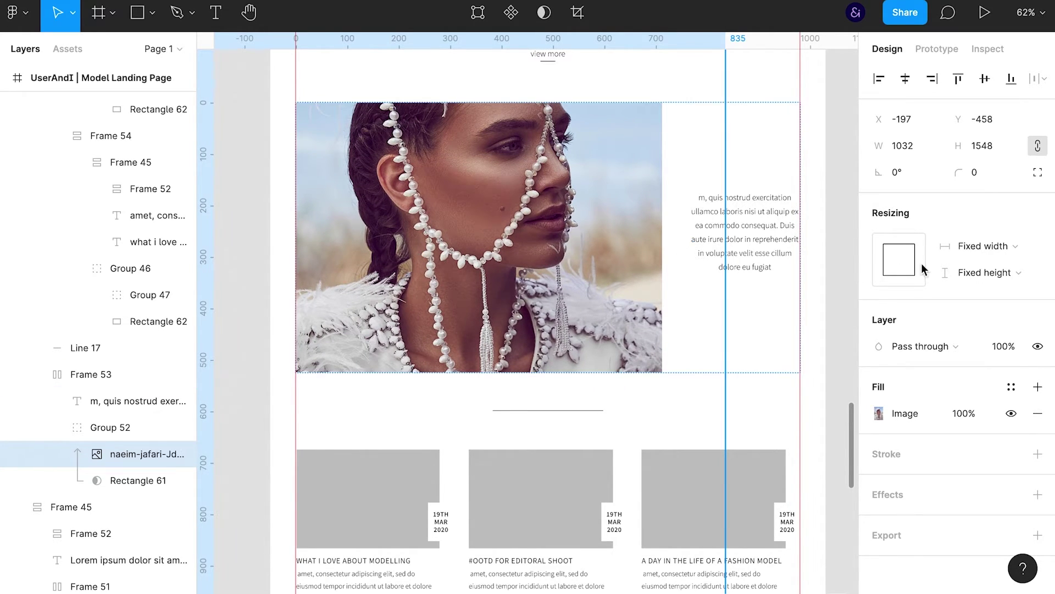
# - Scale the photo down to 743×1113 and nudge it right and down
pyautogui.moveTo(879, 145); pyautogui.dragTo(528, 244)
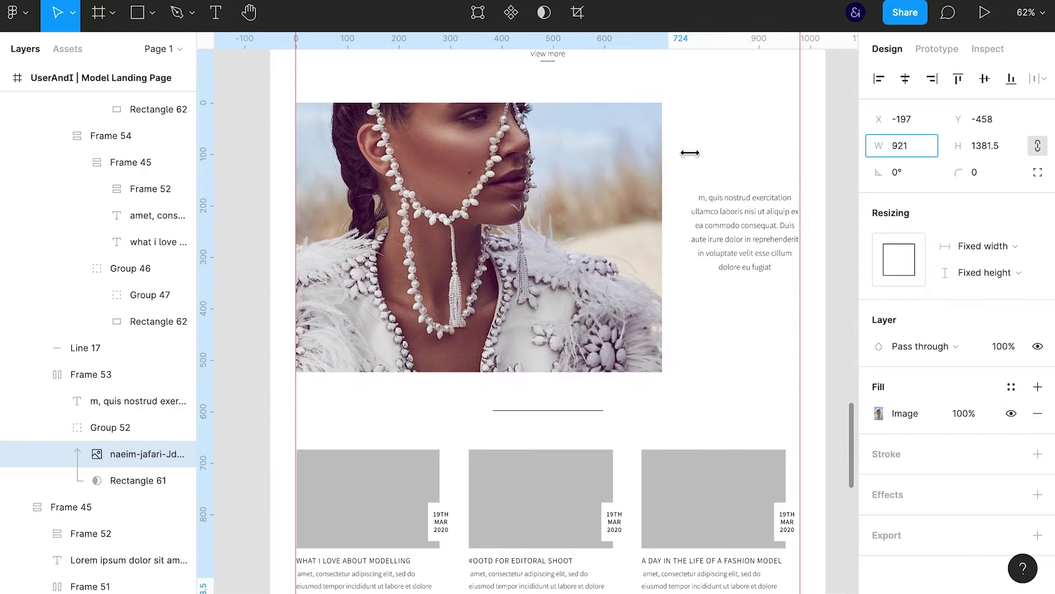
pyautogui.hotkey('shift', 'Right')
pyautogui.hotkey('shift', 'Right')
pyautogui.hotkey('shift', 'Right')
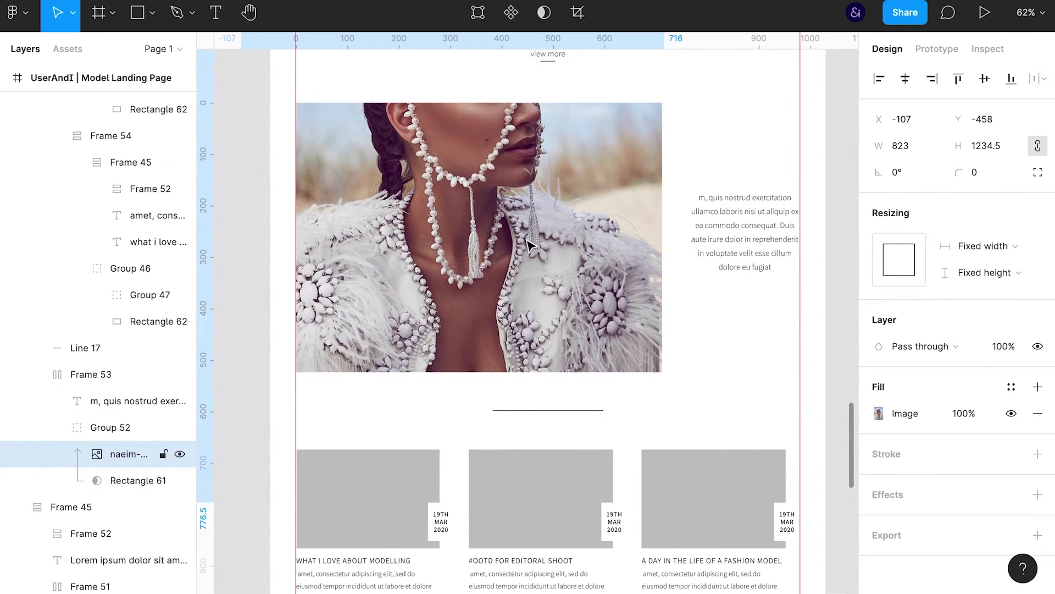
pyautogui.hotkey('shift', 'Right')
pyautogui.hotkey('shift', 'Right')
pyautogui.hotkey('shift', 'Down')
pyautogui.hotkey('shift', 'Down')
pyautogui.hotkey('shift', 'Down')
pyautogui.hotkey('shift', 'Down')
pyautogui.hotkey('shift', 'Down')
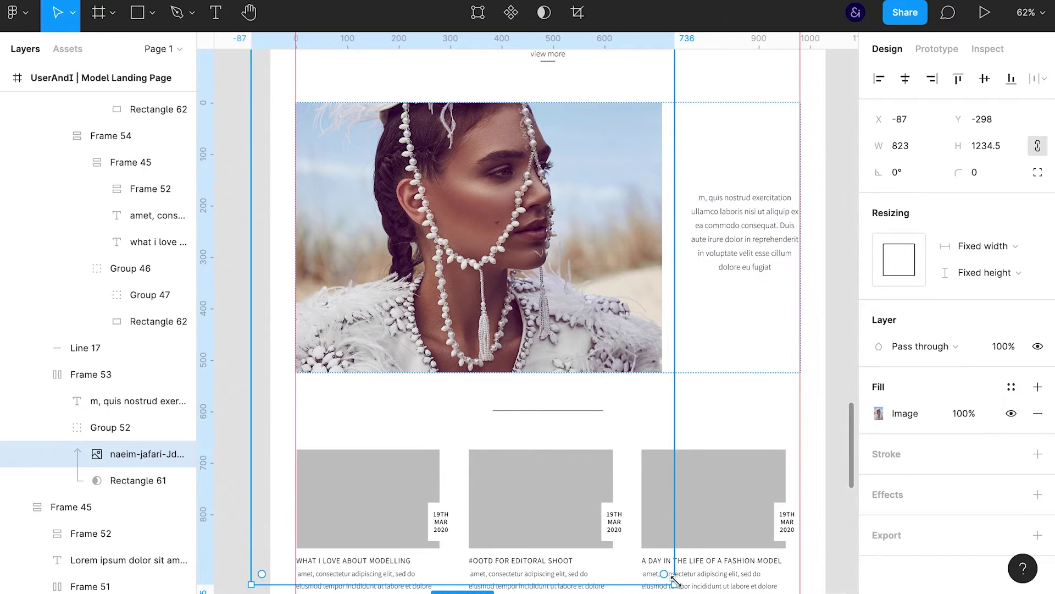
pyautogui.moveTo(675, 583)
pyautogui.mouseDown()
pyautogui.moveTo(641, 522)
pyautogui.moveTo(670, 539)
pyautogui.mouseUp()
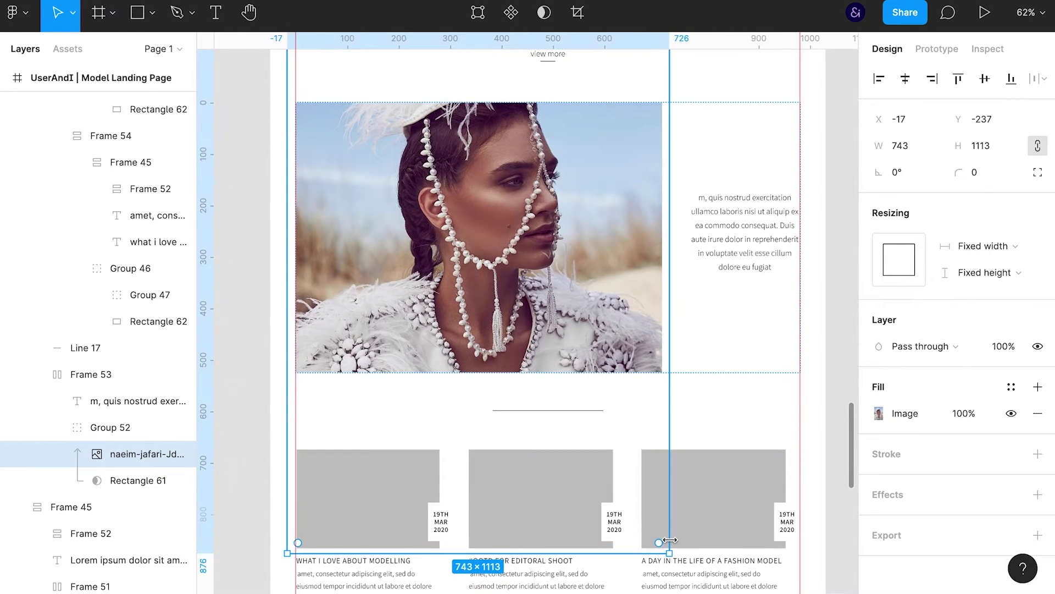
pyautogui.hotkey('shift', 'Down')
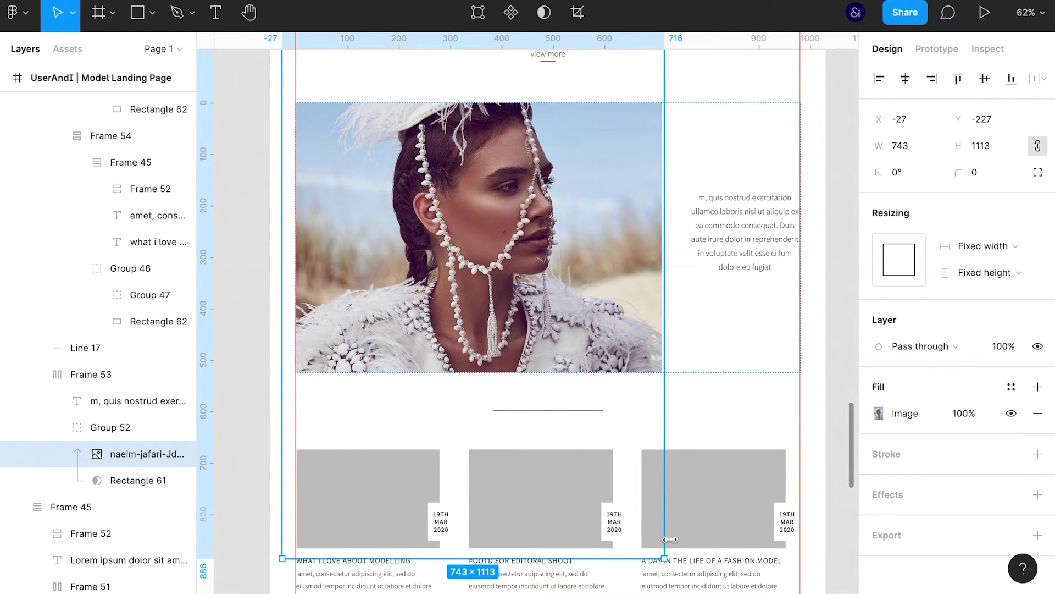
pyautogui.click(248, 448)
# - Select the feature-photo section's auto layout frame and raise its spacing from 75 to 77
pyautogui.hotkey('ctrl', '\\')
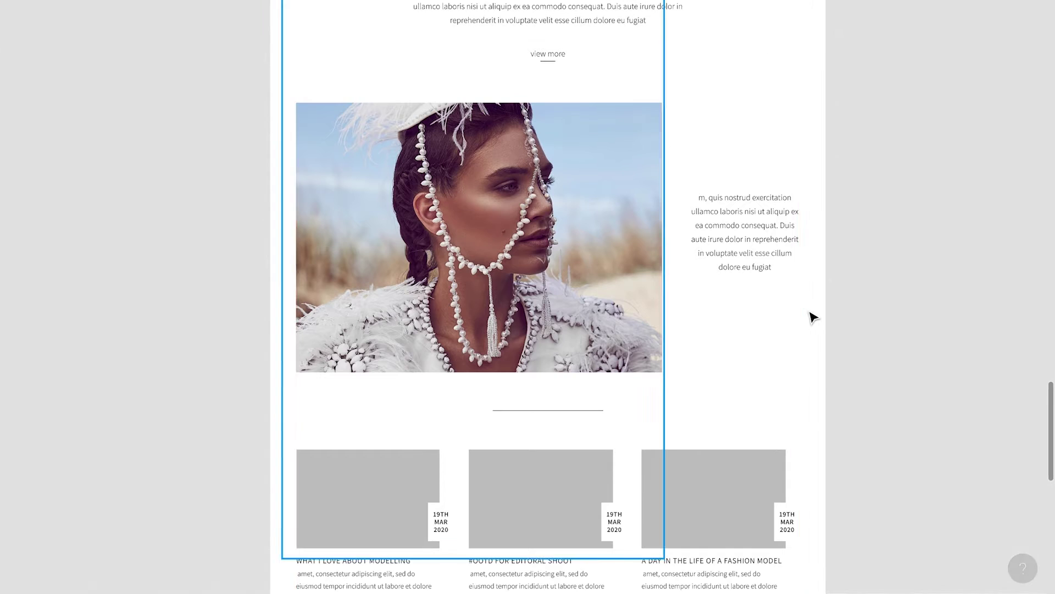
pyautogui.scroll(3, 908, 283)
pyautogui.scroll(2, 908, 282)
pyautogui.scroll(5, 908, 282)
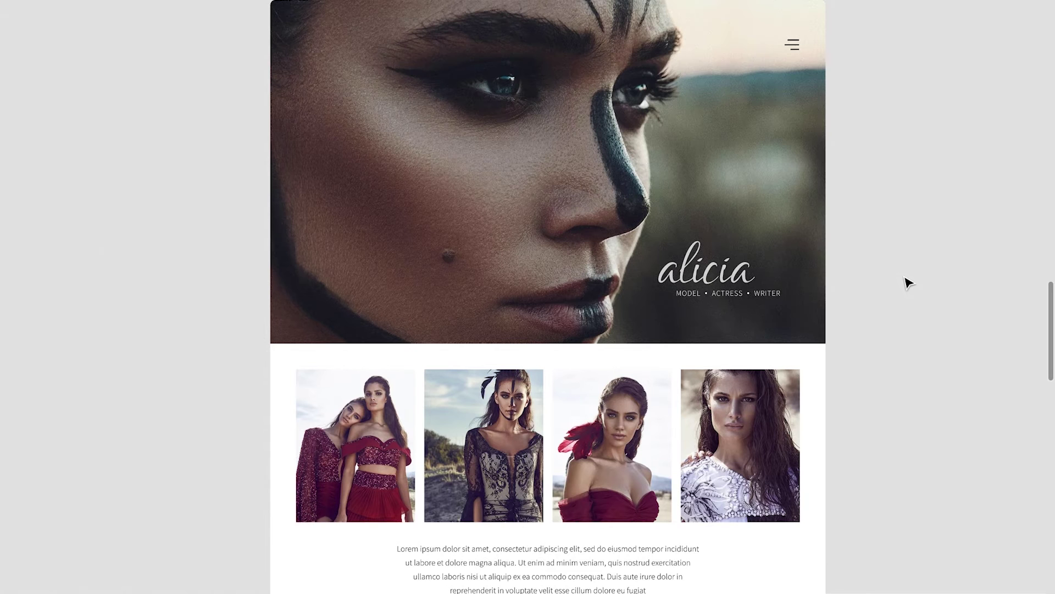
pyautogui.scroll(-1, 908, 283)
pyautogui.scroll(-4, 908, 283)
pyautogui.scroll(-1, 908, 283)
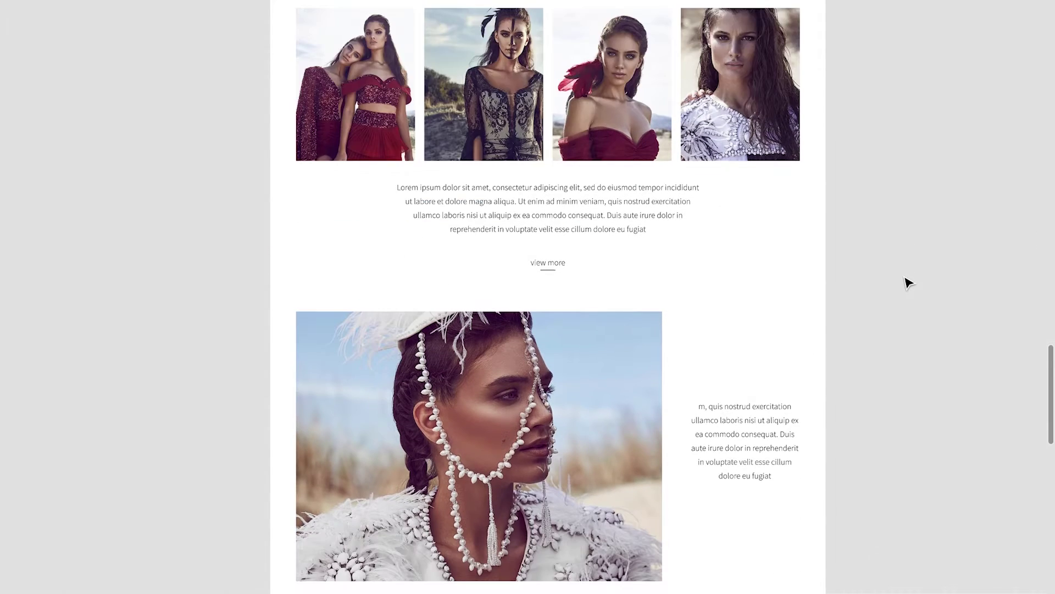
pyautogui.scroll(-2, 908, 283)
pyautogui.click(506, 90)
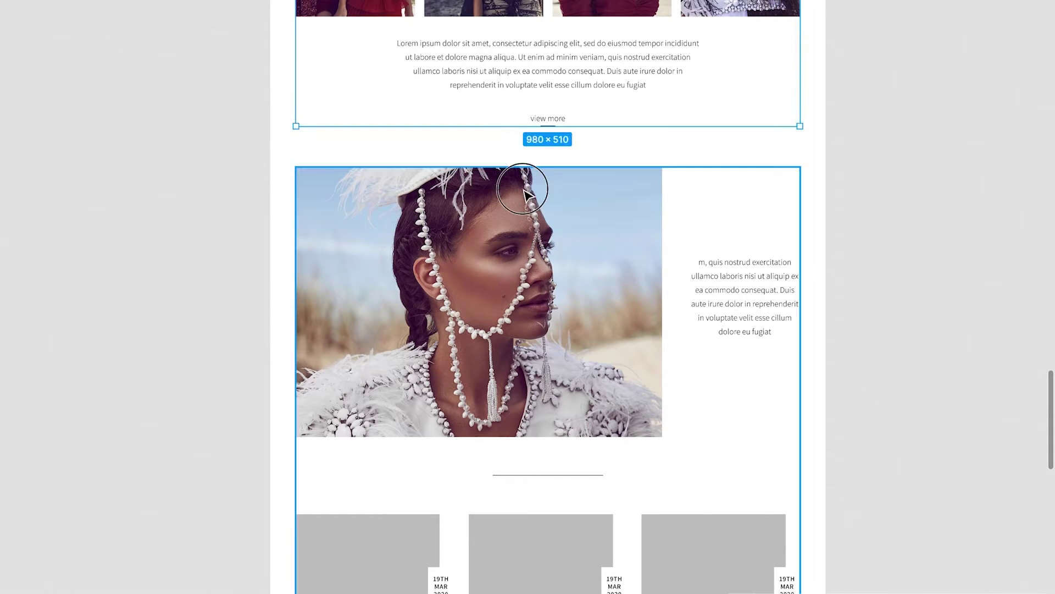
pyautogui.click(548, 155)
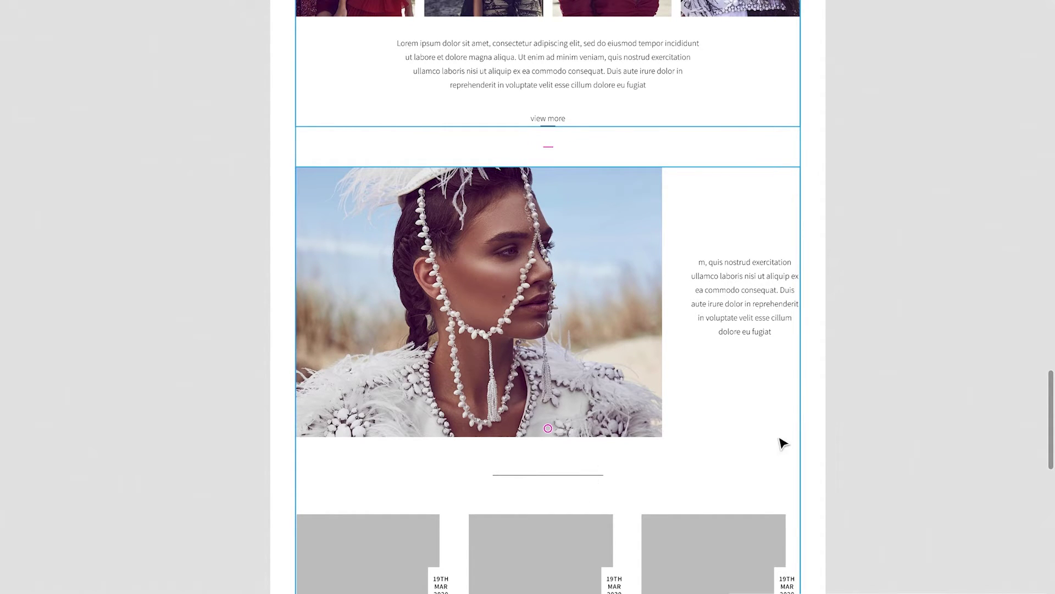
pyautogui.click(704, 423)
pyautogui.hotkey('ctrl', '\\')
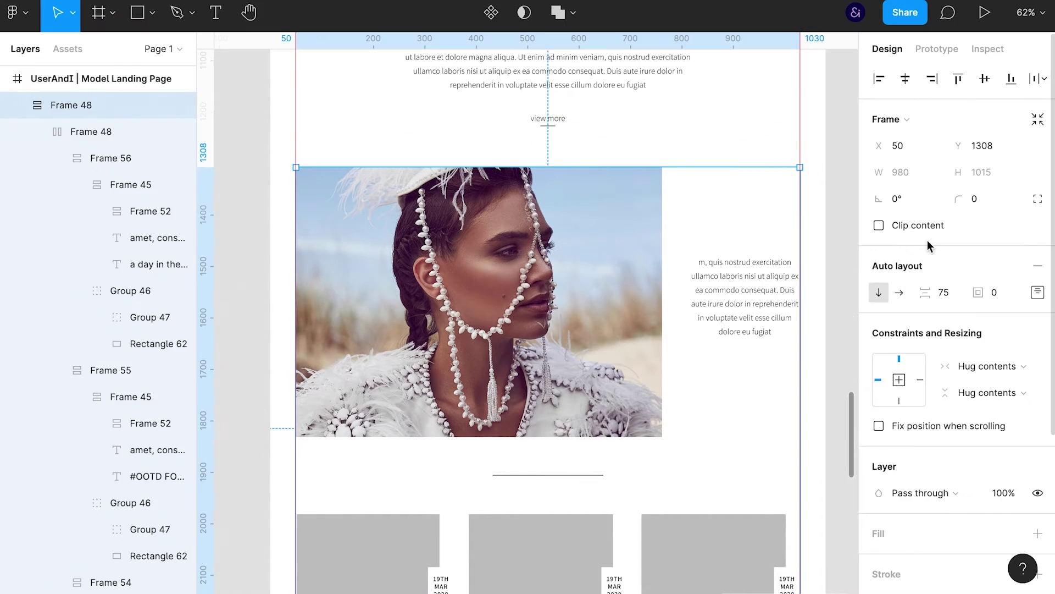
pyautogui.press('Up')
pyautogui.press('Up')
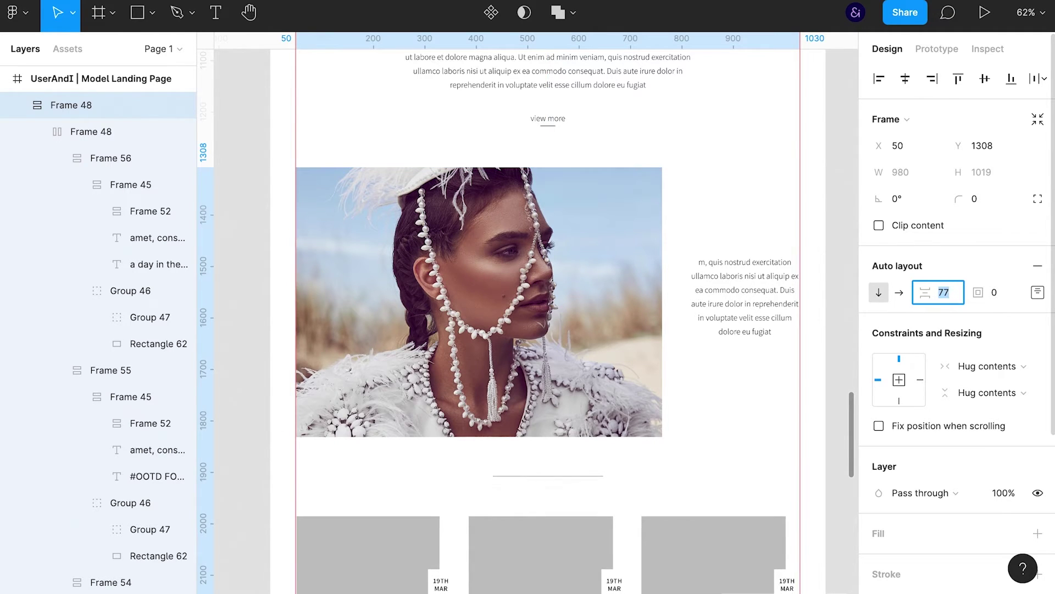
# - Deselect and preview the canvas scrolled down to the three blog cards
pyautogui.click(837, 348)
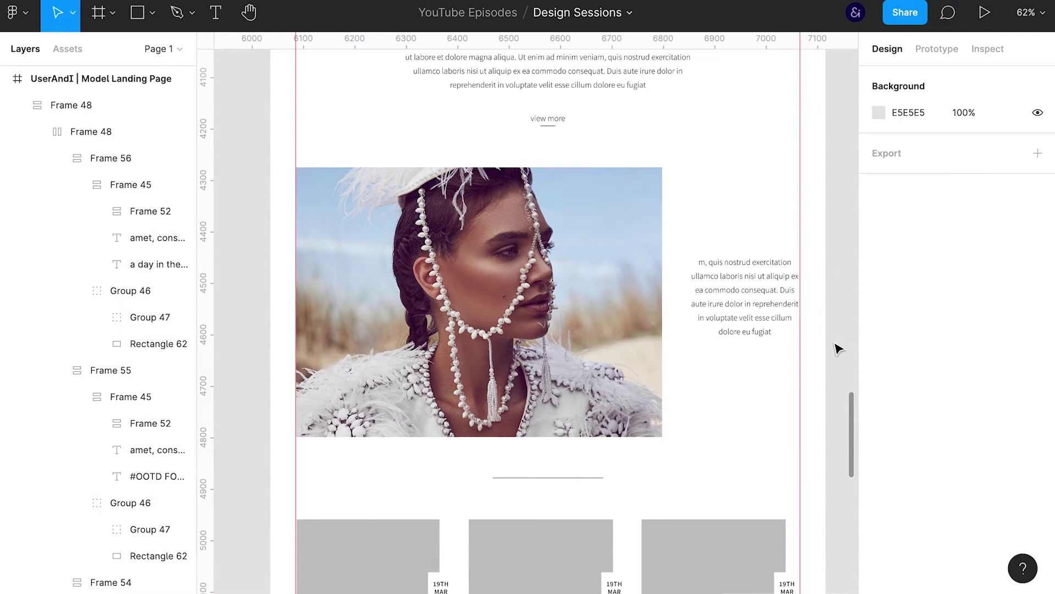
pyautogui.hotkey('ctrl', '\\')
pyautogui.scroll(-4, 838, 349)
pyautogui.scroll(-3, 686, 334)
pyautogui.keyDown('ctrl'); pyautogui.scroll(2, 639, 325); pyautogui.keyUp('ctrl')
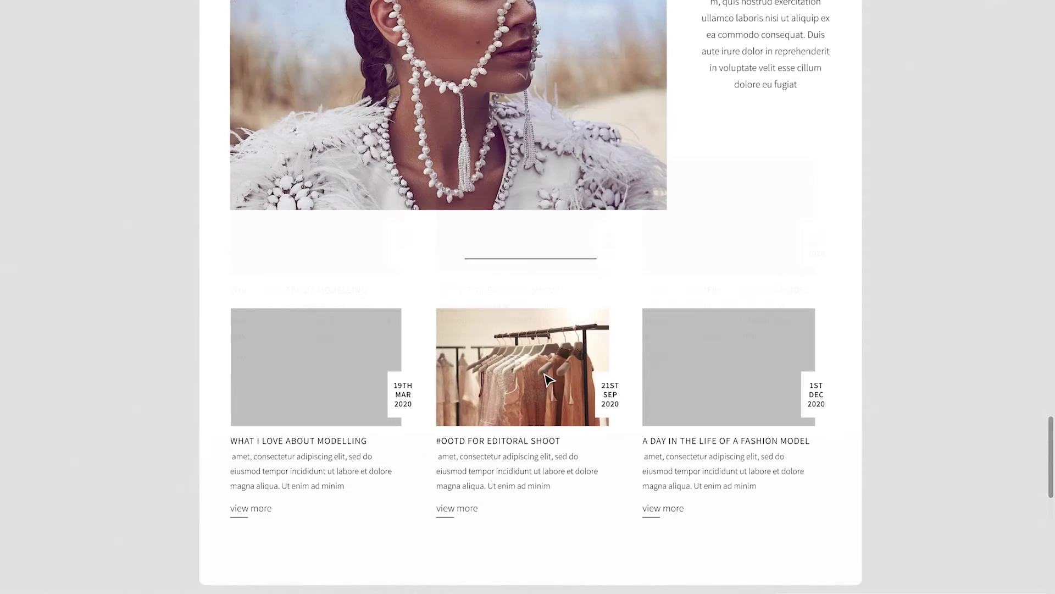
# - Group the first card's grey placeholder, paste the photo in, and use the rectangle as its mask
pyautogui.click(547, 377)
pyautogui.click(358, 396)
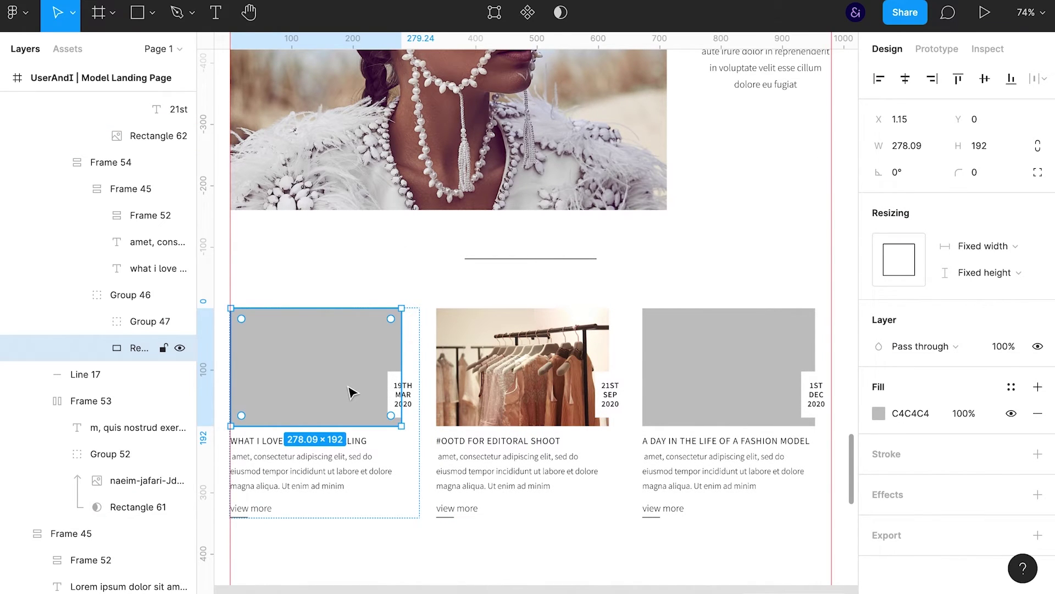
pyautogui.hotkey('ctrl', 'g')
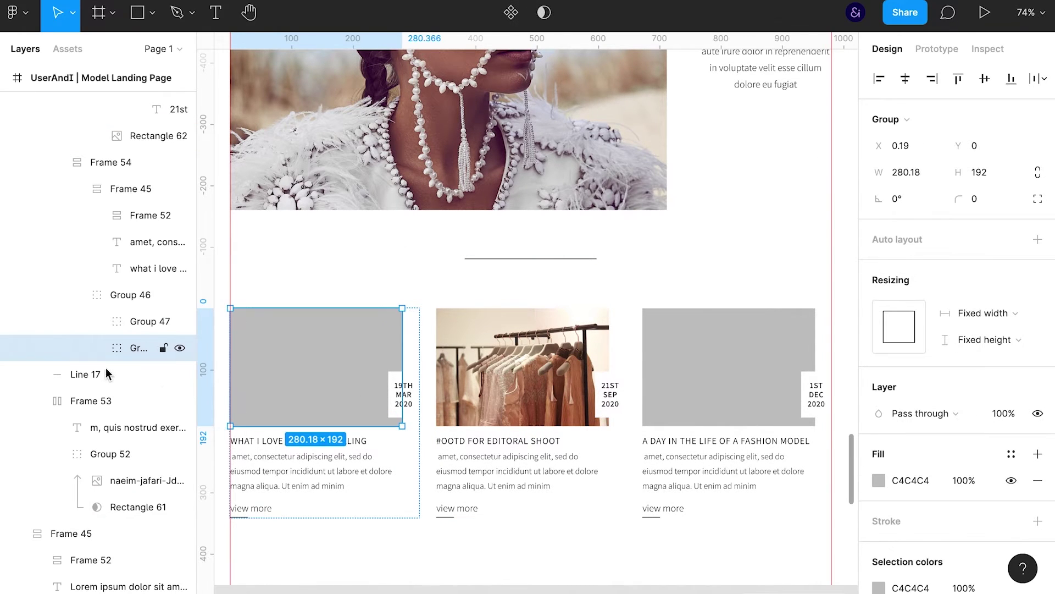
pyautogui.hotkey('ctrl', 'v')
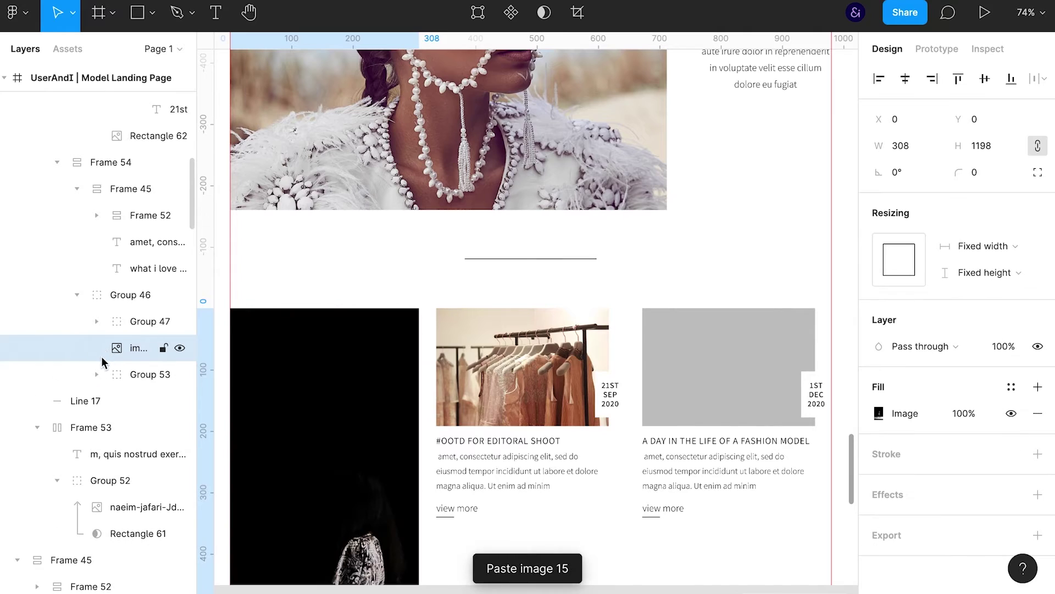
pyautogui.moveTo(141, 391); pyautogui.dragTo(142, 389)
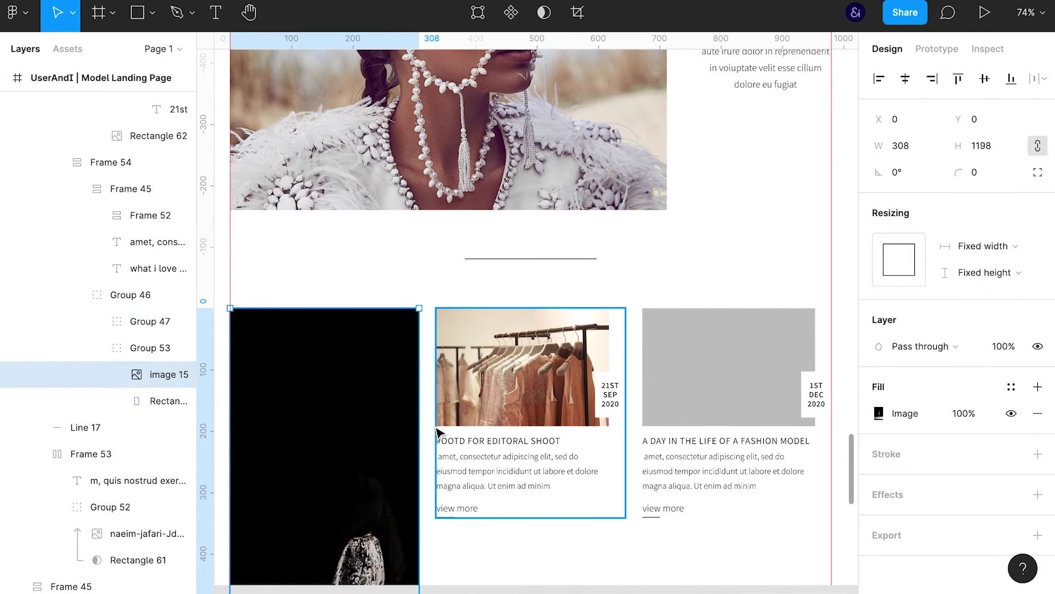
pyautogui.moveTo(455, 408); pyautogui.dragTo(625, 328)
pyautogui.rightClick(148, 404)
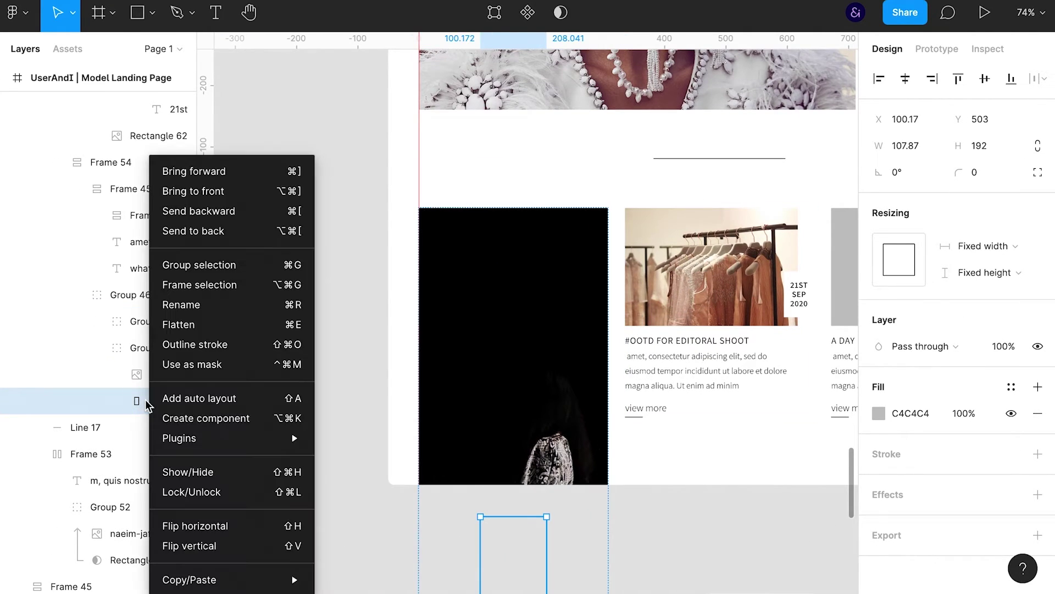
pyautogui.click(212, 365)
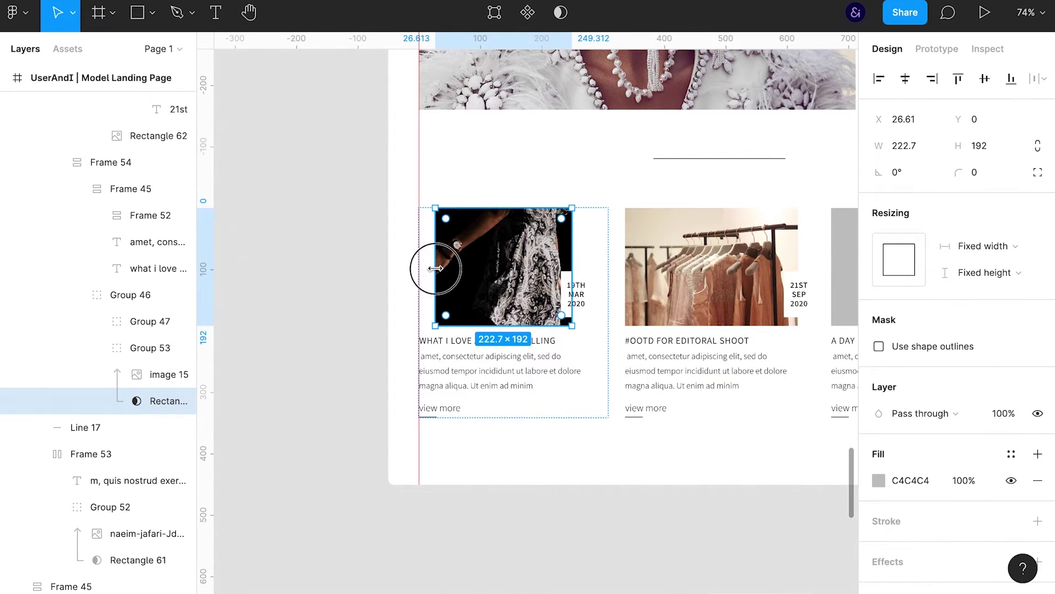
# - Widen the mask to the card's edges and shift the photo up to show the legs
pyautogui.moveTo(436, 268); pyautogui.dragTo(418, 270)
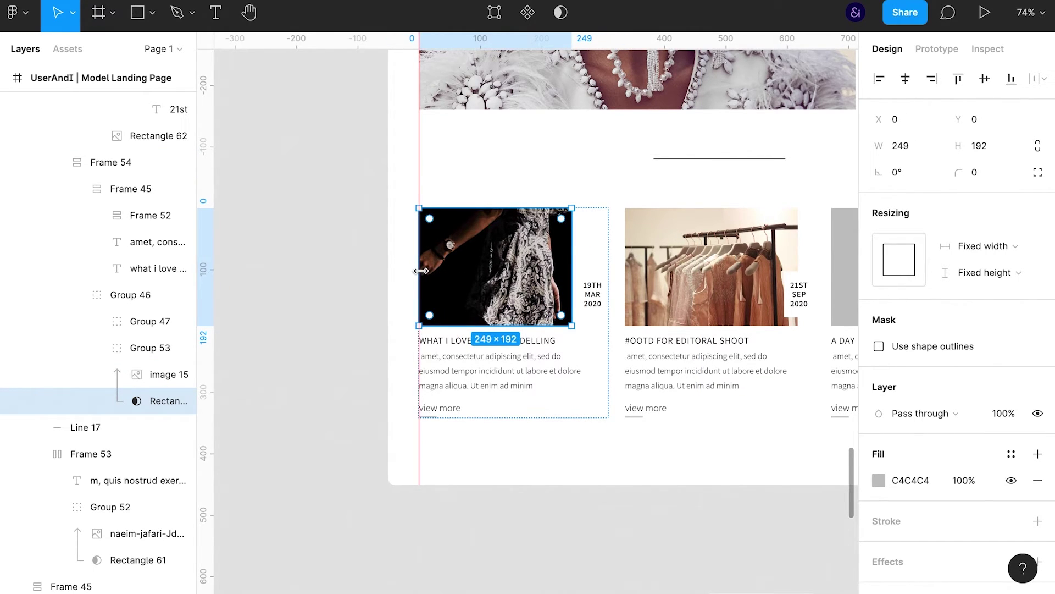
pyautogui.moveTo(572, 230); pyautogui.dragTo(591, 229)
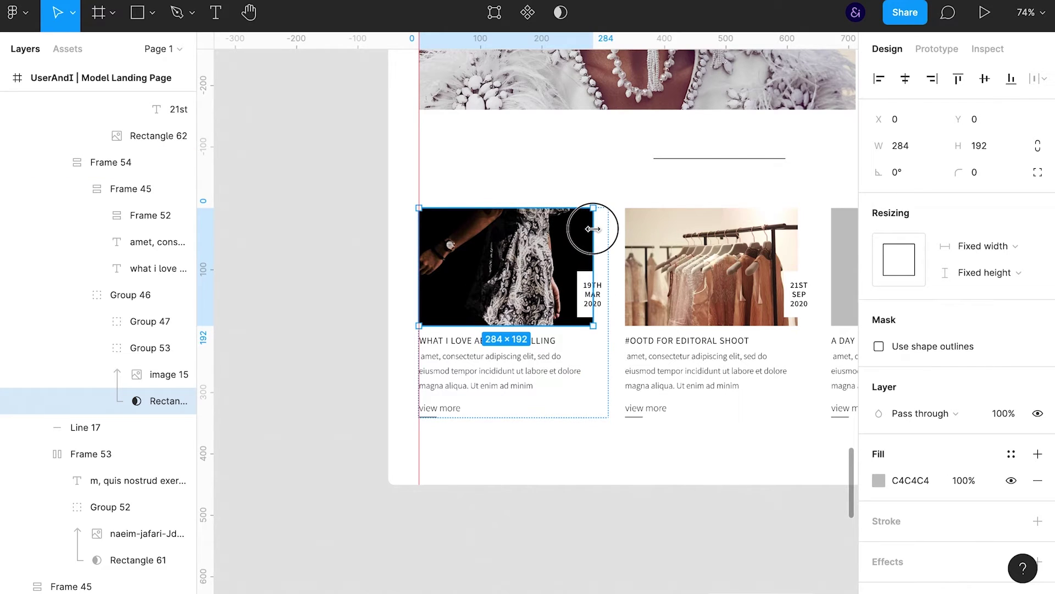
pyautogui.click(509, 280)
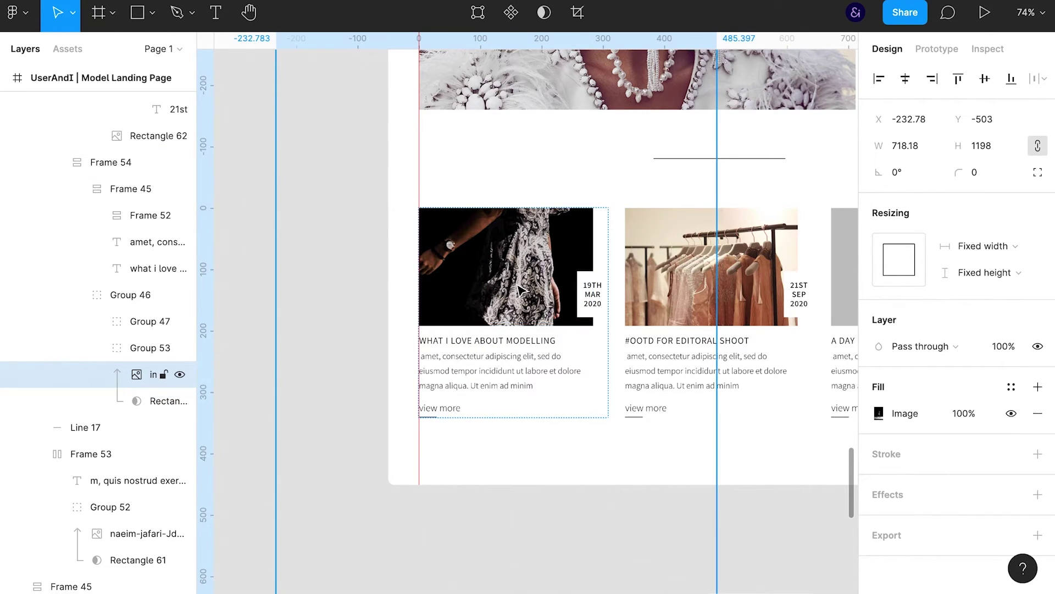
pyautogui.hotkey('shift', 'Up')
pyautogui.hotkey('shift', 'Up')
pyautogui.hotkey('shift', 'Up')
pyautogui.hotkey('shift', 'Up')
pyautogui.hotkey('shift', 'Up')
pyautogui.hotkey('shift', 'Up')
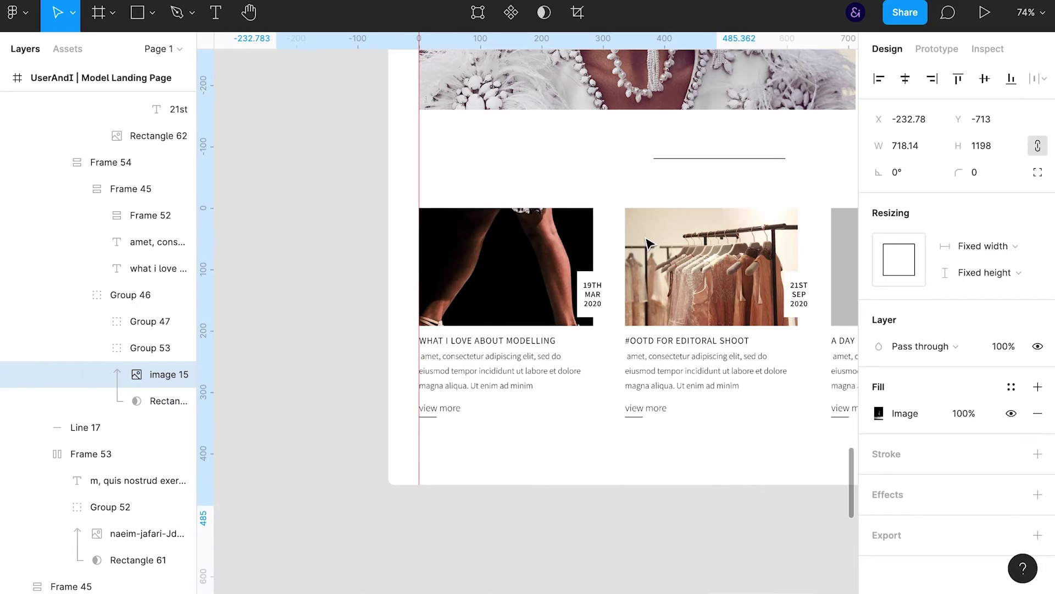
pyautogui.hotkey('shift', 'Up')
pyautogui.hotkey('shift', 'Up')
pyautogui.hotkey('shift', 'Up')
pyautogui.hotkey('shift', 'Up')
pyautogui.hotkey('shift', 'Up')
pyautogui.hotkey('shift', 'Up')
pyautogui.hotkey('shift', 'Up')
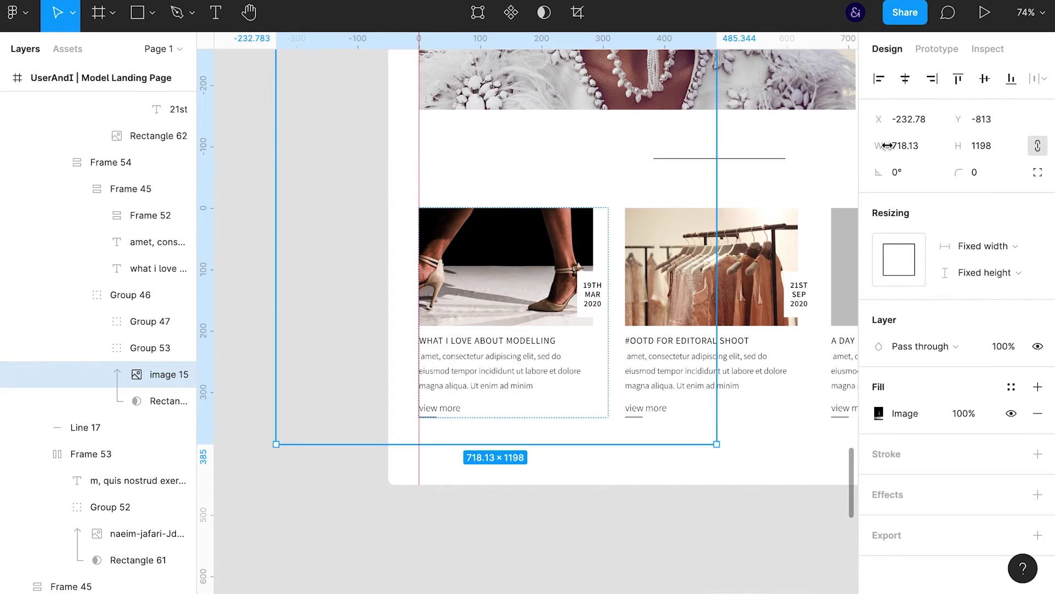
# - Set the photo width to 652, then shrink and nudge it to crop the legs in heels
pyautogui.click(901, 145)
pyautogui.write('652')
pyautogui.press('Return')
pyautogui.moveTo(772, 164)
pyautogui.mouseDown()
pyautogui.moveTo(880, 149)
pyautogui.moveTo(688, 165)
pyautogui.mouseUp()
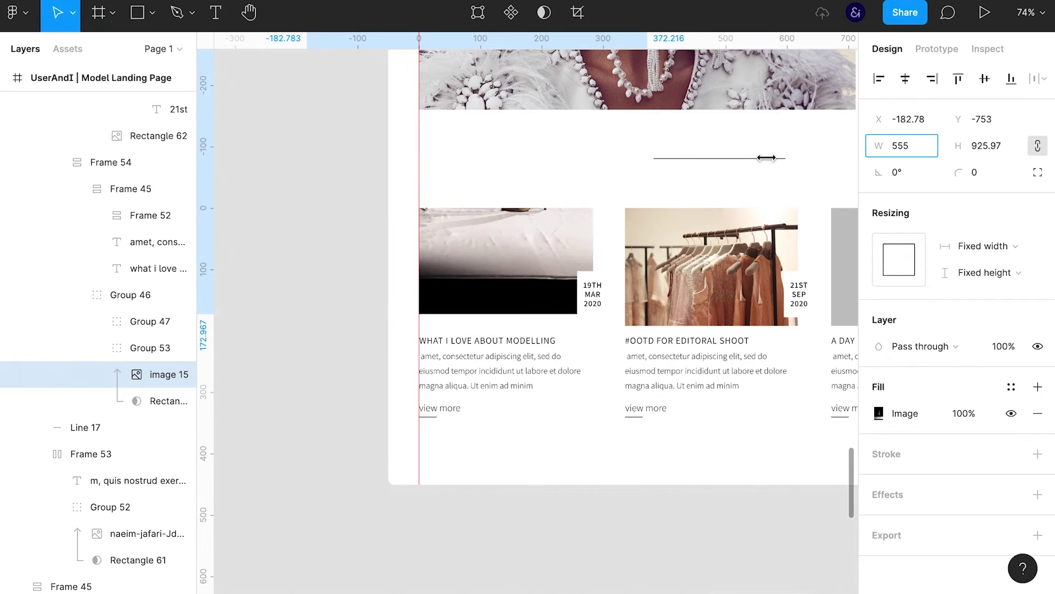
pyautogui.hotkey('shift', 'Down')
pyautogui.hotkey('shift', 'Down')
pyautogui.hotkey('shift', 'Down')
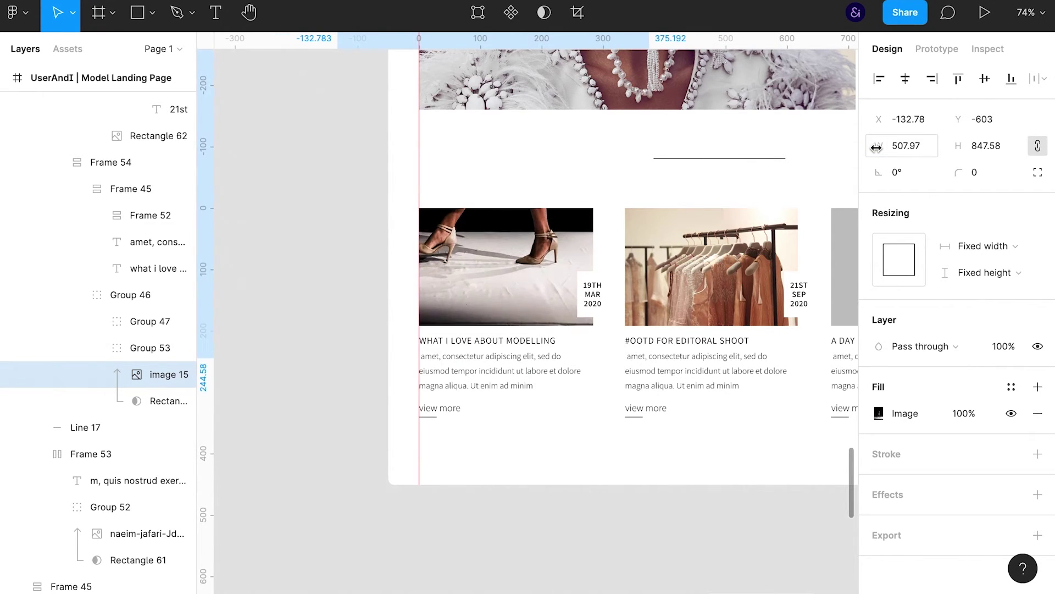
pyautogui.hotkey('shift', 'Down')
pyautogui.hotkey('shift', 'Down')
pyautogui.hotkey('shift', 'Right')
pyautogui.hotkey('shift', 'Right')
pyautogui.hotkey('shift', 'Right')
pyautogui.hotkey('shift', 'Down')
pyautogui.hotkey('shift', 'Down')
pyautogui.hotkey('shift', 'Down')
pyautogui.hotkey('shift', 'Down')
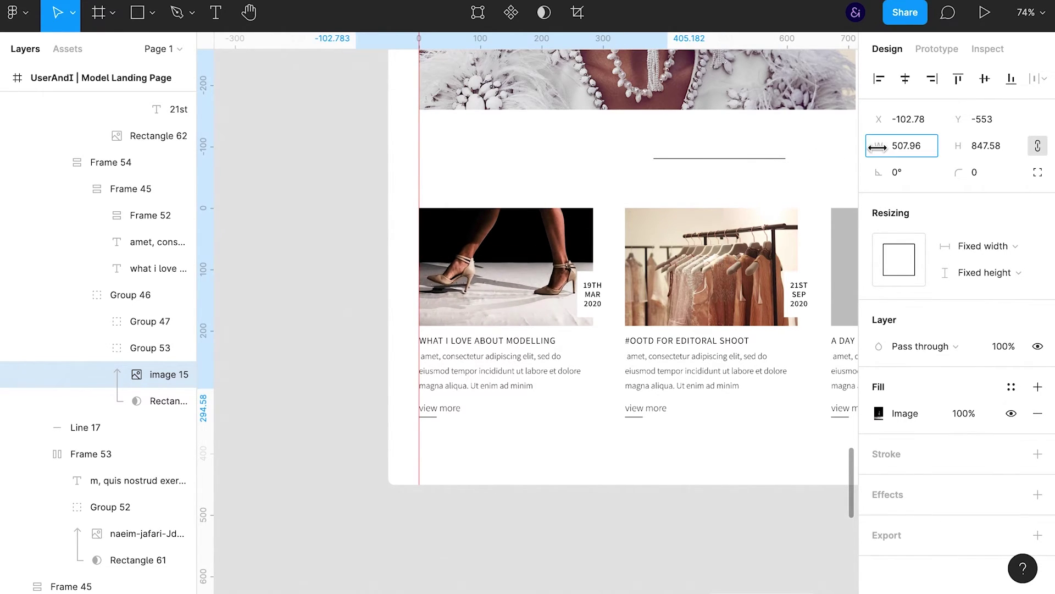
pyautogui.moveTo(878, 147); pyautogui.dragTo(877, 148)
pyautogui.hotkey('shift', 'Right')
pyautogui.hotkey('shift', 'Down')
pyautogui.hotkey('shift', 'Down')
pyautogui.hotkey('shift', 'Down')
pyautogui.hotkey('shift', 'Down')
pyautogui.hotkey('shift', 'Down')
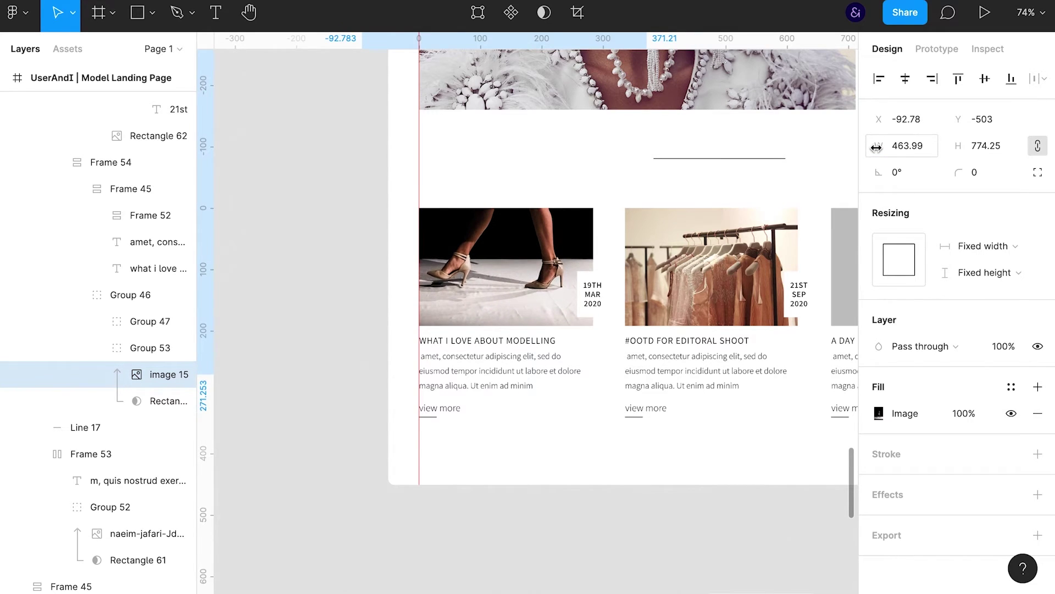
pyautogui.hotkey('shift', 'Right')
pyautogui.hotkey('shift', 'Down')
pyautogui.hotkey('shift', 'Down')
# - Paste the black-and-white makeup portrait into the third blog card, scaled to 383×321 and nudged up
pyautogui.click(704, 546)
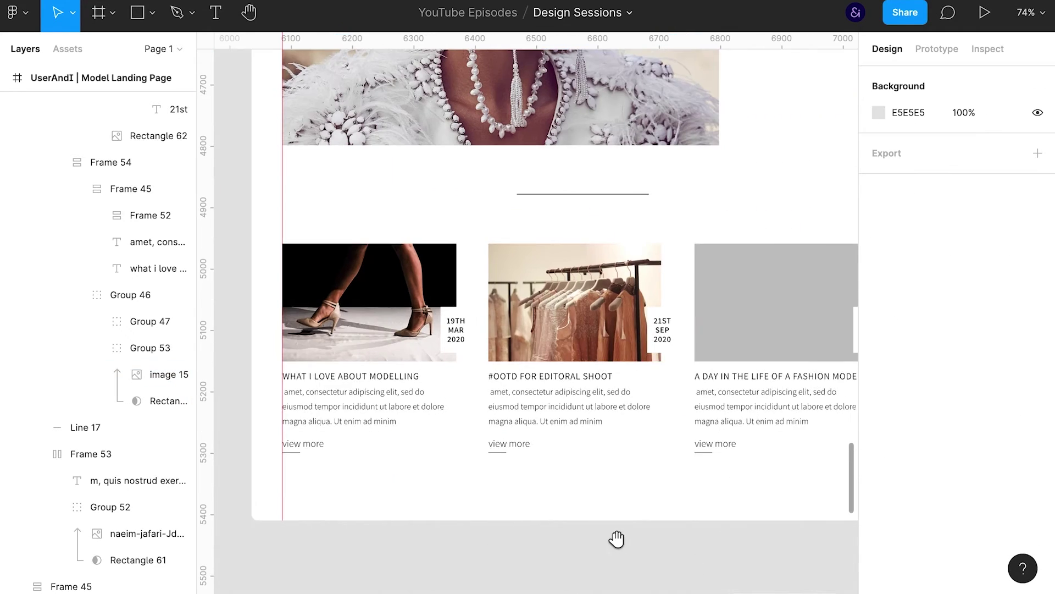
pyautogui.moveTo(704, 546); pyautogui.dragTo(636, 532)
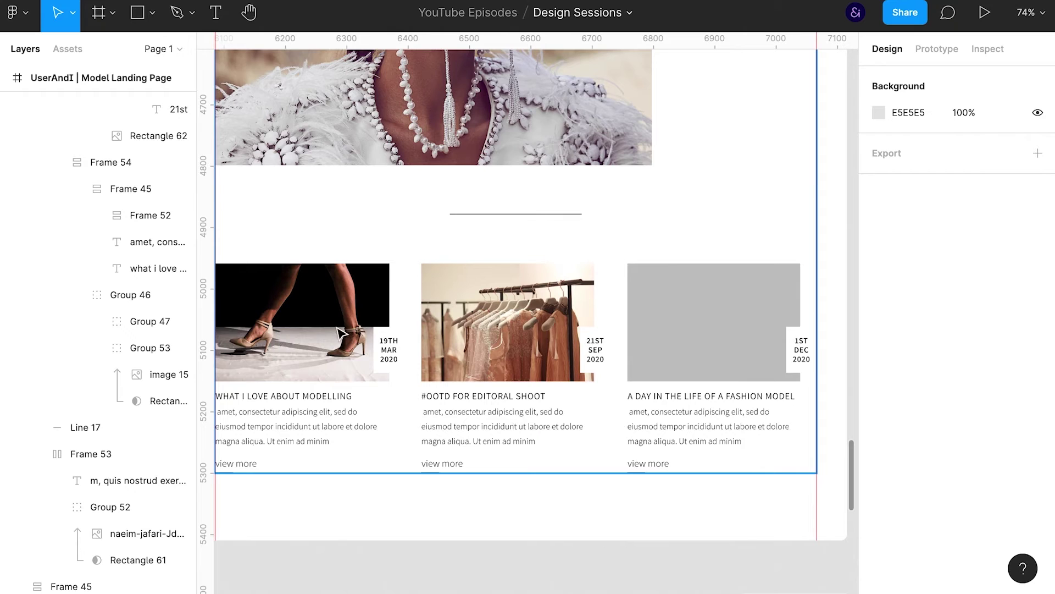
pyautogui.click(654, 335)
pyautogui.hotkey('ctrl', 'v')
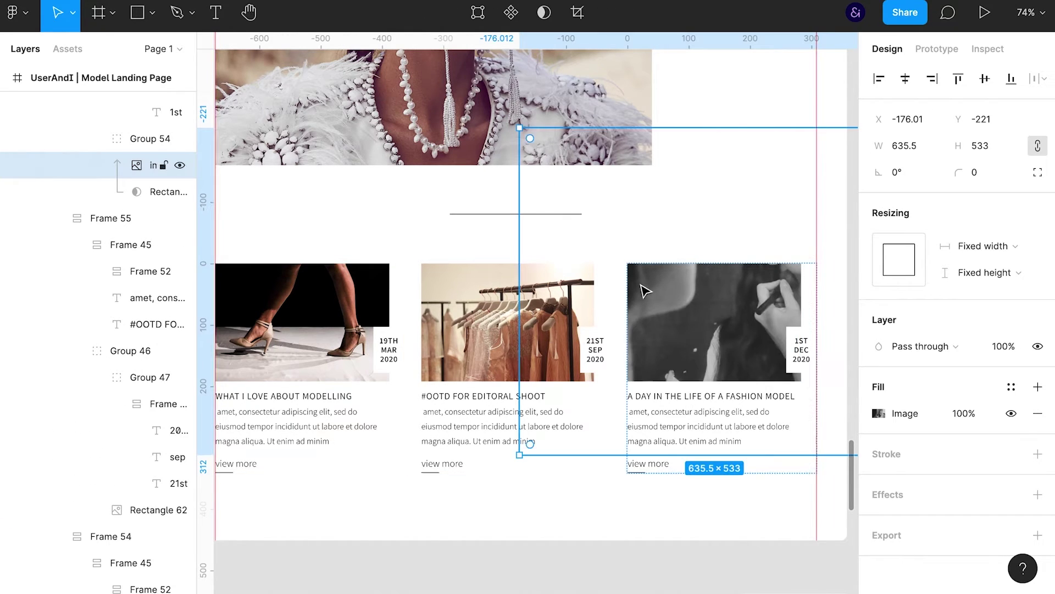
pyautogui.press('alt')
pyautogui.moveTo(516, 129)
pyautogui.mouseDown()
pyautogui.moveTo(616, 191)
pyautogui.moveTo(623, 214)
pyautogui.mouseUp()
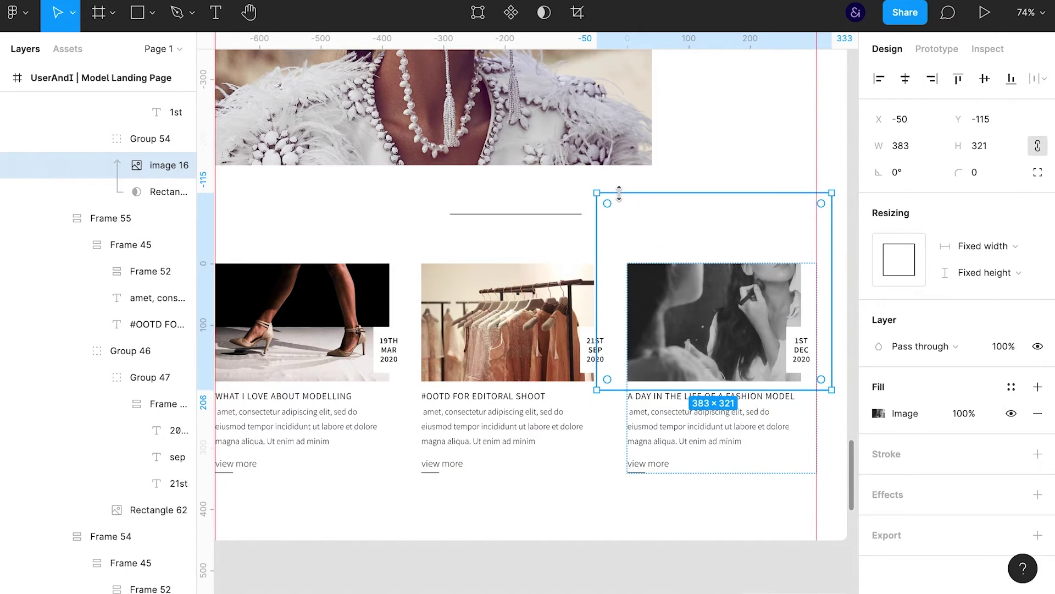
pyautogui.hotkey('shift', 'Up')
pyautogui.hotkey('shift', 'Up')
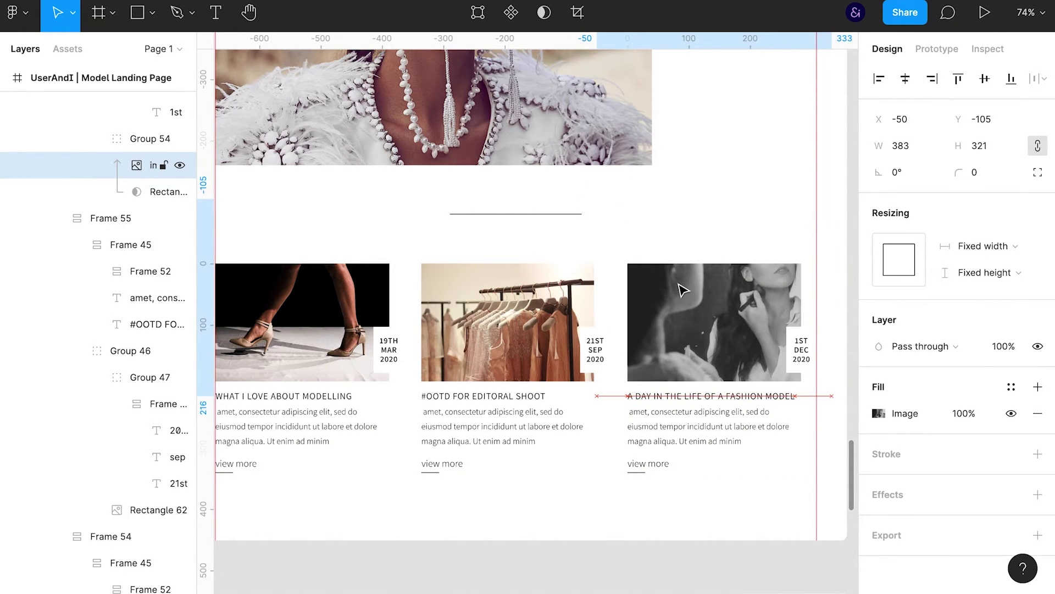
pyautogui.click(654, 564)
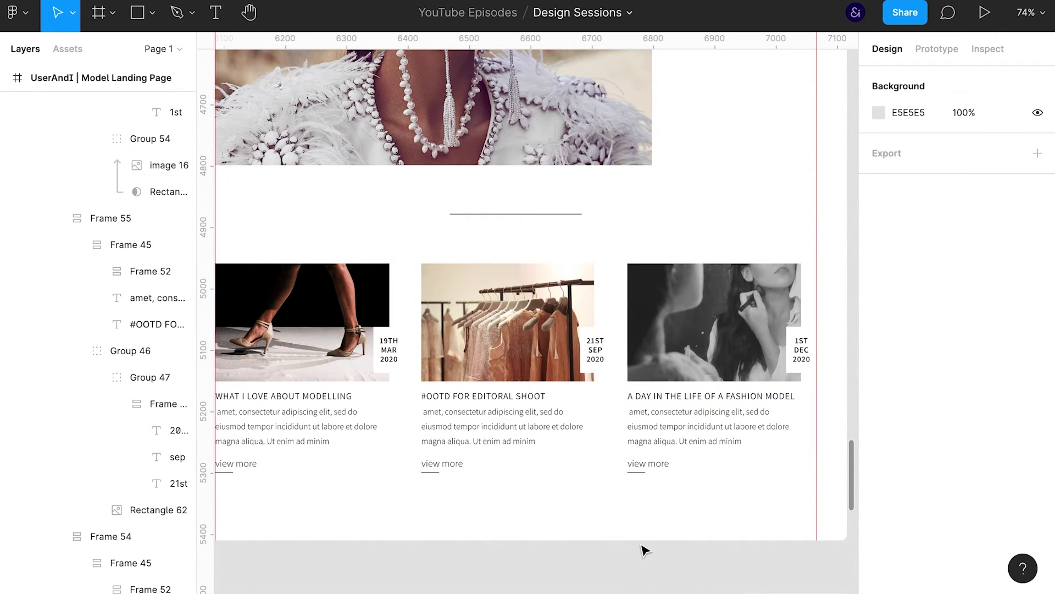
pyautogui.hotkey('ctrl', '\\')
# - View the design at actual size and scroll to the feature-photo section
pyautogui.scroll(5, 605, 385)
pyautogui.hotkey('shift', '0')
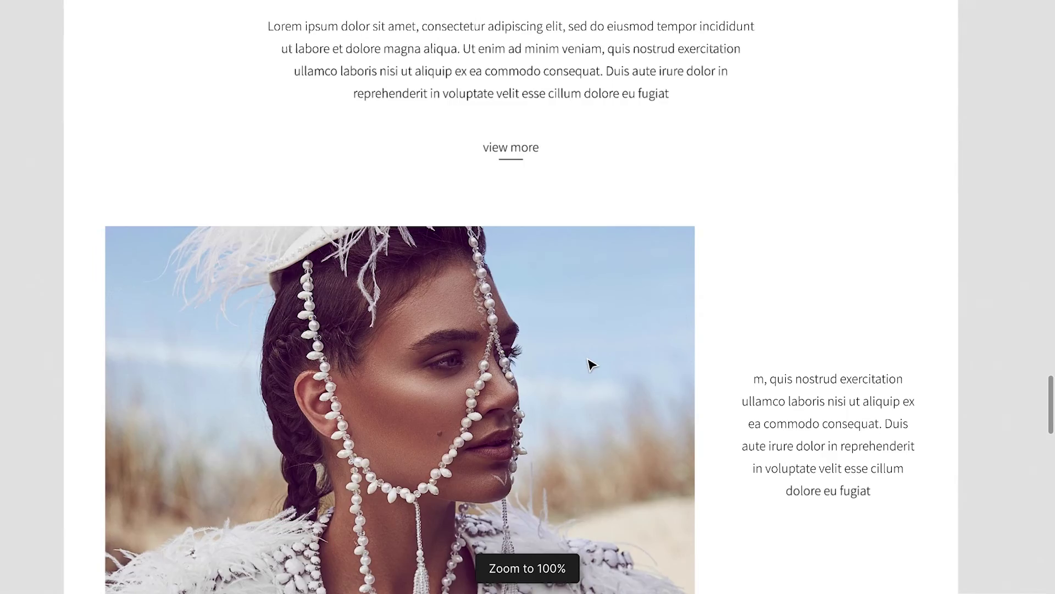
pyautogui.scroll(5, 591, 364)
pyautogui.scroll(3, 591, 365)
pyautogui.scroll(3, 591, 365)
pyautogui.scroll(-1, 591, 364)
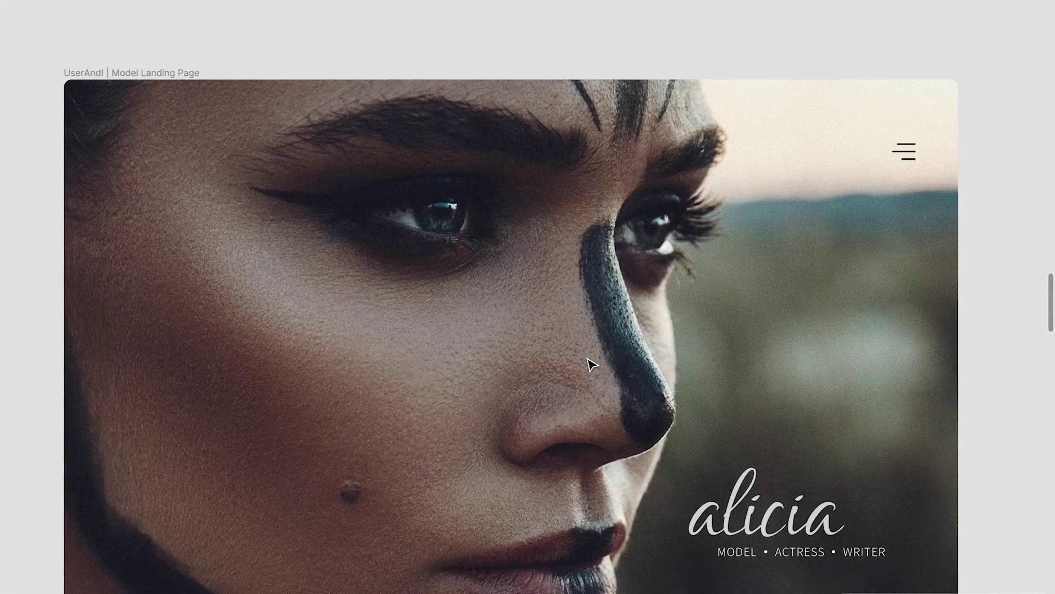
pyautogui.scroll(-2, 591, 364)
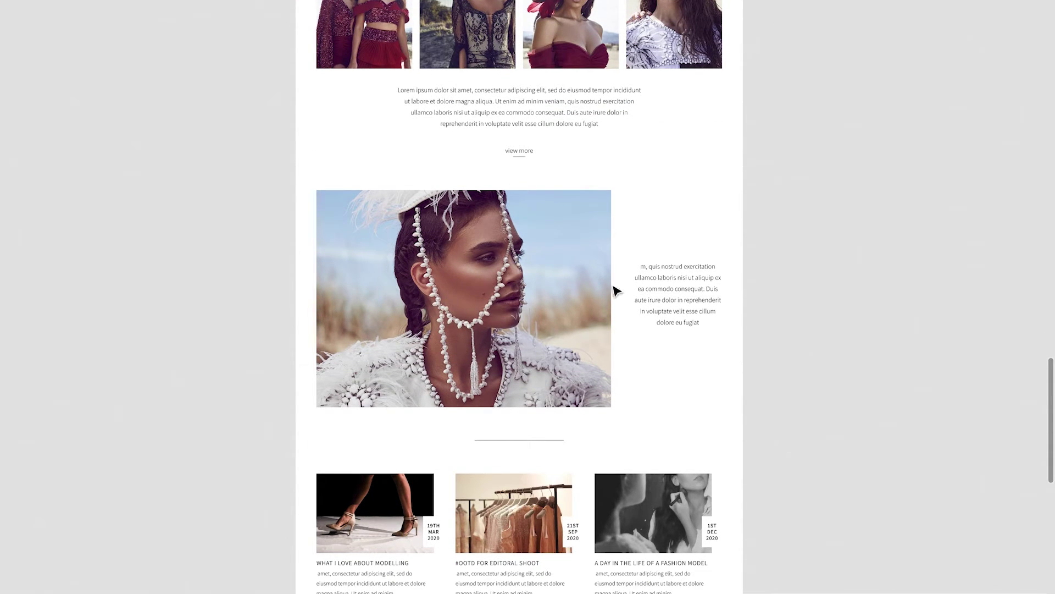
# - Select the paragraph beside the feature photo, pasting a copy of Frame 52 alongside it
pyautogui.click(523, 156)
pyautogui.click(668, 305)
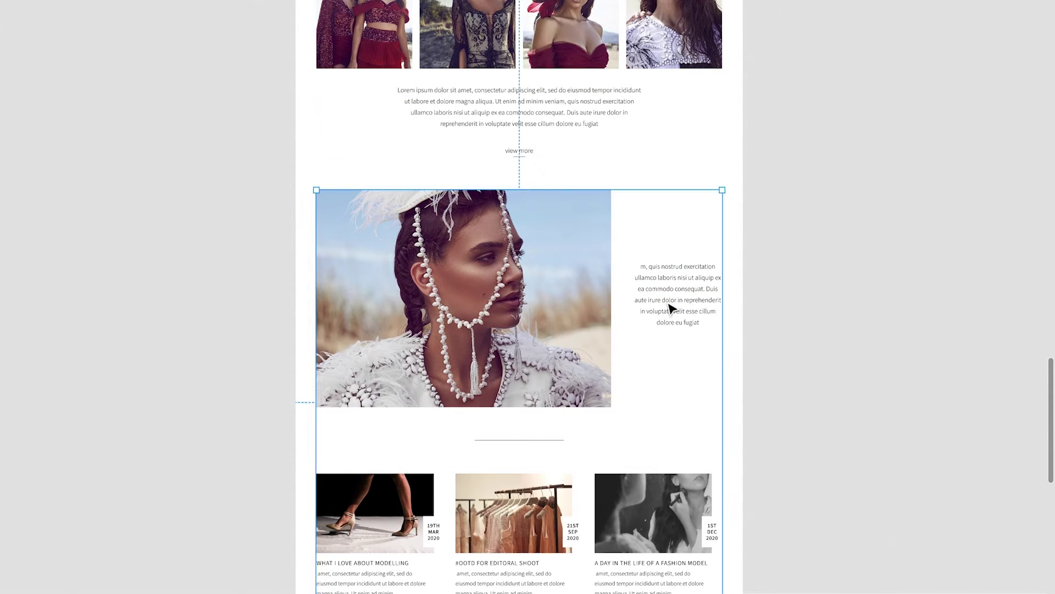
pyautogui.click(686, 313)
pyautogui.hotkey('ctrl', 'v')
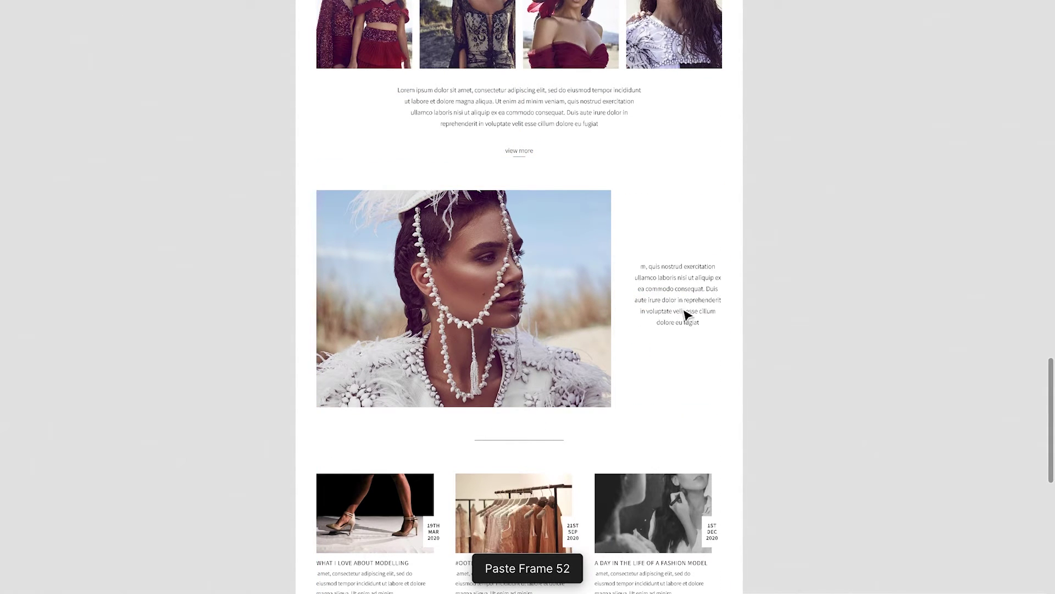
pyautogui.hotkey('ctrl', '\\')
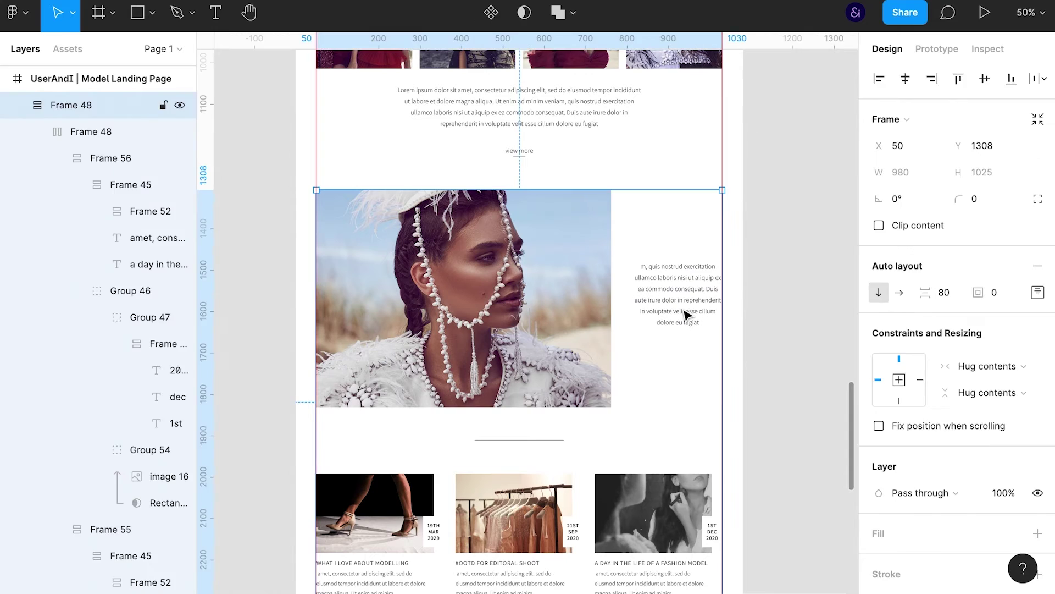
pyautogui.click(686, 314)
pyautogui.click(686, 315)
# - Group the side paragraph as Group 55 and paste the copied link into it
pyautogui.hotkey('ctrl', 'g')
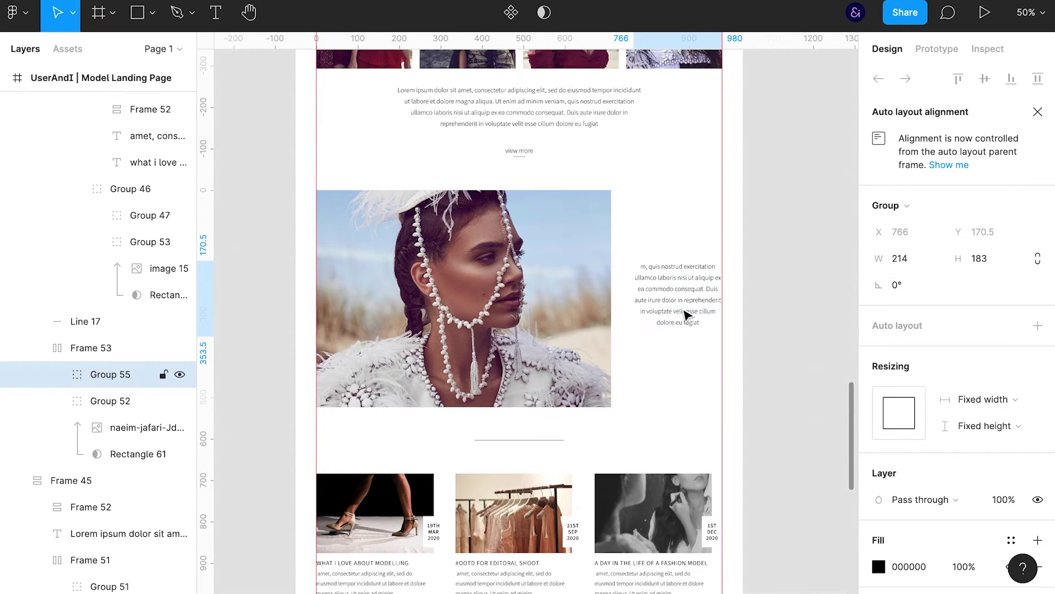
pyautogui.click(56, 374)
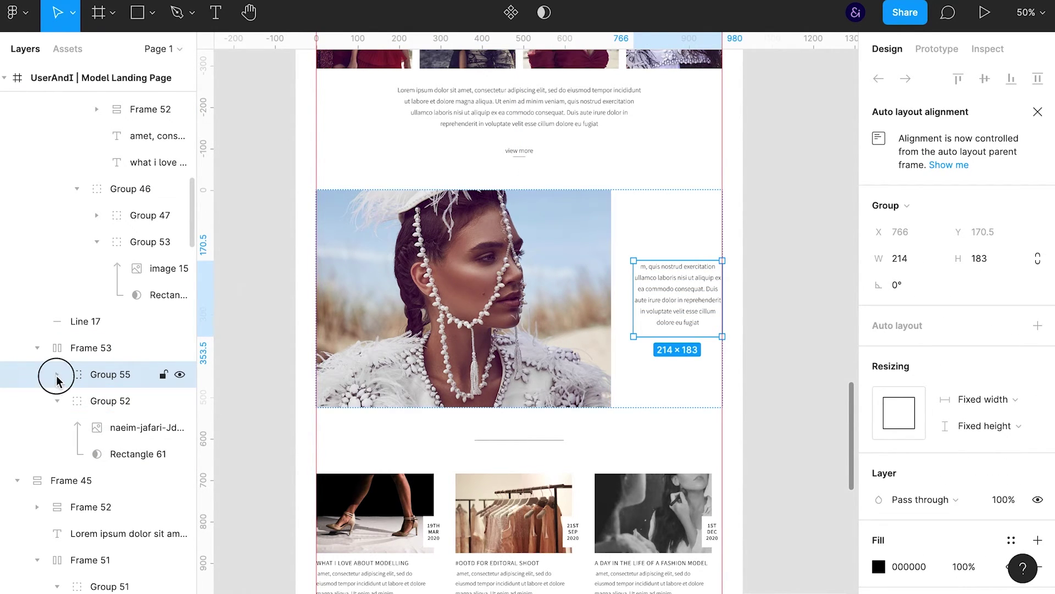
pyautogui.click(127, 400)
pyautogui.hotkey('ctrl', 'v')
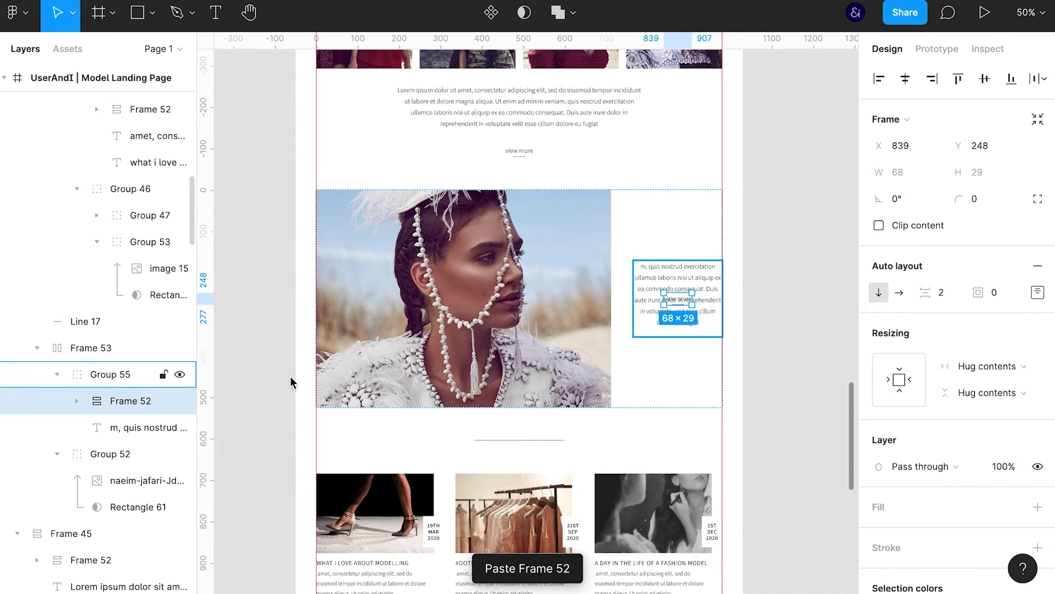
pyautogui.hotkey('shift', 'Return')
# - Apply auto layout to the group and change the link text to 'contact me'
pyautogui.click(1038, 325)
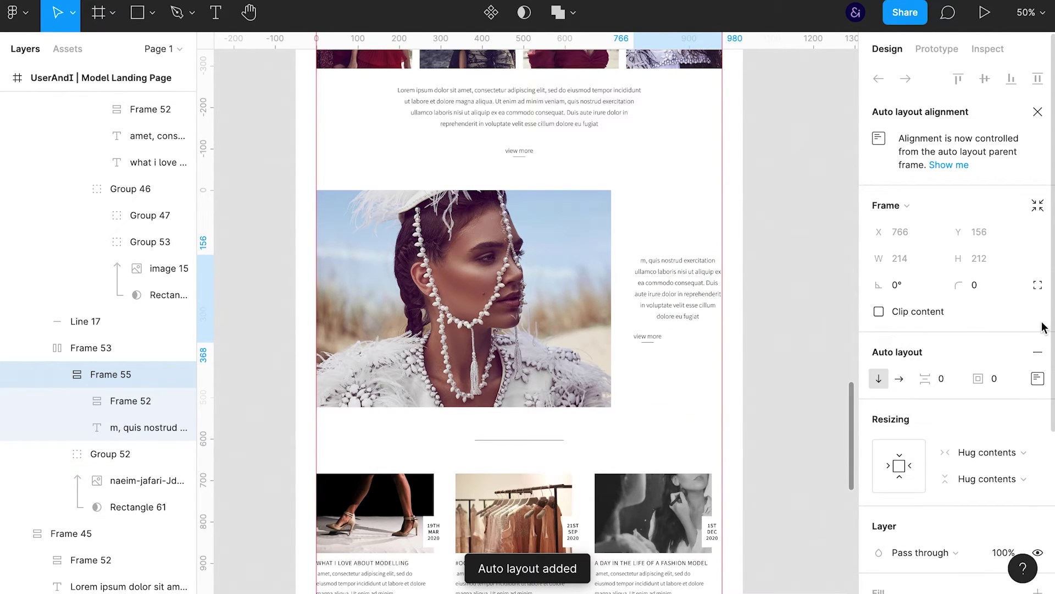
pyautogui.click(1038, 378)
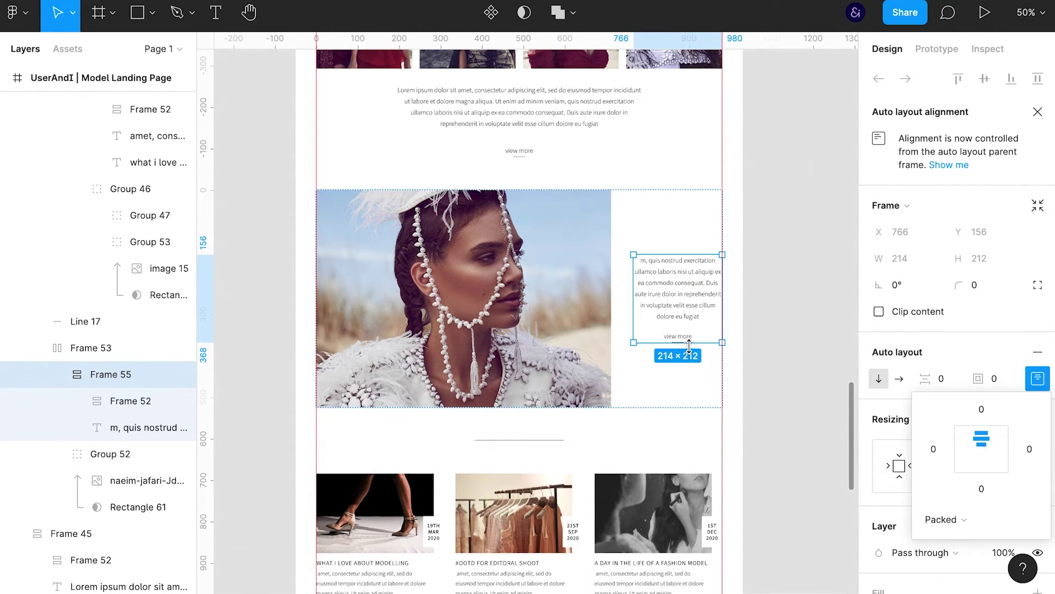
pyautogui.doubleClick(681, 335)
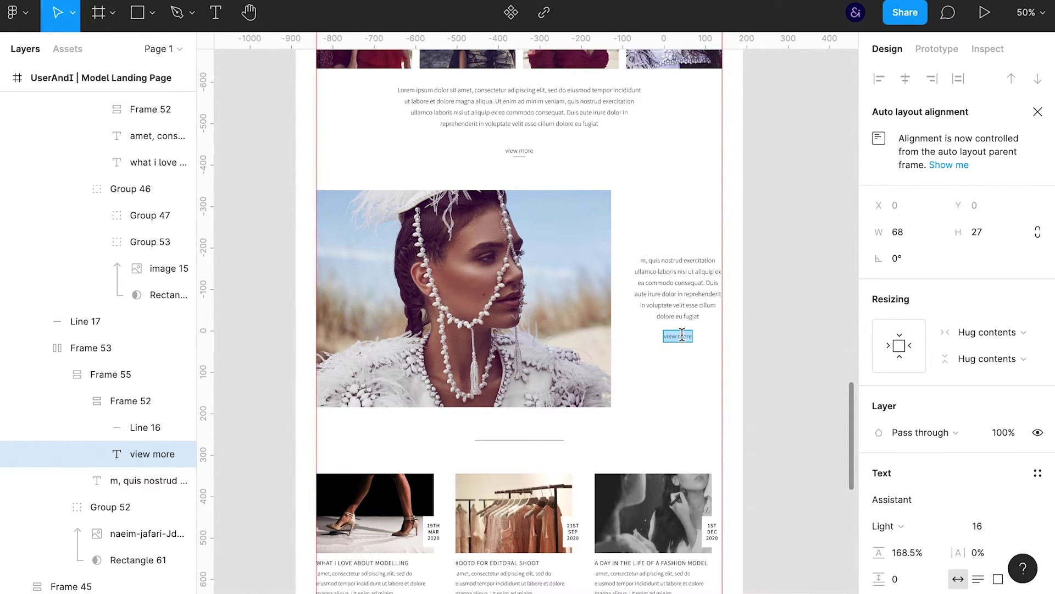
pyautogui.write('h')
pyautogui.write('ontactm')
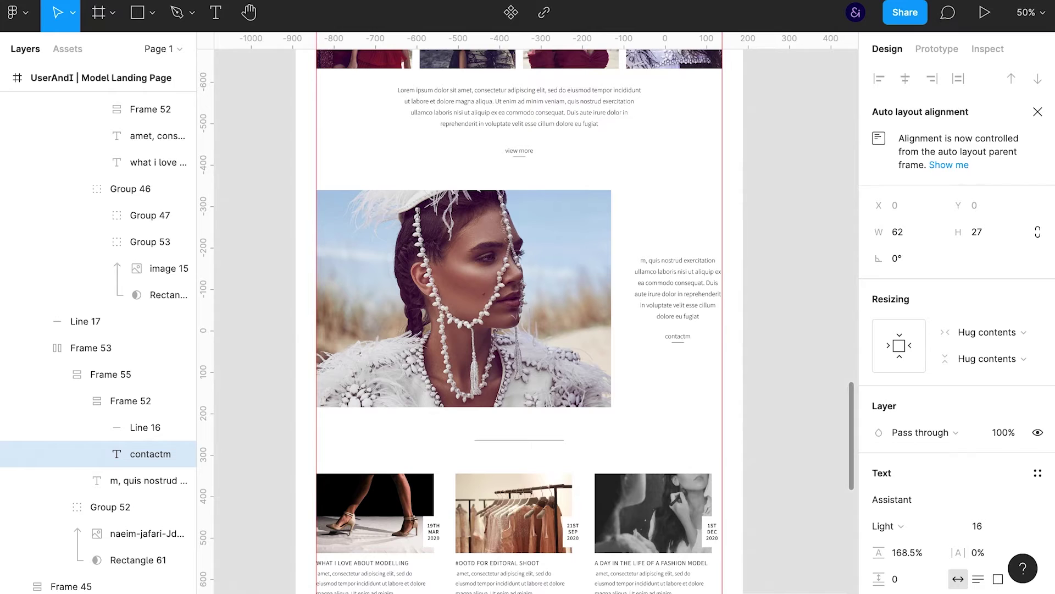
pyautogui.press('BackSpace')
pyautogui.write(' me')
pyautogui.press('Escape')
pyautogui.press('Escape')
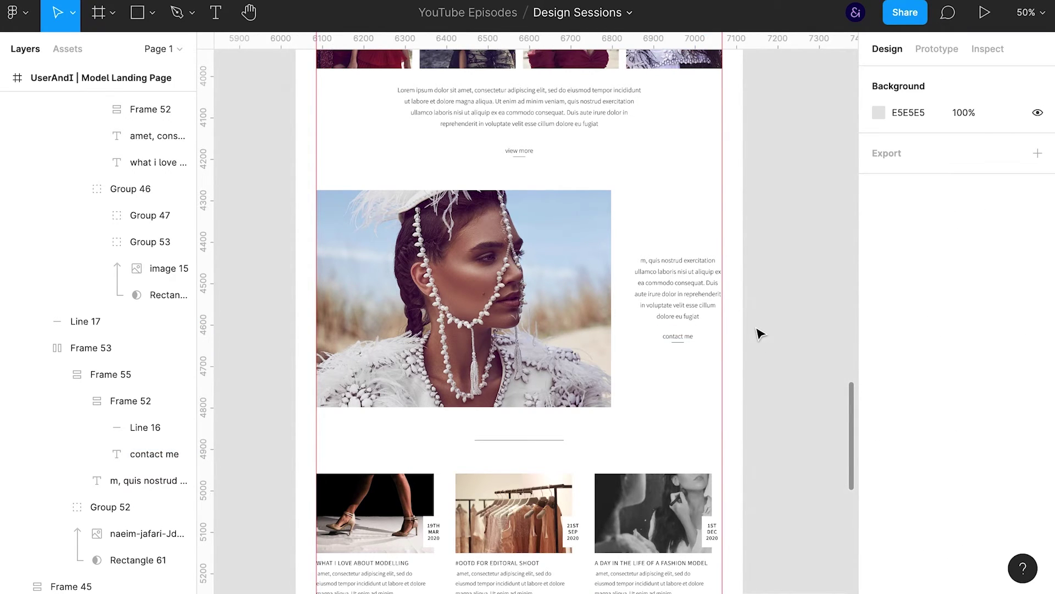
pyautogui.hotkey('ctrl', '\\')
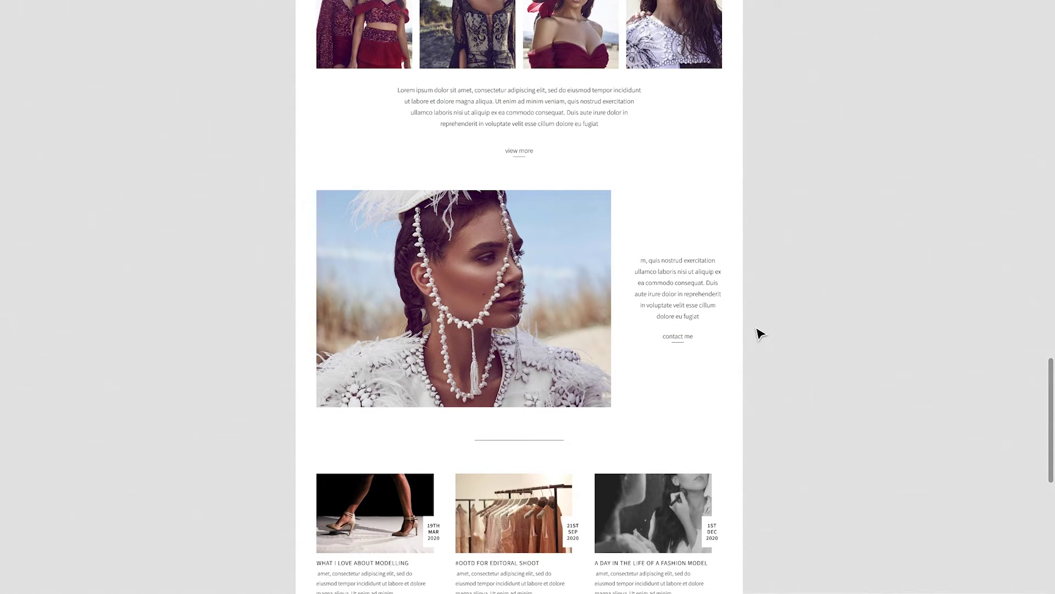
# - Scroll through the UI-hidden preview from the hero down to the blog cards
pyautogui.scroll(2, 760, 334)
pyautogui.scroll(7, 760, 334)
pyautogui.scroll(-2, 760, 334)
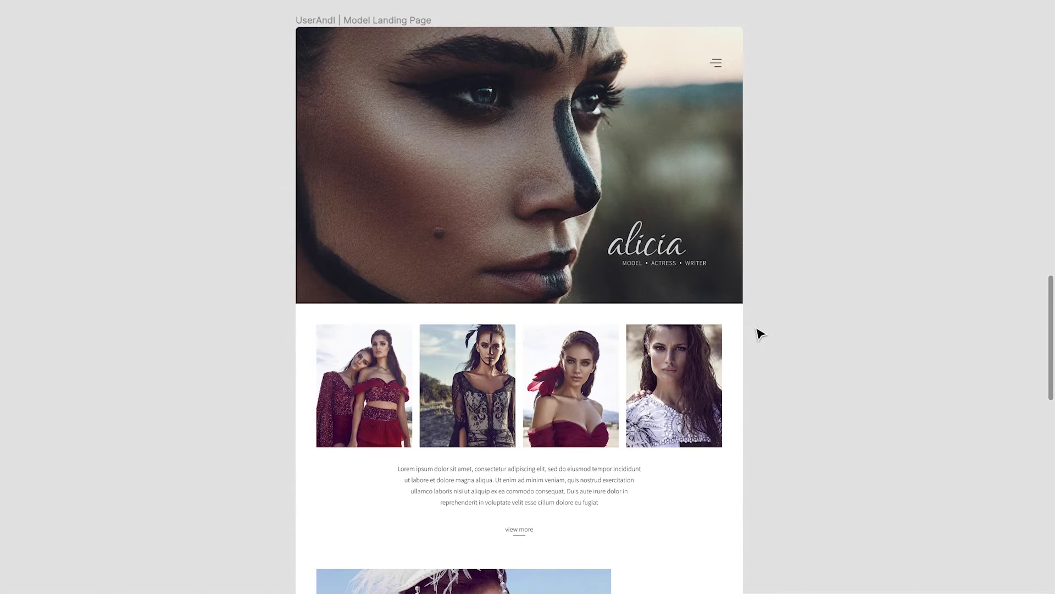
pyautogui.scroll(-1, 760, 334)
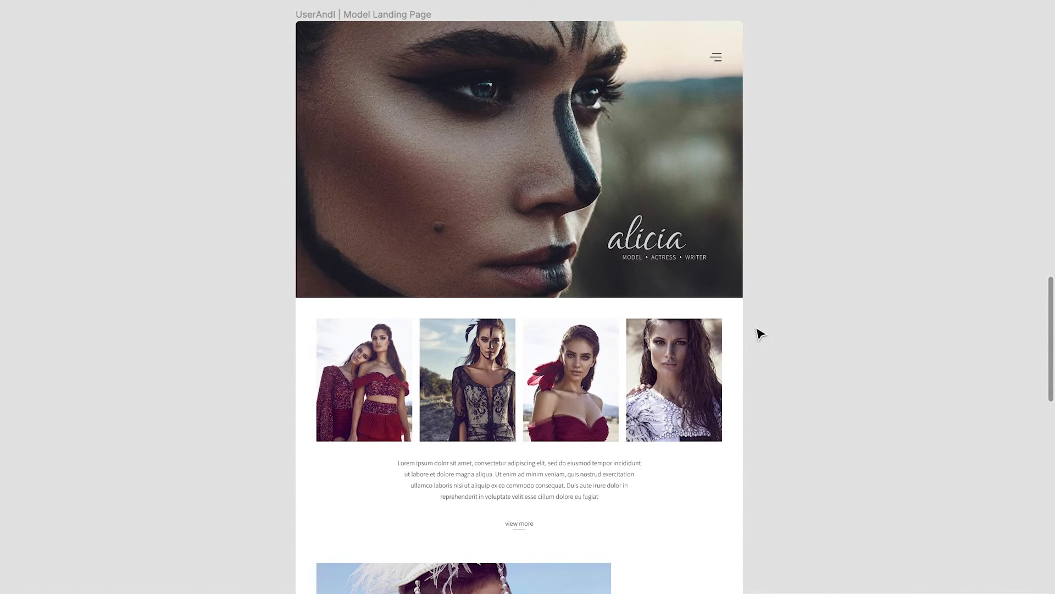
pyautogui.scroll(-2, 761, 334)
pyautogui.scroll(-1, 761, 334)
pyautogui.scroll(-2, 760, 334)
pyautogui.scroll(-3, 760, 334)
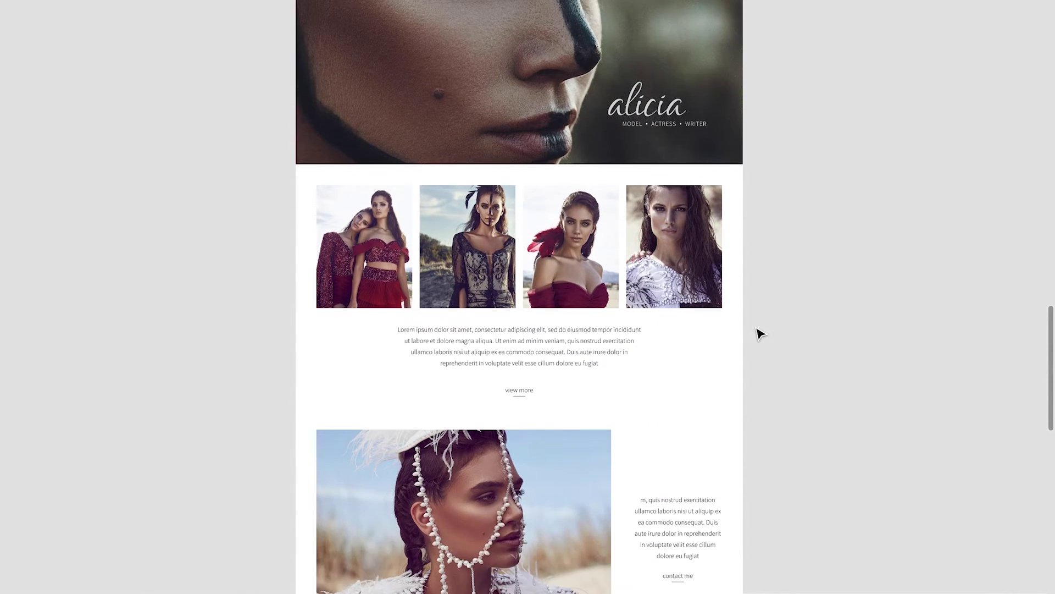
pyautogui.scroll(-3, 761, 334)
pyautogui.scroll(-1, 760, 334)
pyautogui.scroll(-1, 761, 334)
pyautogui.scroll(-1, 760, 334)
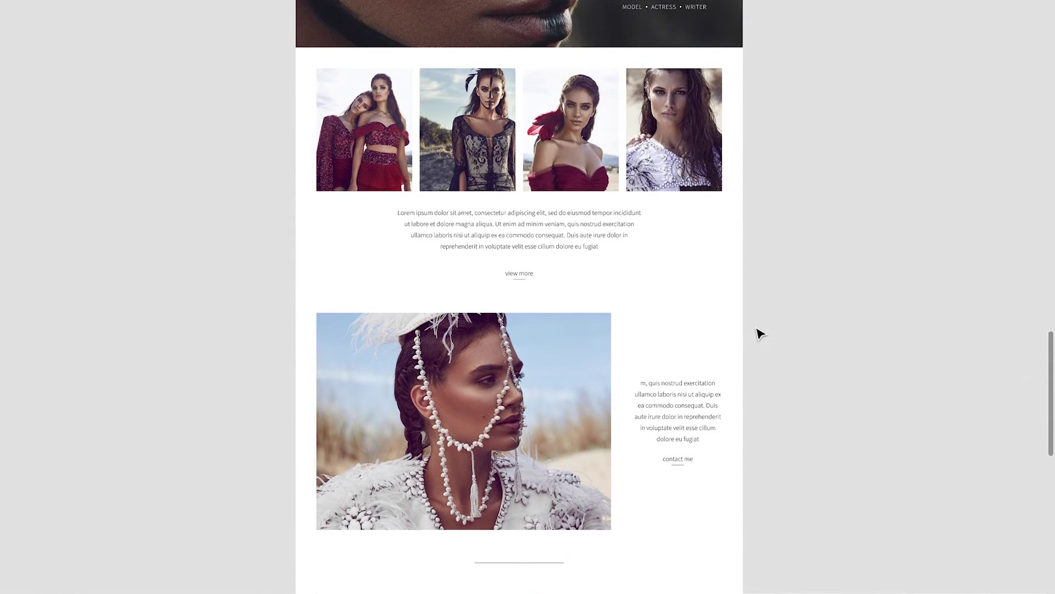
pyautogui.scroll(-1, 760, 334)
pyautogui.scroll(-1, 760, 333)
pyautogui.scroll(-3, 760, 334)
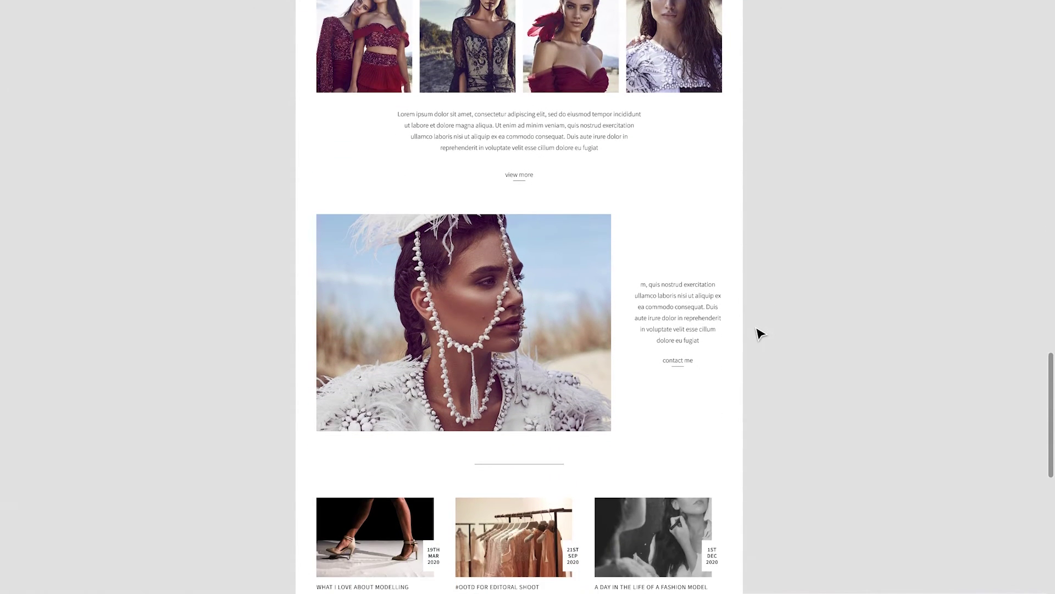
pyautogui.scroll(-2, 760, 334)
pyautogui.scroll(-1, 760, 333)
# - Select the gallery text frame, then clear the selection
pyautogui.click(529, 93)
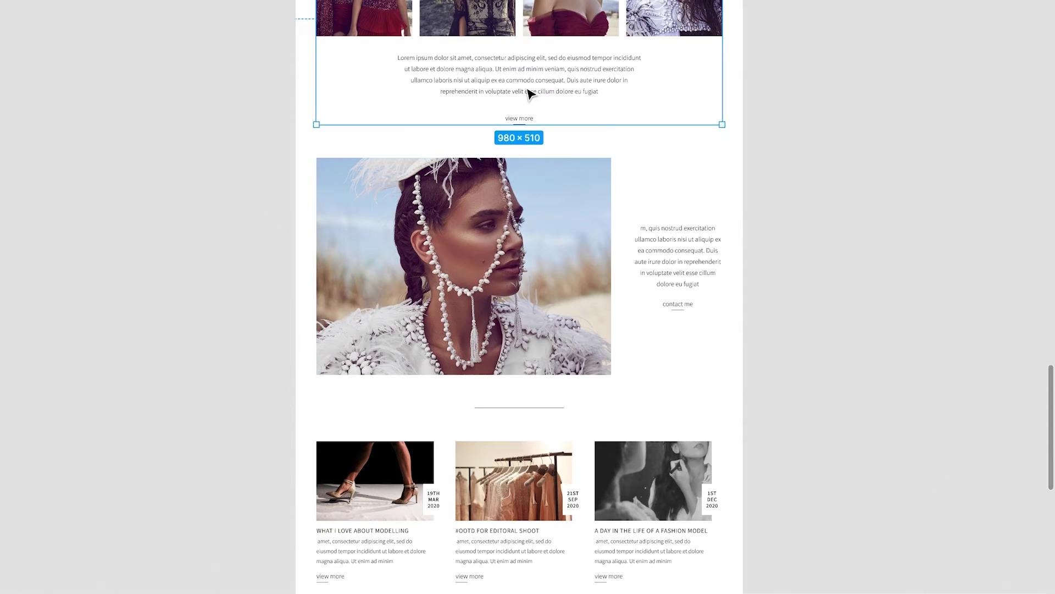
pyautogui.click(531, 121)
pyautogui.press('Escape')
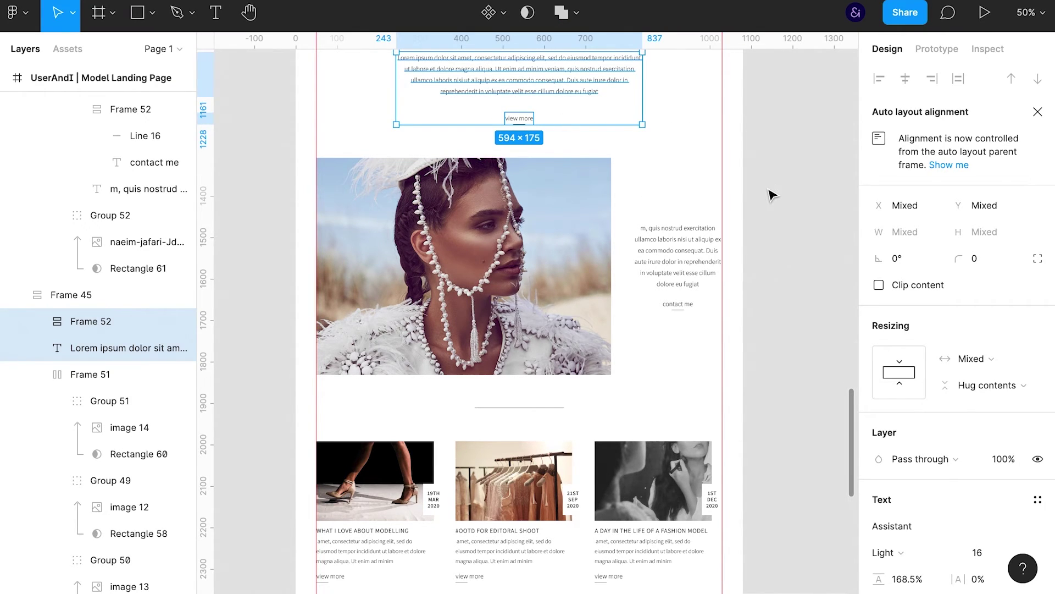
pyautogui.click(764, 200)
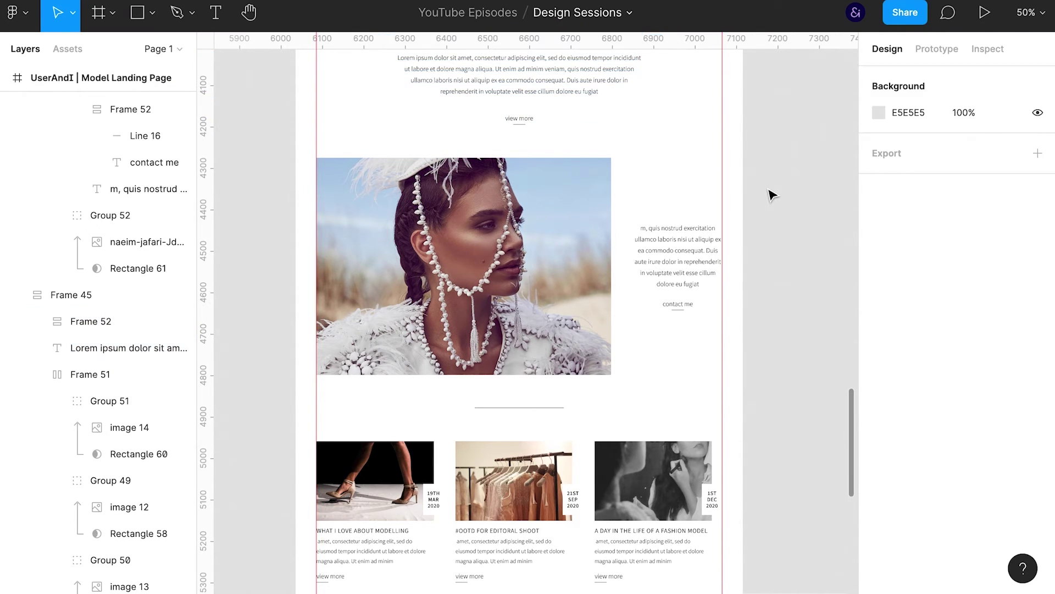
# - Set the side paragraph's vertical resizing to Hug contents, making it 214×162
pyautogui.click(553, 81)
pyautogui.click(689, 235)
pyautogui.click(686, 256)
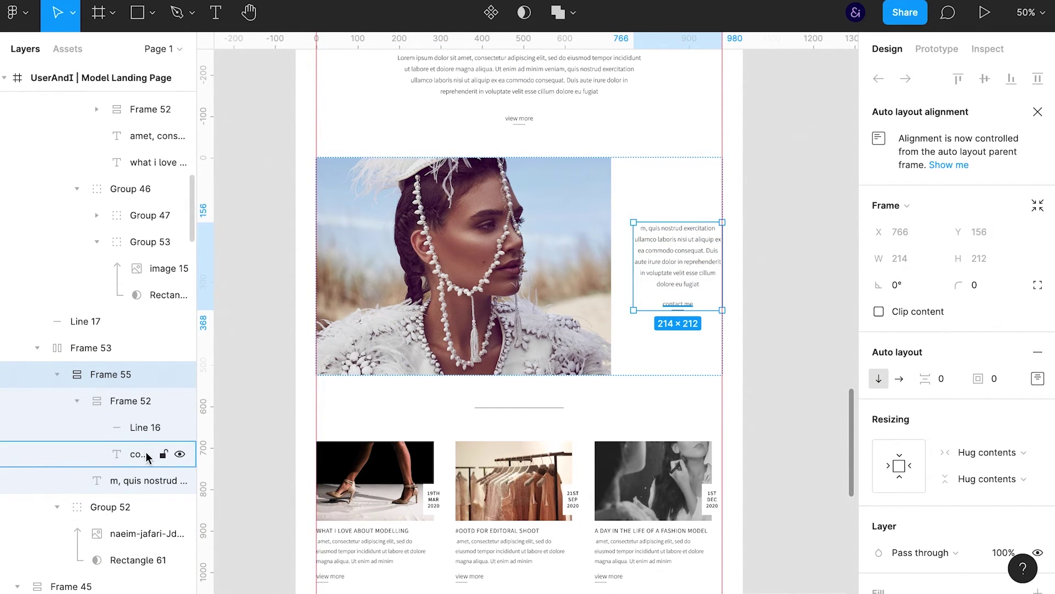
pyautogui.click(78, 400)
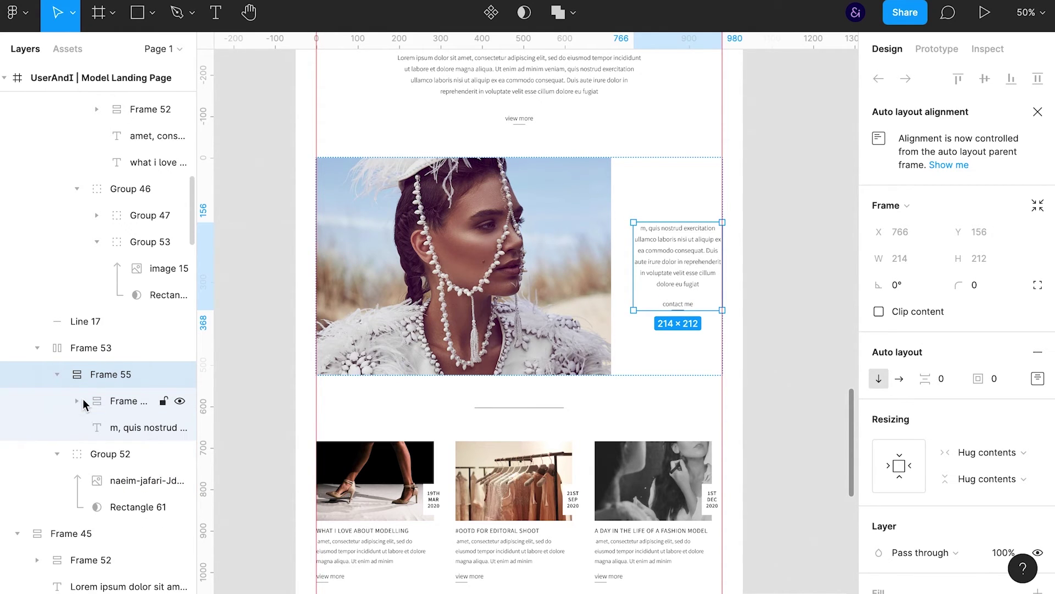
pyautogui.click(120, 428)
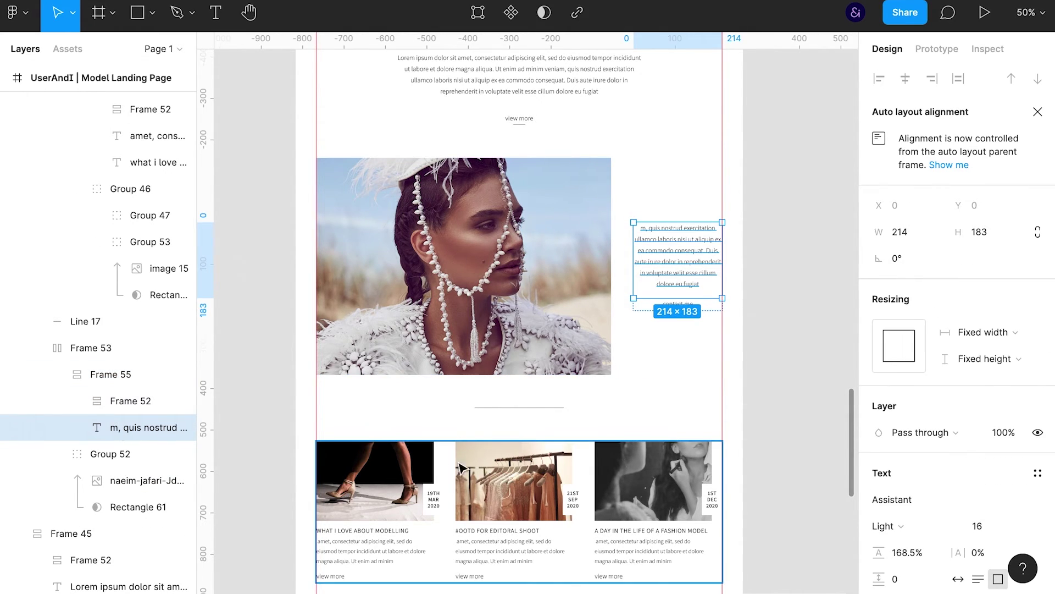
pyautogui.click(984, 359)
pyautogui.click(988, 379)
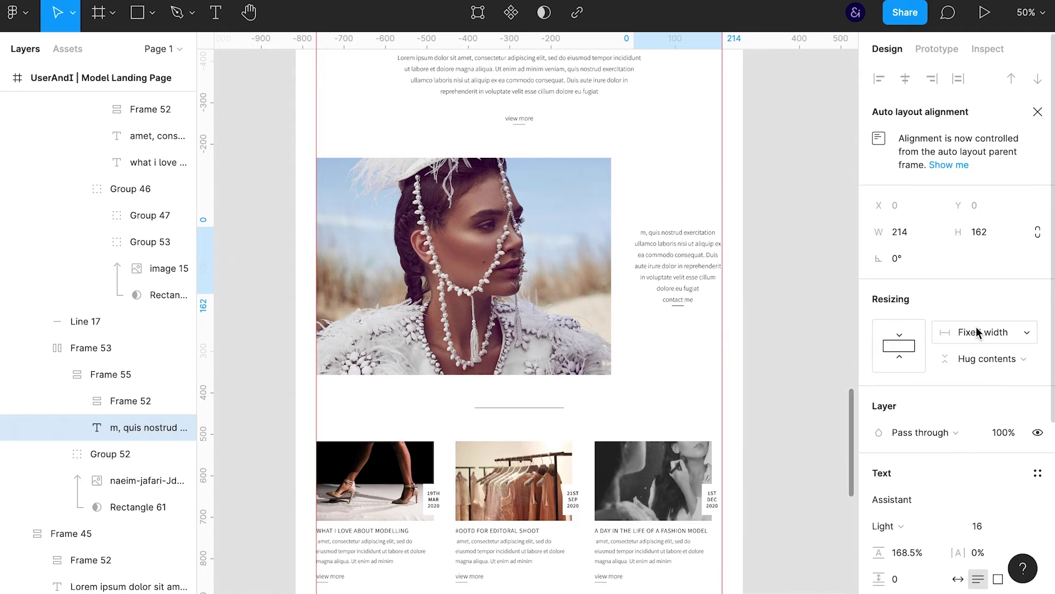
# - Set Frame 55's auto layout spacing to 36 and preview at 100% zoom
pyautogui.click(118, 374)
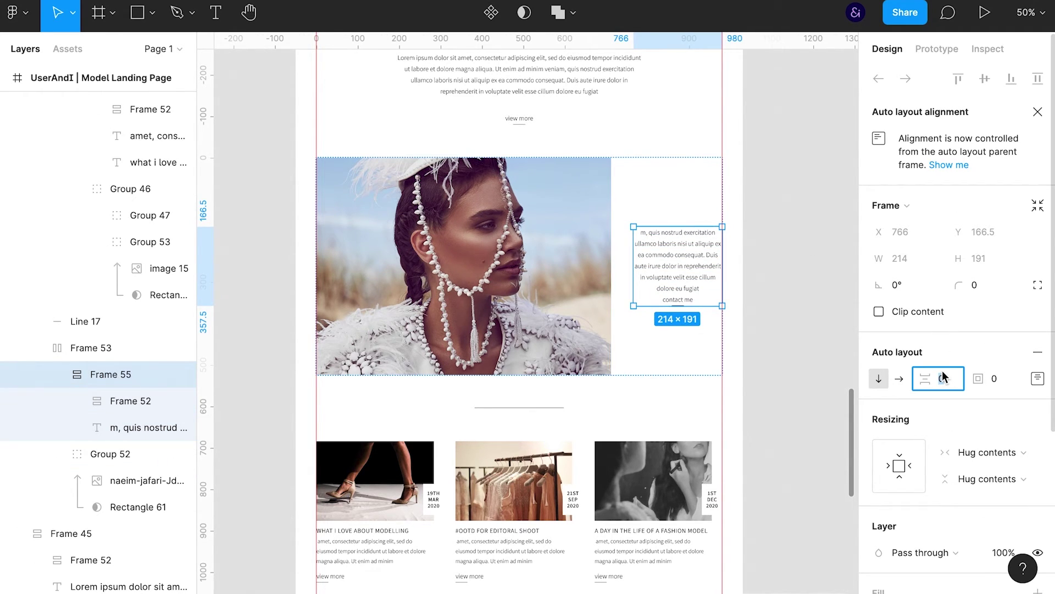
pyautogui.write('36')
pyautogui.press('Return')
pyautogui.click(822, 398)
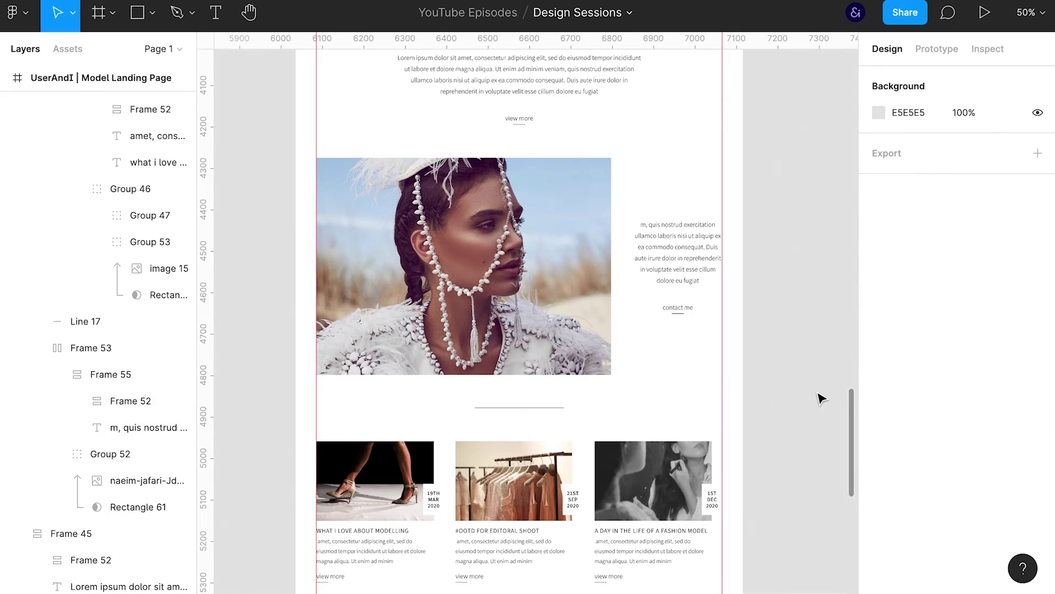
pyautogui.hotkey('ctrl', '\\')
pyautogui.hotkey('shift', '0')
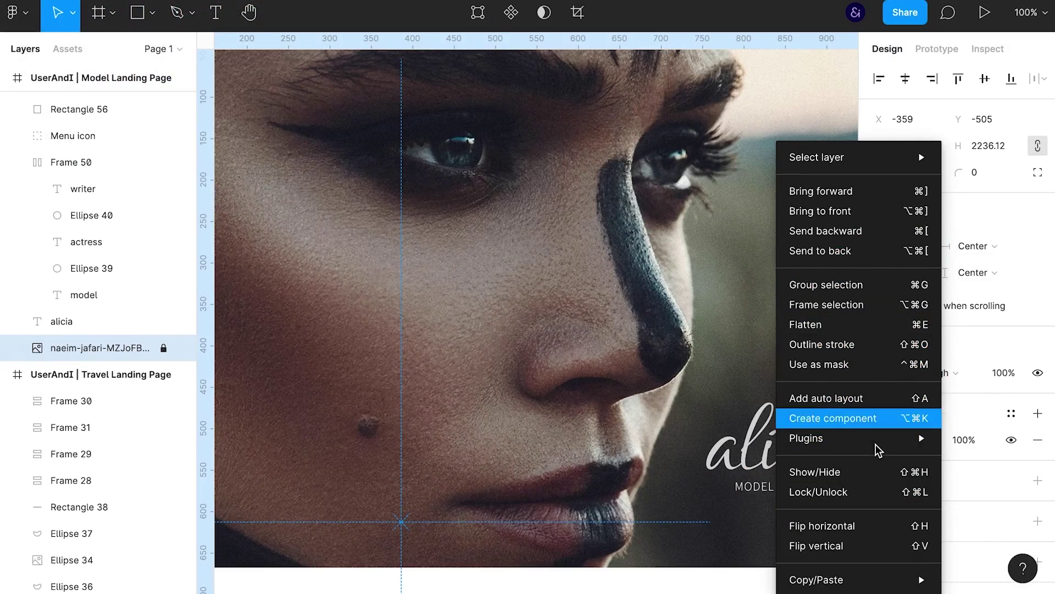
# - Insert a chevron-down icon from the Font Awesome Icons plugin, then delete it
pyautogui.moveTo(806, 438)
pyautogui.click(707, 292)
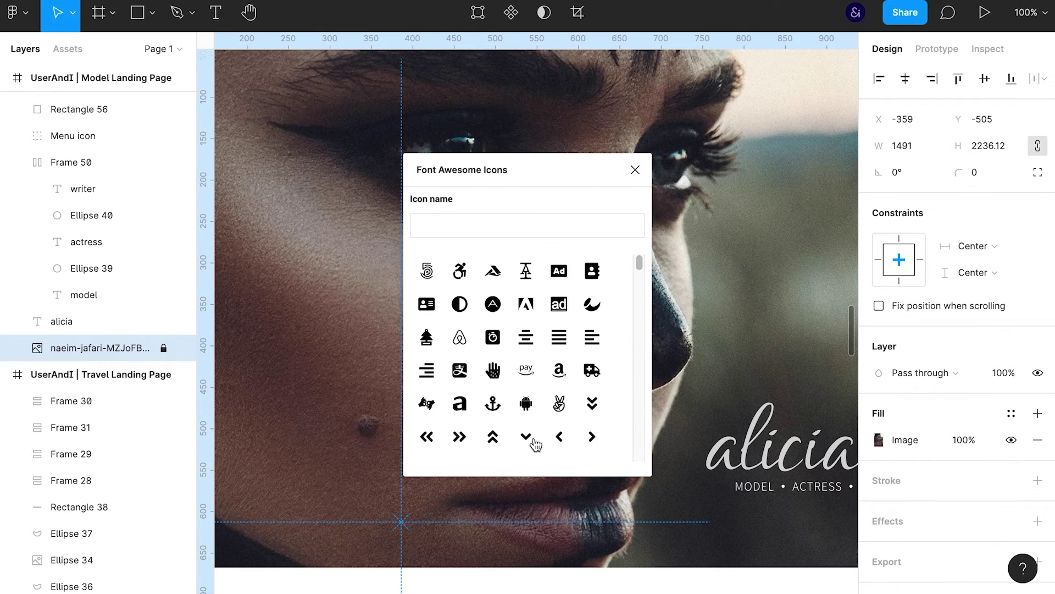
pyautogui.click(534, 439)
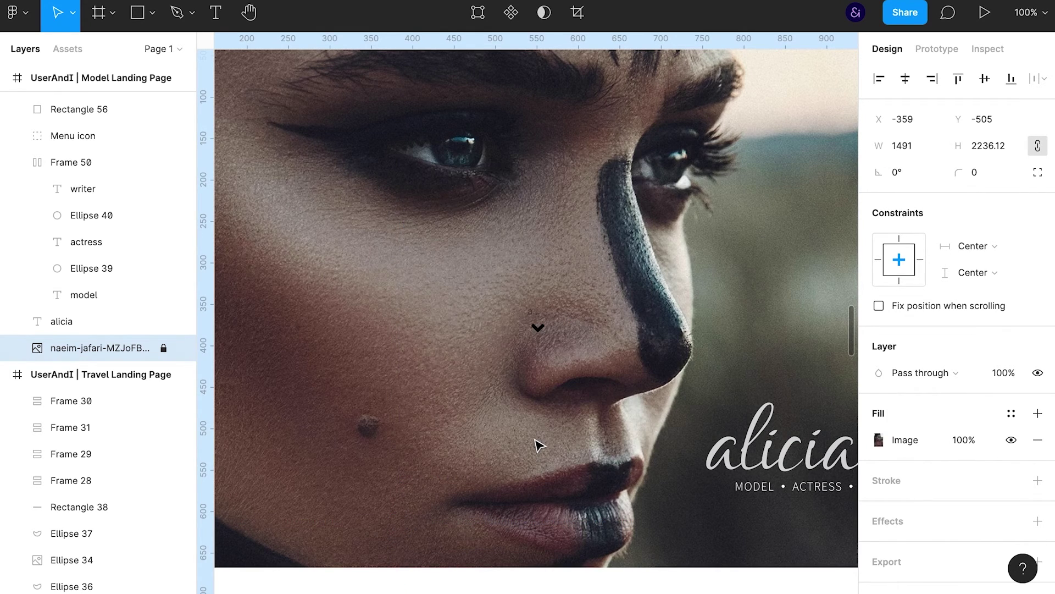
pyautogui.click(537, 328)
pyautogui.click(537, 328)
pyautogui.press('Delete')
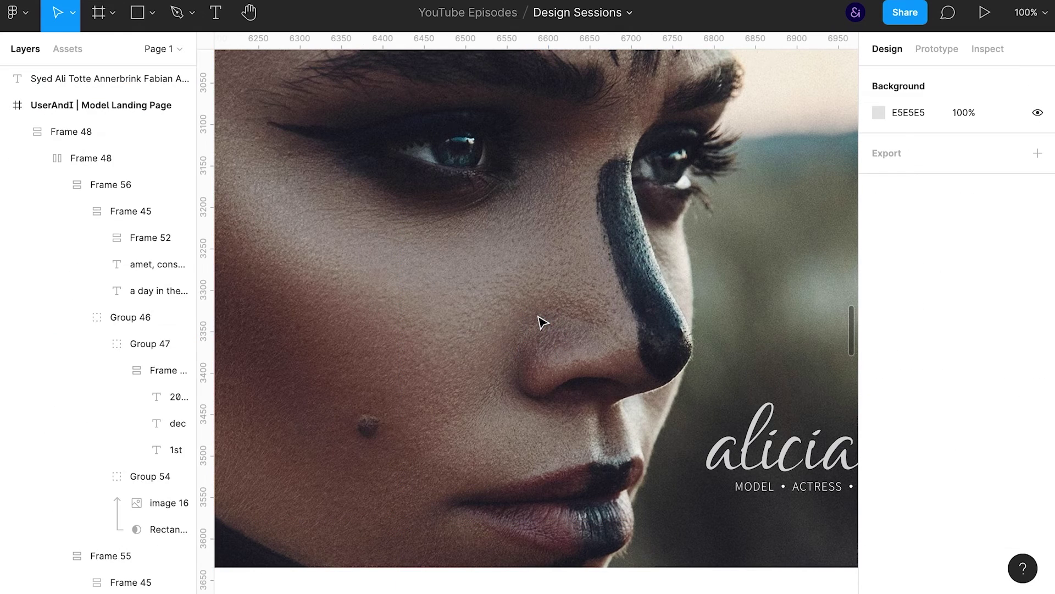
# - Paste the copied black chevron vector, nudge it up, and enlarge it to about 111×72
pyautogui.hotkey('ctrl', 'v')
pyautogui.hotkey('shift', 'Up')
pyautogui.hotkey('shift', 'Up')
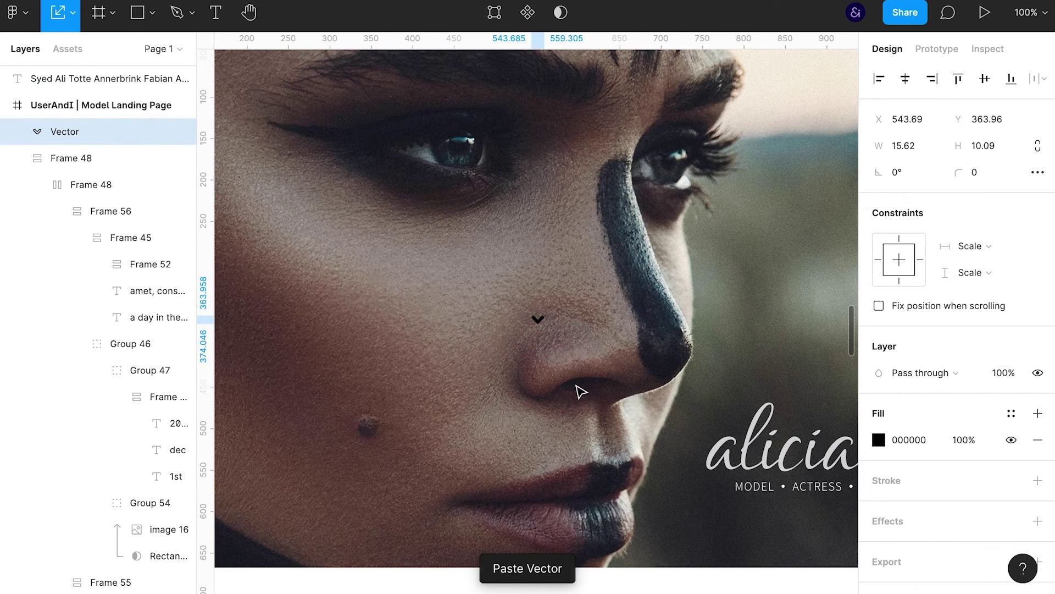
pyautogui.moveTo(543, 328); pyautogui.dragTo(624, 362)
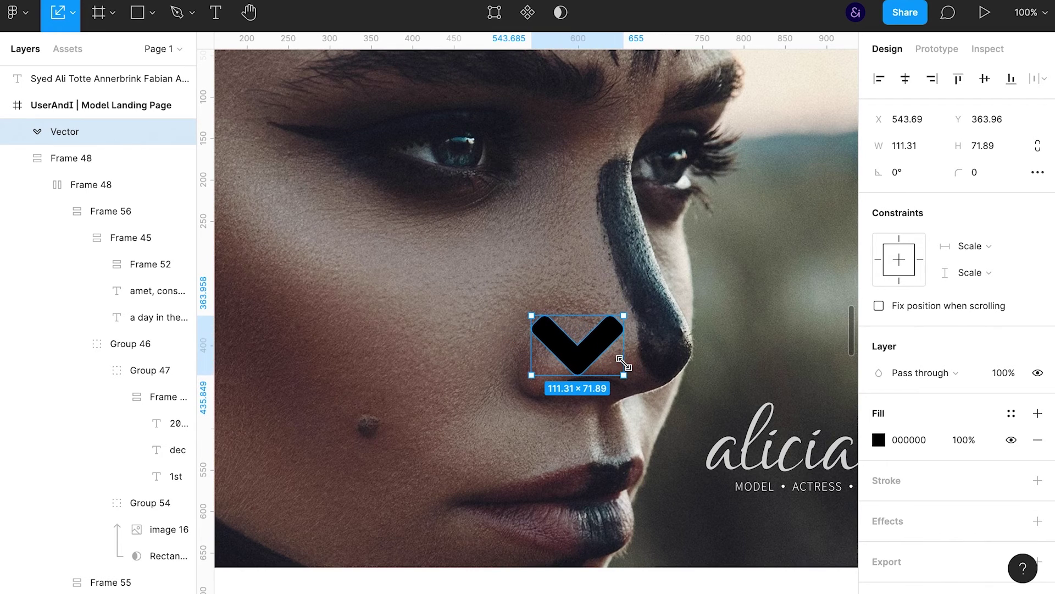
# - Duplicate the chevron, fill the copy FFFFFF, nudge it up, and subtract it to leave a thin V
pyautogui.hotkey('ctrl', 'd')
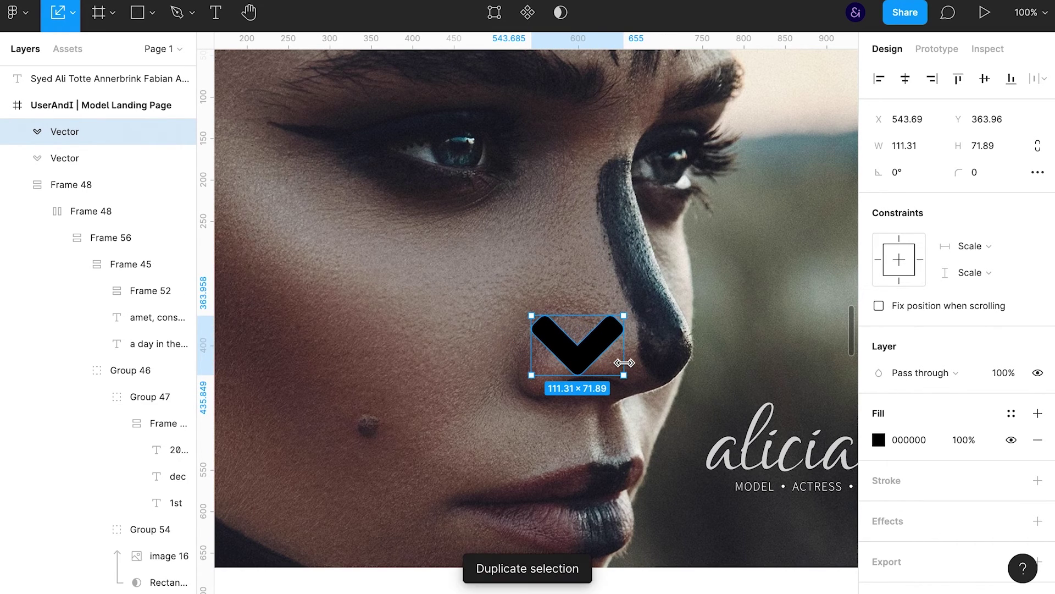
pyautogui.press('Up')
pyautogui.press('Up')
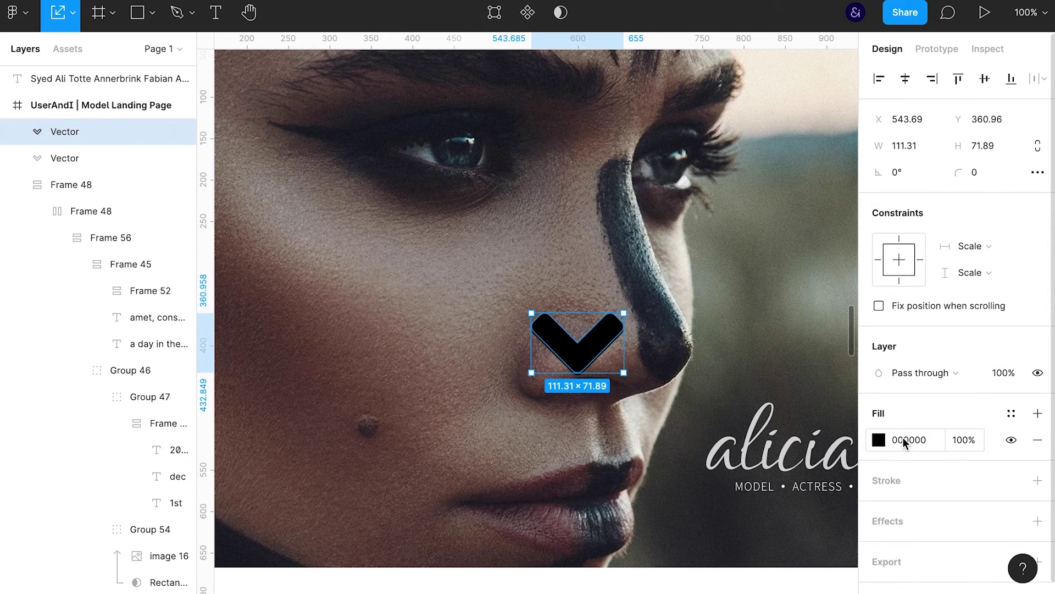
pyautogui.click(905, 442)
pyautogui.press('Return')
pyautogui.press('Up')
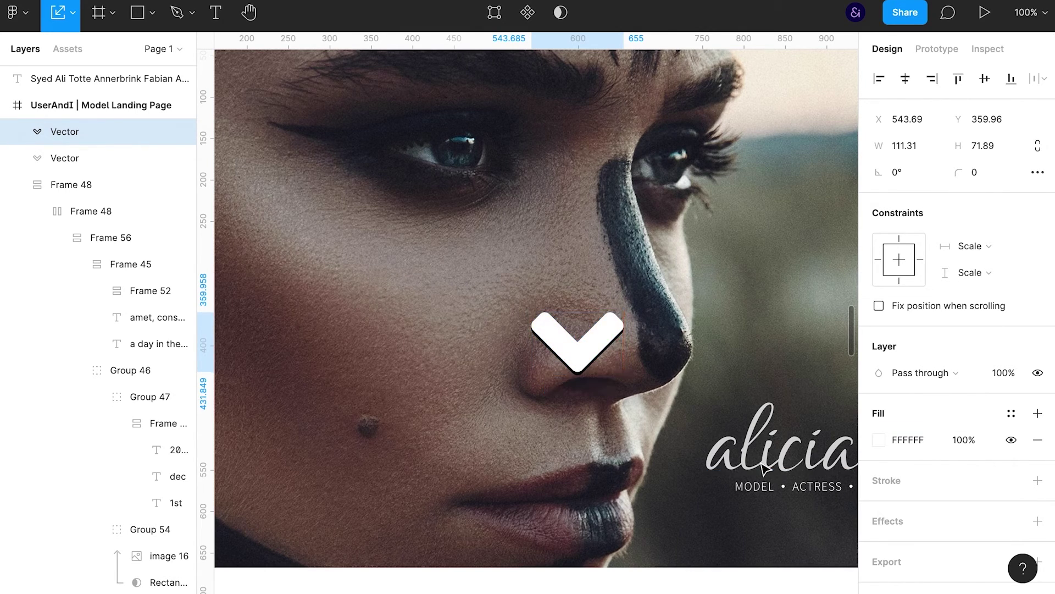
pyautogui.keyDown('shift'); pyautogui.click(77, 159); pyautogui.keyUp('shift')
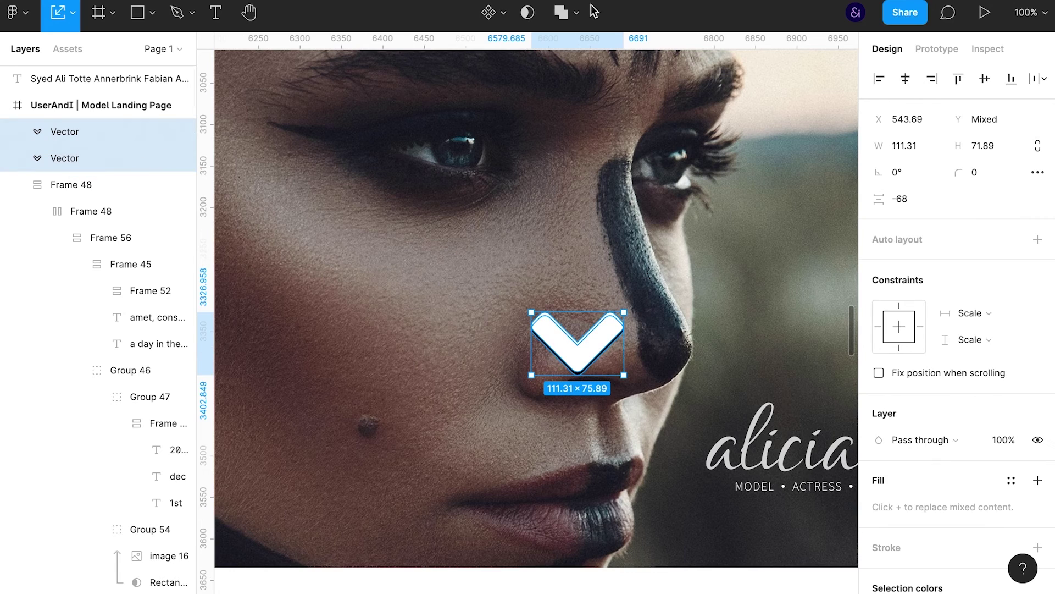
pyautogui.click(575, 13)
pyautogui.click(606, 74)
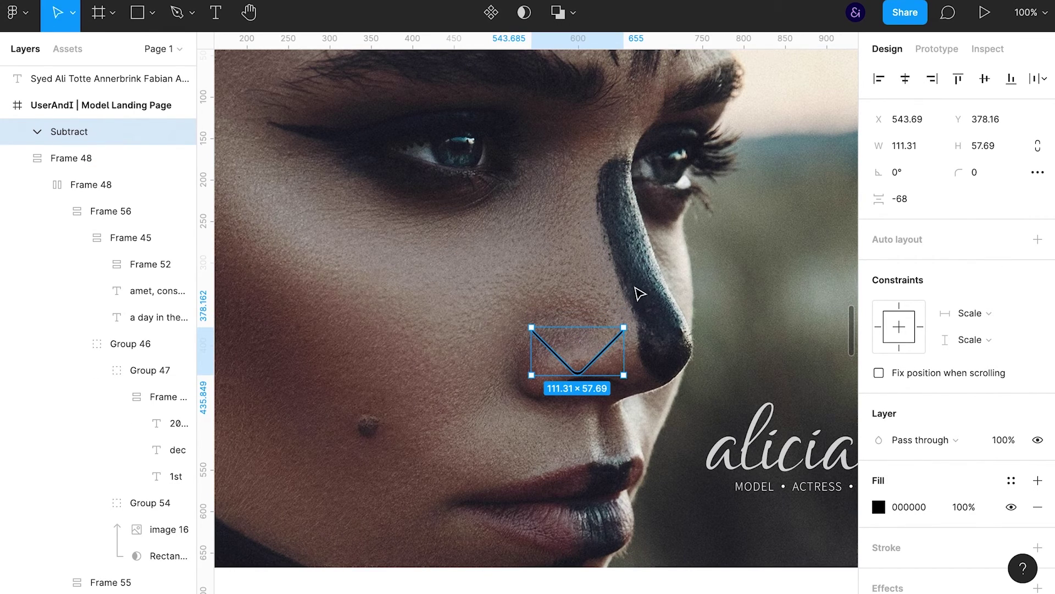
# - Fill the V white, shrink it to about 37×19, and centre it under the MODEL • ACTRESS • WRITER tagline
pyautogui.moveTo(623, 374); pyautogui.dragTo(583, 354)
pyautogui.click(909, 506)
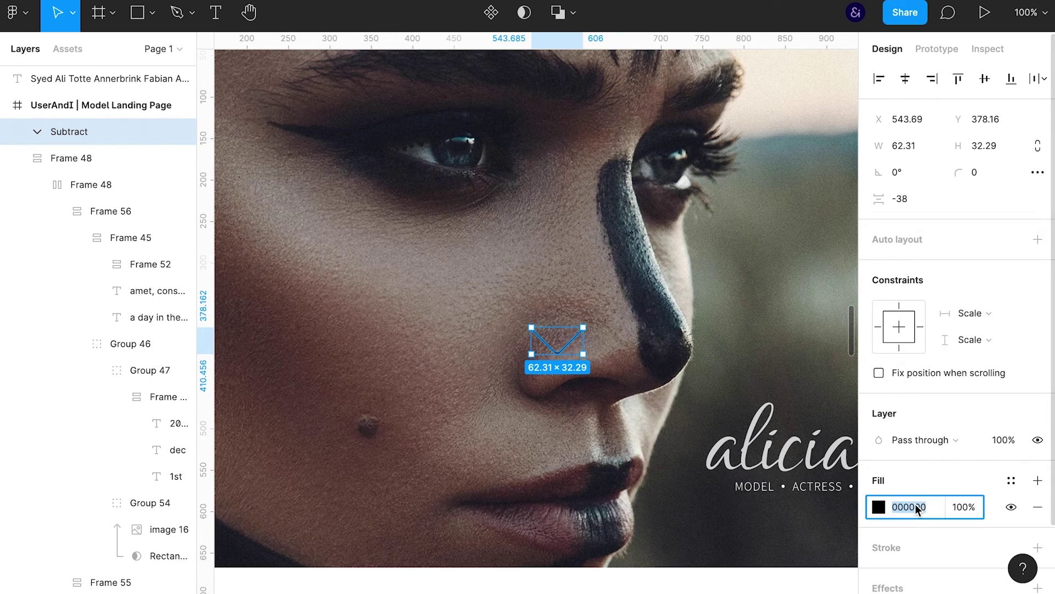
pyautogui.write('fff')
pyautogui.press('Return')
pyautogui.moveTo(562, 352); pyautogui.dragTo(815, 553)
pyautogui.hscroll(5, 792, 539)
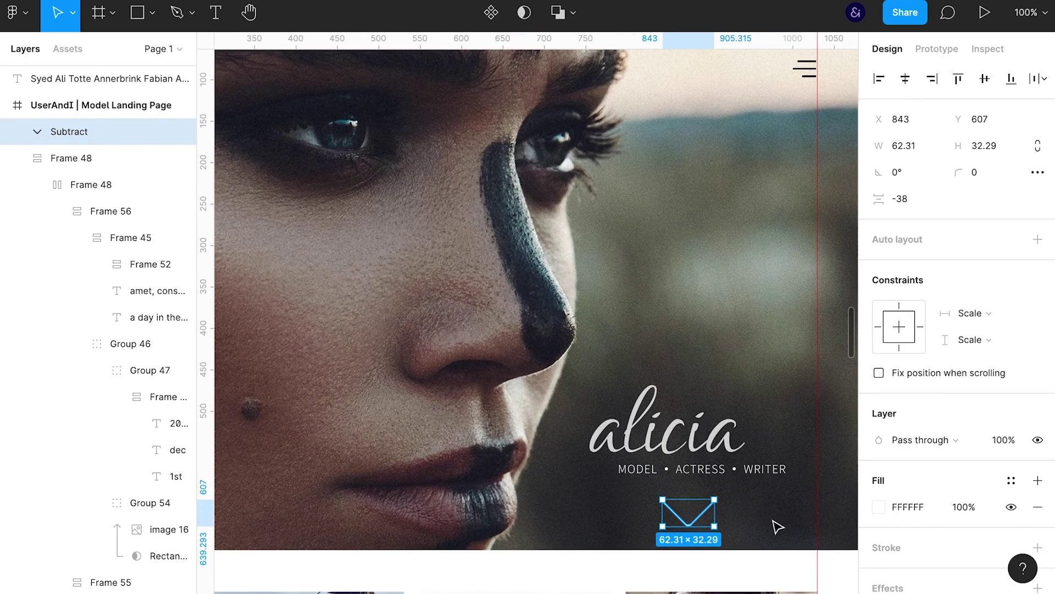
pyautogui.moveTo(715, 526); pyautogui.dragTo(691, 515)
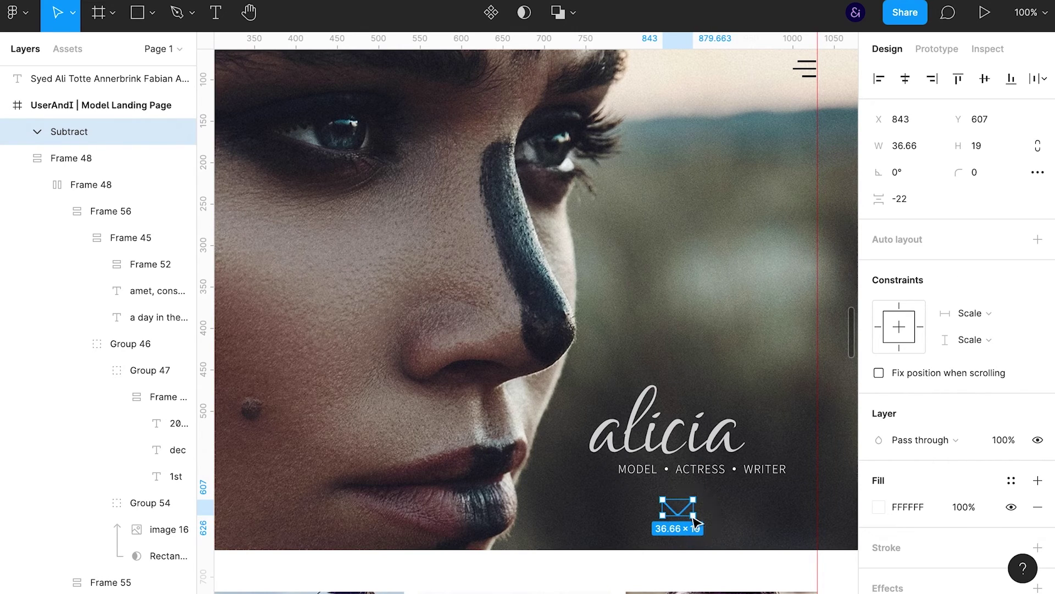
pyautogui.press('Escape')
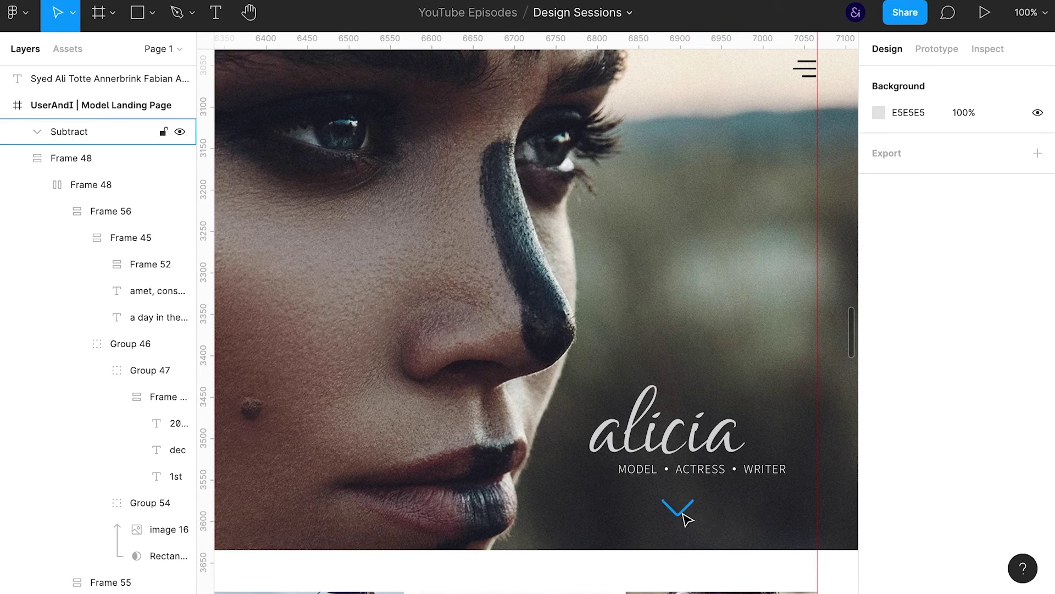
pyautogui.click(696, 511)
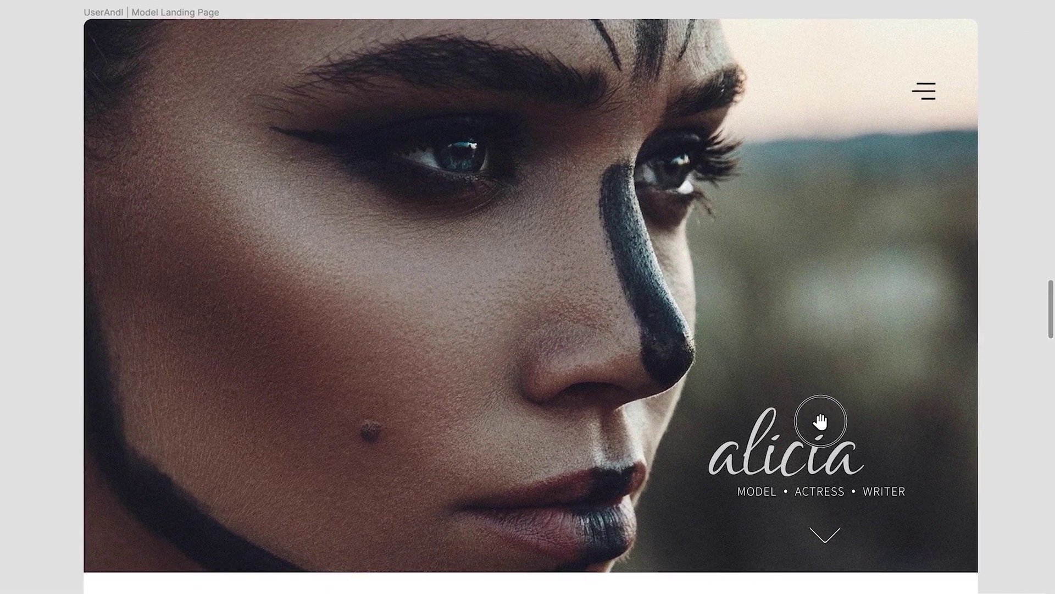
# - Shrink the hero's down-arrow chevron to about 28×14.51
pyautogui.click(836, 534)
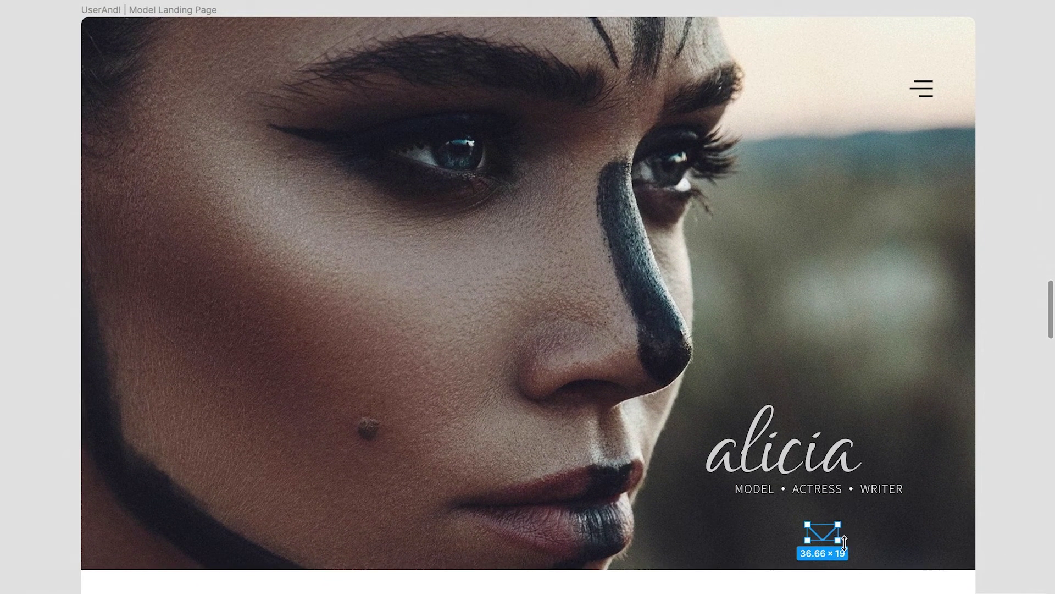
pyautogui.click(994, 502)
pyautogui.press('Escape')
# - Scroll down through the page to review the layout
pyautogui.scroll(-1, 1024, 490)
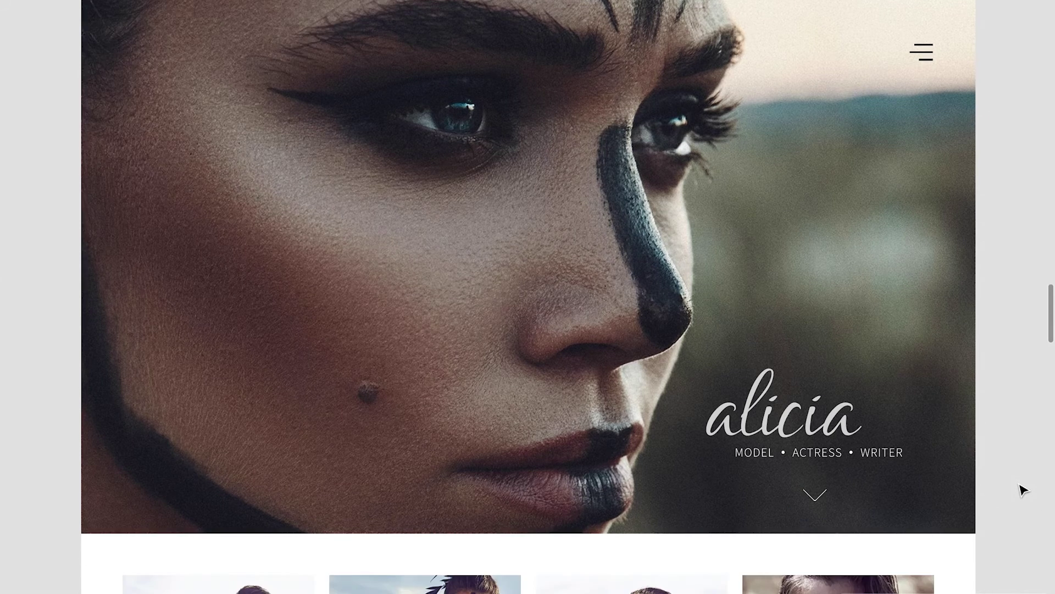
pyautogui.scroll(-3, 1024, 489)
pyautogui.scroll(-2, 1024, 490)
pyautogui.scroll(-2, 1024, 490)
pyautogui.scroll(-2, 1023, 490)
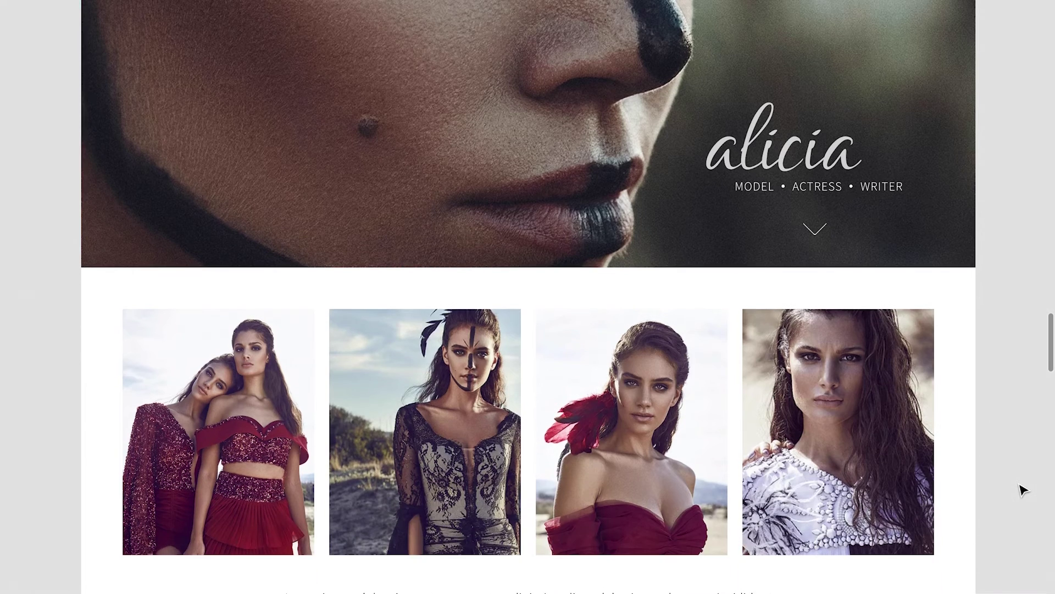
pyautogui.scroll(-2, 1023, 490)
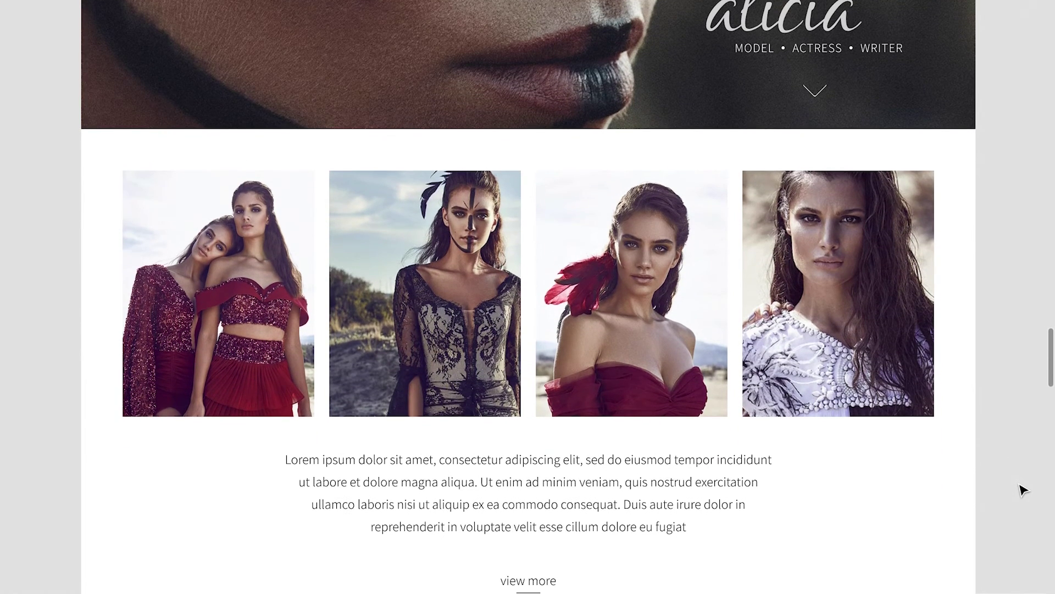
pyautogui.scroll(-2, 1023, 489)
pyautogui.scroll(-4, 1023, 490)
pyautogui.scroll(-3, 1023, 490)
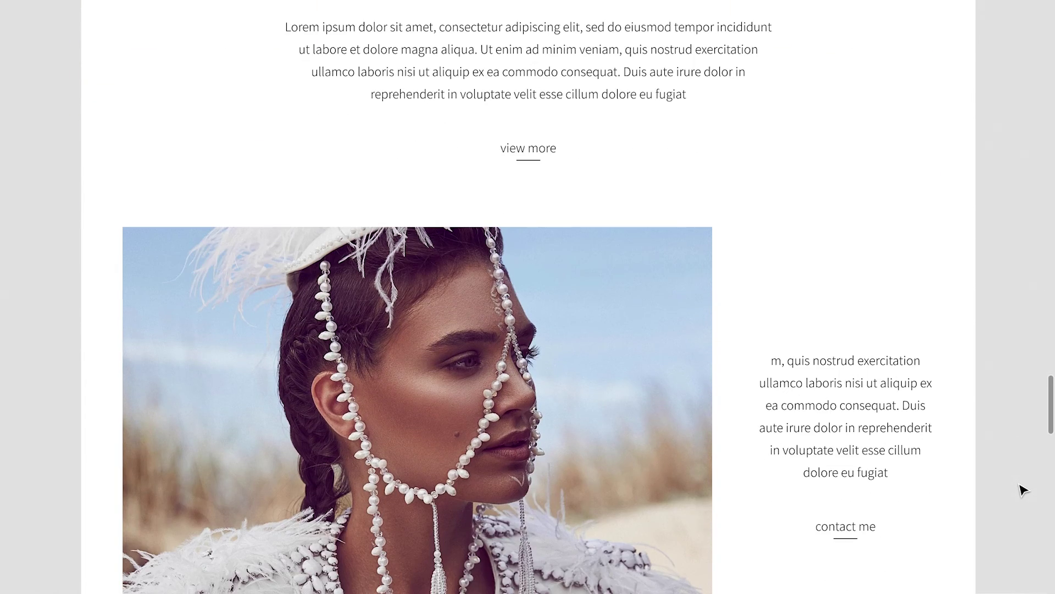
pyautogui.scroll(-1, 1024, 490)
pyautogui.scroll(-1, 1024, 490)
pyautogui.scroll(-1, 1024, 490)
pyautogui.scroll(-1, 1024, 490)
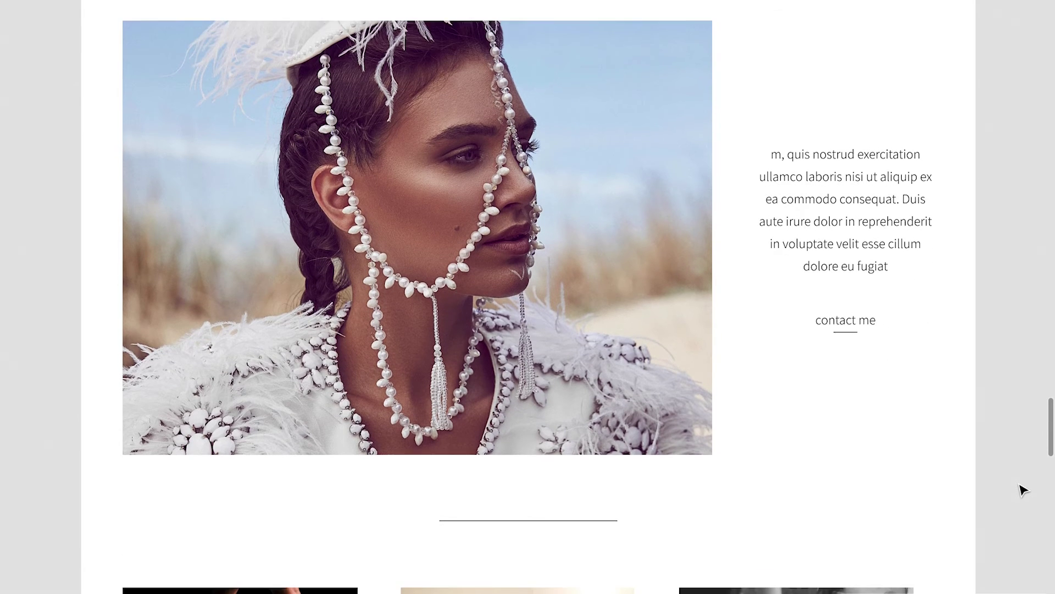
pyautogui.scroll(-2, 1024, 490)
pyautogui.scroll(-2, 1023, 490)
pyautogui.scroll(-2, 1024, 489)
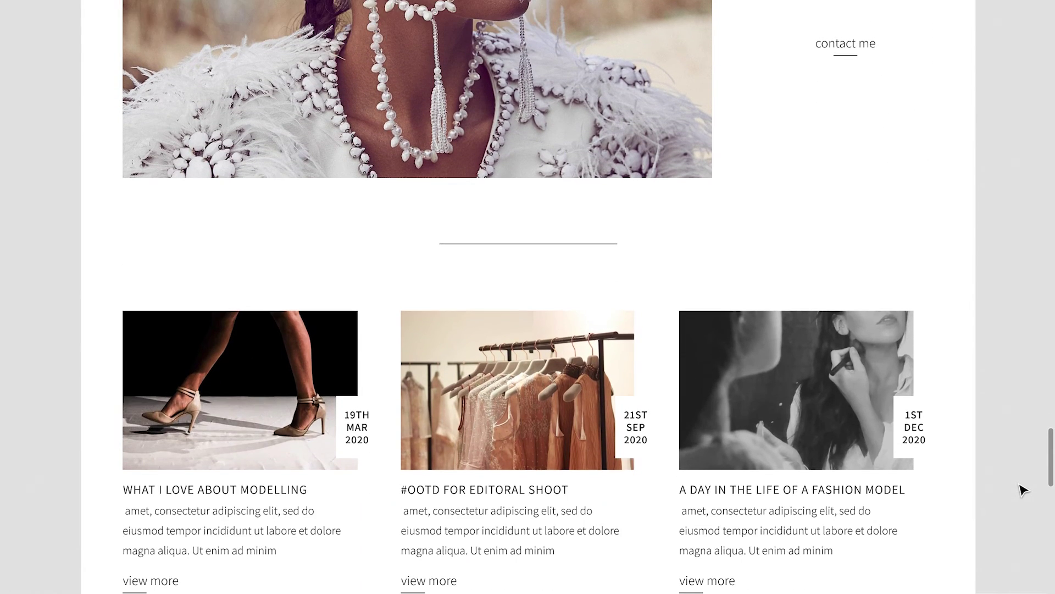
pyautogui.scroll(-1, 1024, 489)
pyautogui.scroll(-1, 1023, 490)
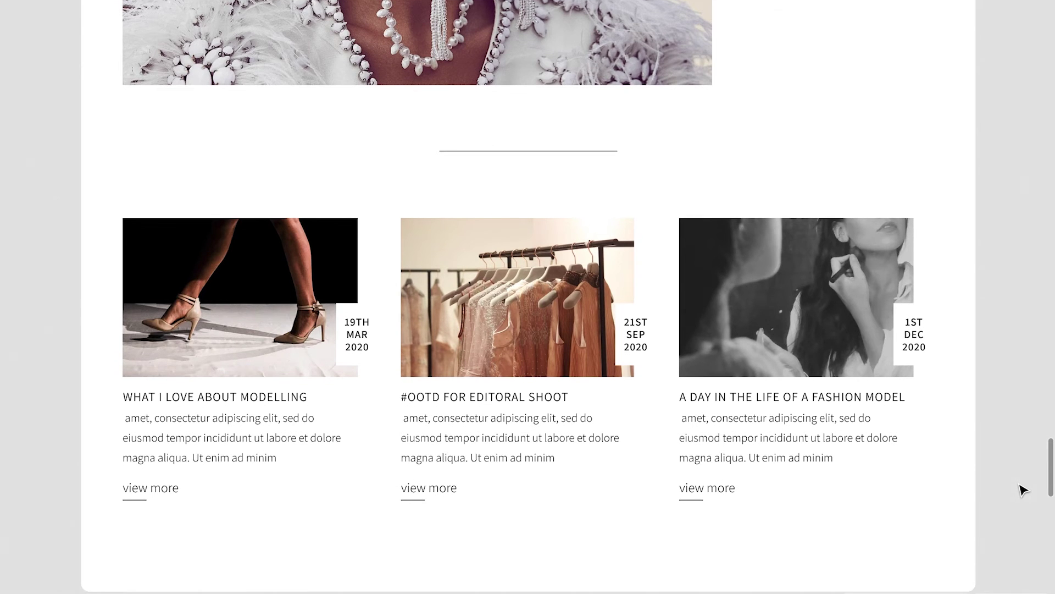
pyautogui.scroll(-1, 1023, 489)
pyautogui.scroll(6, 1023, 490)
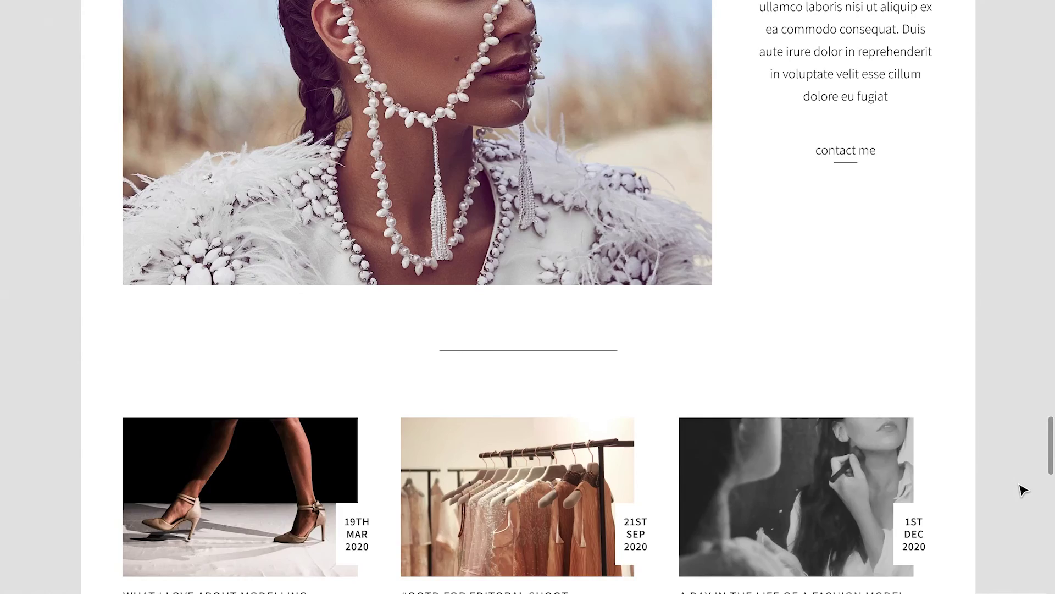
pyautogui.scroll(4, 1024, 490)
# - Select the contact me link, then the 980×341 blog-card row Frame 48
pyautogui.click(845, 302)
pyautogui.click(846, 303)
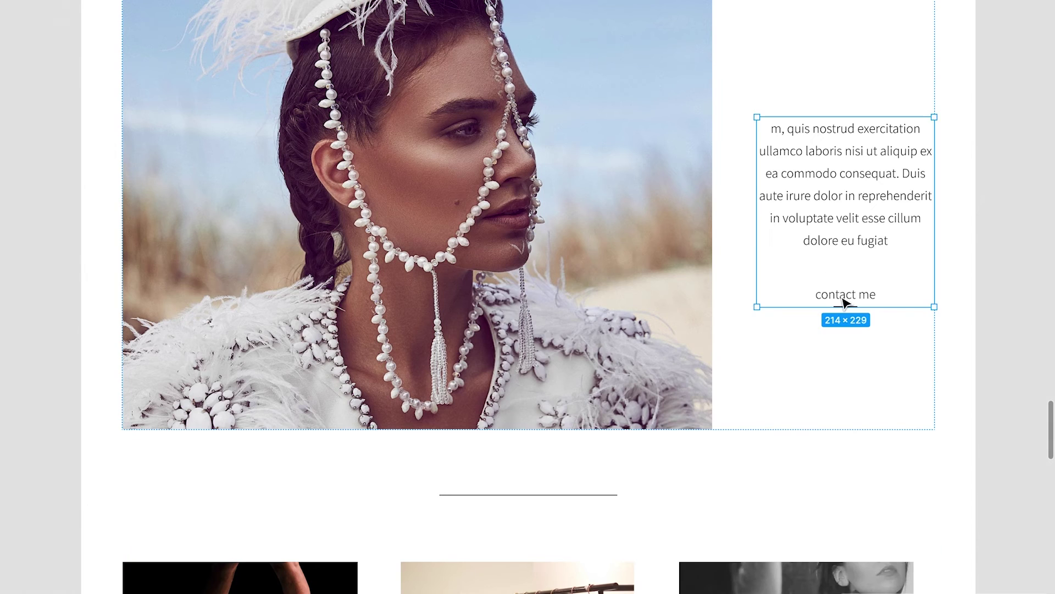
pyautogui.scroll(-10, 1020, 393)
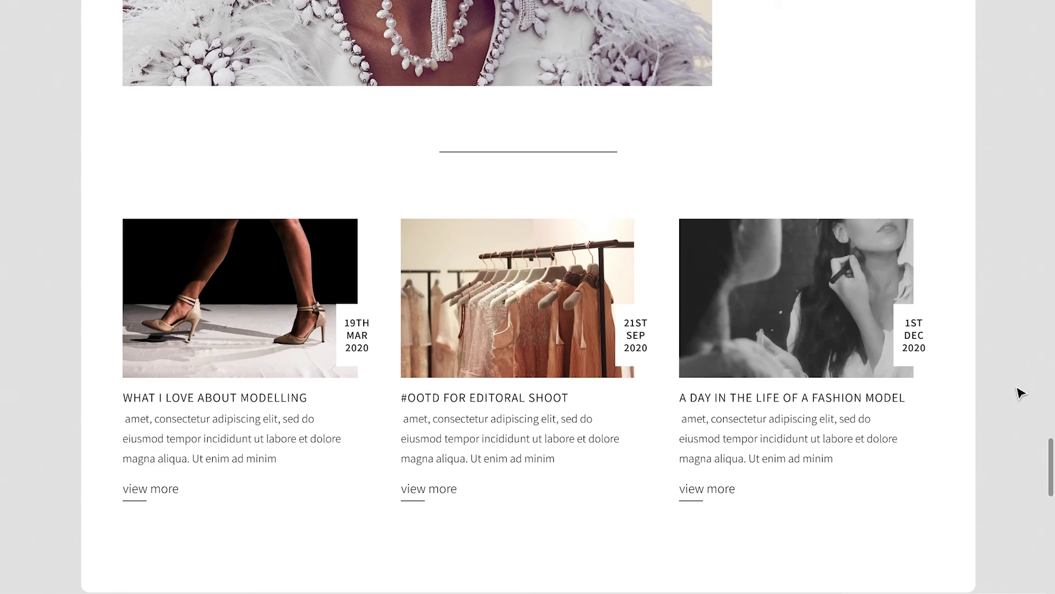
pyautogui.click(574, 385)
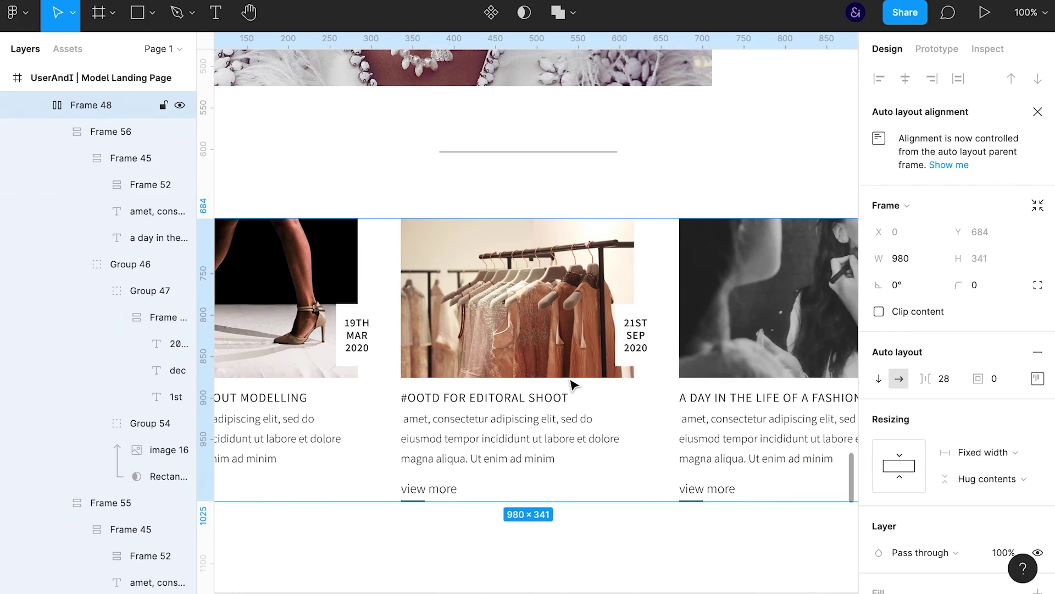
# - Group the blog-card row and rename its layer 'articles'
pyautogui.hotkey('ctrl', 'g')
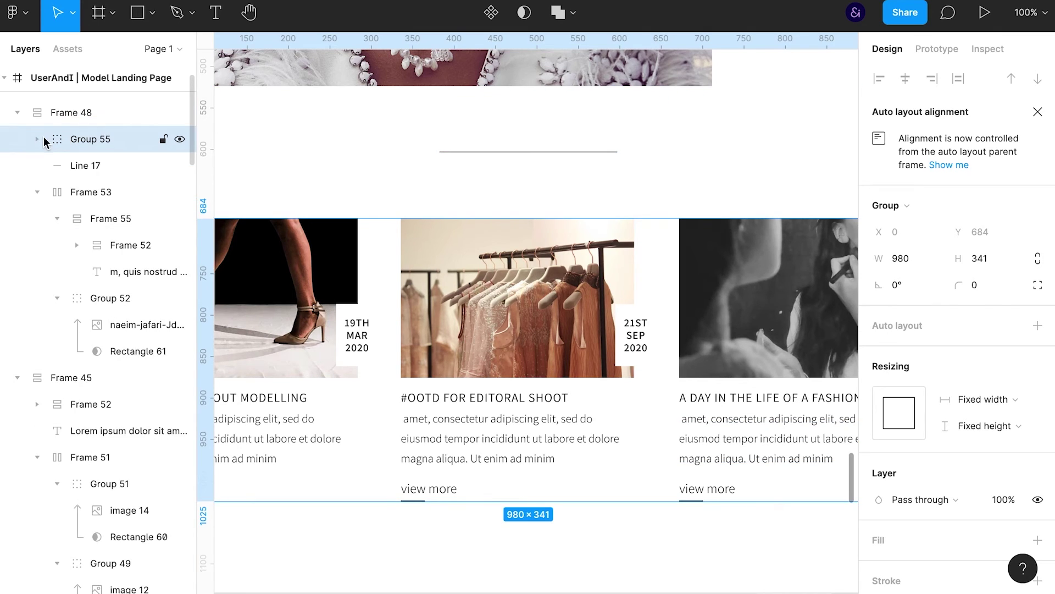
pyautogui.click(42, 139)
pyautogui.click(55, 166)
pyautogui.doubleClick(100, 166)
pyautogui.write('article')
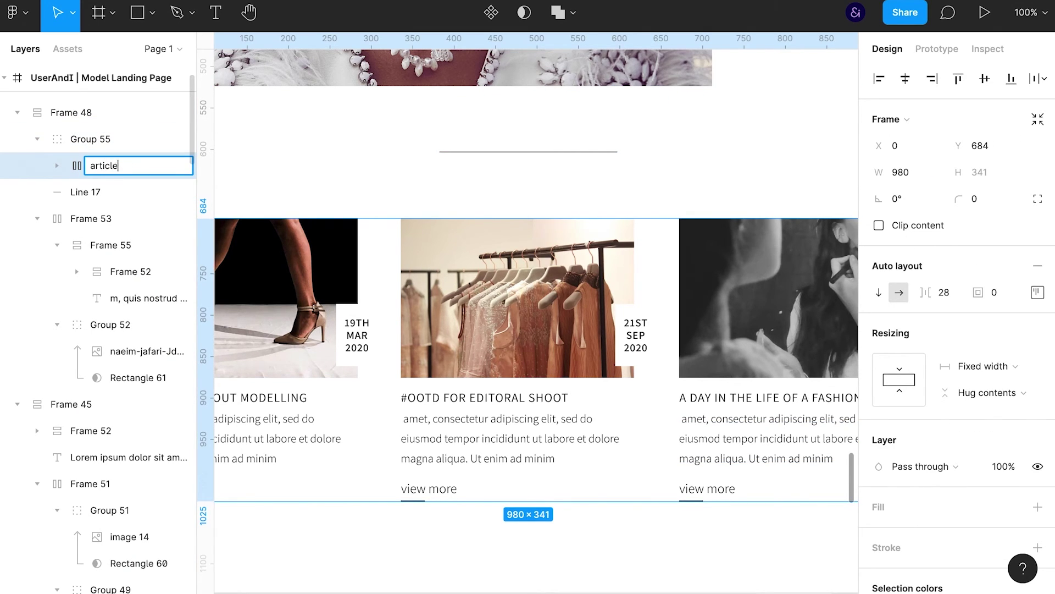
pyautogui.write('s')
pyautogui.press('Return')
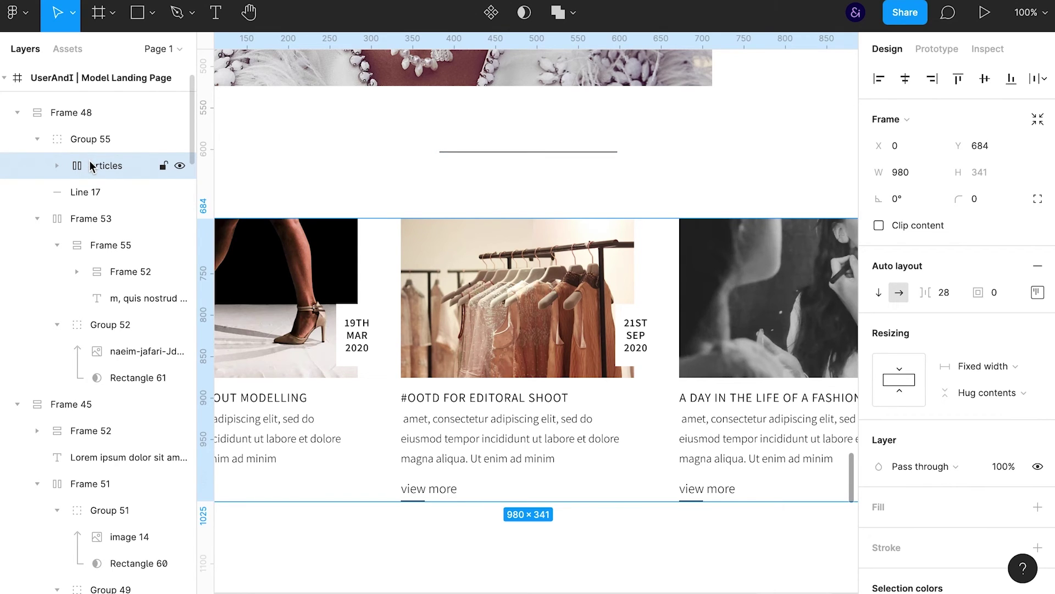
# - Paste the contact me link into the group and name its layer 'cta'
pyautogui.hotkey('ctrl', 'v')
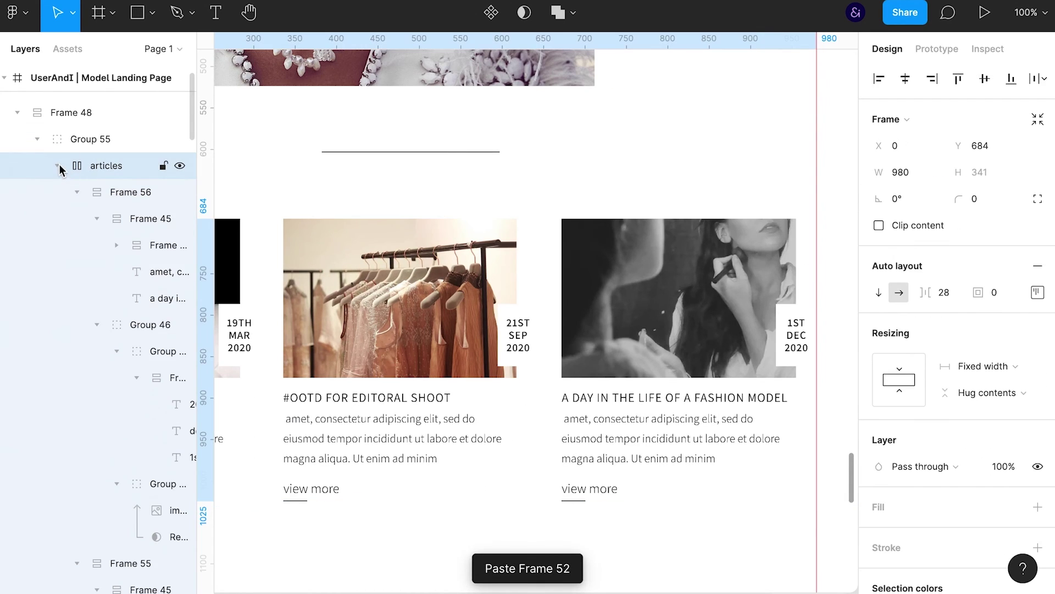
pyautogui.click(57, 165)
pyautogui.click(82, 191)
pyautogui.hotkey('ctrl', 'v')
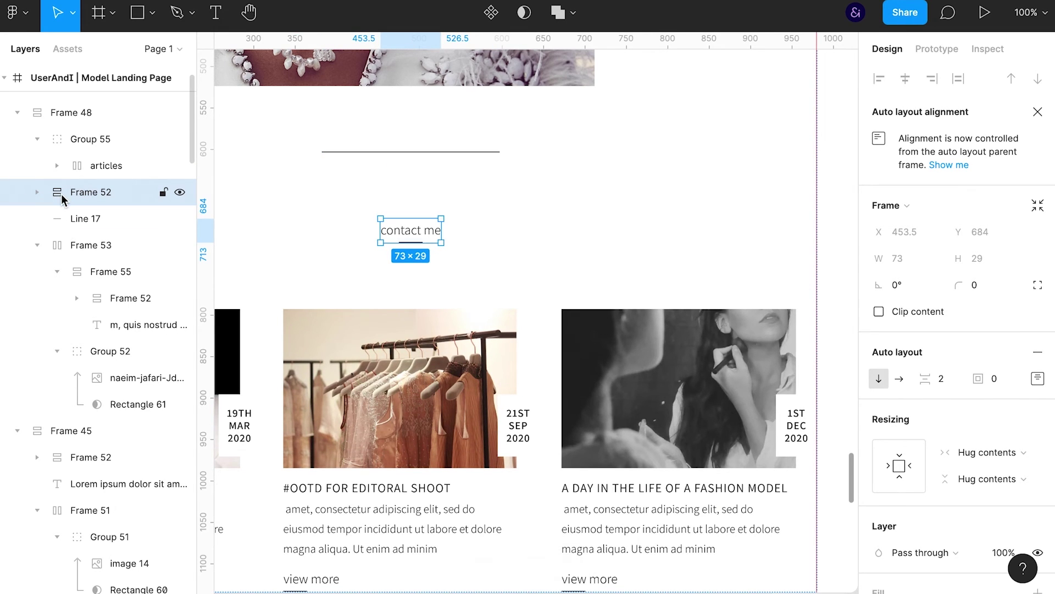
pyautogui.doubleClick(100, 191)
pyautogui.write('cta')
pyautogui.press('Return')
# - Move cta below the articles and group it with Group 55
pyautogui.click(37, 245)
pyautogui.press('Down')
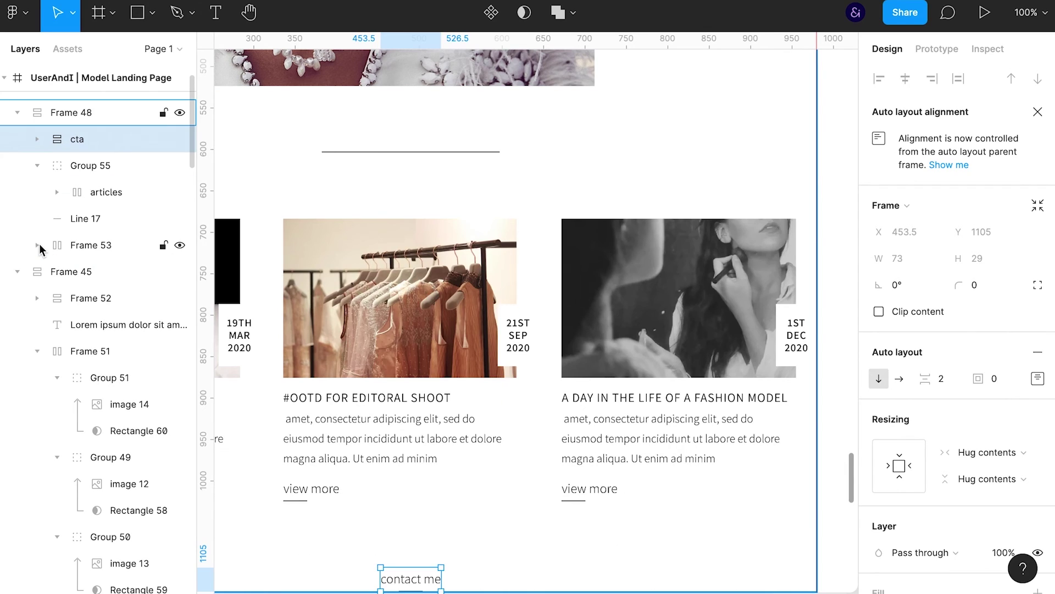
pyautogui.scroll(-2, 434, 295)
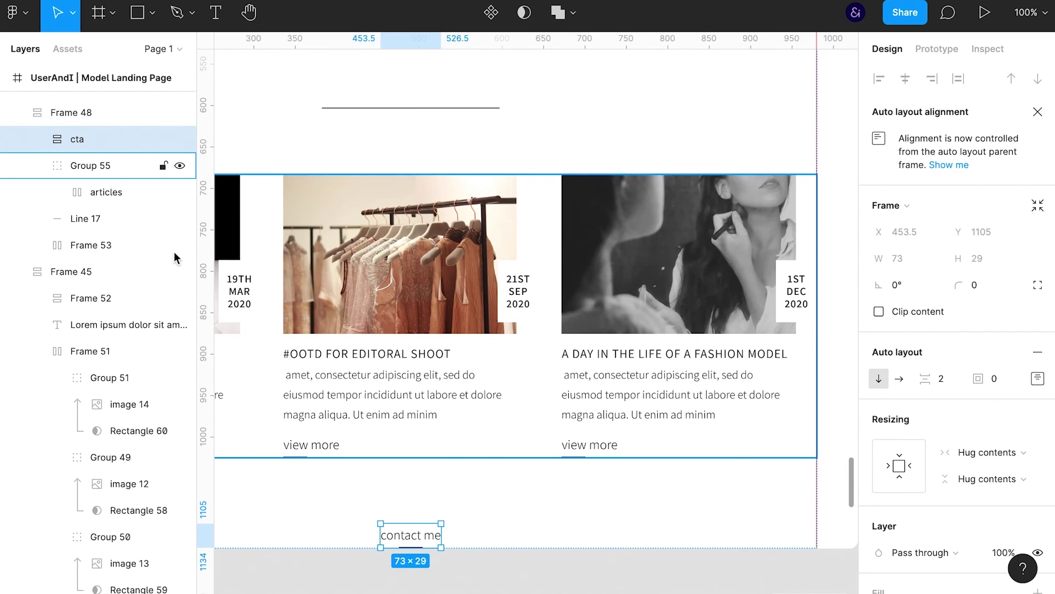
pyautogui.click(37, 165)
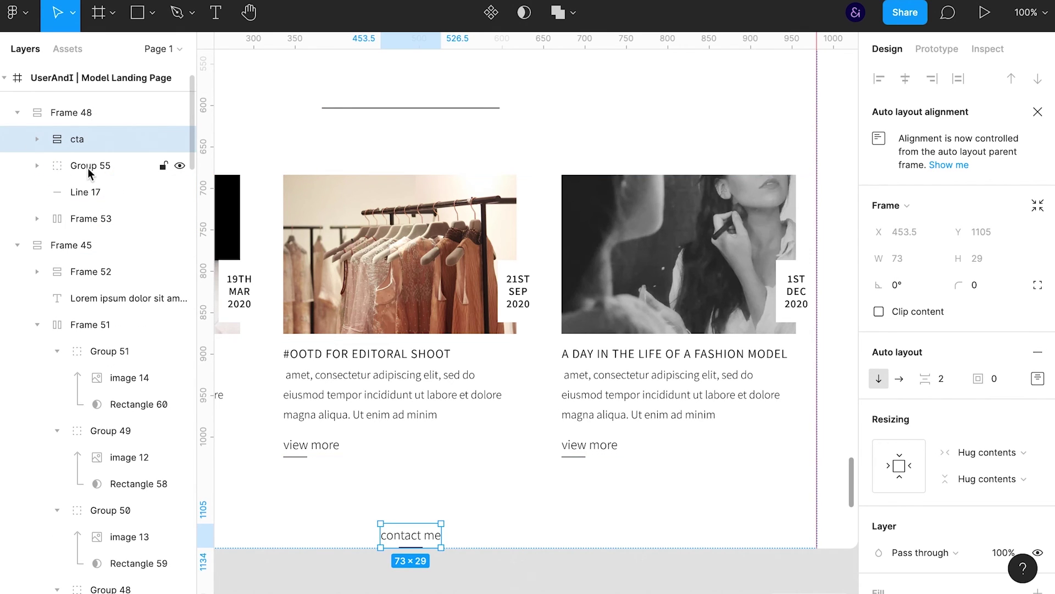
pyautogui.keyDown('shift'); pyautogui.click(90, 172); pyautogui.keyUp('shift')
pyautogui.hotkey('ctrl', 'g')
# - Set the new group's spacing to 38 and preview with the UI hidden
pyautogui.click(896, 311)
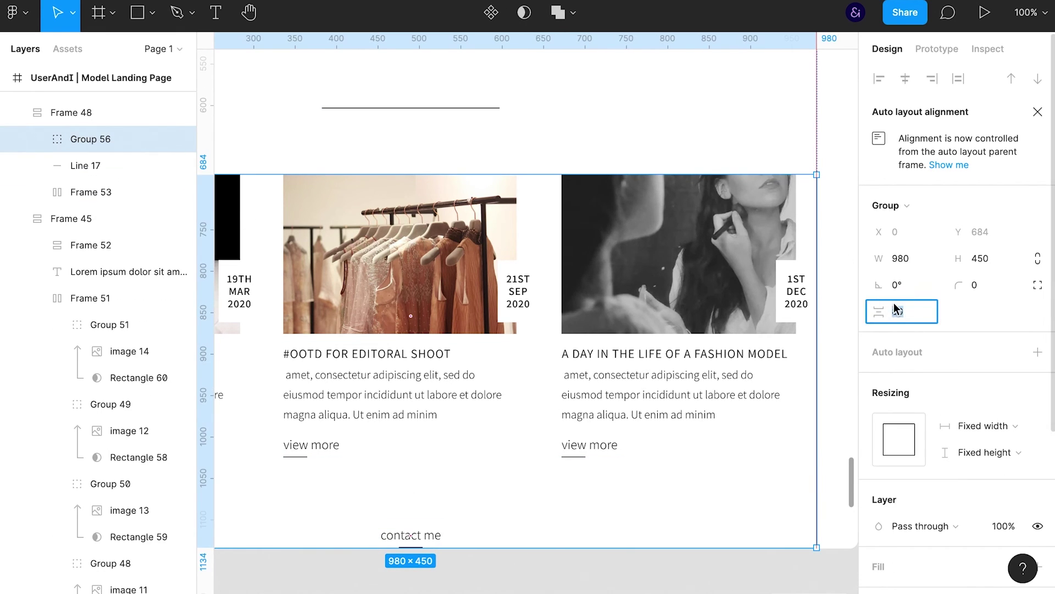
pyautogui.write('38')
pyautogui.press('Return')
pyautogui.click(737, 571)
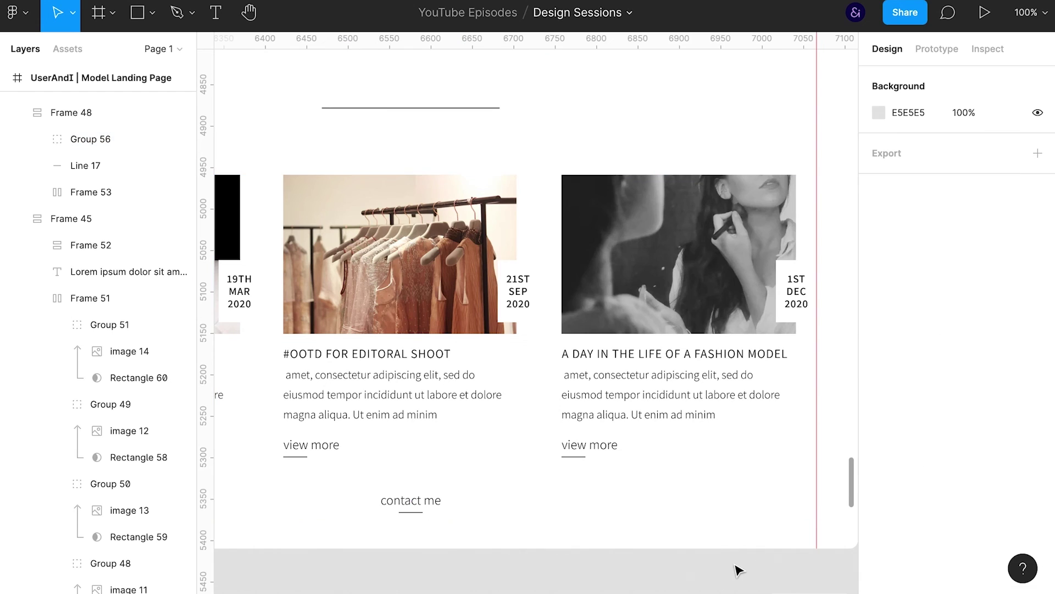
pyautogui.hotkey('ctrl', 'alt', 'Return')
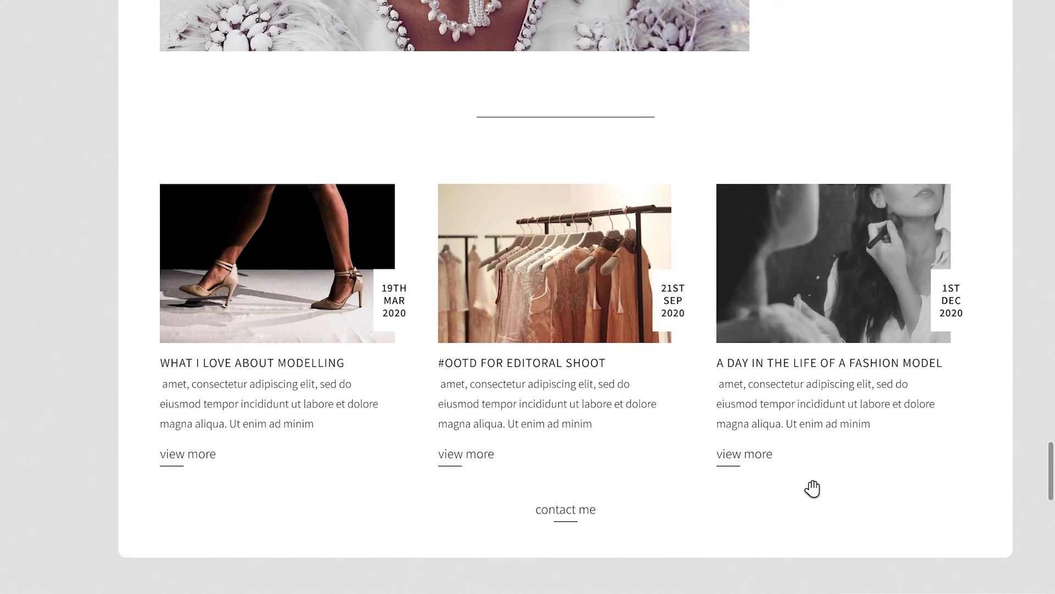
# - Edit the link text beneath the three blog cards to read 'more musings'
pyautogui.click(813, 490)
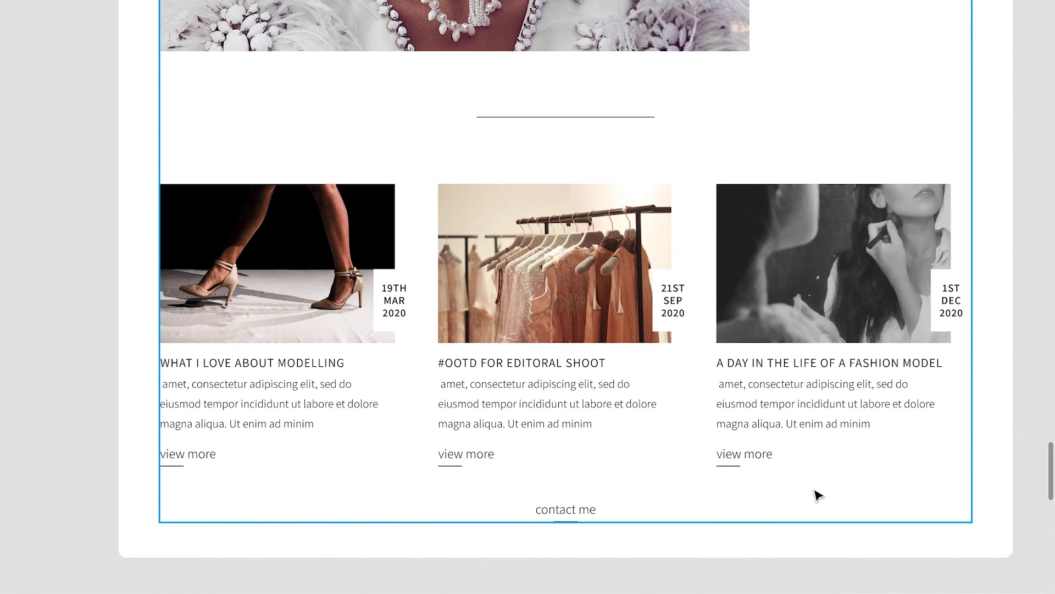
pyautogui.doubleClick(589, 509)
pyautogui.write('more musings')
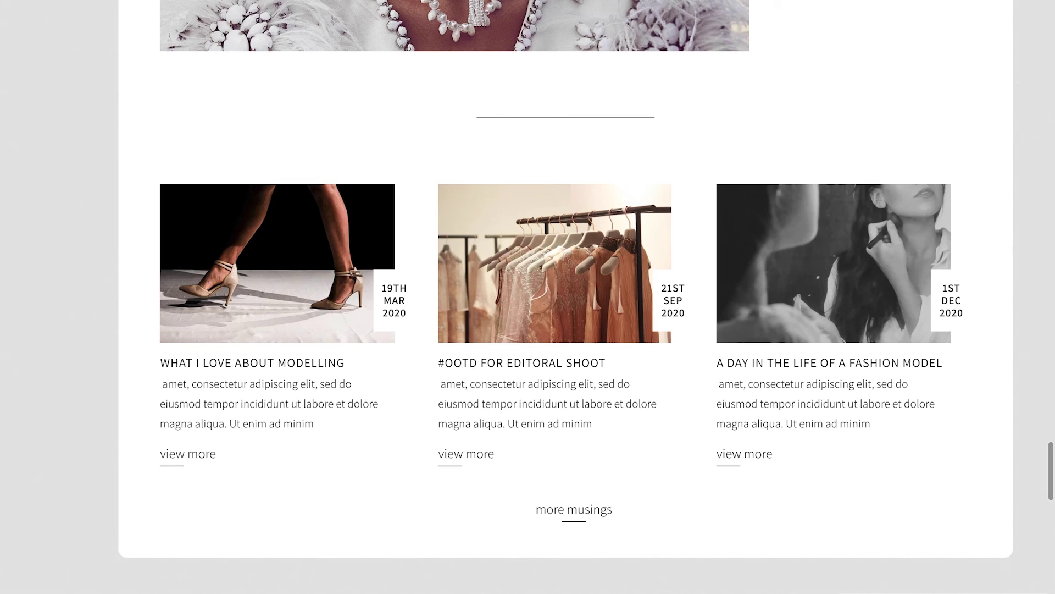
pyautogui.press('Escape')
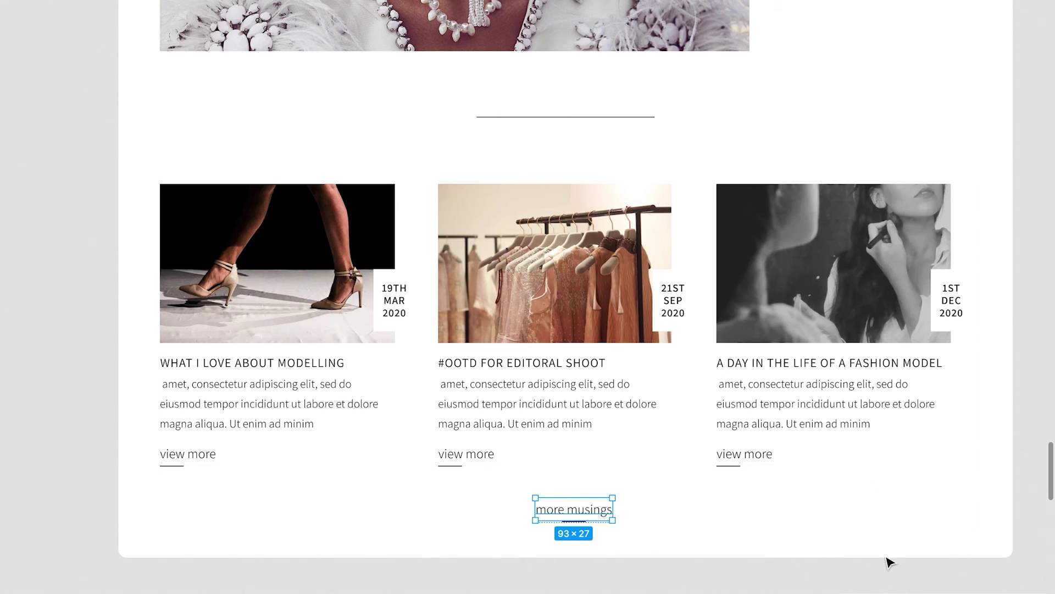
# - Delete the underlines beneath all three view more links
pyautogui.click(884, 542)
pyautogui.moveTo(884, 542); pyautogui.dragTo(830, 561)
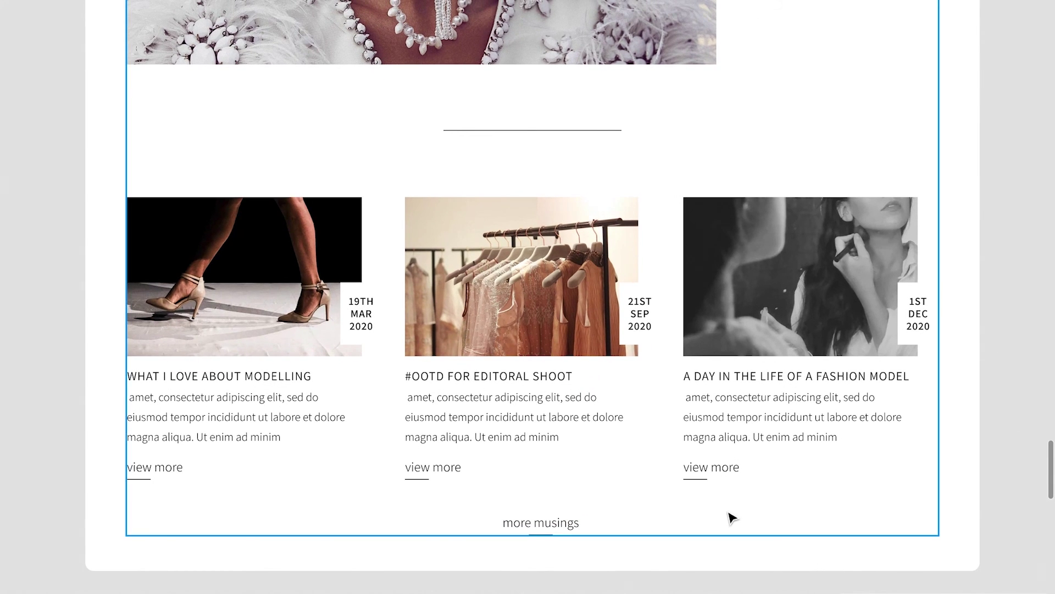
pyautogui.click(701, 484)
pyautogui.click(422, 481)
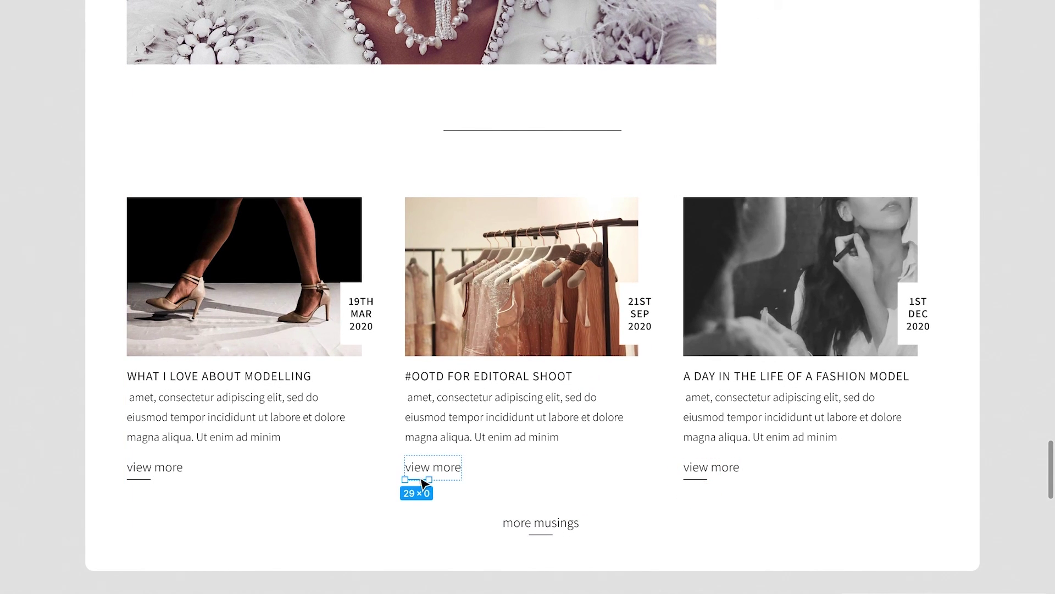
pyautogui.keyDown('shift'); pyautogui.click(142, 479); pyautogui.keyUp('shift')
pyautogui.keyDown('shift'); pyautogui.click(698, 480); pyautogui.keyUp('shift')
pyautogui.press('Delete')
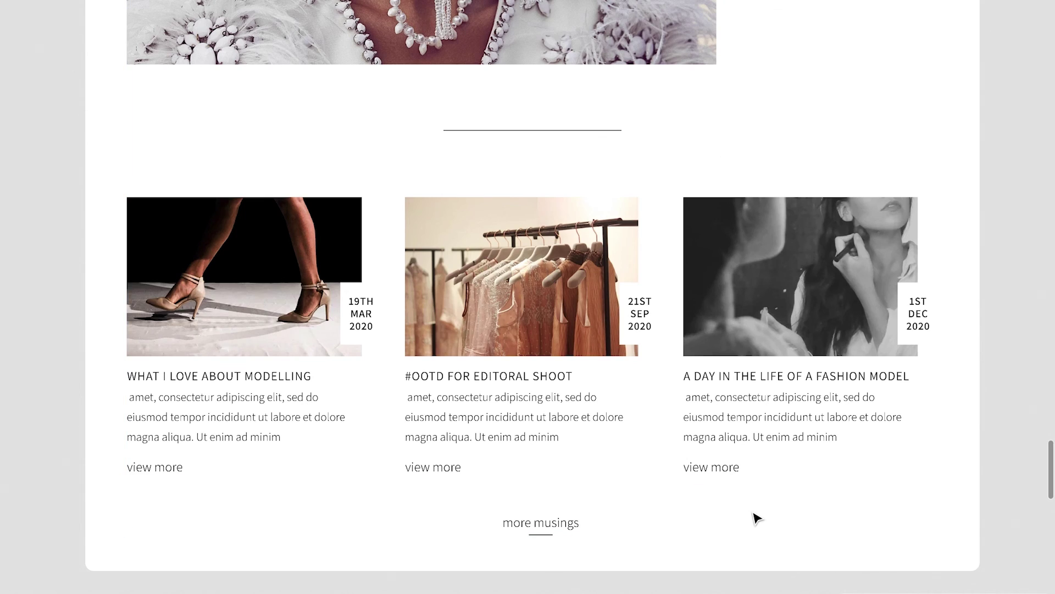
# - Make the three view more texts SemiBold and preview the design
pyautogui.click(714, 475)
pyautogui.keyDown('shift'); pyautogui.click(434, 469); pyautogui.keyUp('shift')
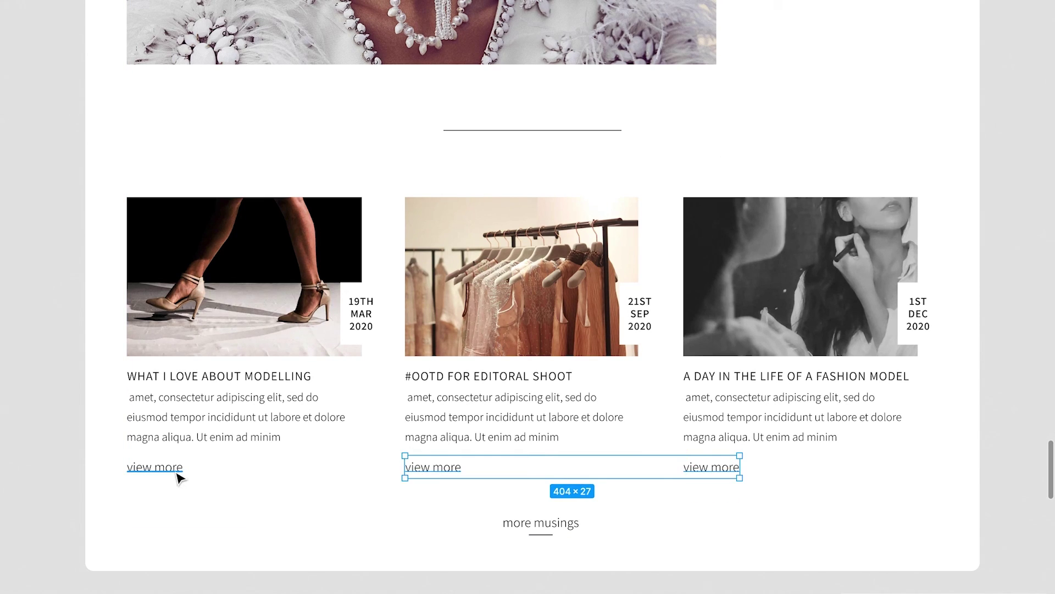
pyautogui.keyDown('shift'); pyautogui.click(179, 475); pyautogui.keyUp('shift')
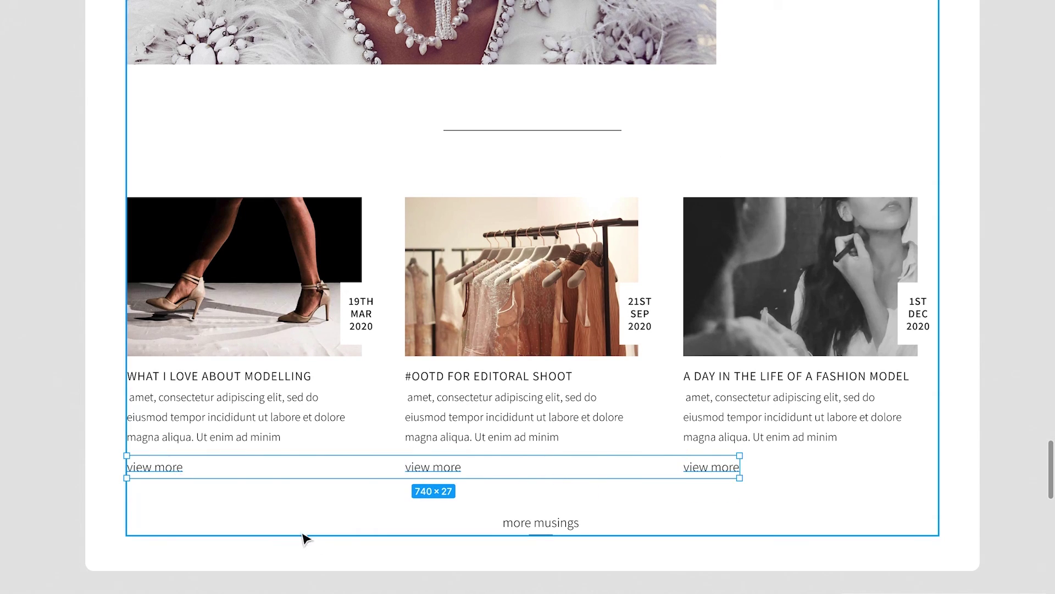
pyautogui.click(883, 526)
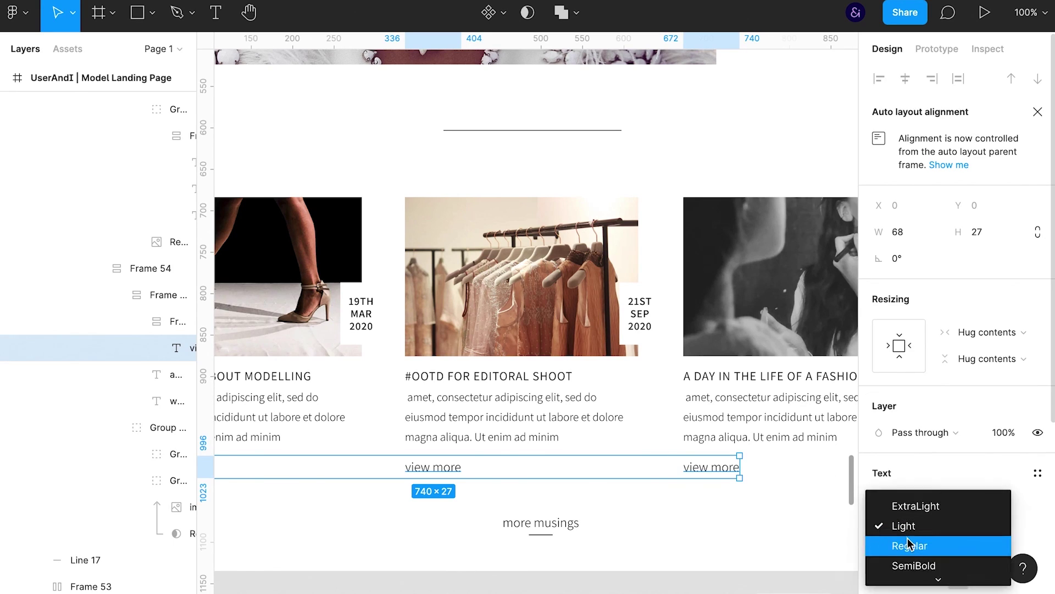
pyautogui.click(918, 560)
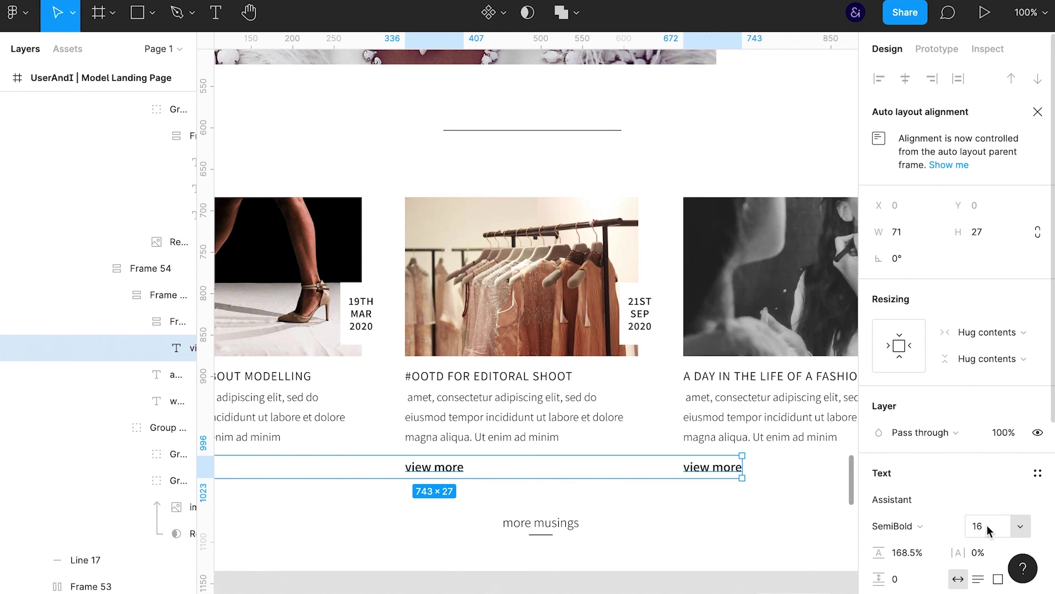
pyautogui.click(764, 554)
pyautogui.hotkey('ctrl', '\\')
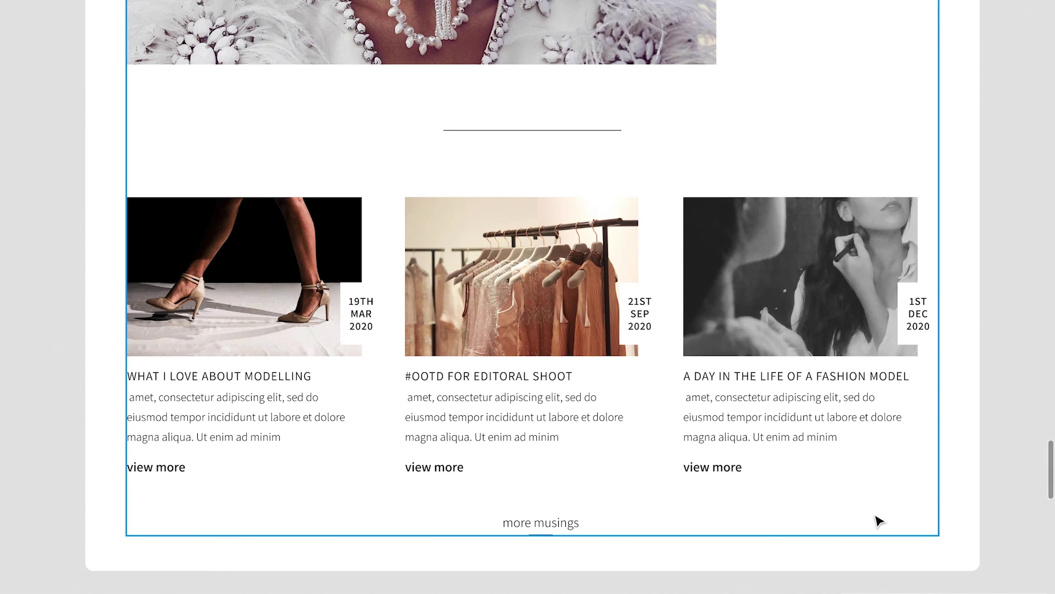
# - Set the three view more links to font size 15 and review the page
pyautogui.scroll(1, 978, 461)
pyautogui.click(740, 475)
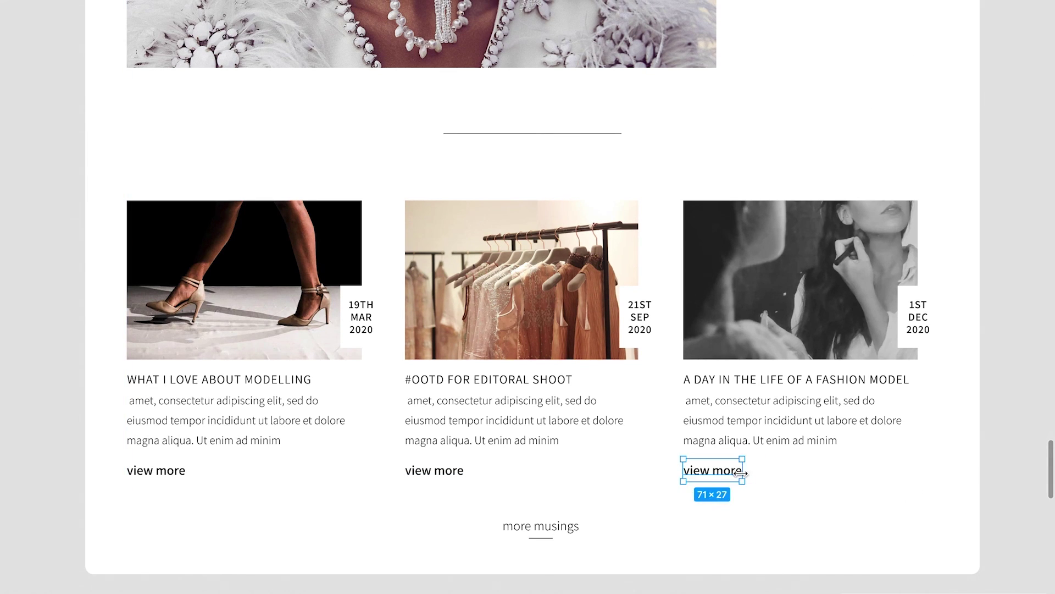
pyautogui.keyDown('shift'); pyautogui.click(448, 472); pyautogui.keyUp('shift')
pyautogui.keyDown('shift'); pyautogui.click(164, 478); pyautogui.keyUp('shift')
pyautogui.hotkey('ctrl', '\\')
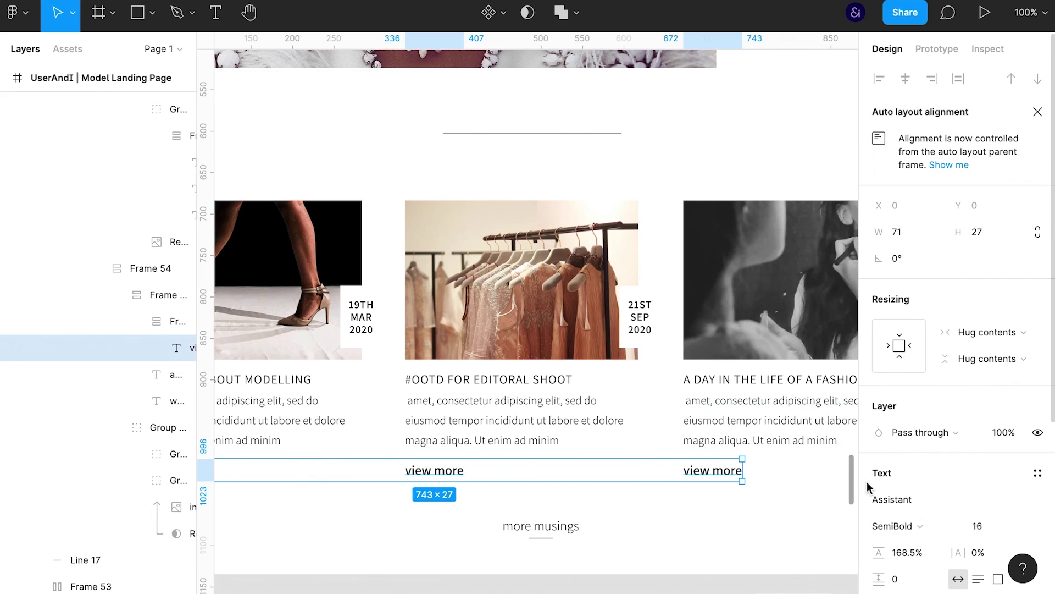
pyautogui.click(988, 526)
pyautogui.write('15')
pyautogui.press('Return')
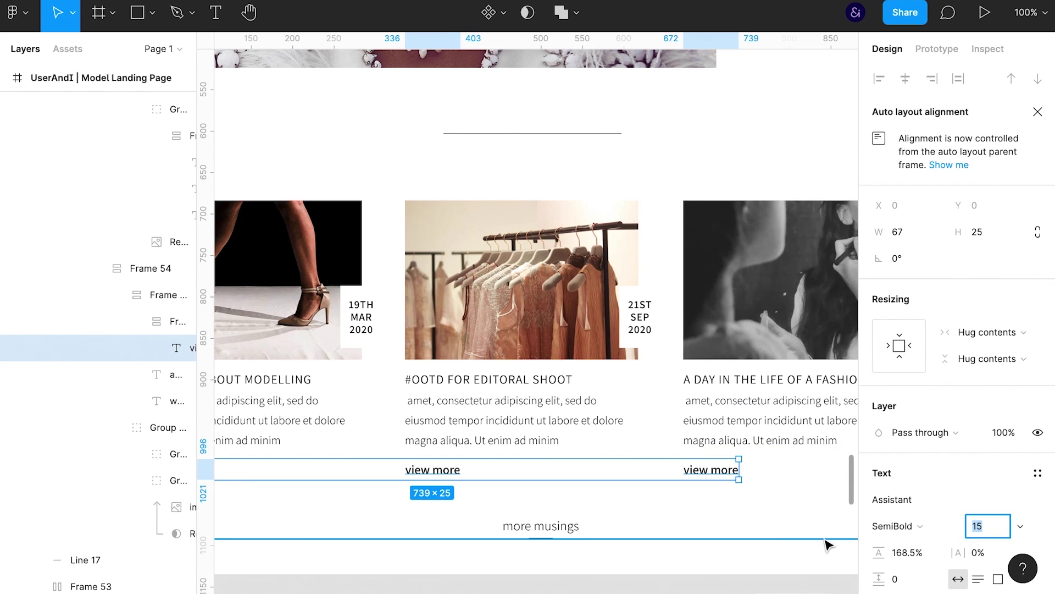
pyautogui.click(829, 560)
pyautogui.hotkey('ctrl', '\\')
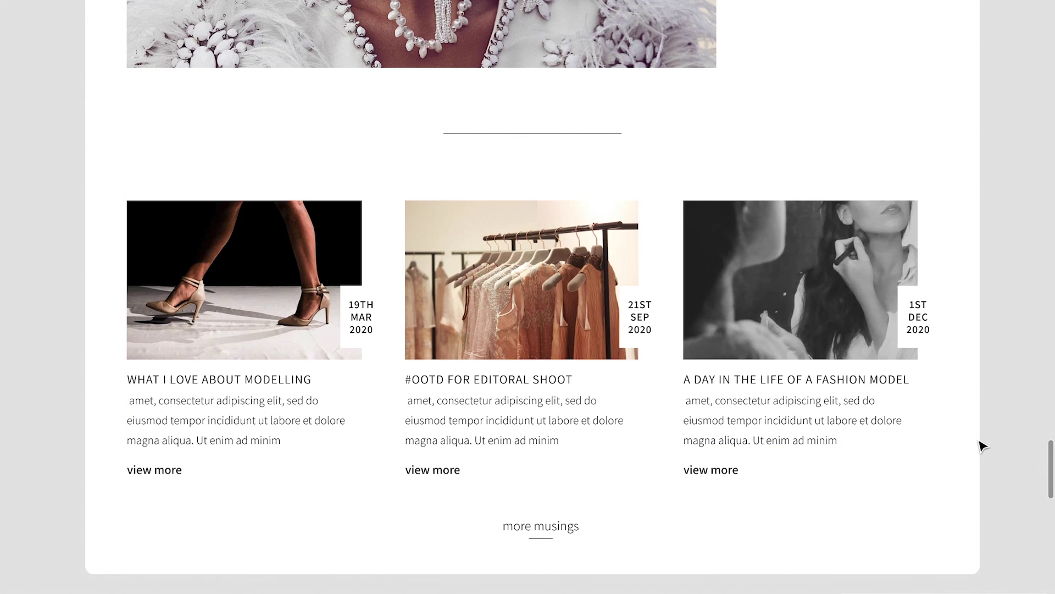
pyautogui.scroll(5, 996, 437)
pyautogui.scroll(8, 996, 437)
pyautogui.scroll(4, 996, 437)
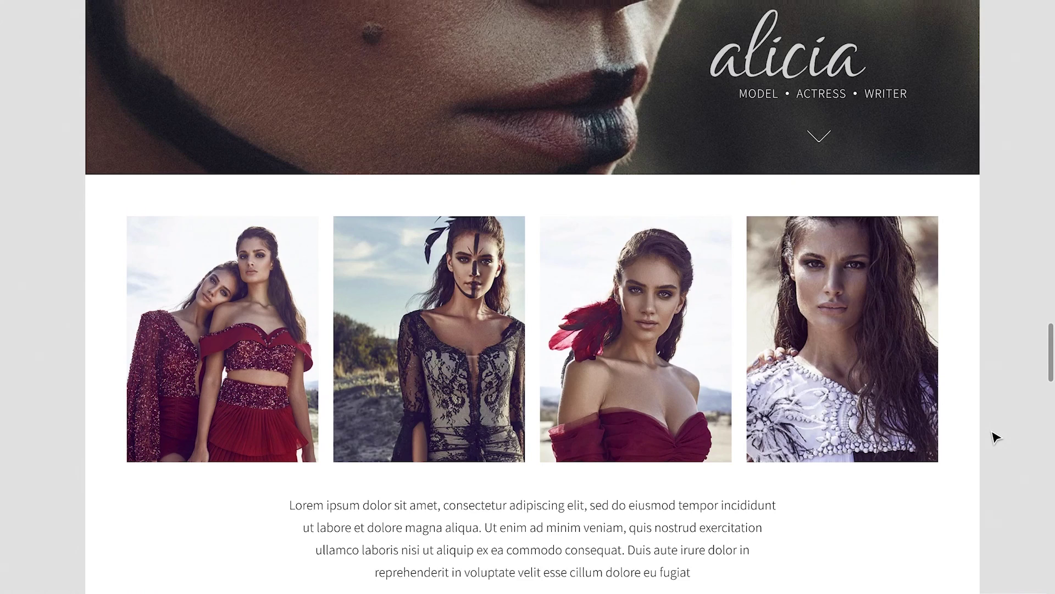
pyautogui.scroll(7, 996, 437)
pyautogui.scroll(1, 996, 437)
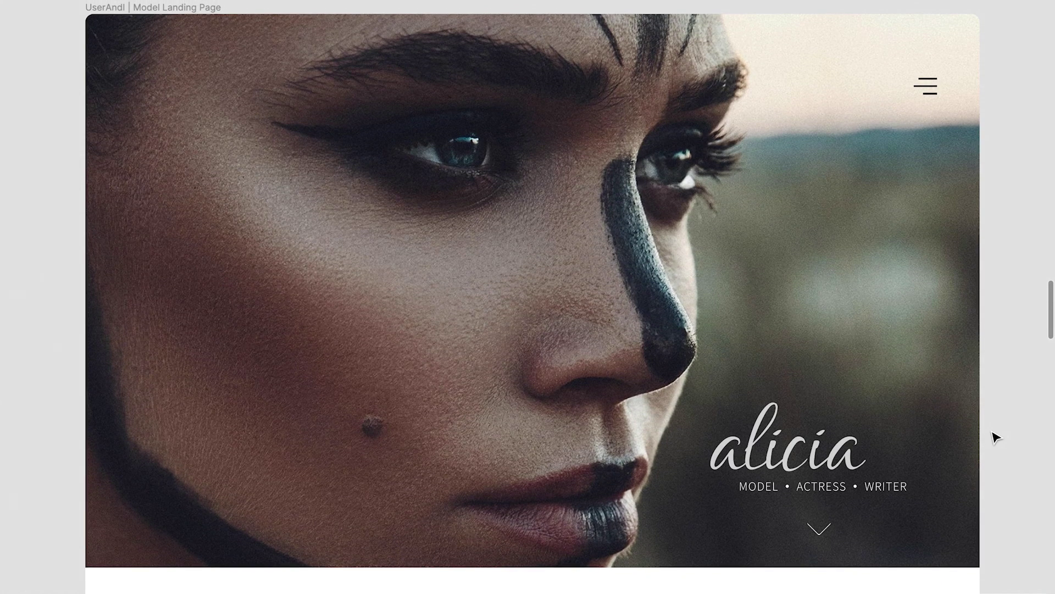
pyautogui.scroll(-2, 996, 437)
pyautogui.scroll(-2, 996, 437)
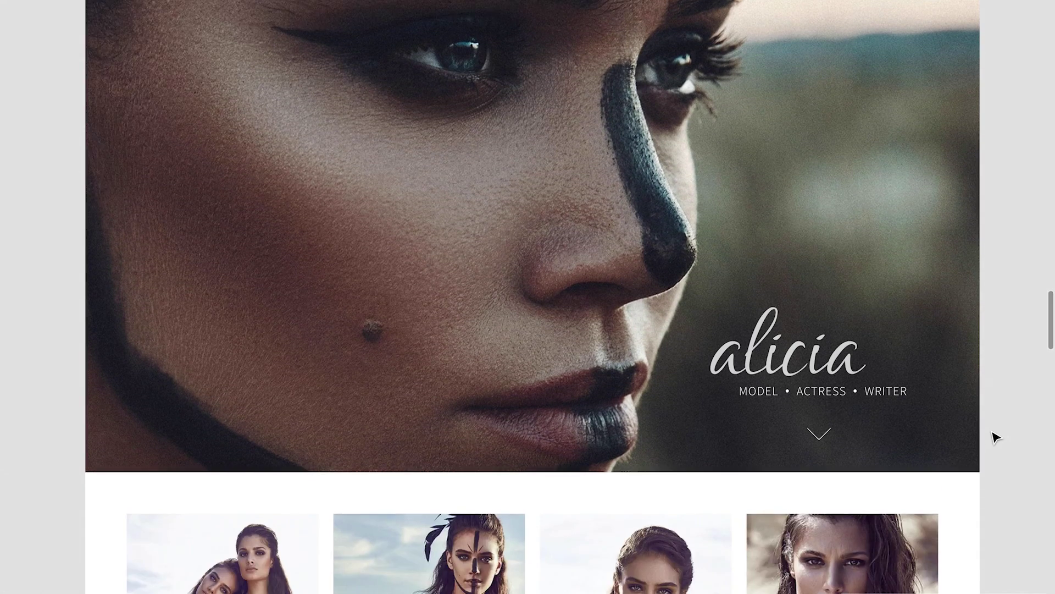
pyautogui.scroll(-3, 996, 437)
pyautogui.scroll(-4, 996, 437)
pyautogui.scroll(-3, 996, 437)
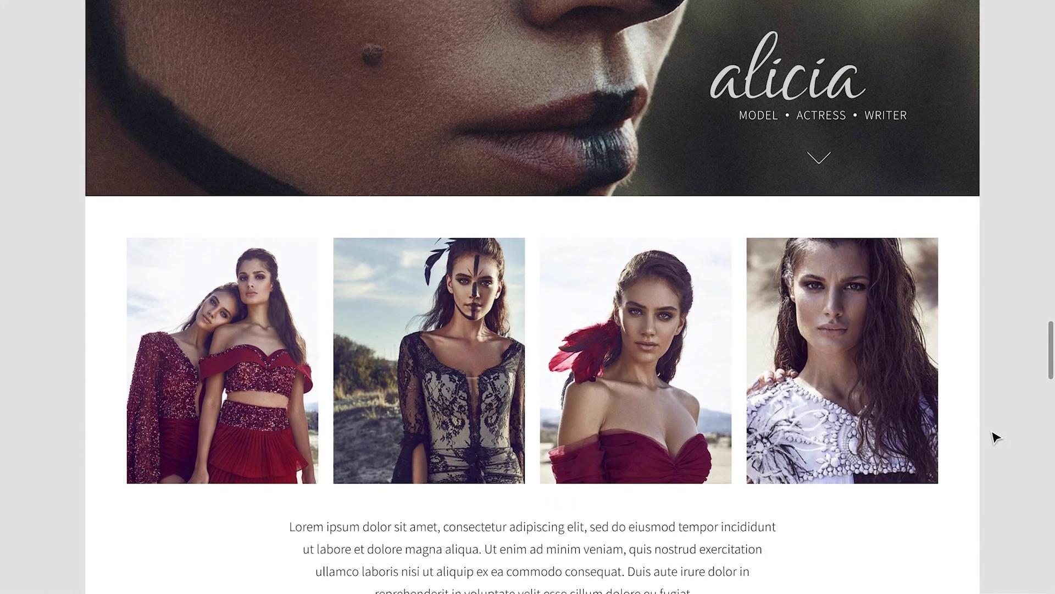
pyautogui.scroll(-3, 996, 437)
pyautogui.scroll(-2, 996, 437)
pyautogui.scroll(-3, 996, 437)
pyautogui.scroll(-2, 996, 437)
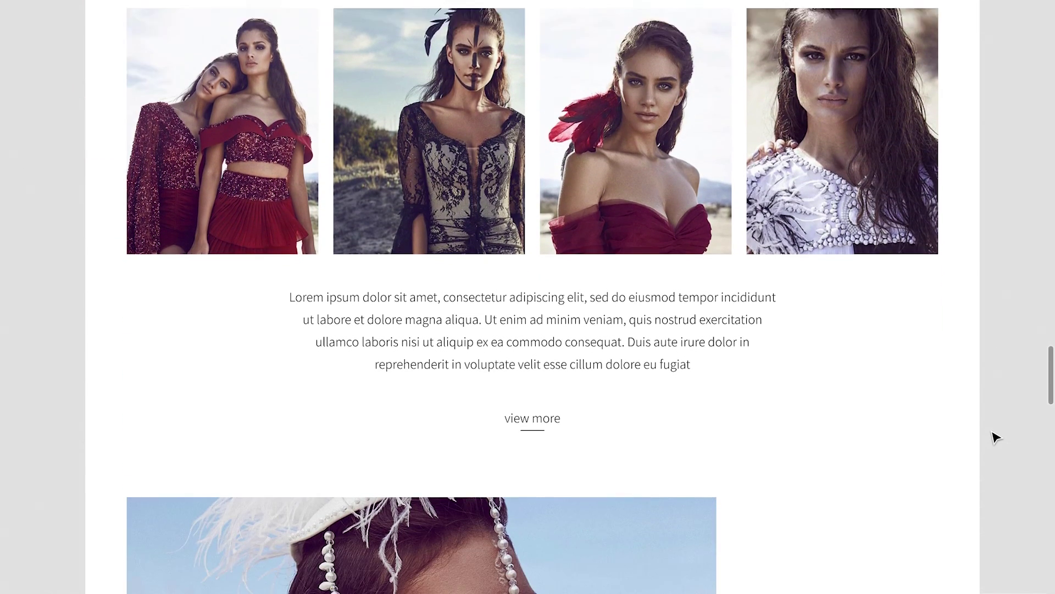
pyautogui.scroll(-4, 996, 437)
pyautogui.scroll(-5, 996, 437)
pyautogui.scroll(-5, 996, 437)
pyautogui.scroll(-5, 996, 437)
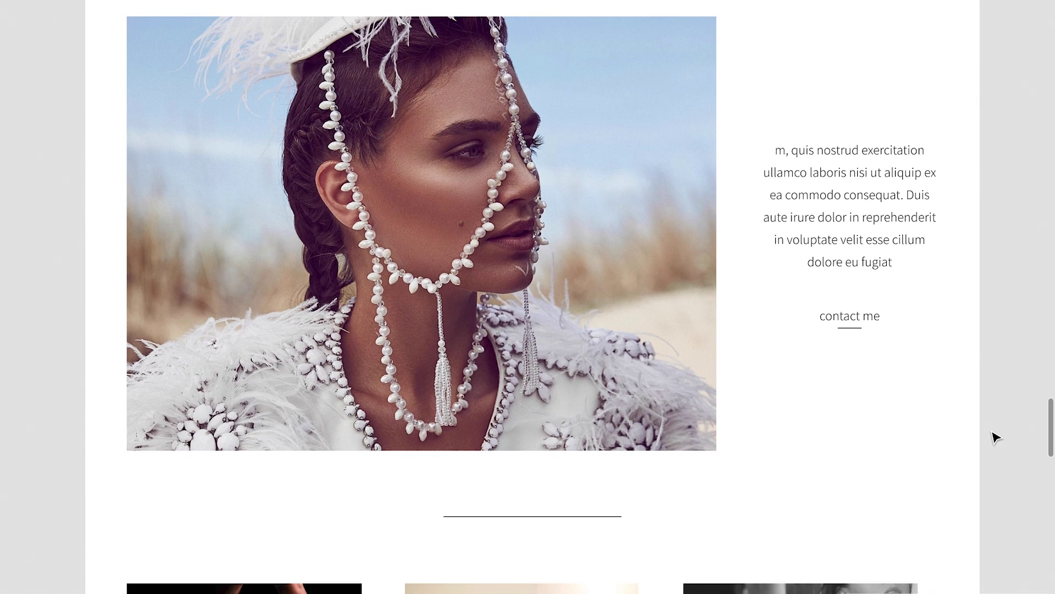
pyautogui.scroll(-3, 996, 437)
pyautogui.scroll(-3, 996, 437)
pyautogui.scroll(-4, 997, 437)
pyautogui.scroll(-3, 996, 437)
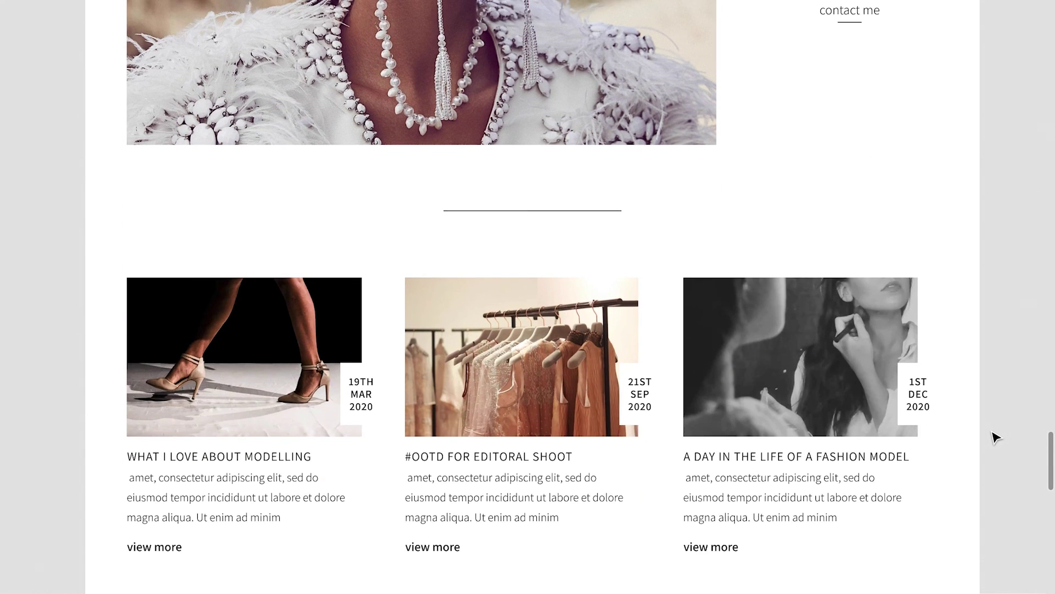